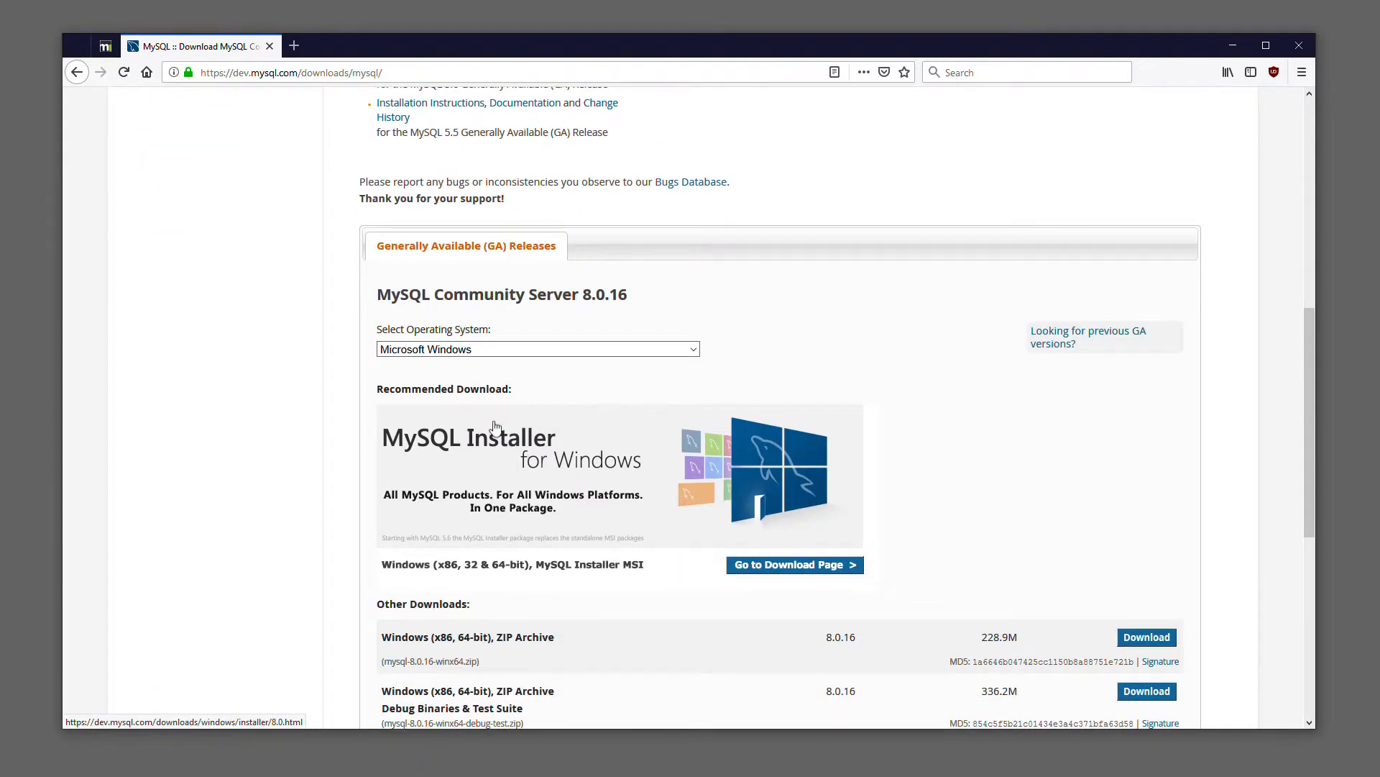
Open the MySQL Installer for Windows download page and compare the sizes of the two MSI installers
scroll(496, 431, "down", 2)
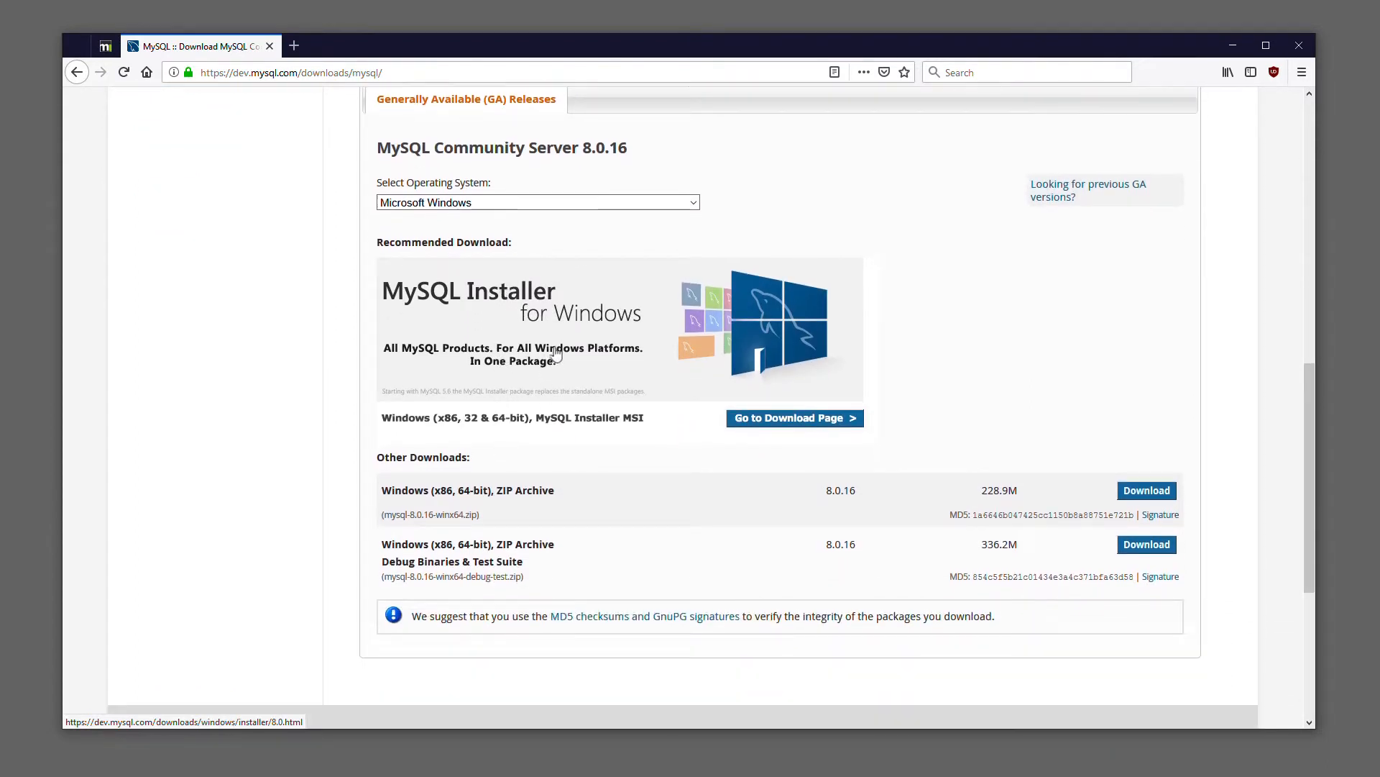
left_click(558, 323)
scroll(577, 452, "down", 8)
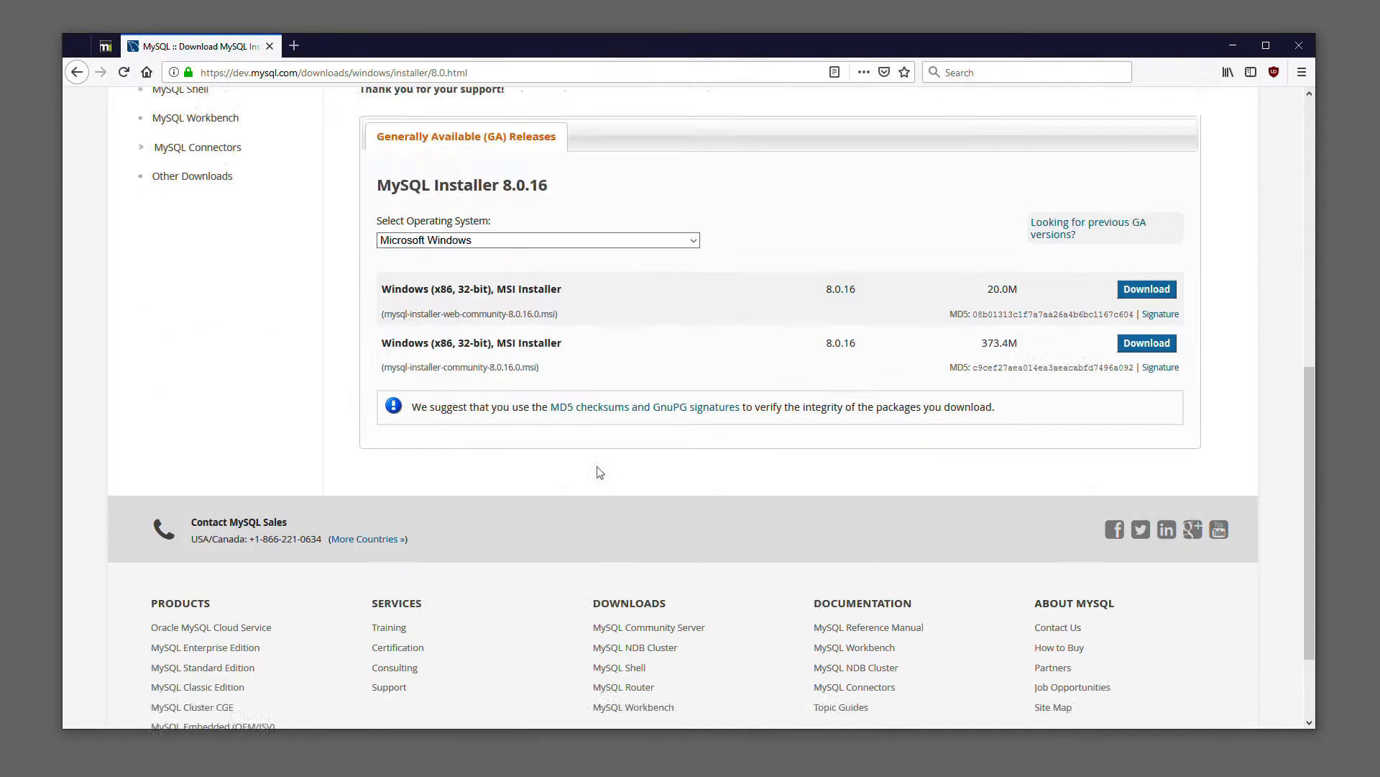
scroll(580, 366, "up", 2)
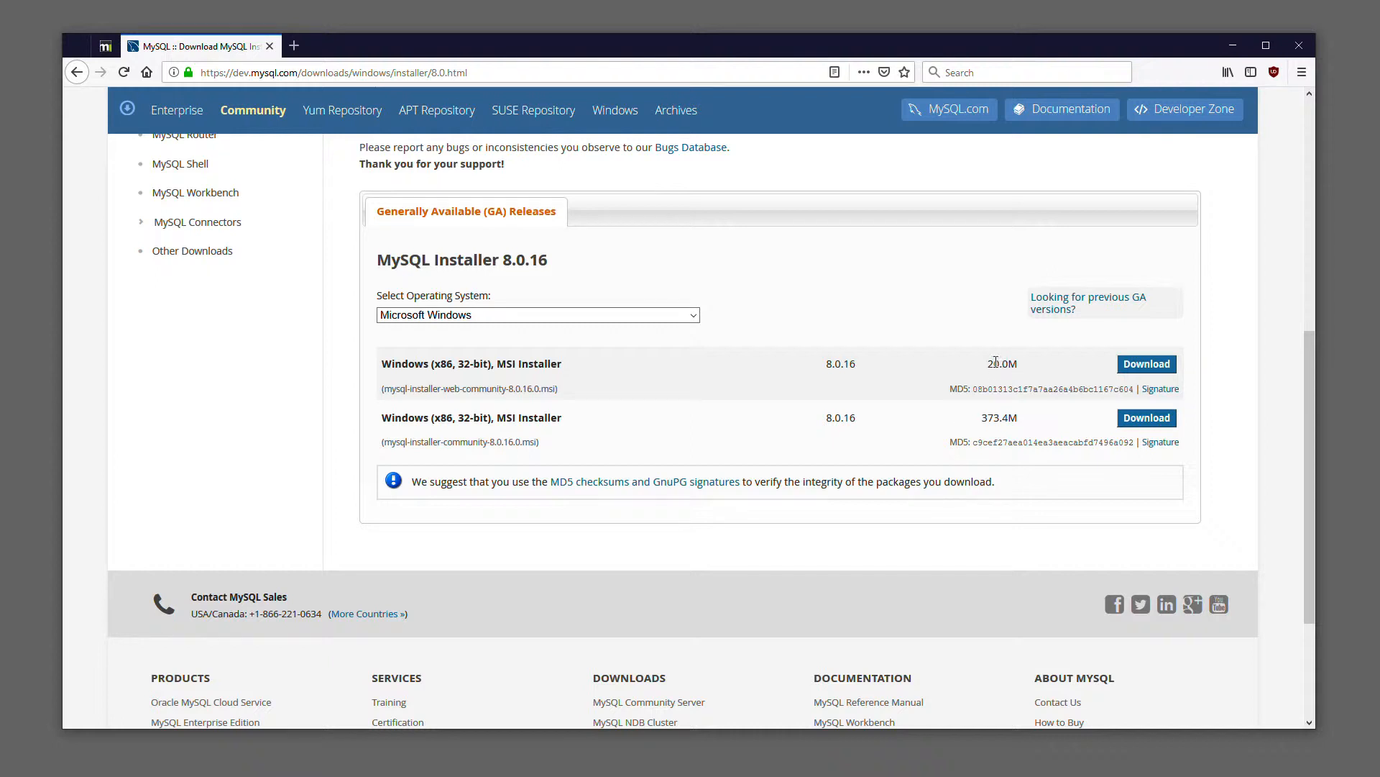
left_click_drag(986, 364, 1019, 364)
left_click_drag(982, 419, 1020, 419)
left_click_drag(1021, 364, 991, 365)
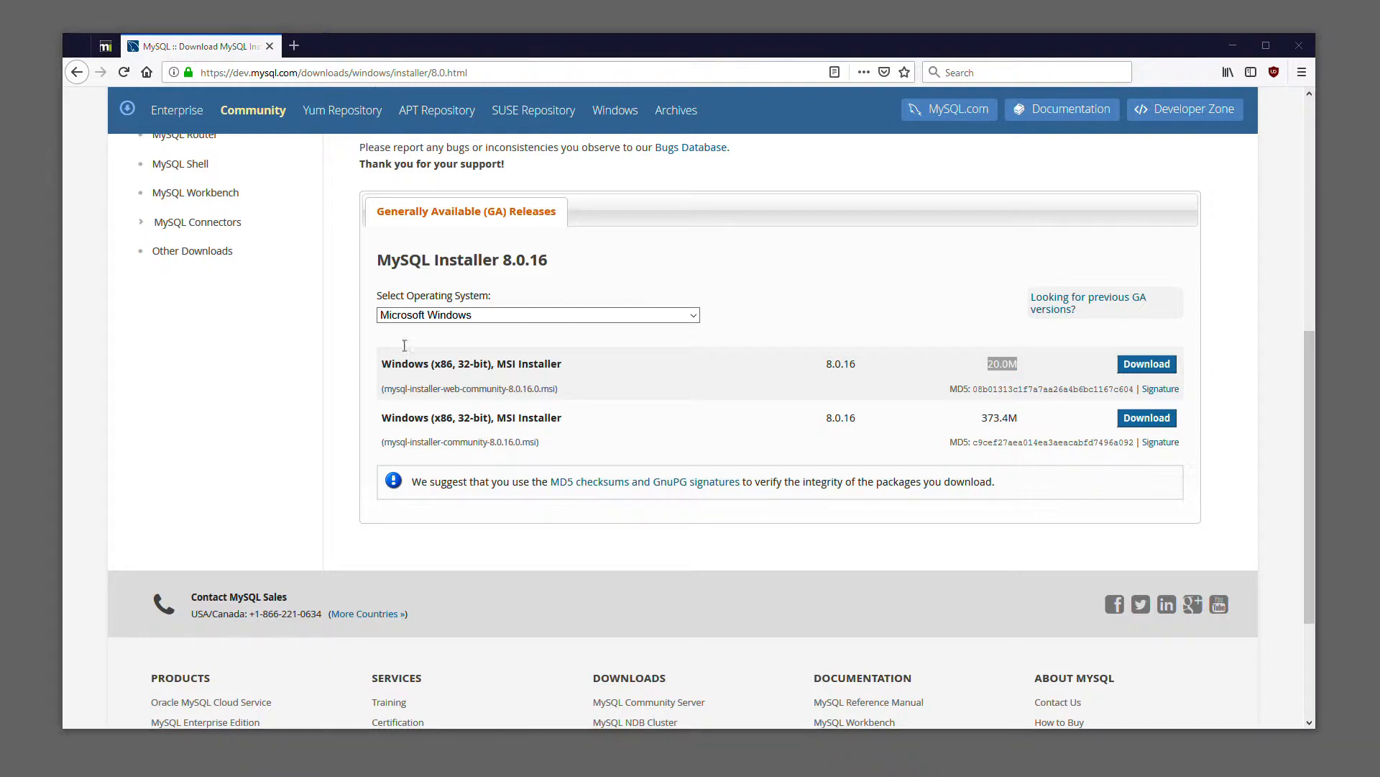
Run mysql-installer-community-8.0.16.0.msi from the Downloads folder, allowing it to make changes, and accept the license terms
key("super+e")
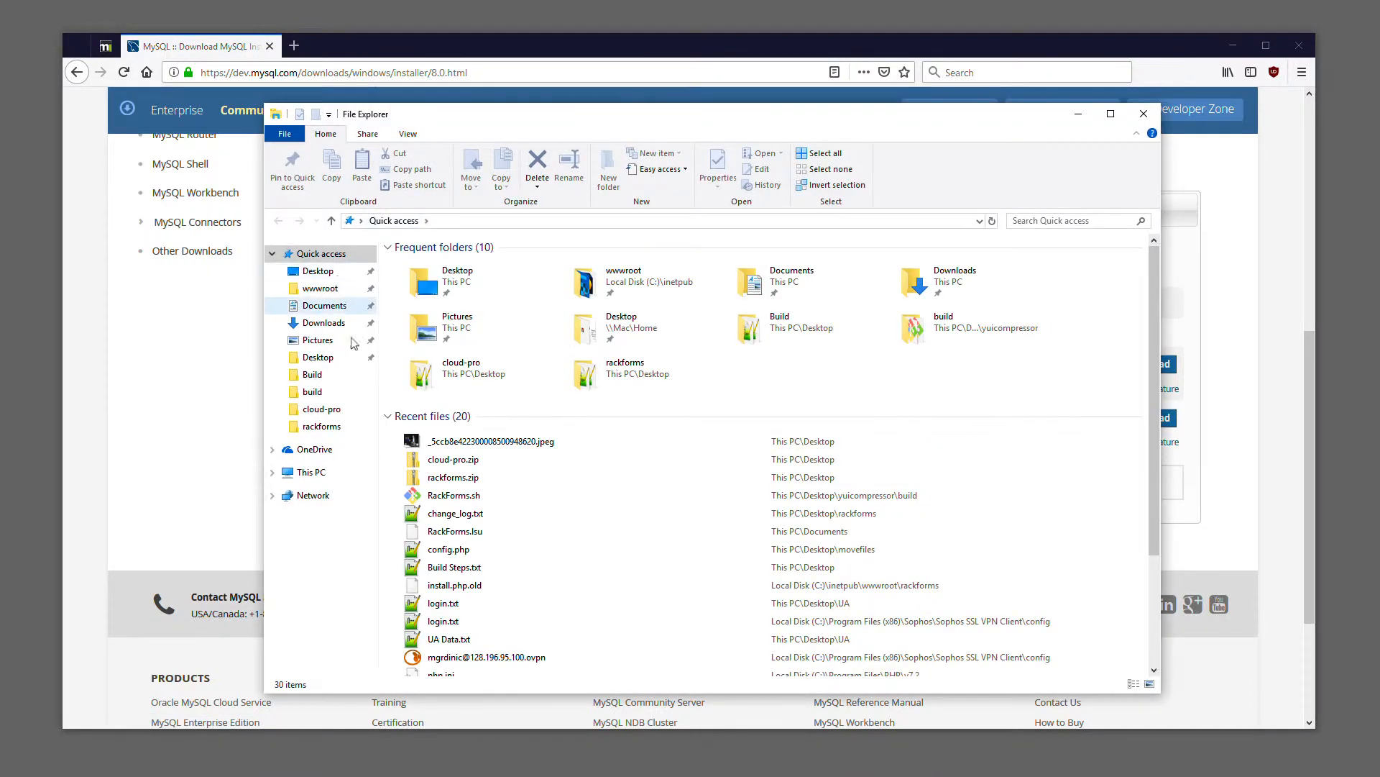
left_click(321, 322)
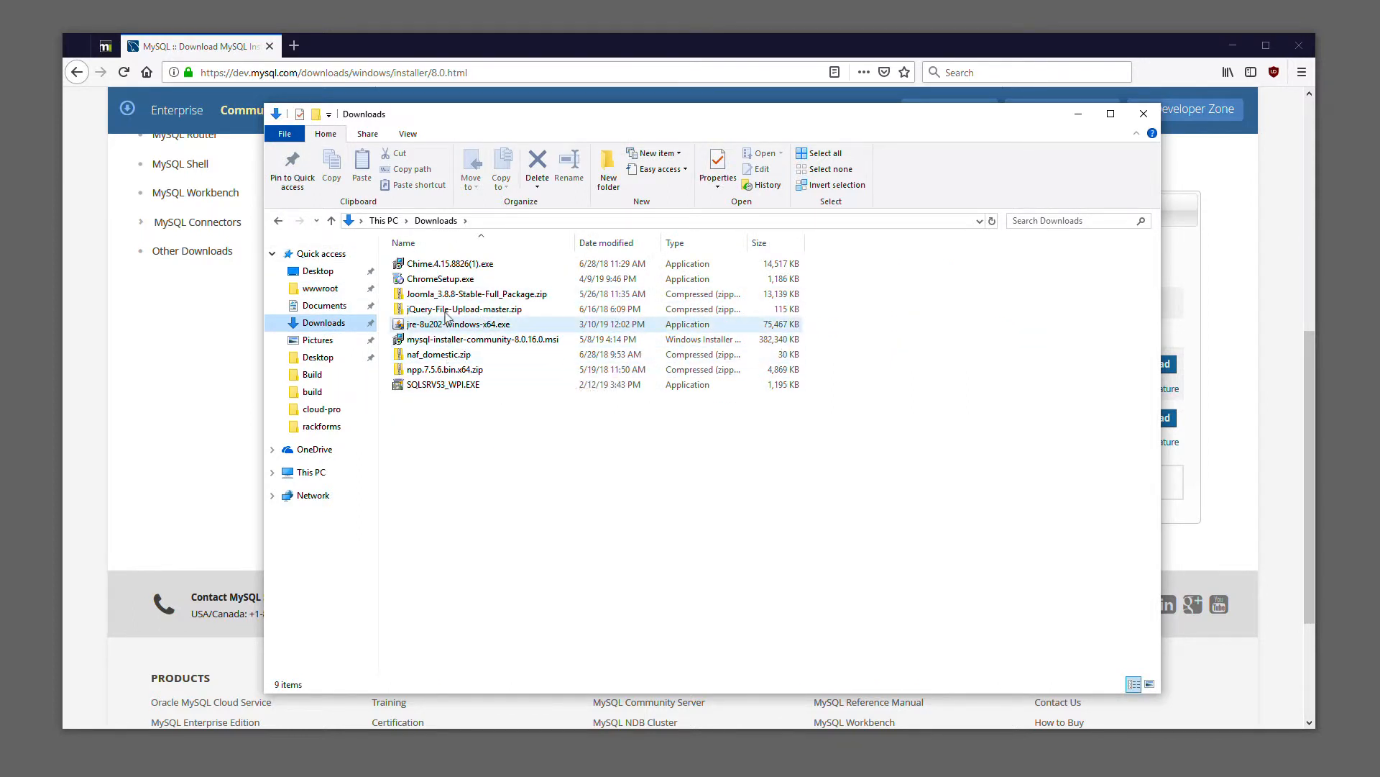
double_click(462, 341)
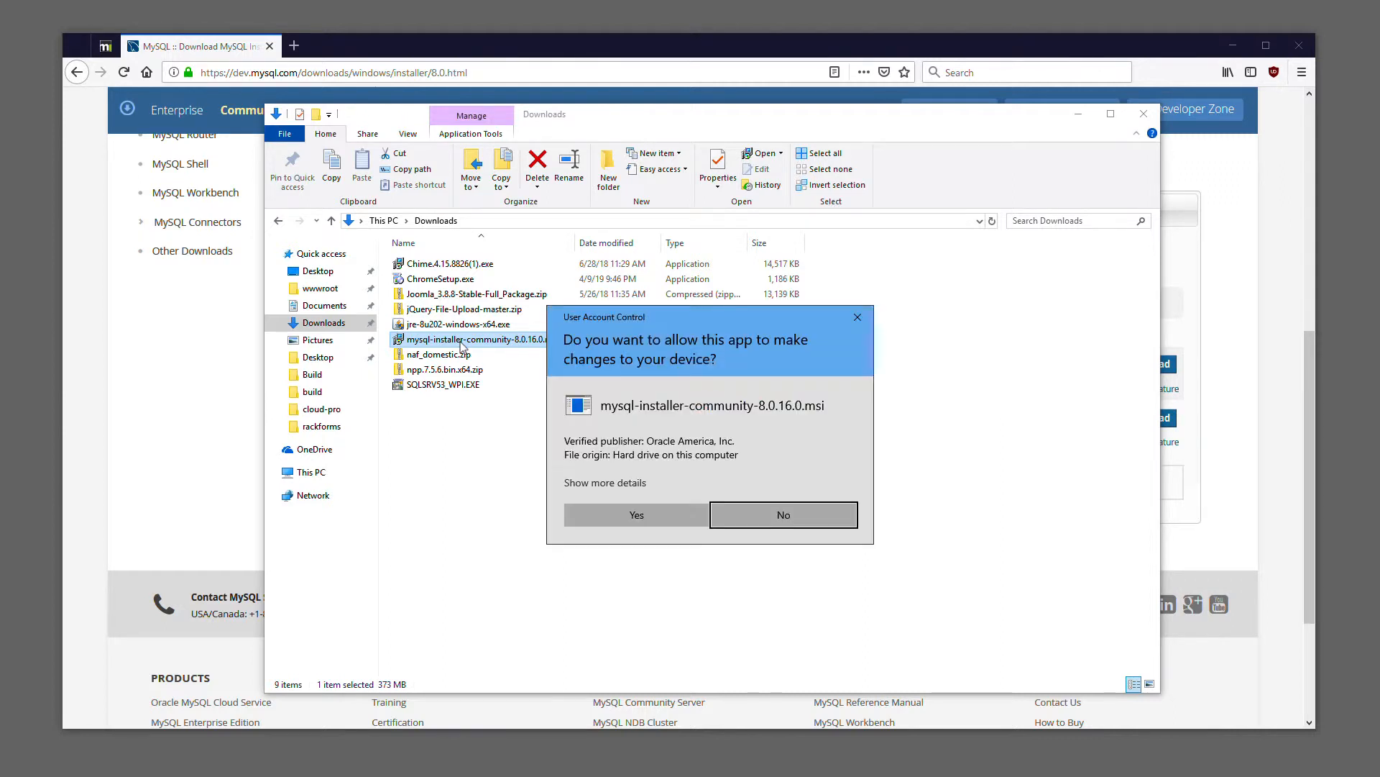
left_click(650, 516)
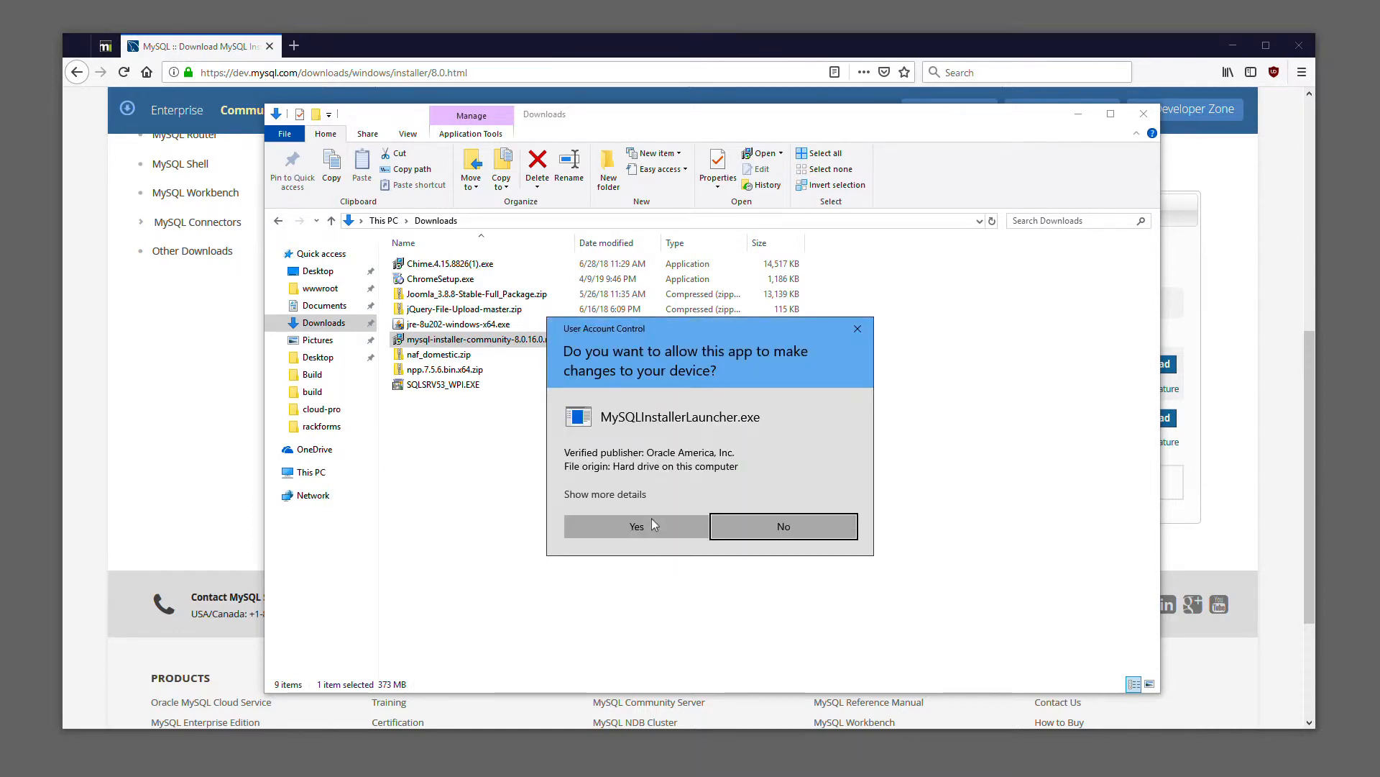
left_click(637, 525)
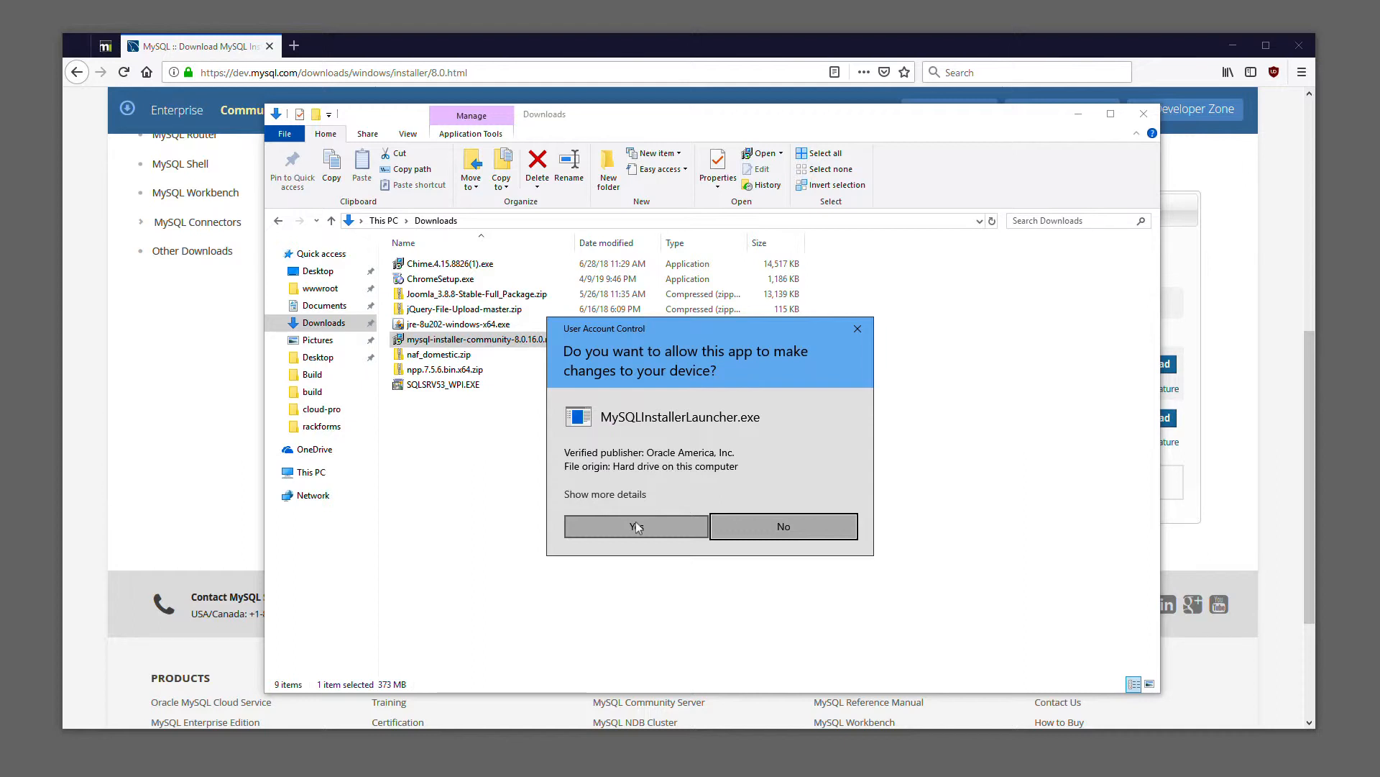
left_click(637, 526)
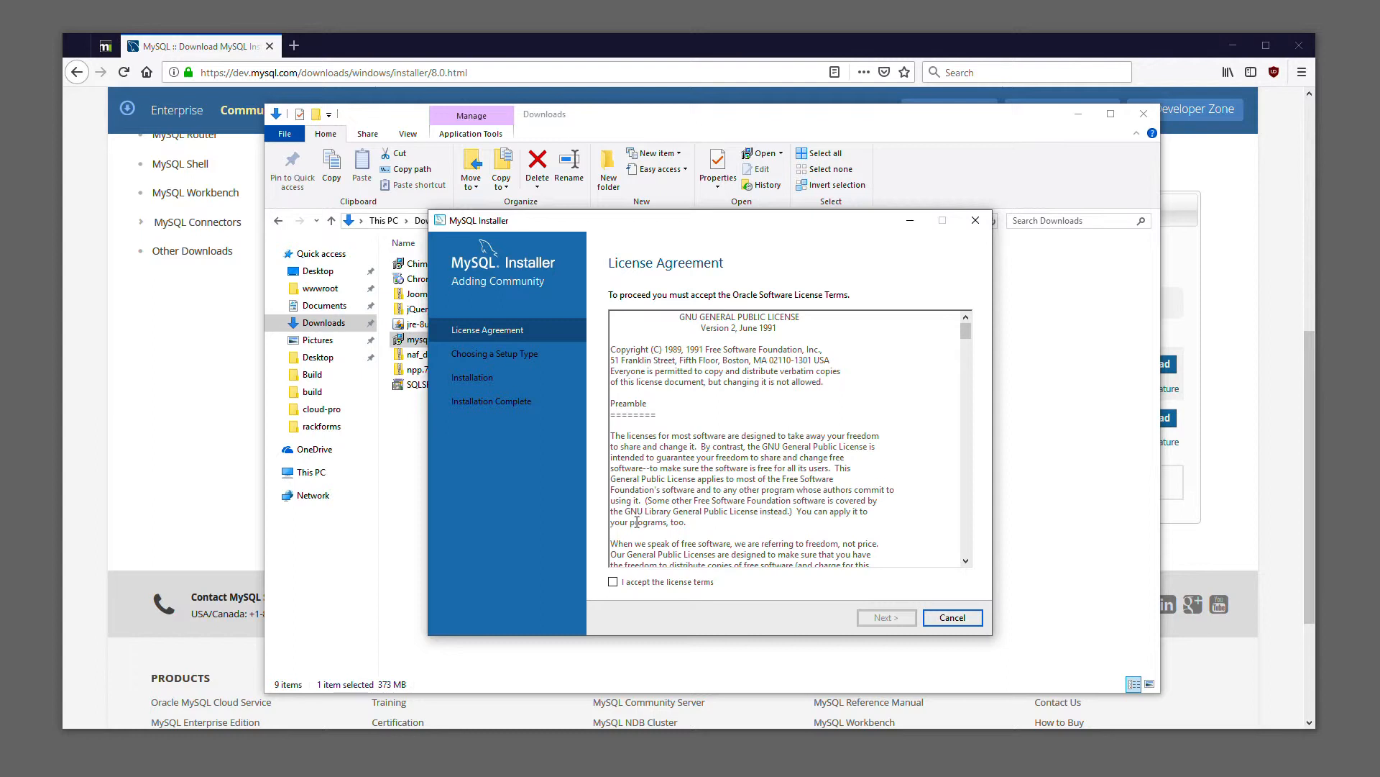
left_click(613, 581)
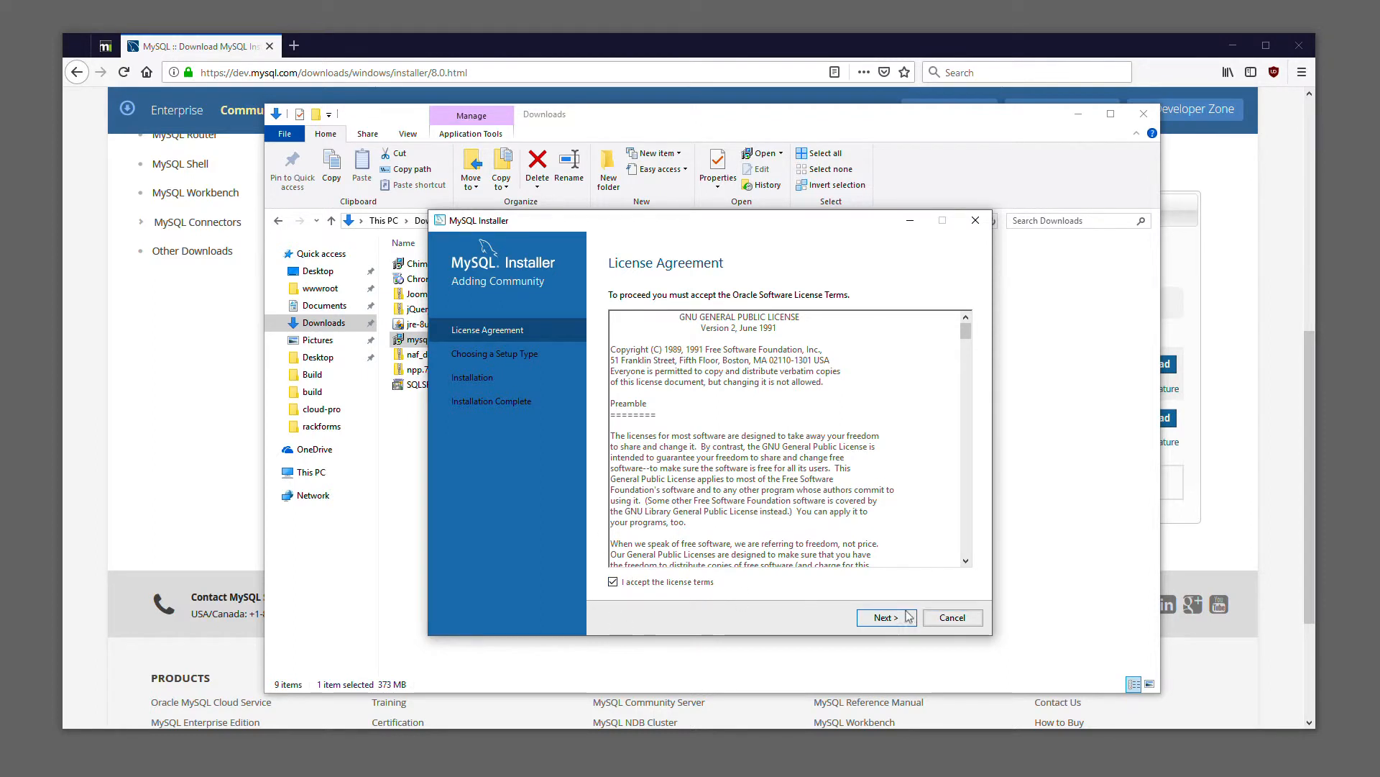
left_click(885, 619)
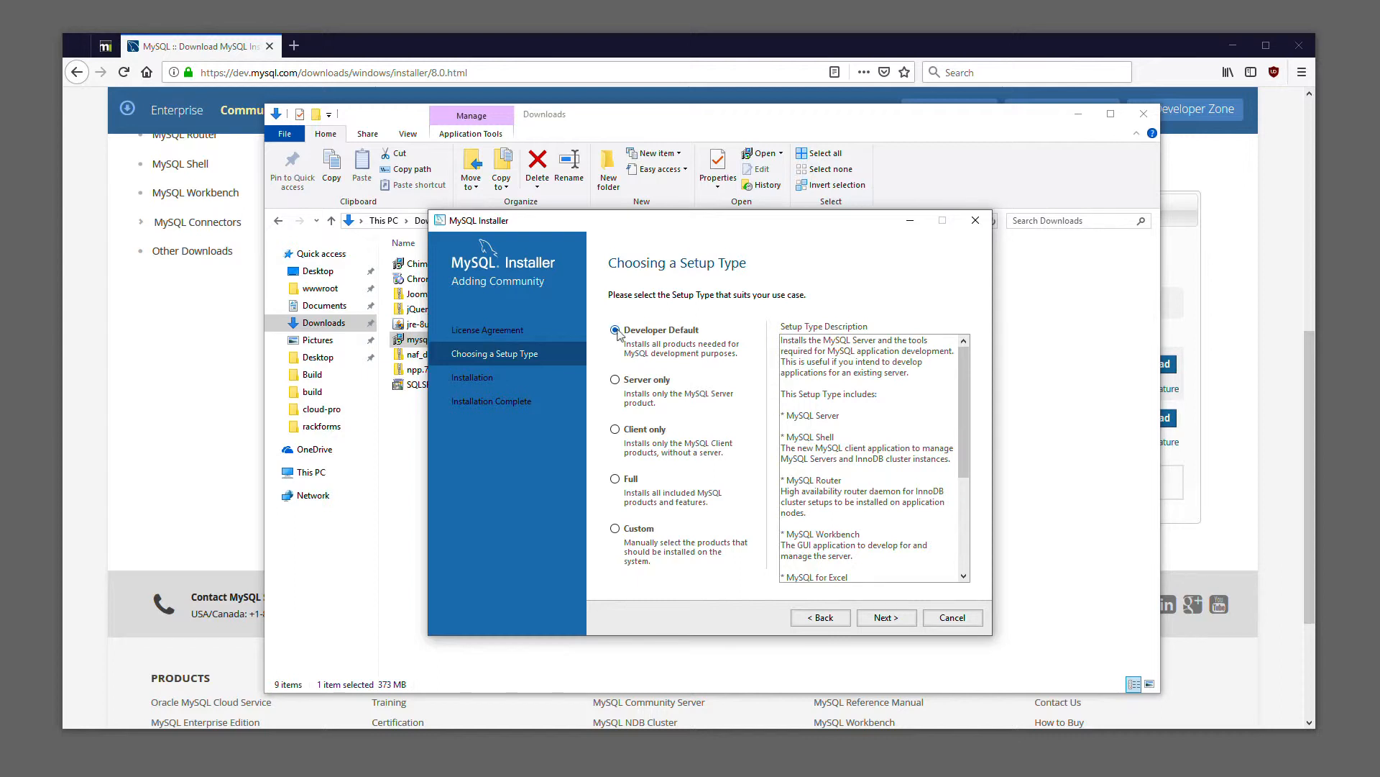
left_click(885, 618)
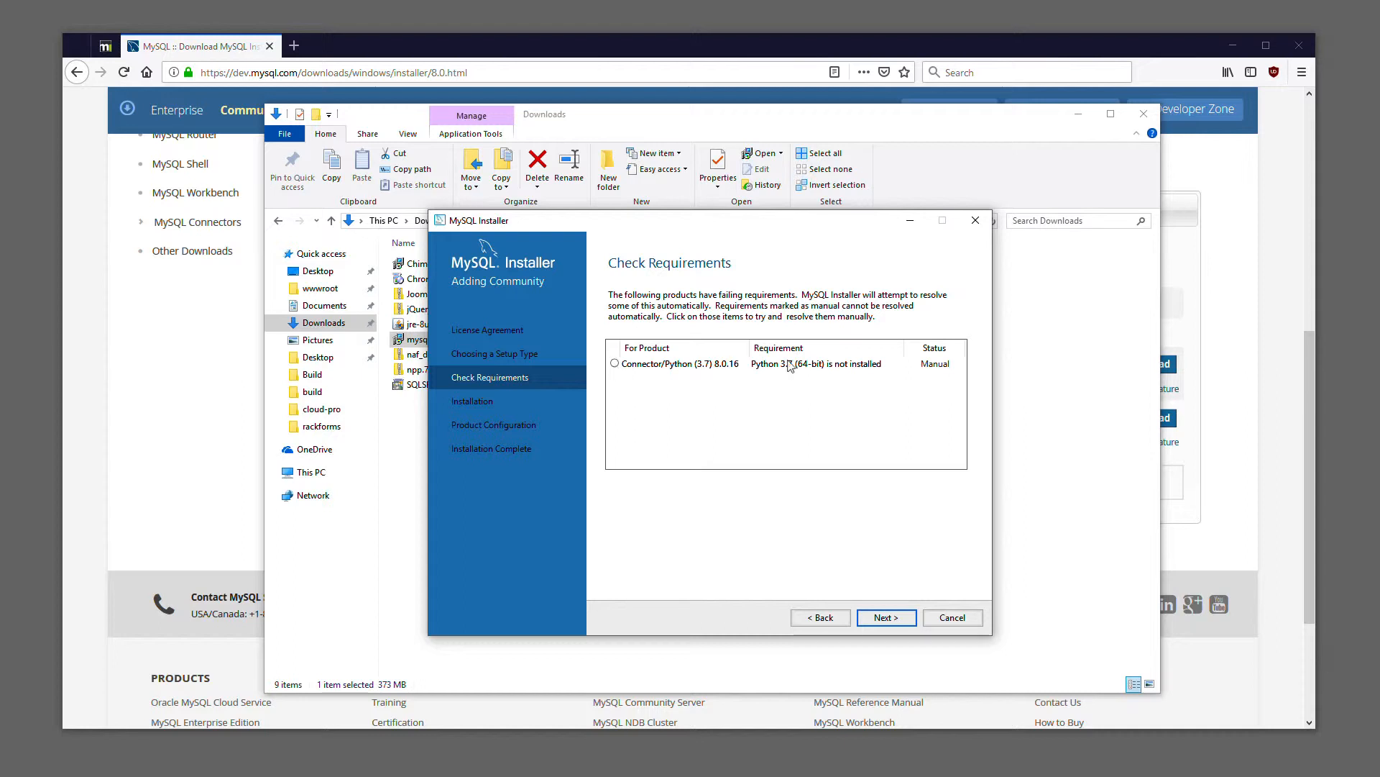
left_click(884, 620)
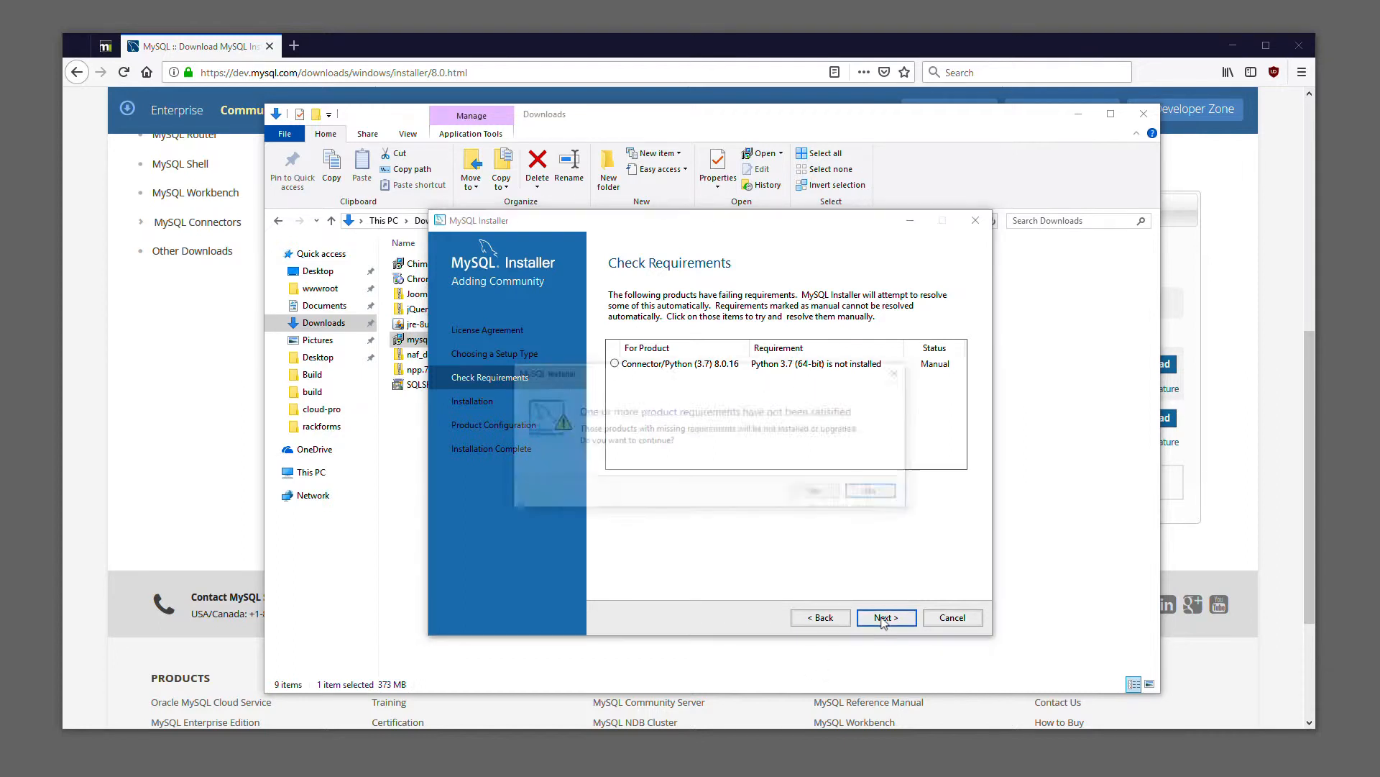
left_click(826, 495)
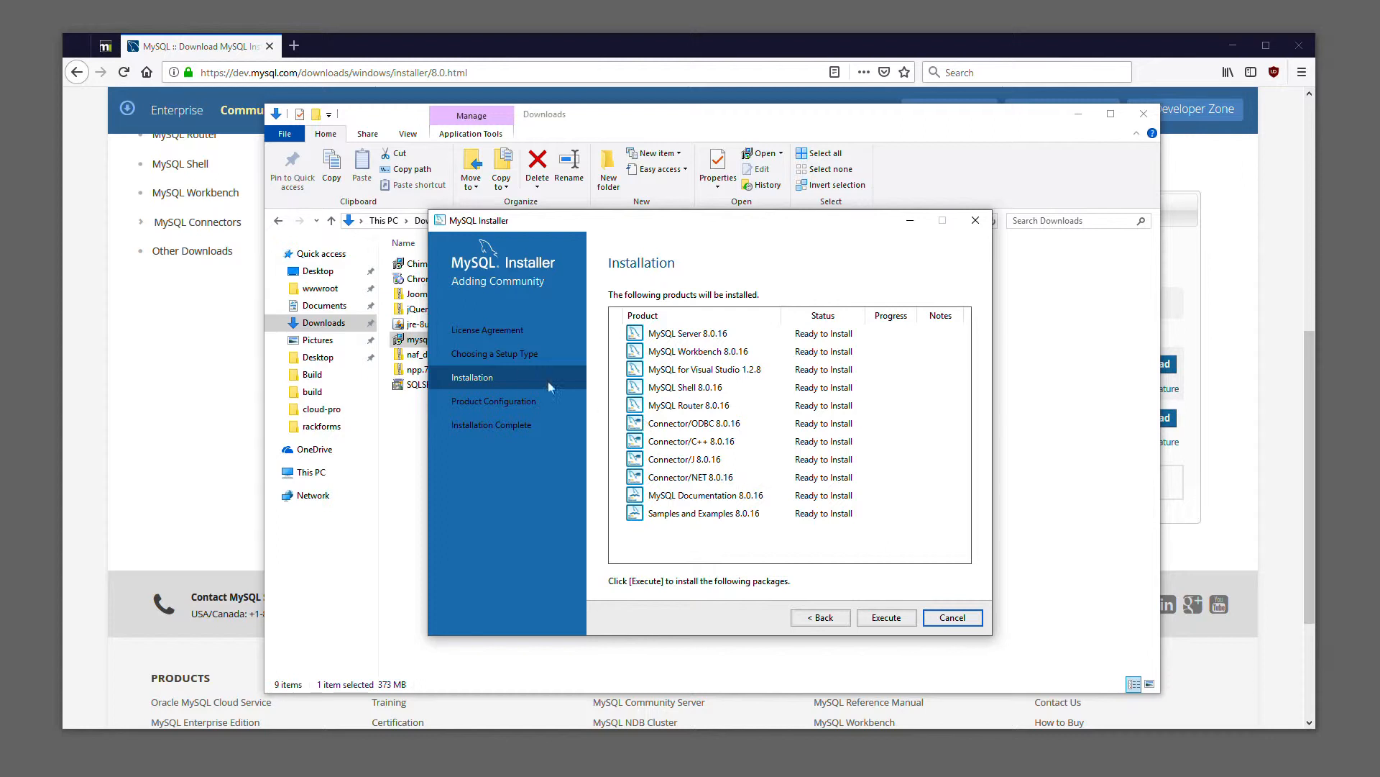
left_click(819, 620)
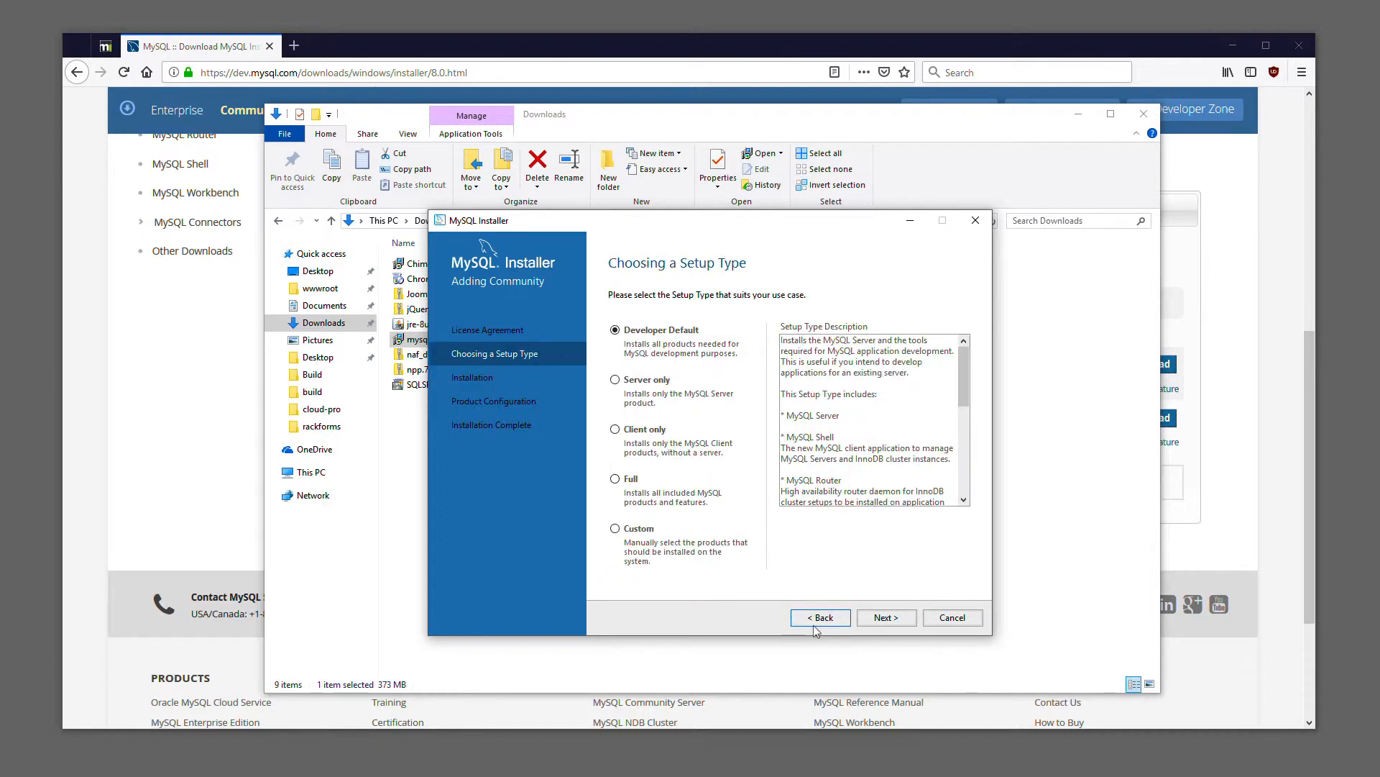
Choose the Custom setup type and remove all preselected products from the installation list
left_click(615, 529)
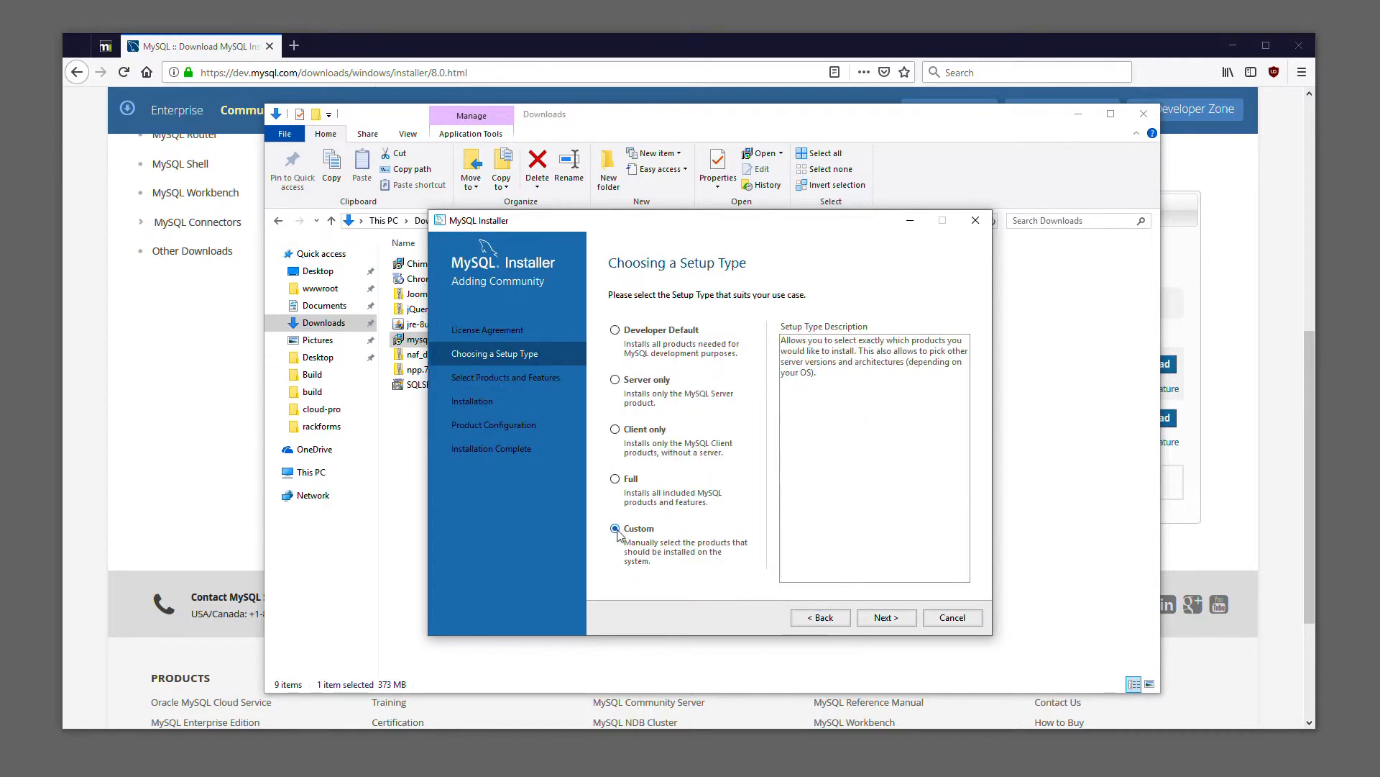
left_click(892, 621)
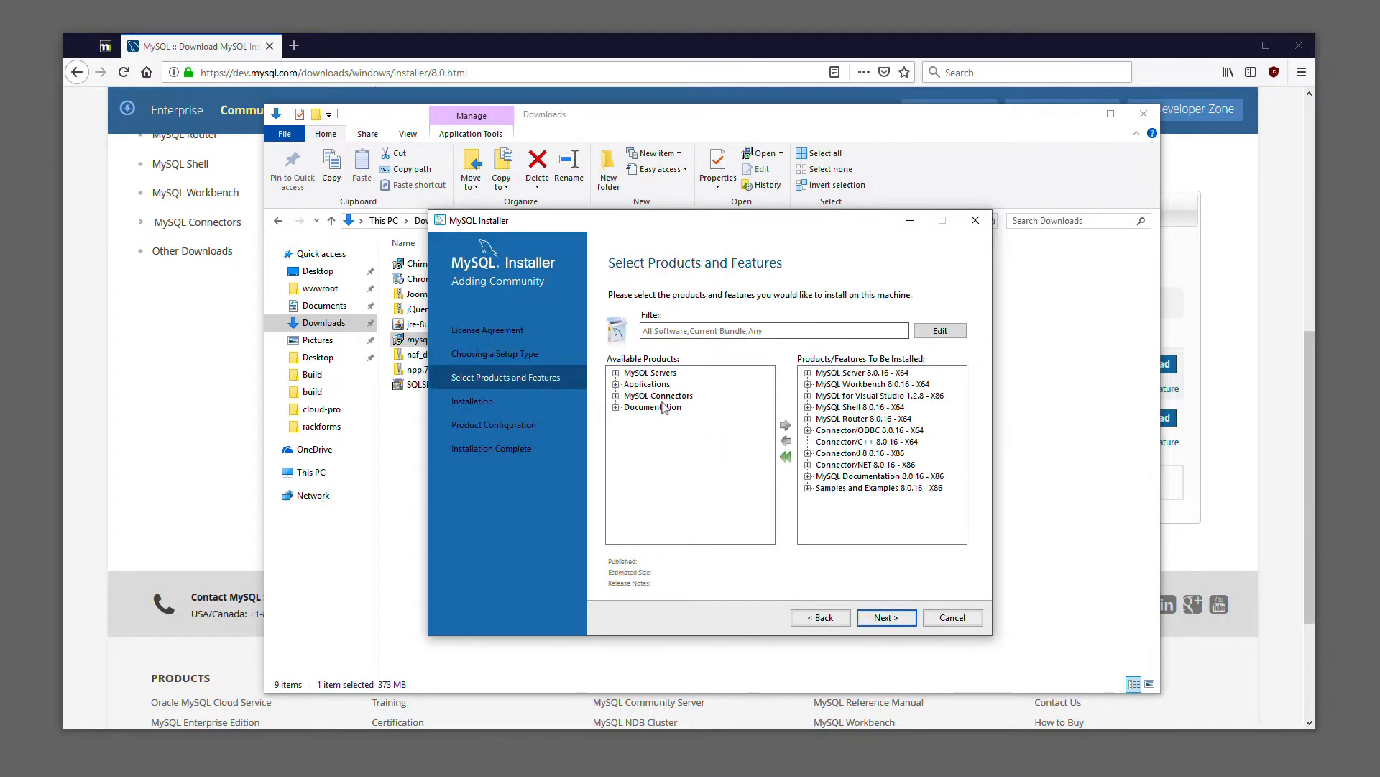
left_click(786, 457)
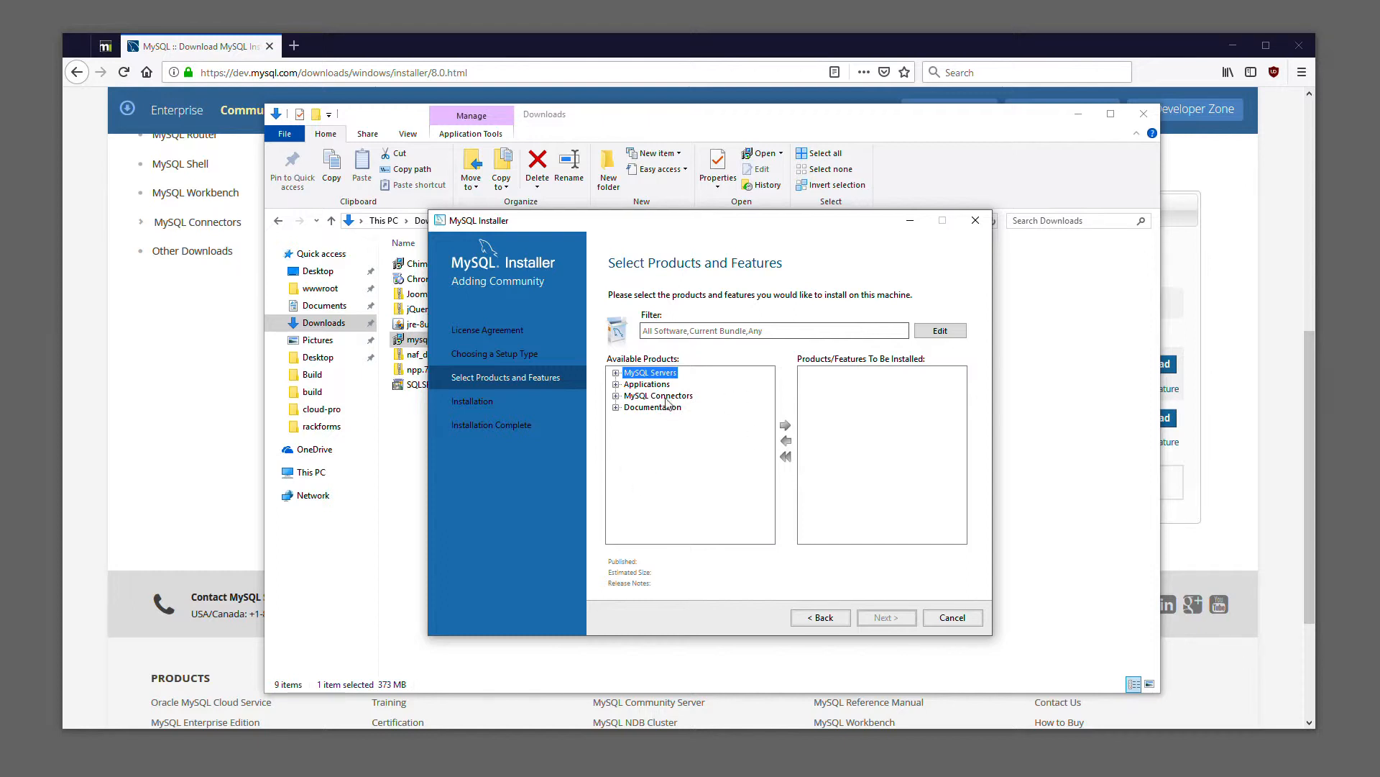
Add MySQL Server 8.0.16 - X64 to the products to be installed
left_click(615, 372)
left_click(629, 384)
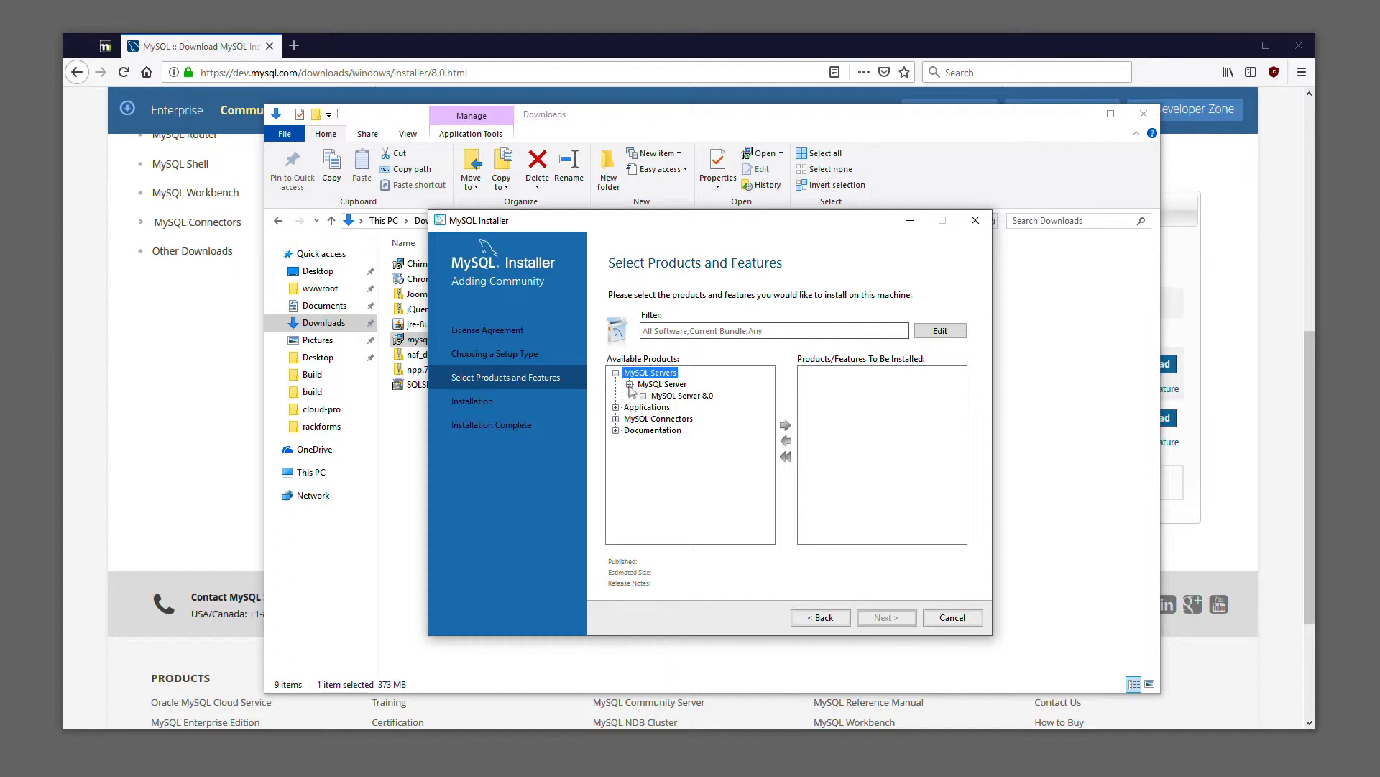
left_click(657, 396)
left_click(643, 395)
left_click(733, 408)
left_click(785, 425)
Add MySQL Workbench 8.0.16 - X64 from the Applications category to the products to be installed
left_click(616, 418)
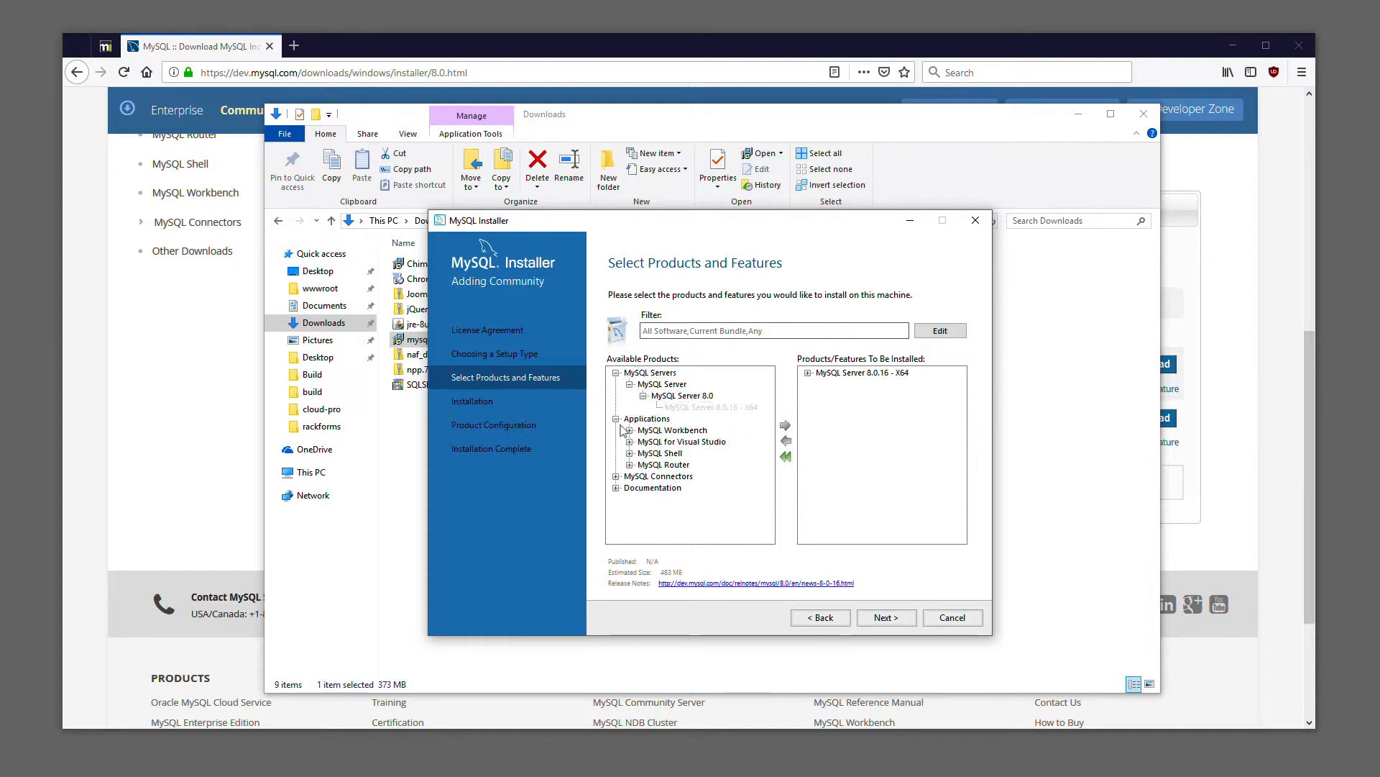
left_click(630, 430)
left_click(644, 442)
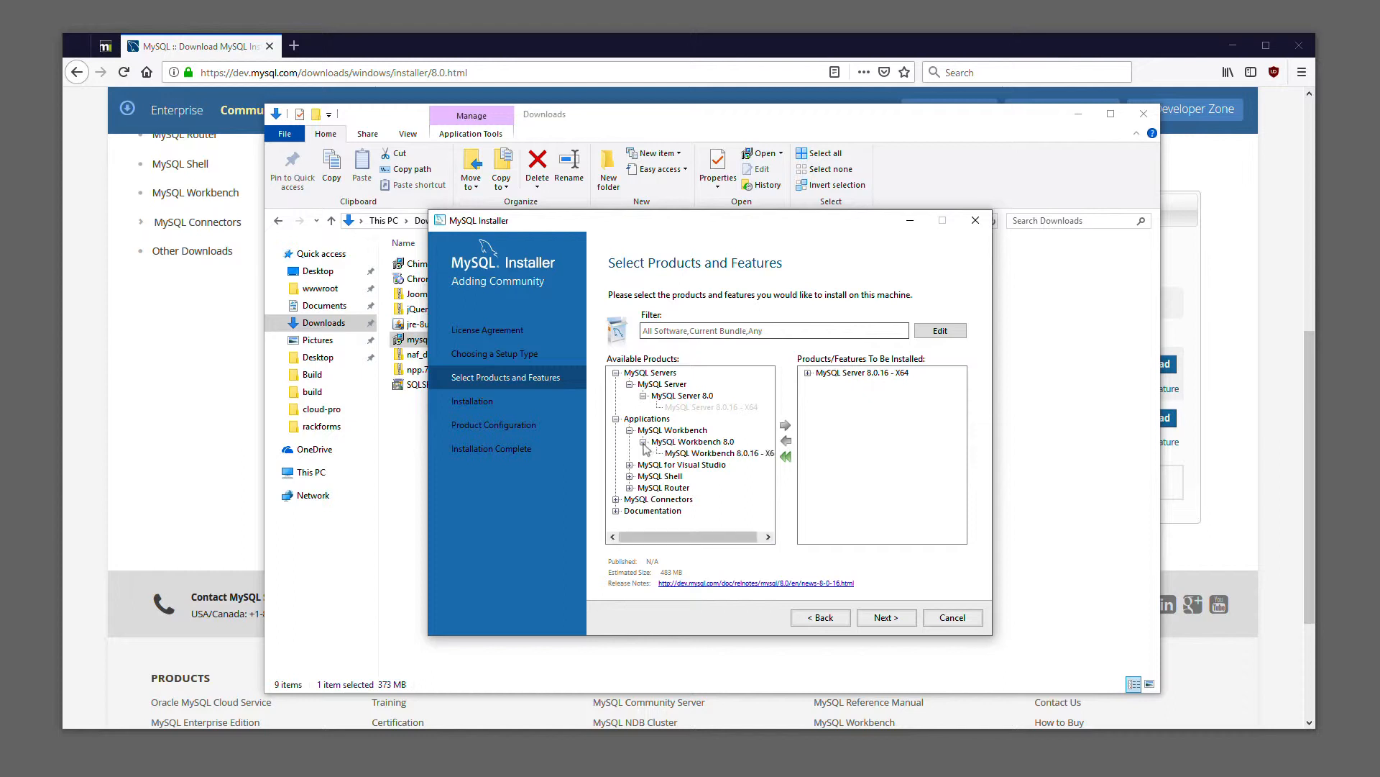
left_click(693, 454)
left_click(786, 425)
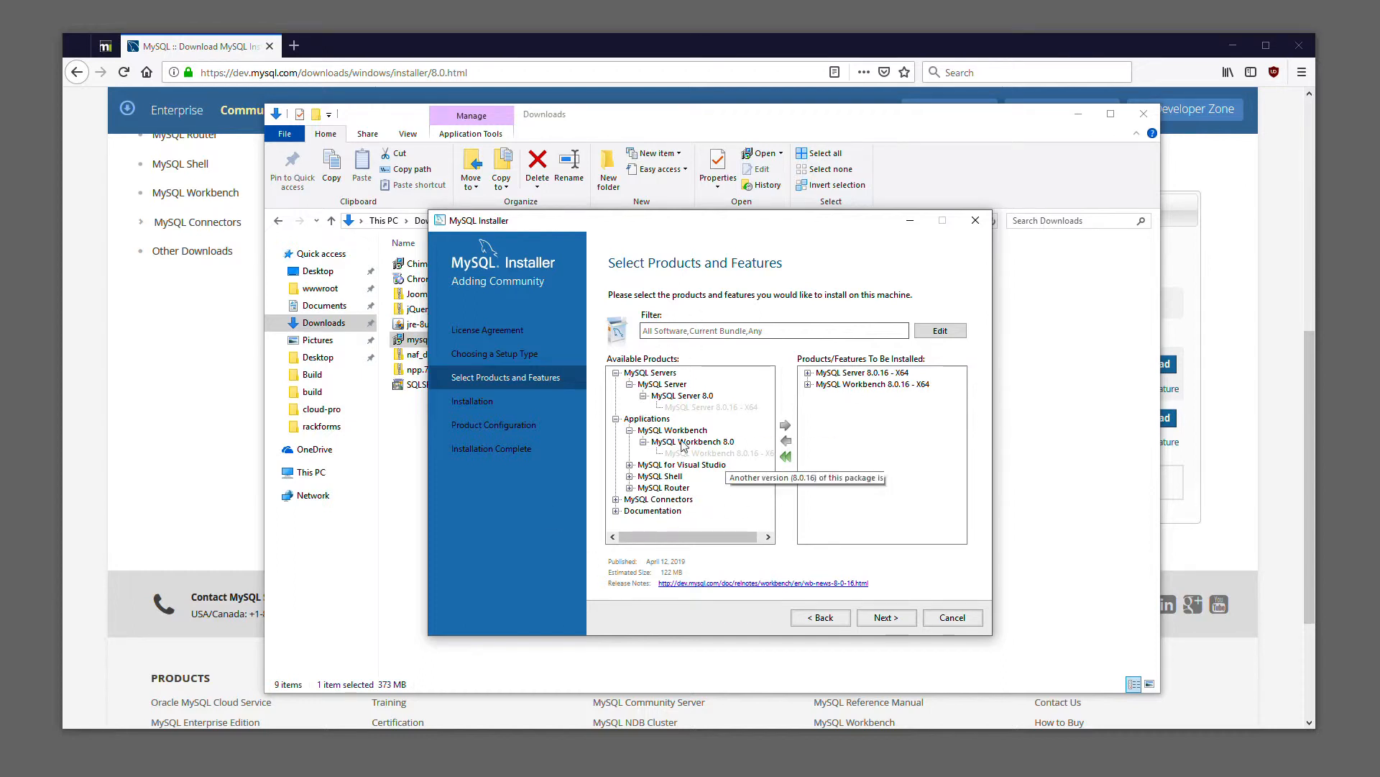
Install the selected MySQL Server and MySQL Workbench packages and continue to product configuration
left_click(883, 617)
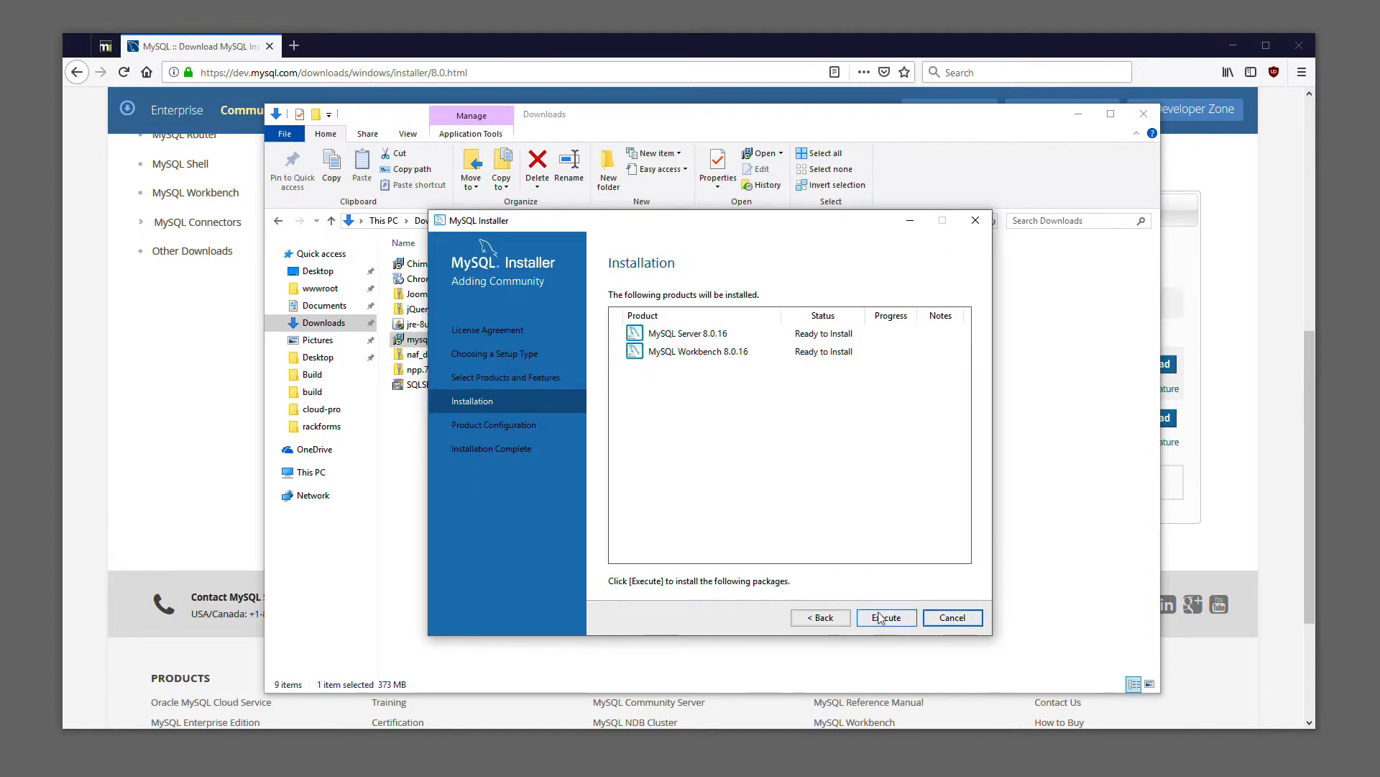
left_click(894, 621)
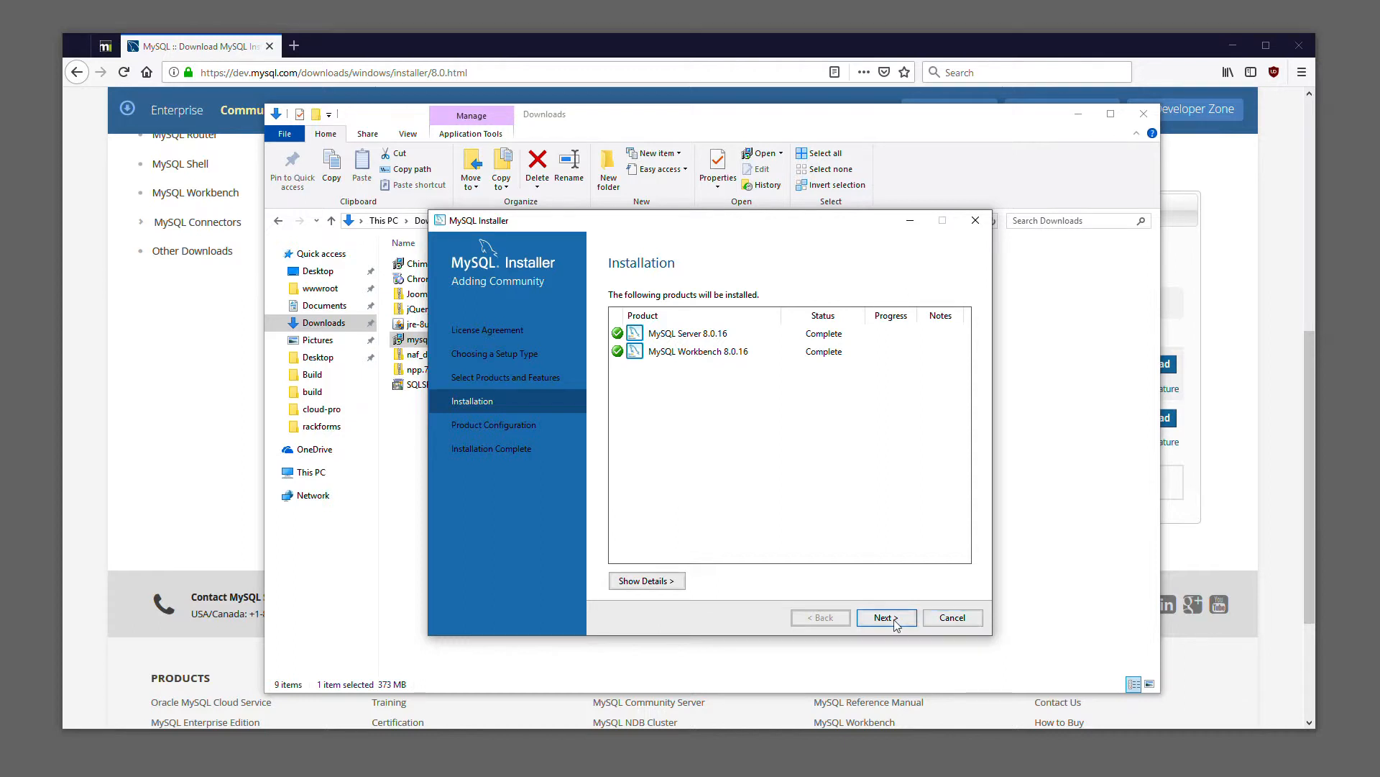
left_click(897, 623)
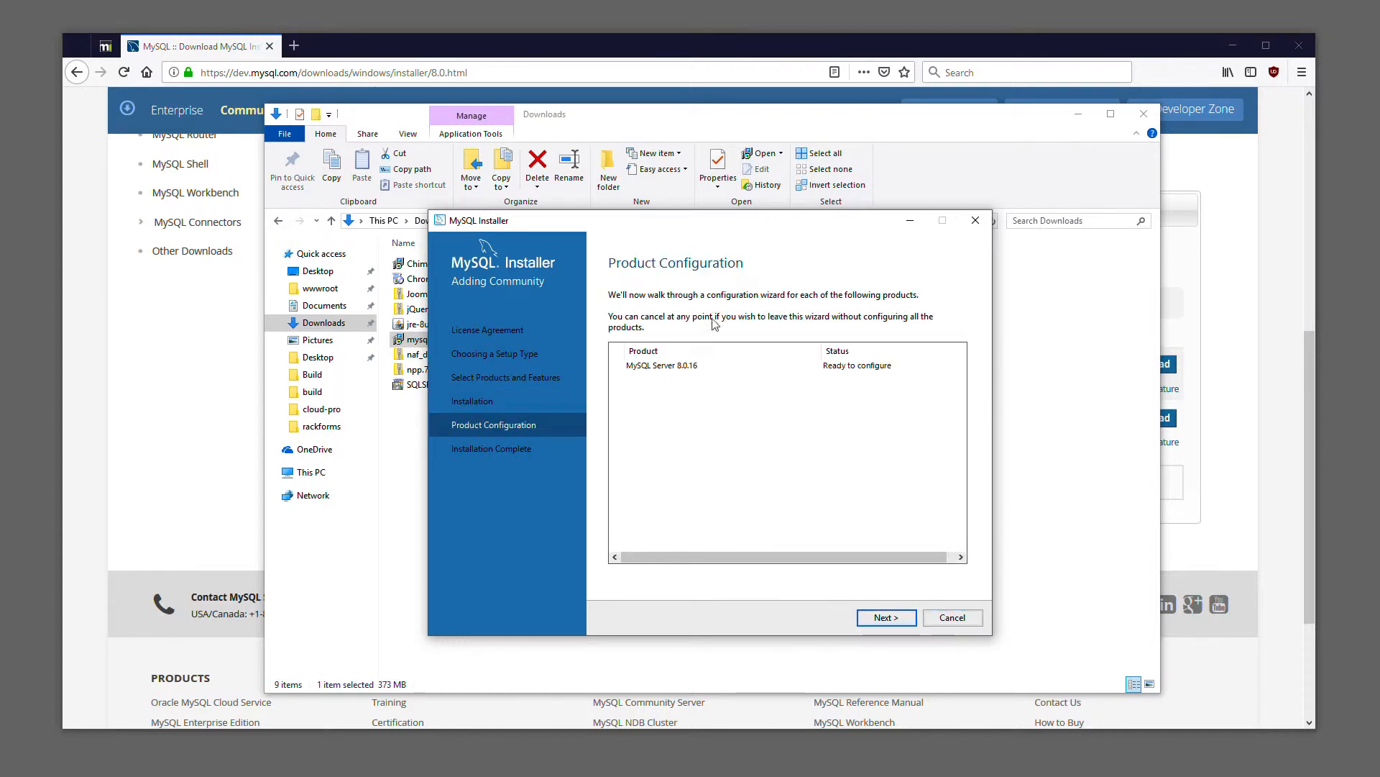
Accept the standalone server and Development Computer networking defaults, and choose the legacy authentication method with MySQL 5.x compatibility
left_click(890, 618)
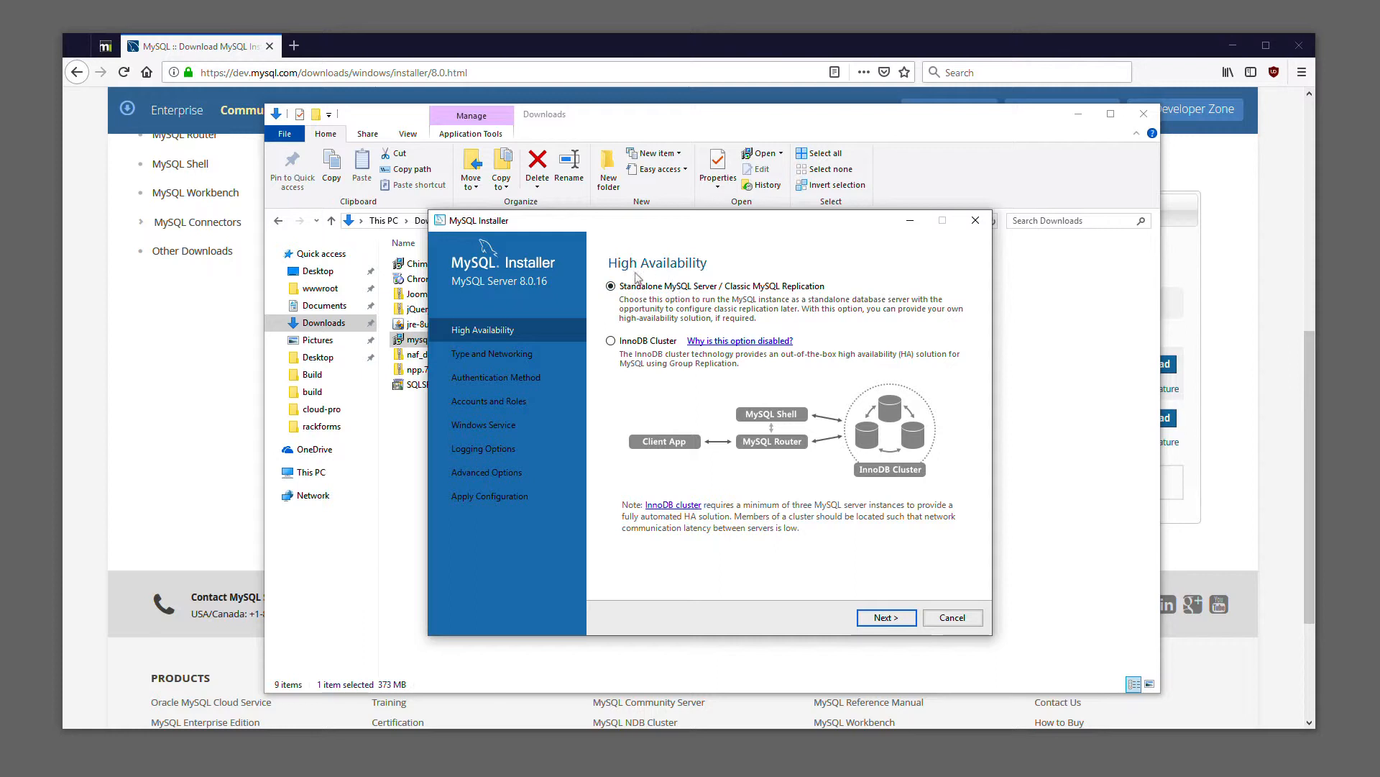
left_click(899, 619)
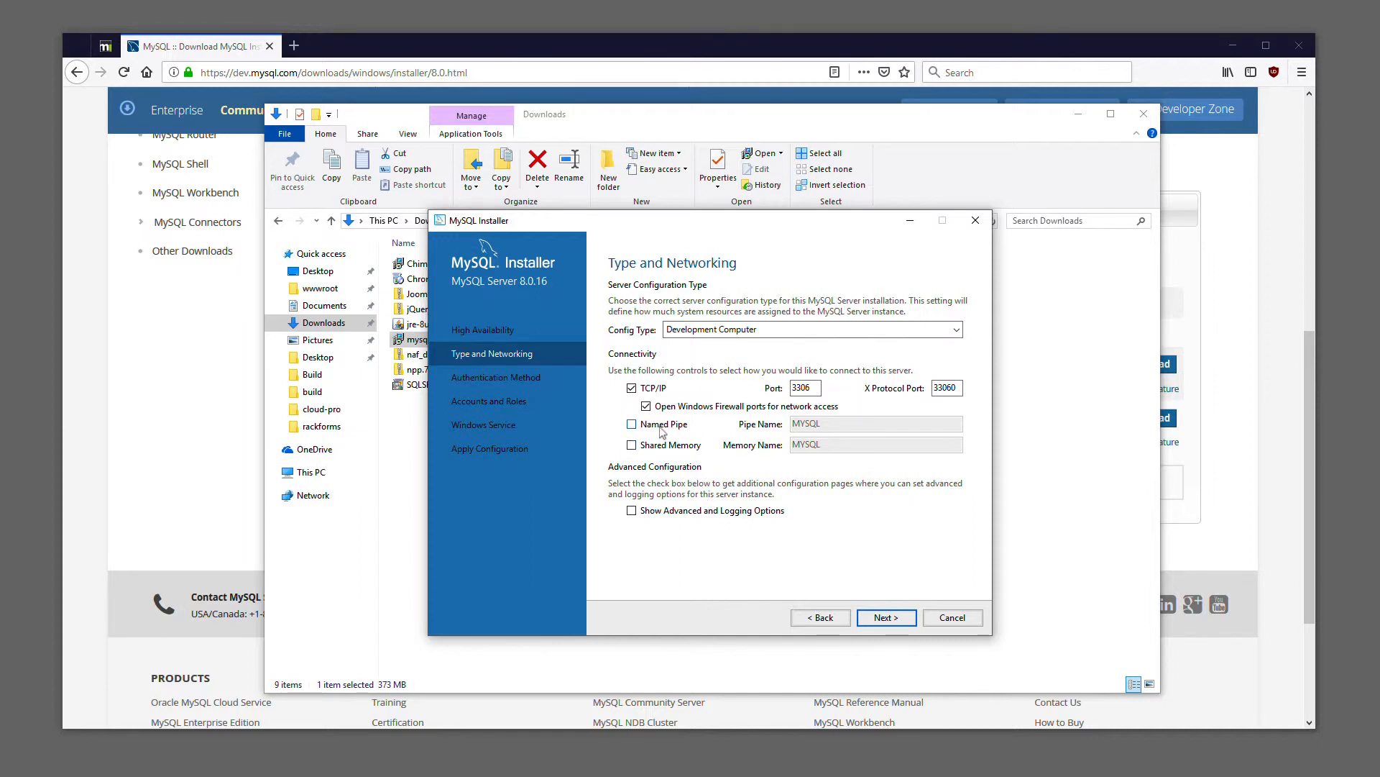
left_click(886, 618)
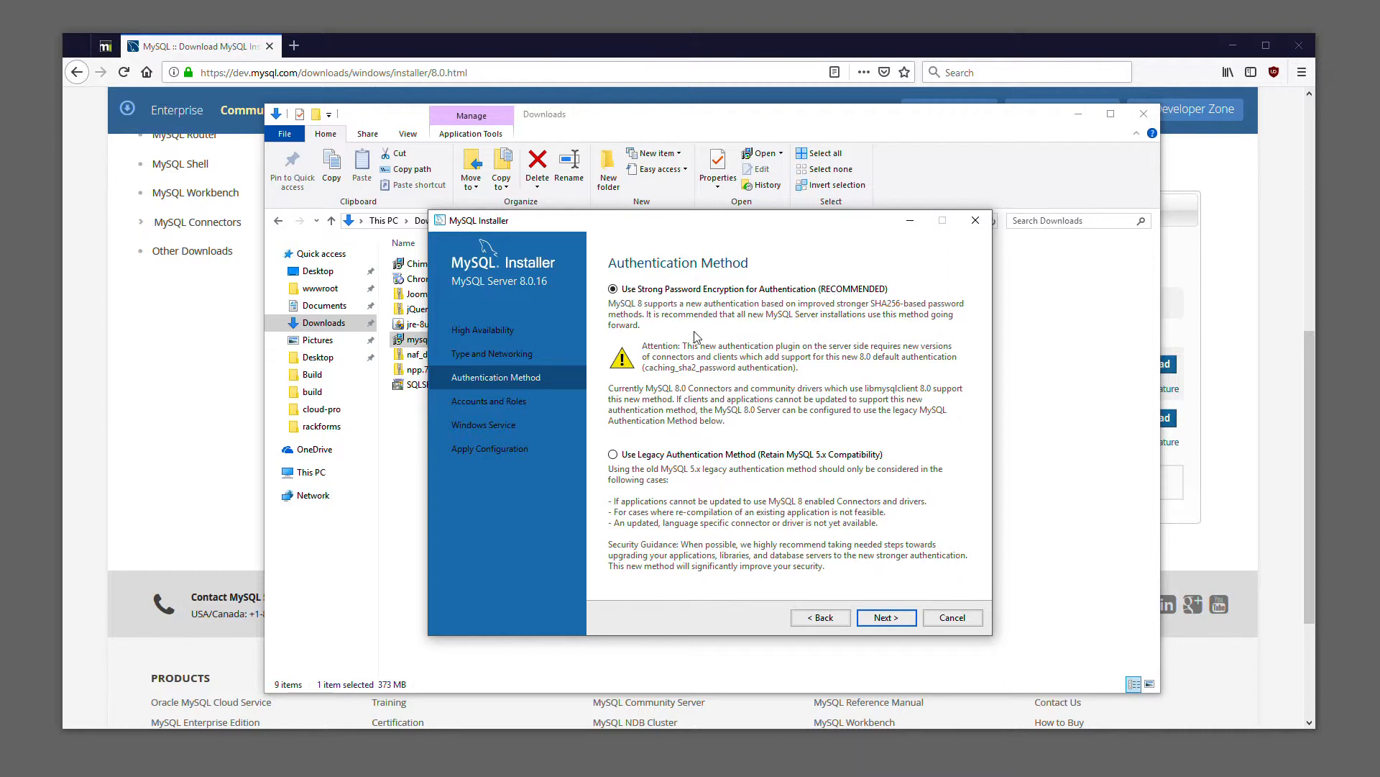
left_click(613, 455)
left_click(884, 618)
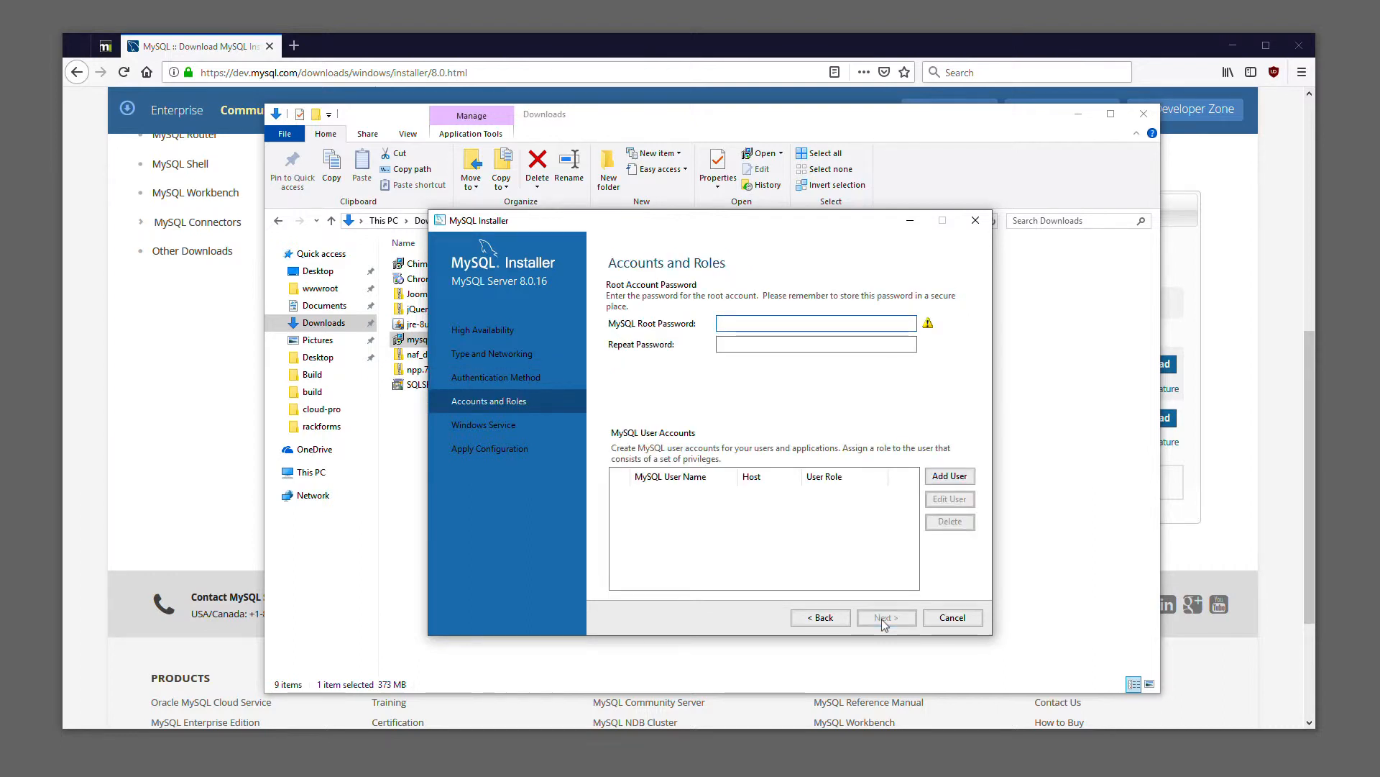
Enter and repeat the MySQL root account password
type("root")
key("Tab")
type("root")
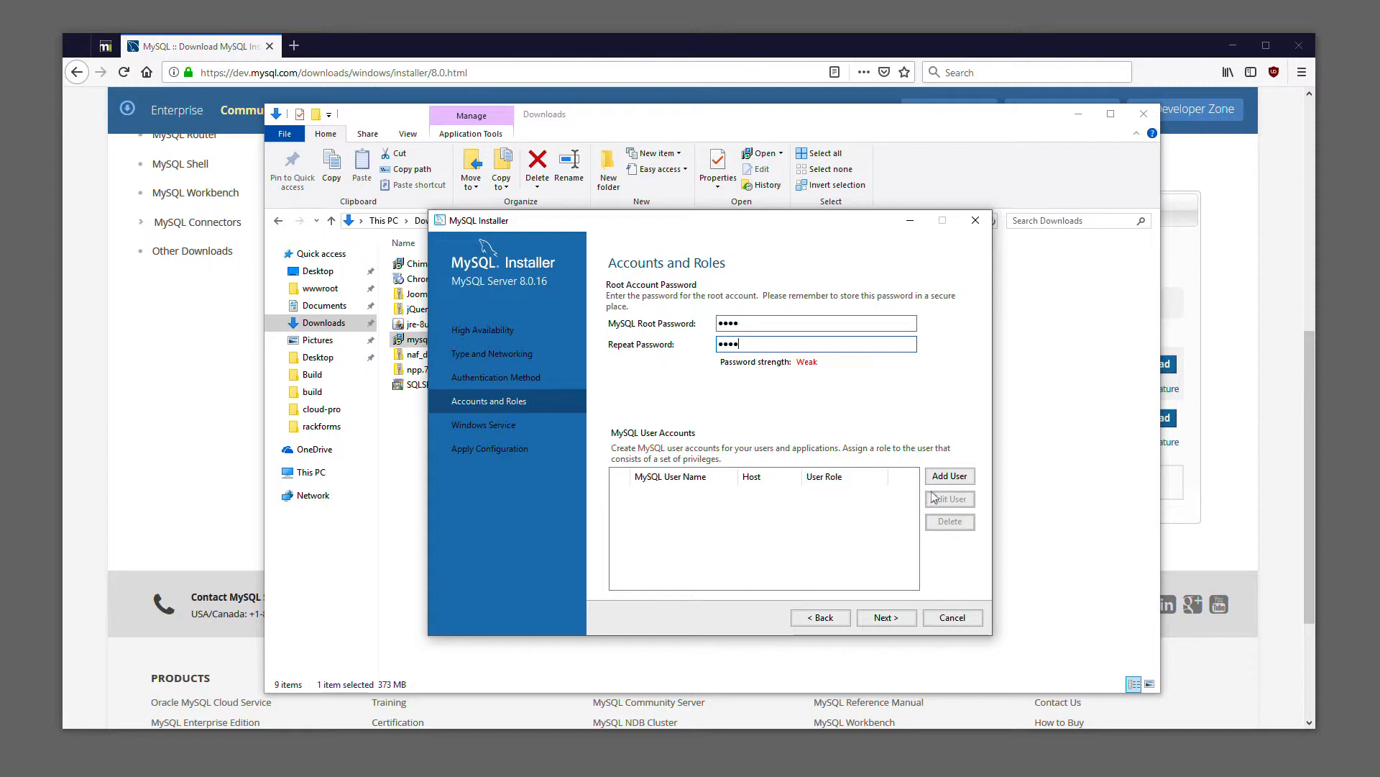
Add a MySQL user account named rackforms limited to localhost with the DB Admin role, entering and confirming its password
left_click(955, 479)
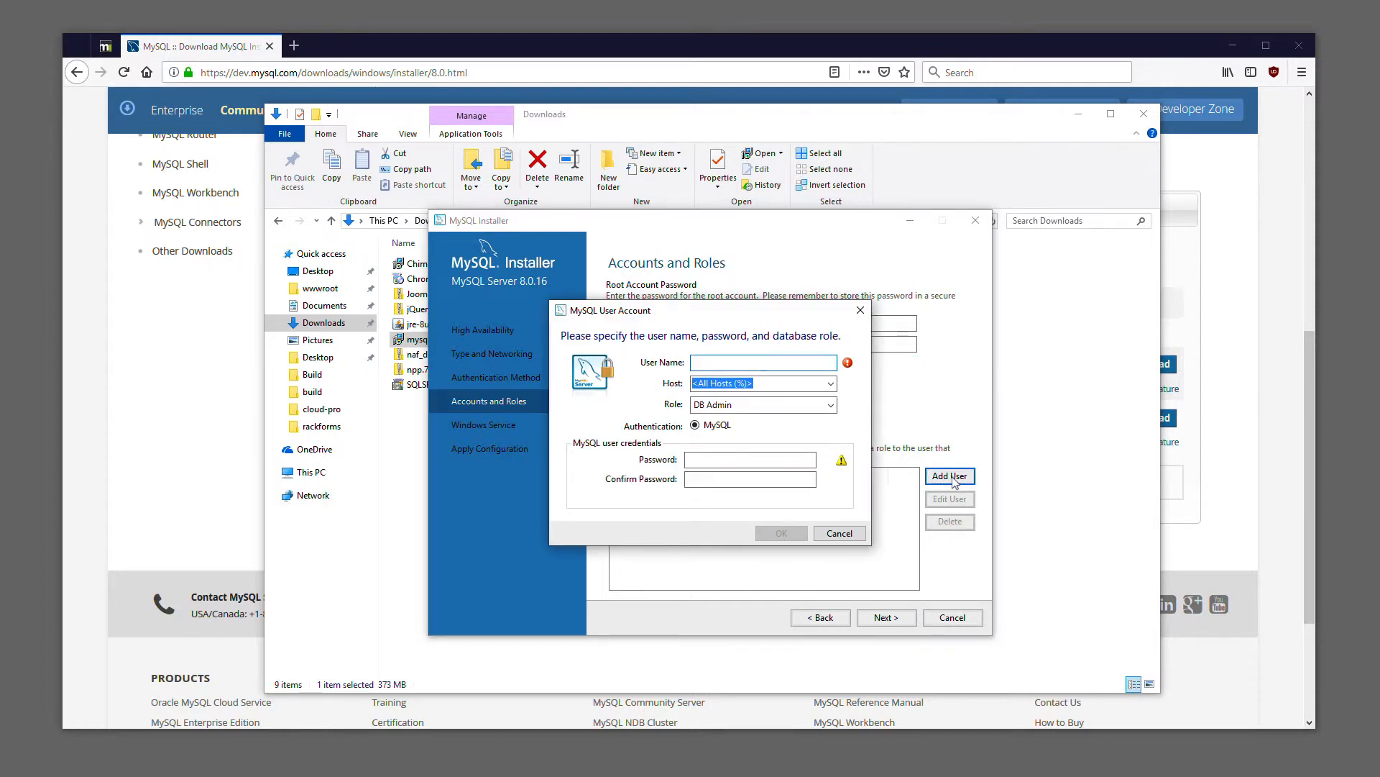
type("rackforms")
left_click(831, 384)
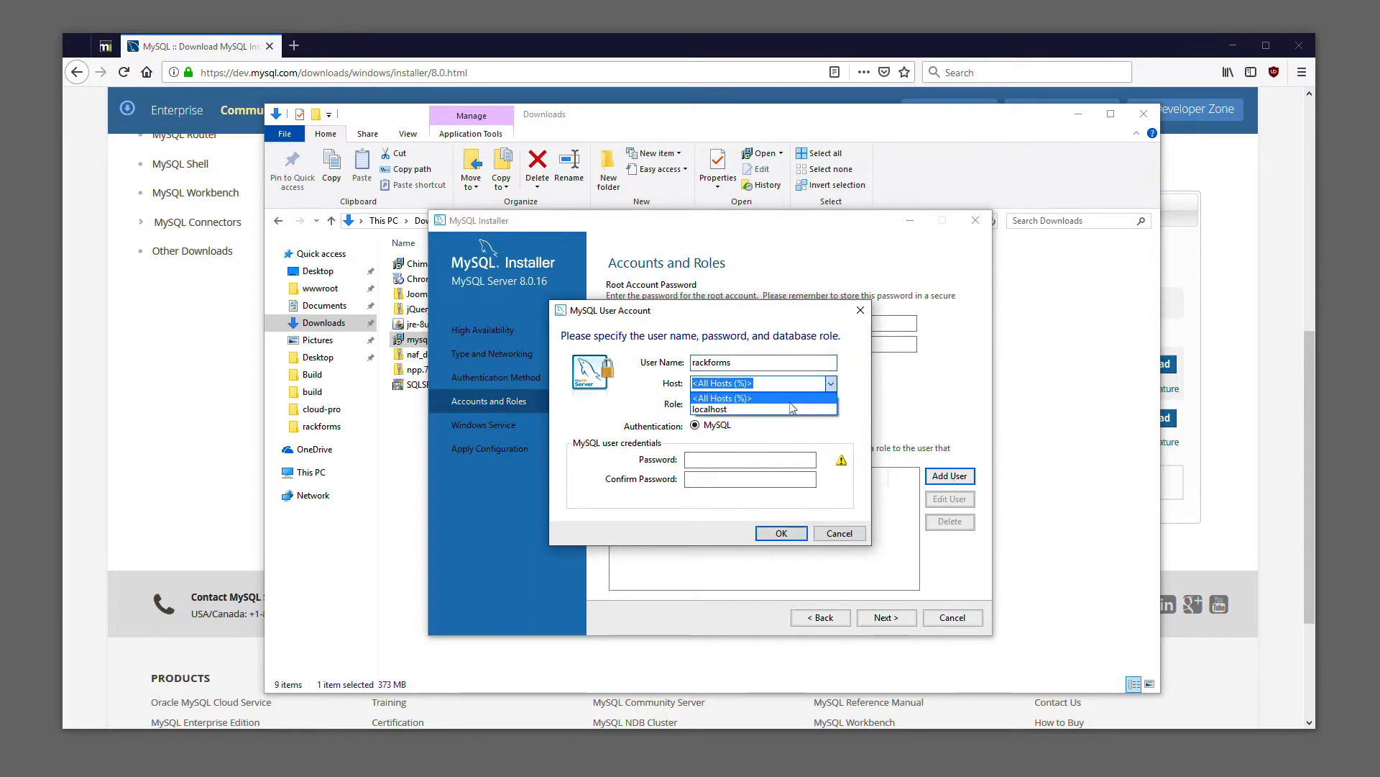
left_click(754, 412)
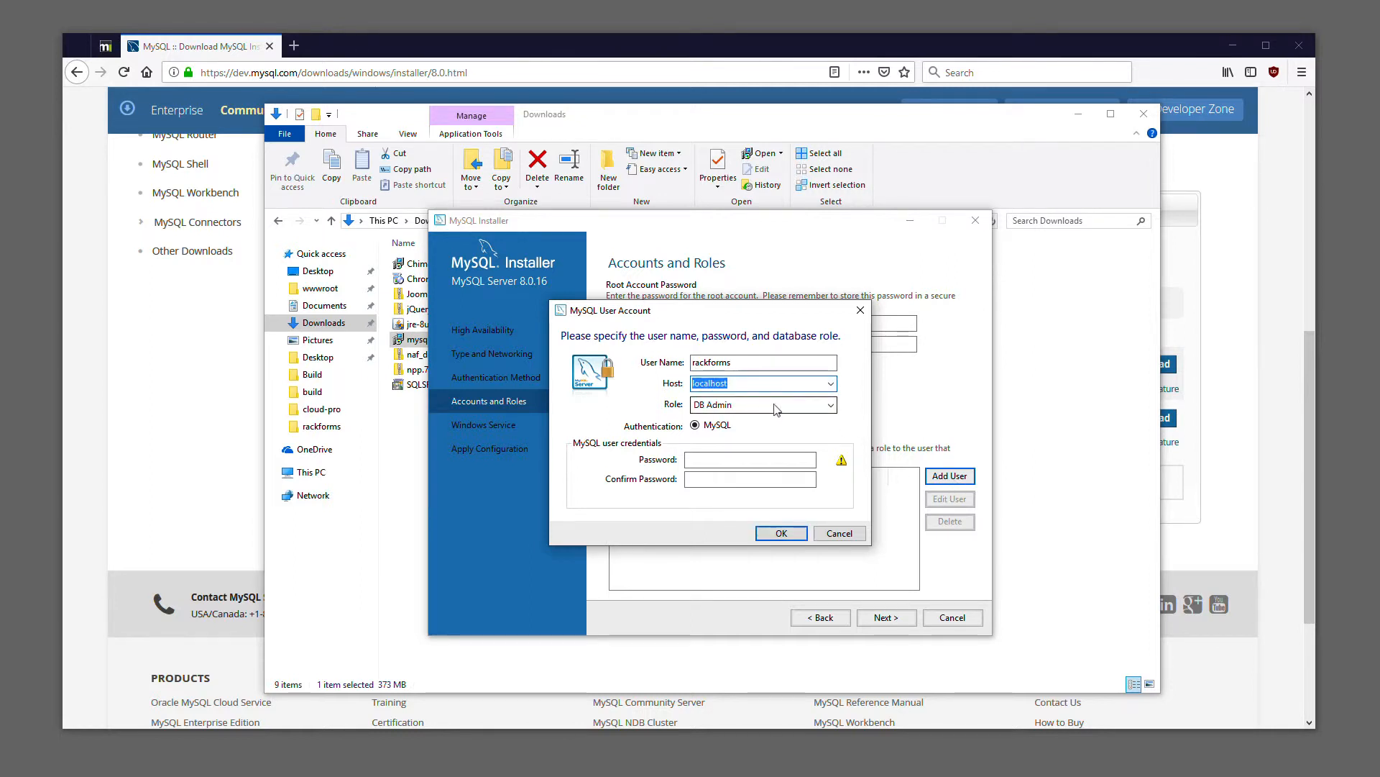
left_click(713, 459)
type("test")
key("Tab")
type("test")
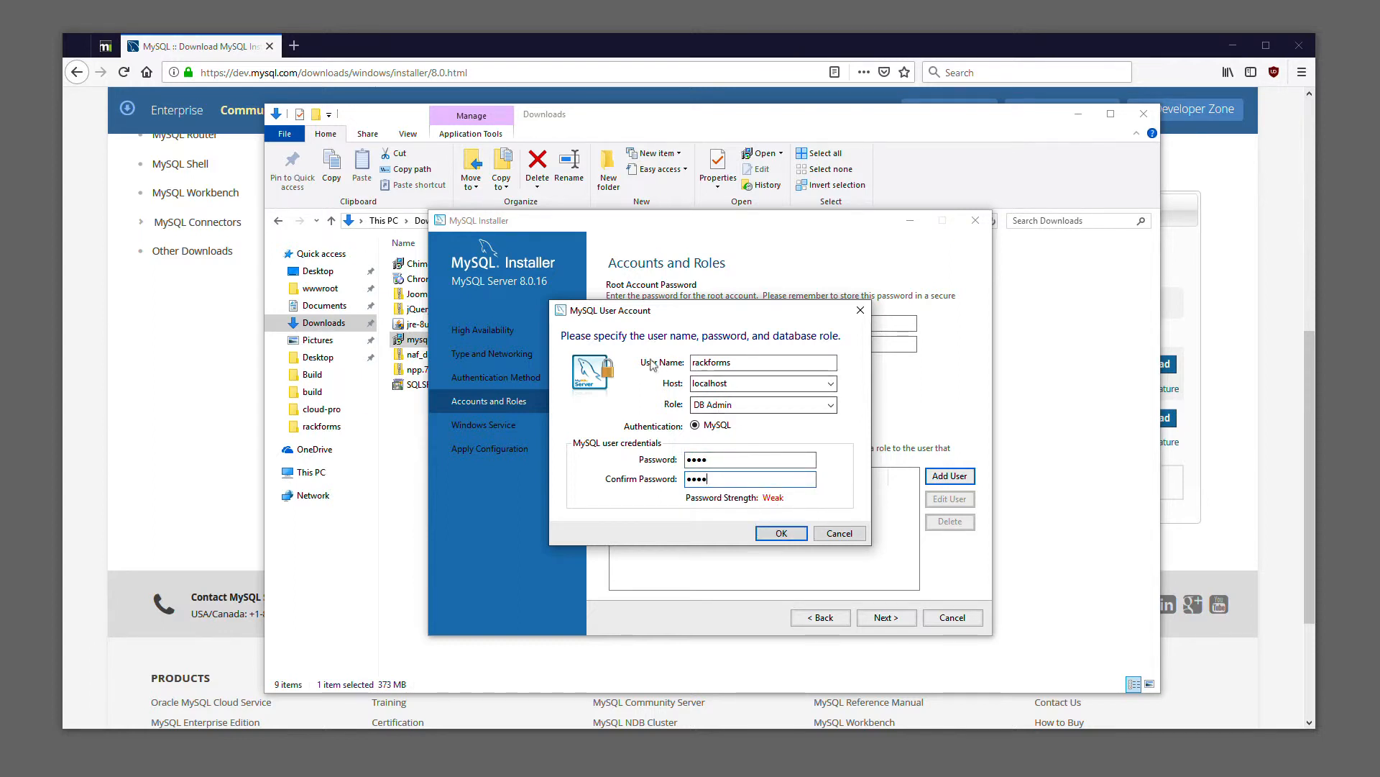
left_click(773, 536)
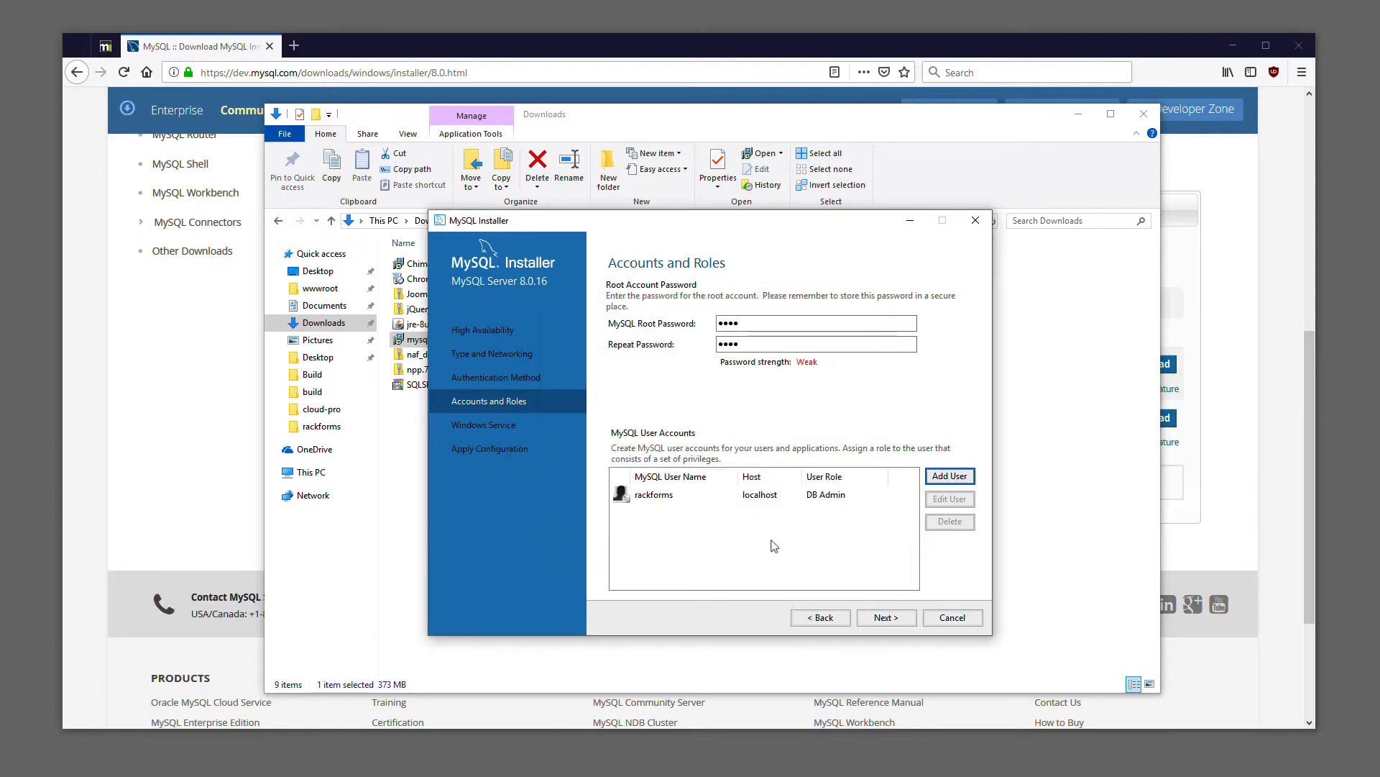
Accept the default Windows Service settings and apply the MySQL Server 8.0.16 configuration
left_click(896, 620)
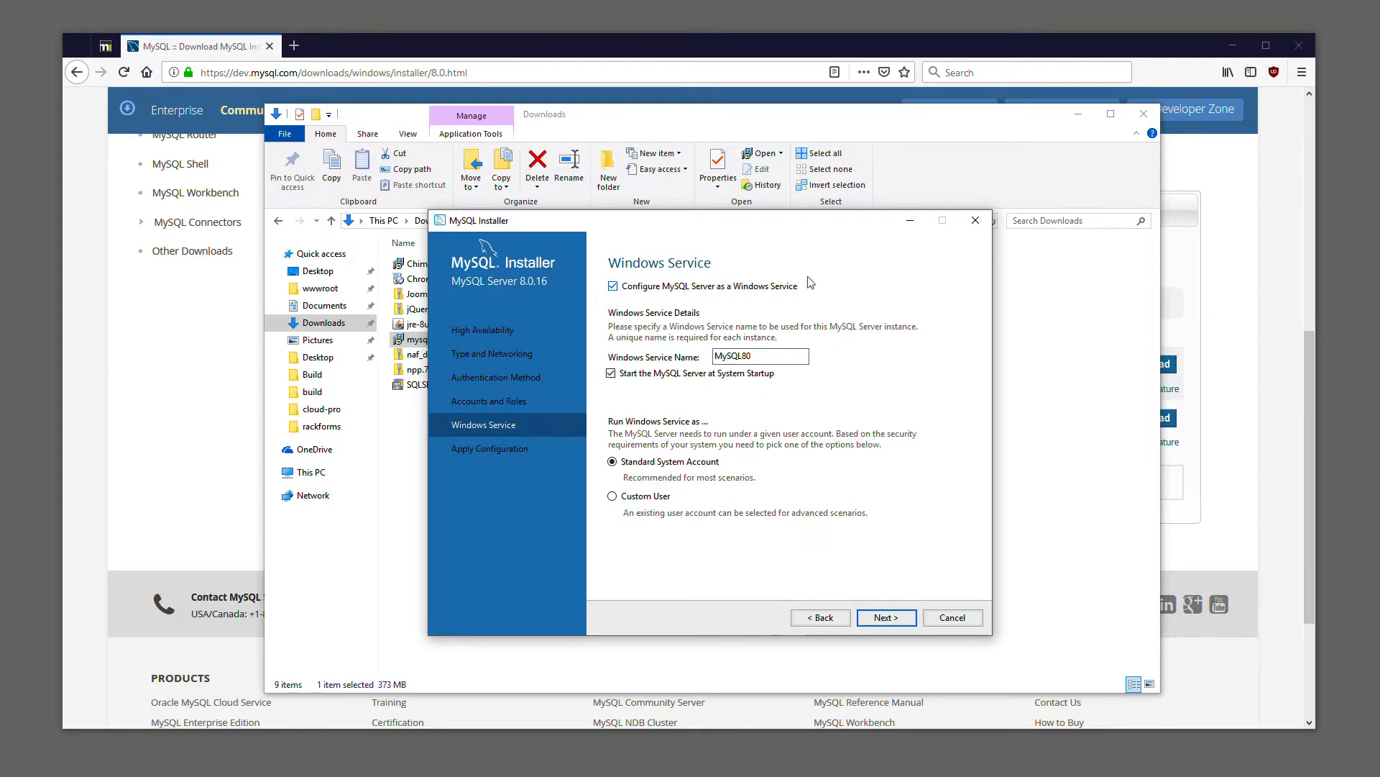
left_click(887, 617)
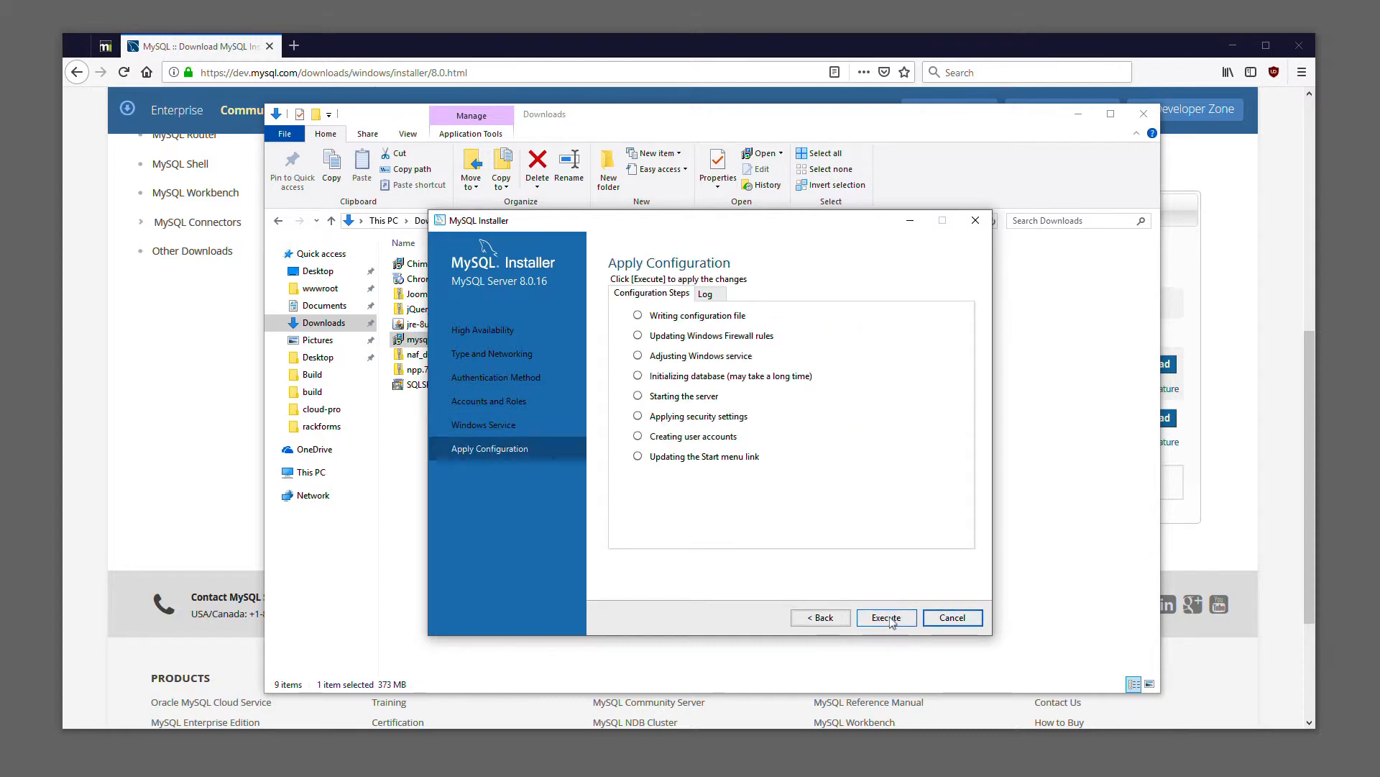
left_click(889, 617)
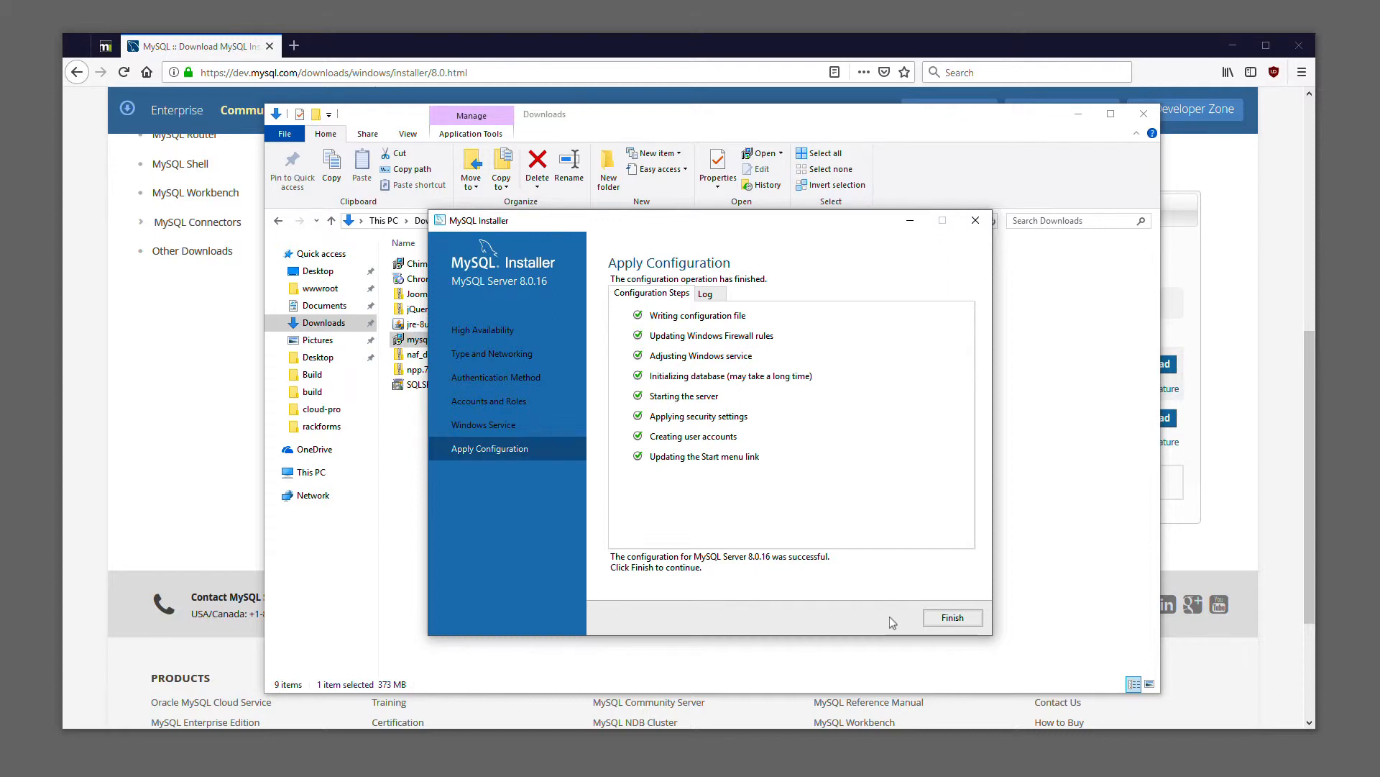
left_click(943, 619)
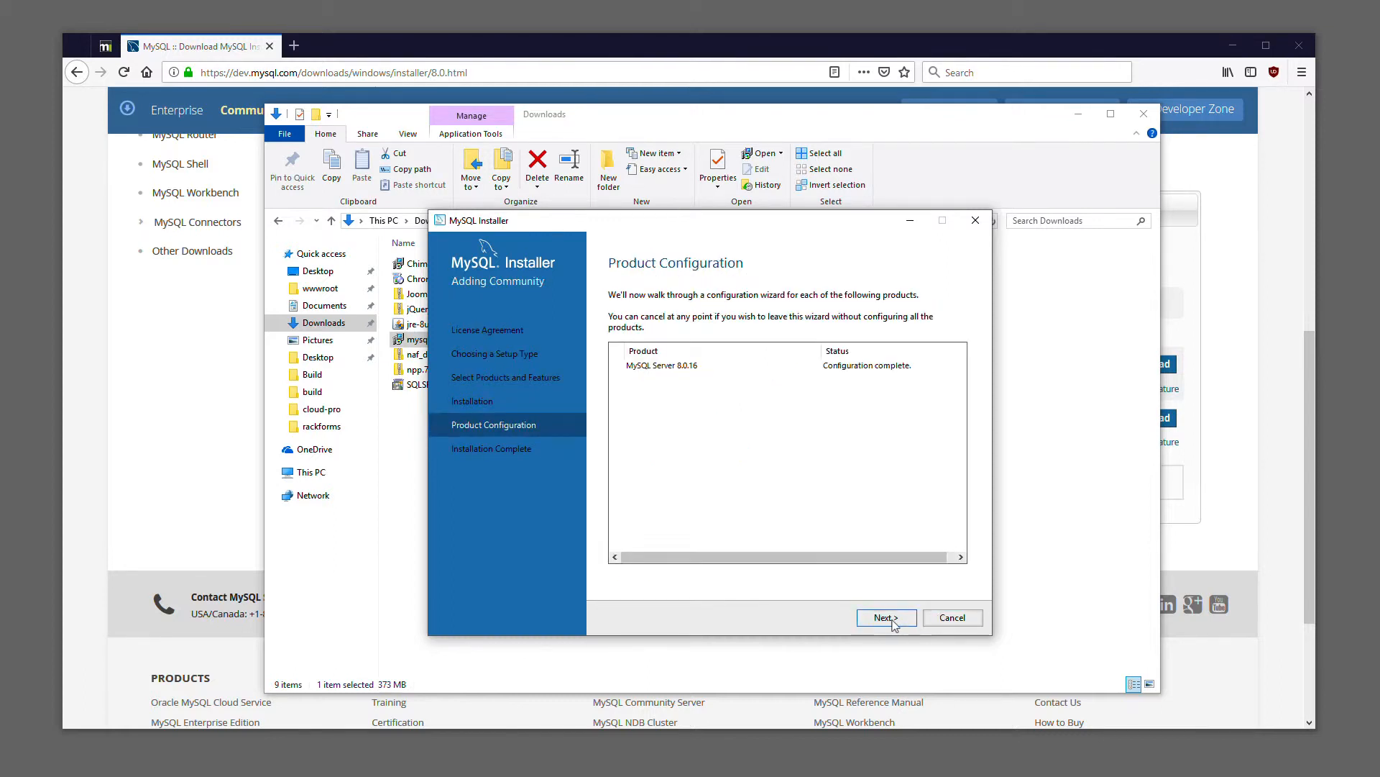
Finish the installation with MySQL Workbench starting after setup, and shrink the Workbench window to fit the screen
left_click(886, 618)
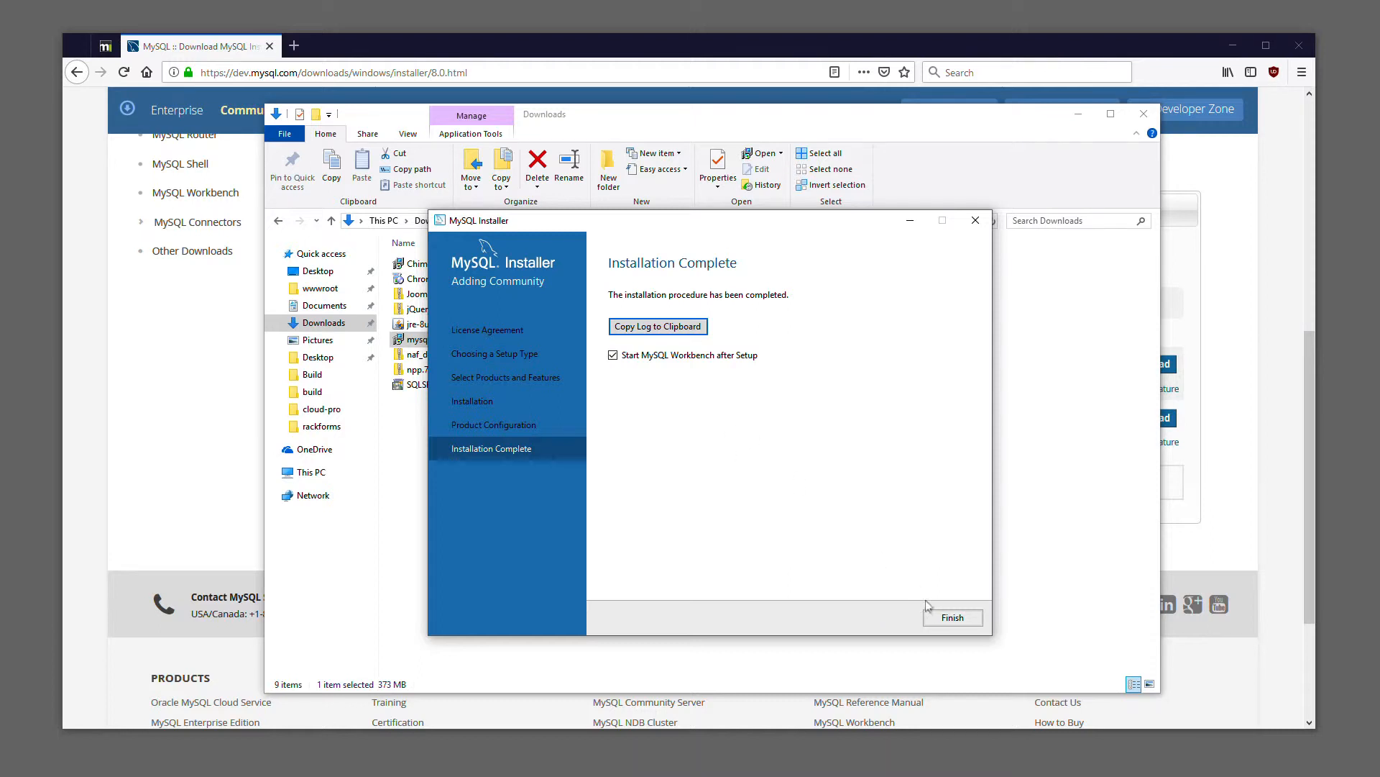
left_click(952, 617)
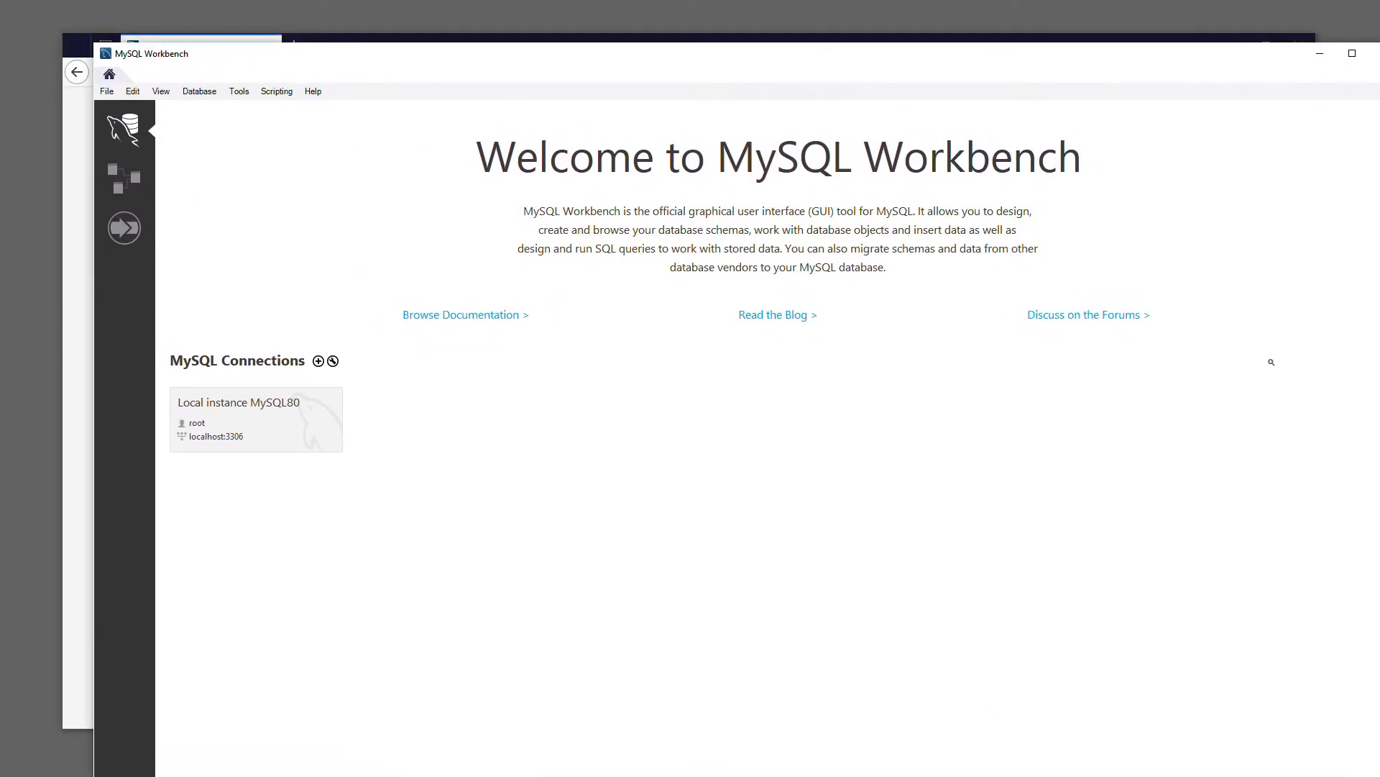
left_click_drag(1379, 776, 1300, 746)
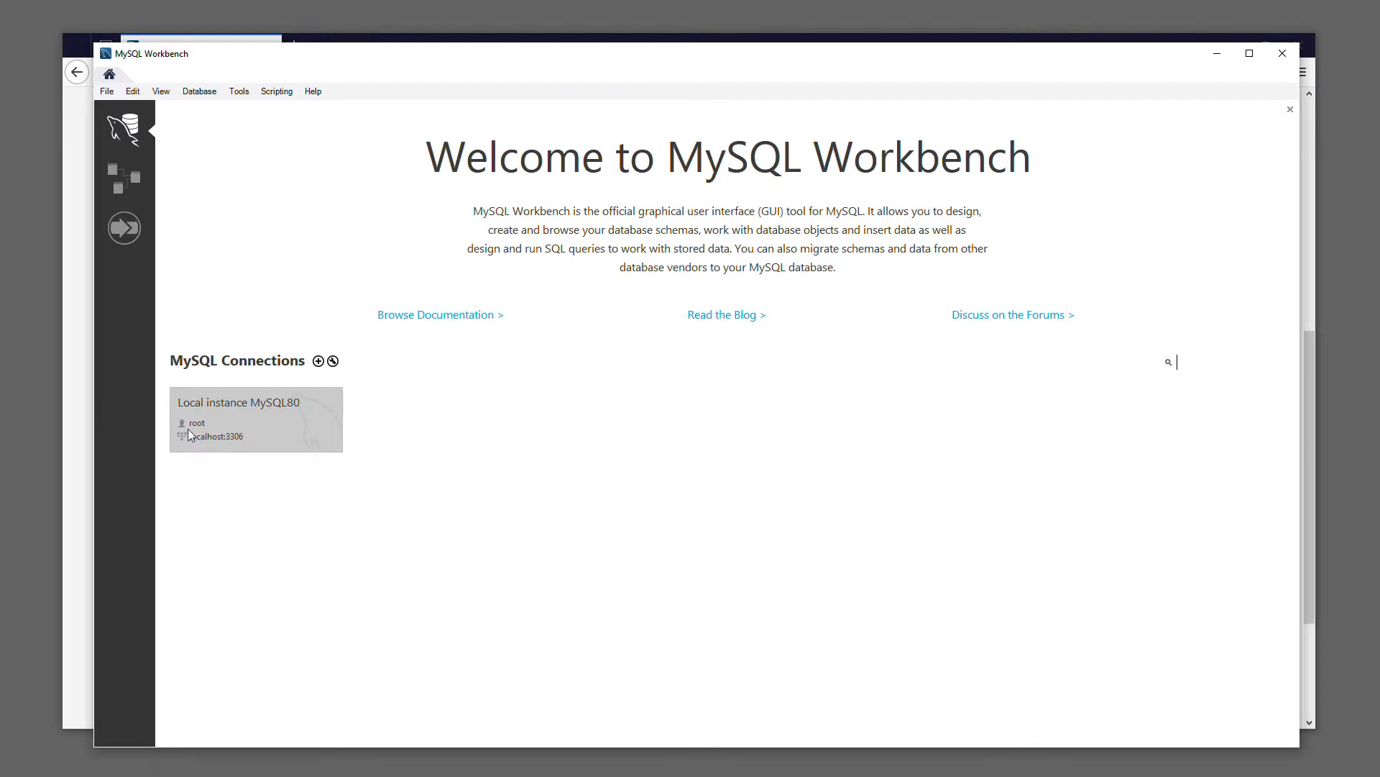
Connect to Local instance MySQL80 with the root password saved in the vault, and widen the query editor area
left_click(234, 423)
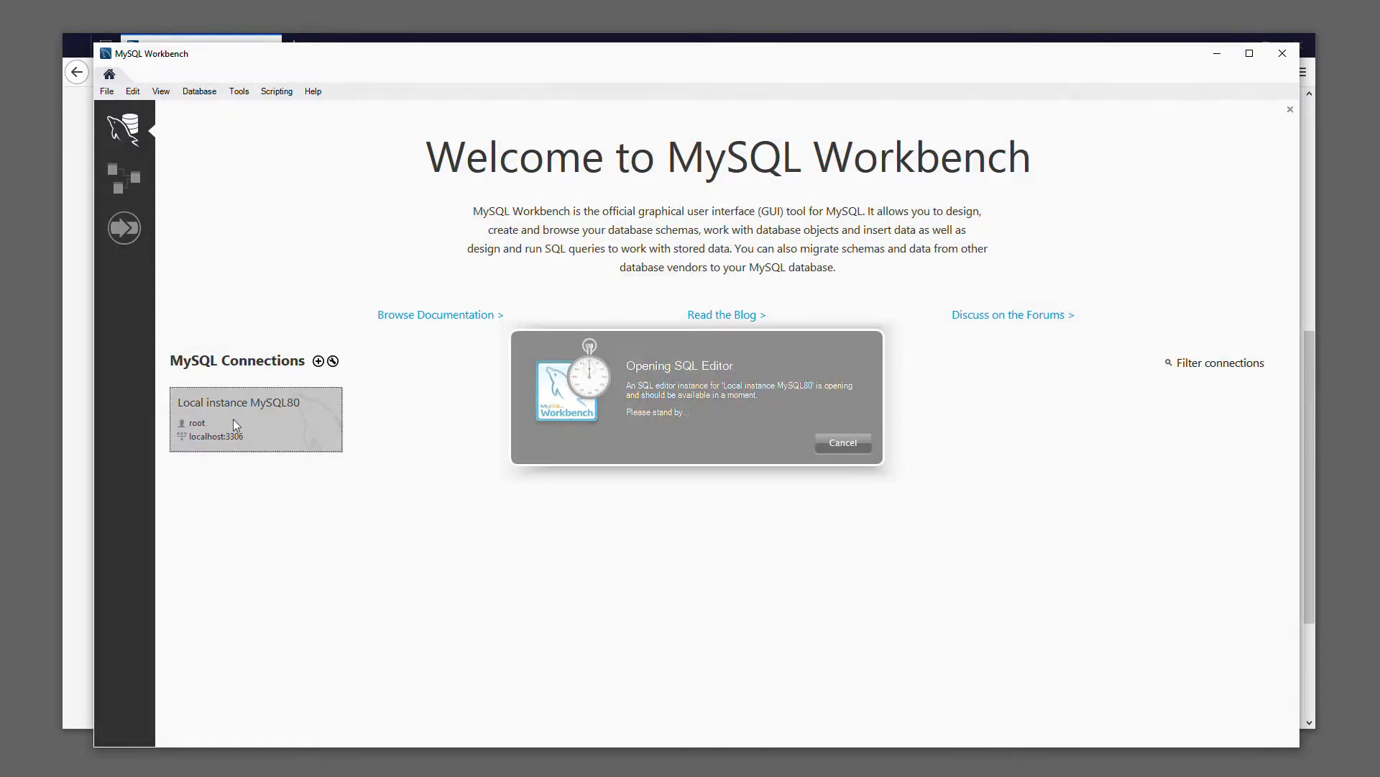
type("****")
left_click(753, 409)
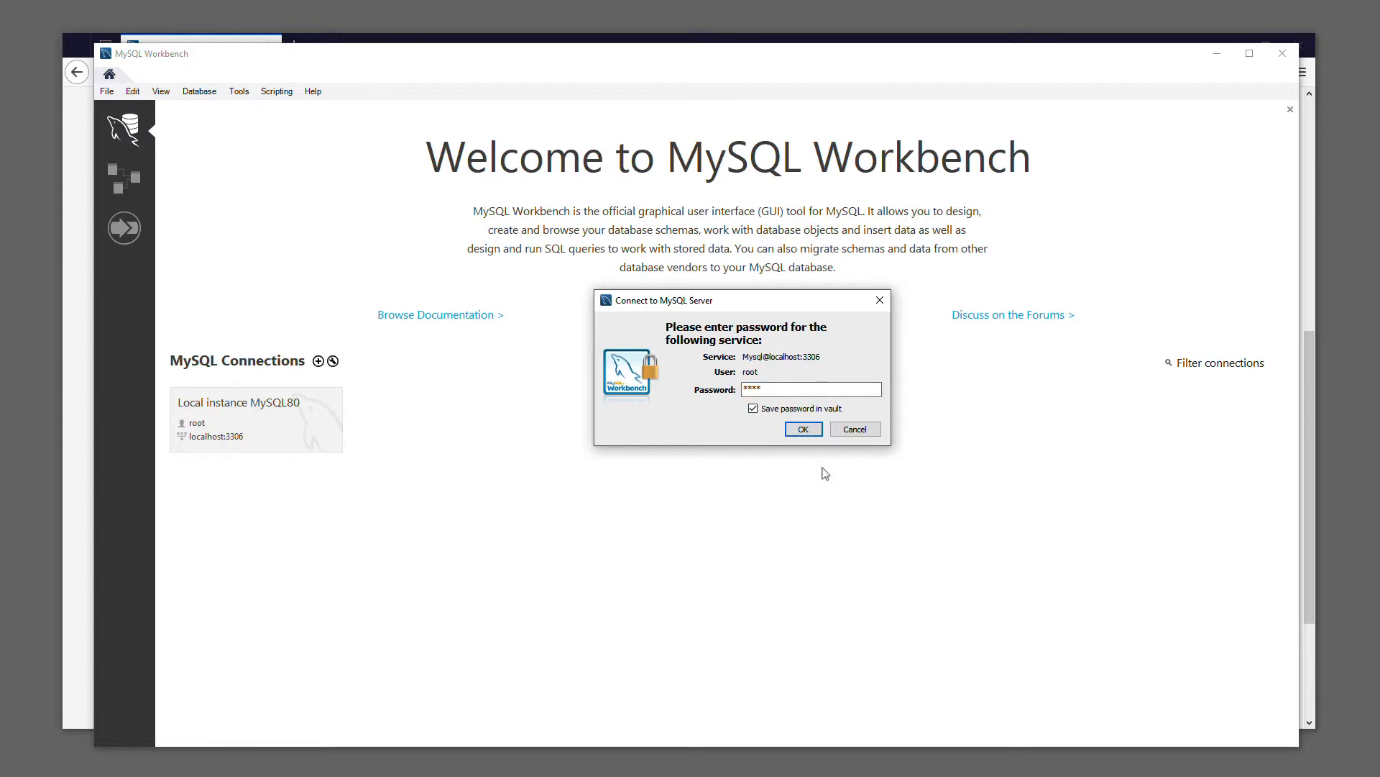
left_click(800, 429)
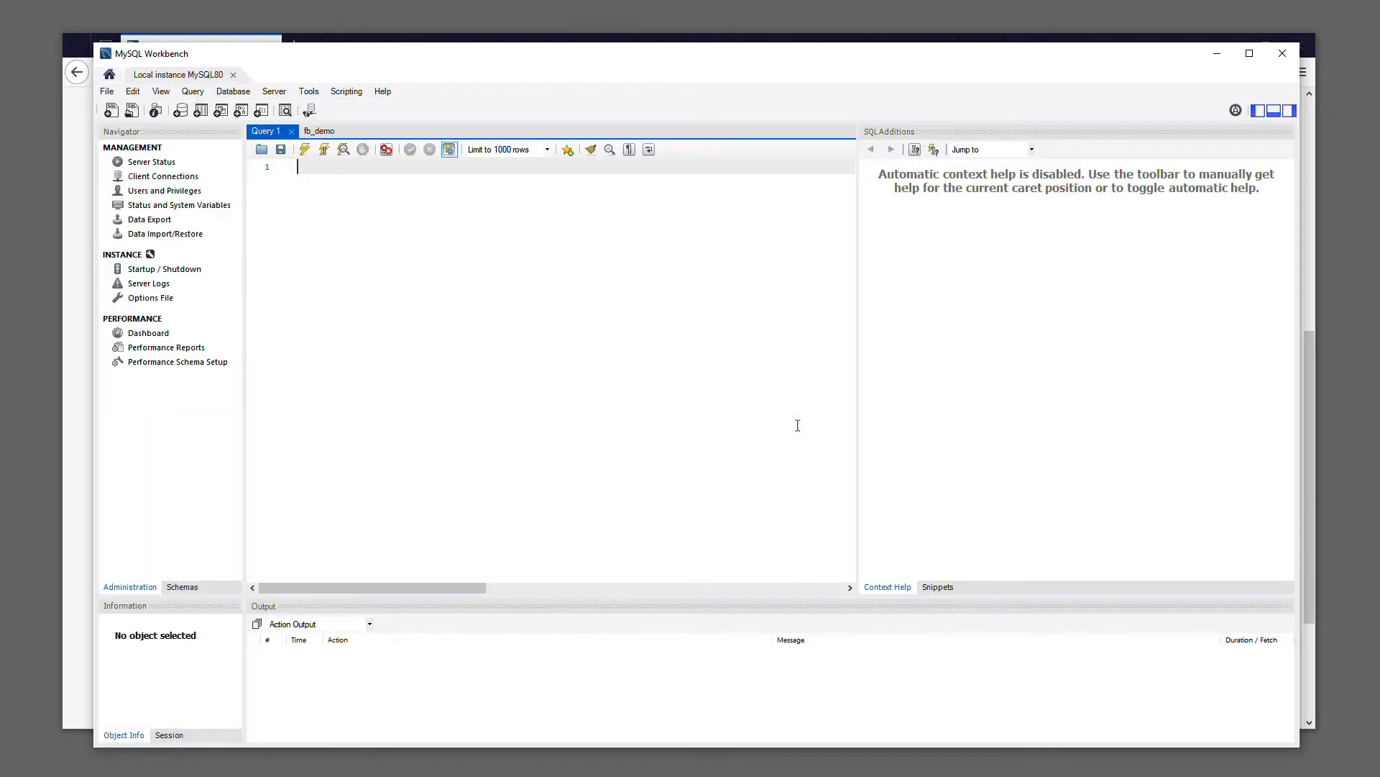
left_click_drag(857, 351, 1230, 348)
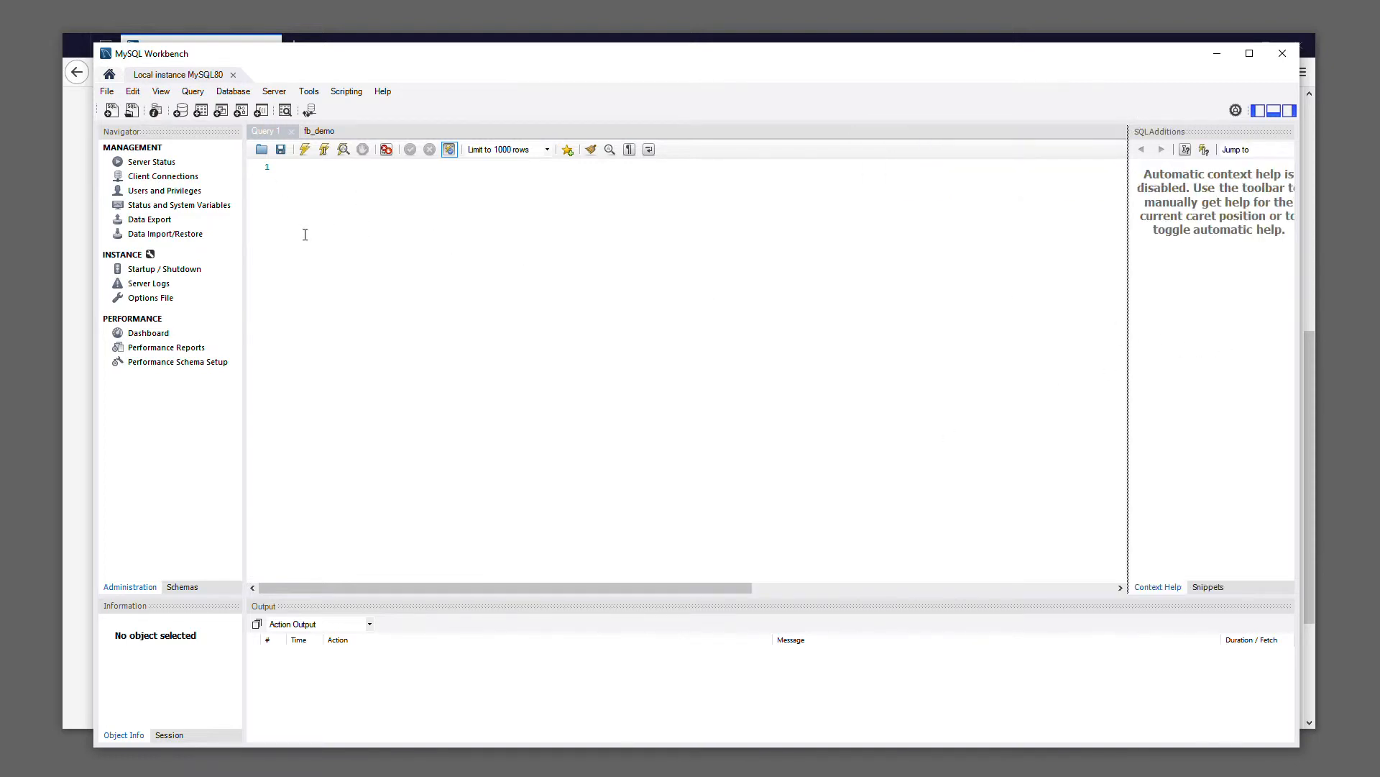
Create a new schema named rackforms with the default charset and collation, and apply it to the server
left_click(182, 587)
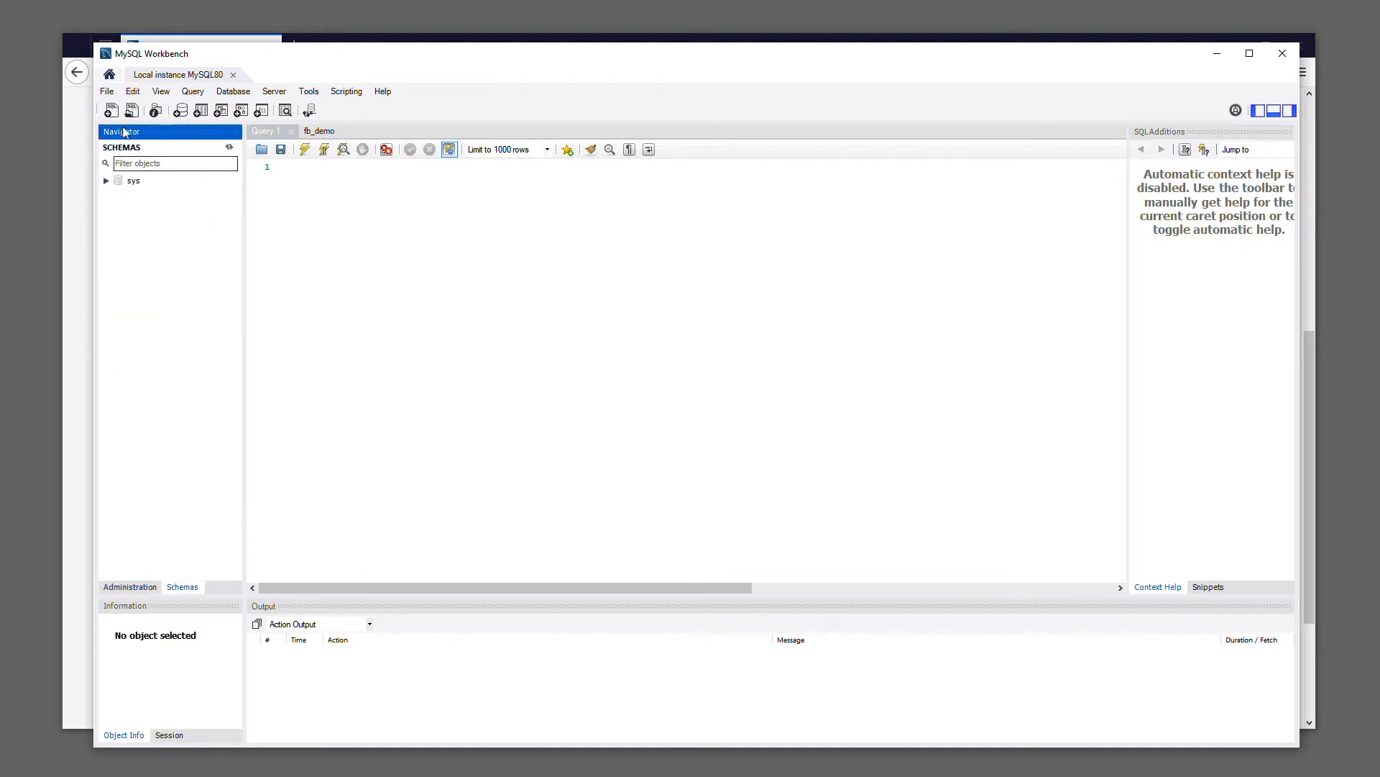
left_click(182, 112)
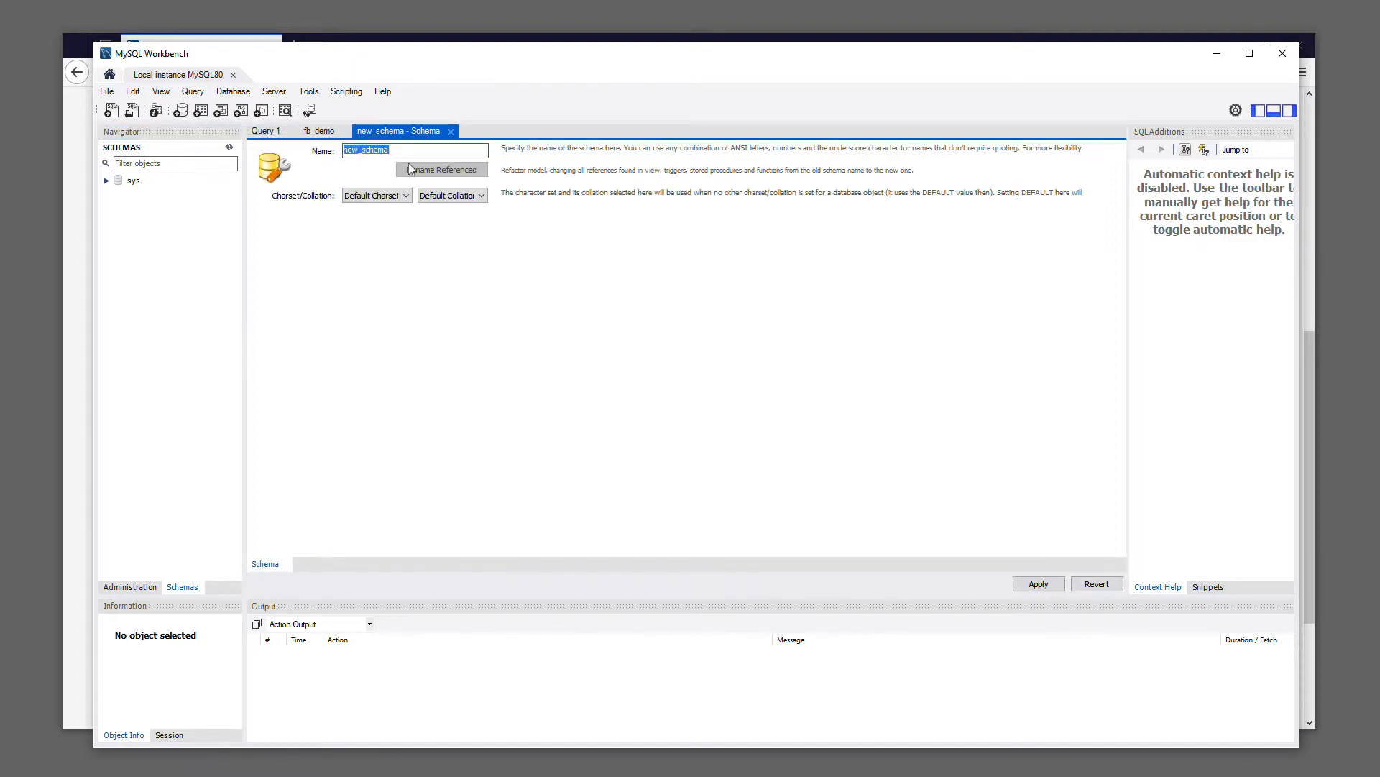
type("rackforms")
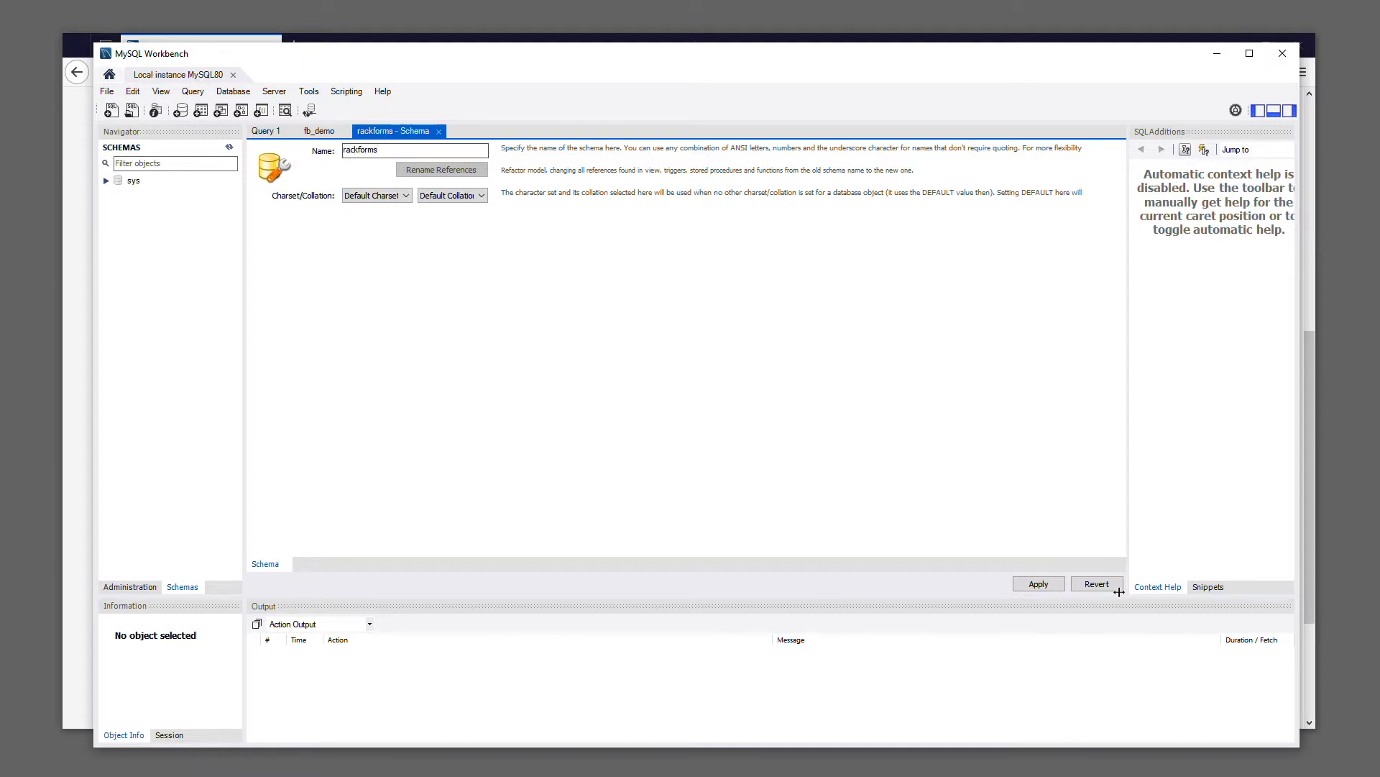
left_click(1037, 584)
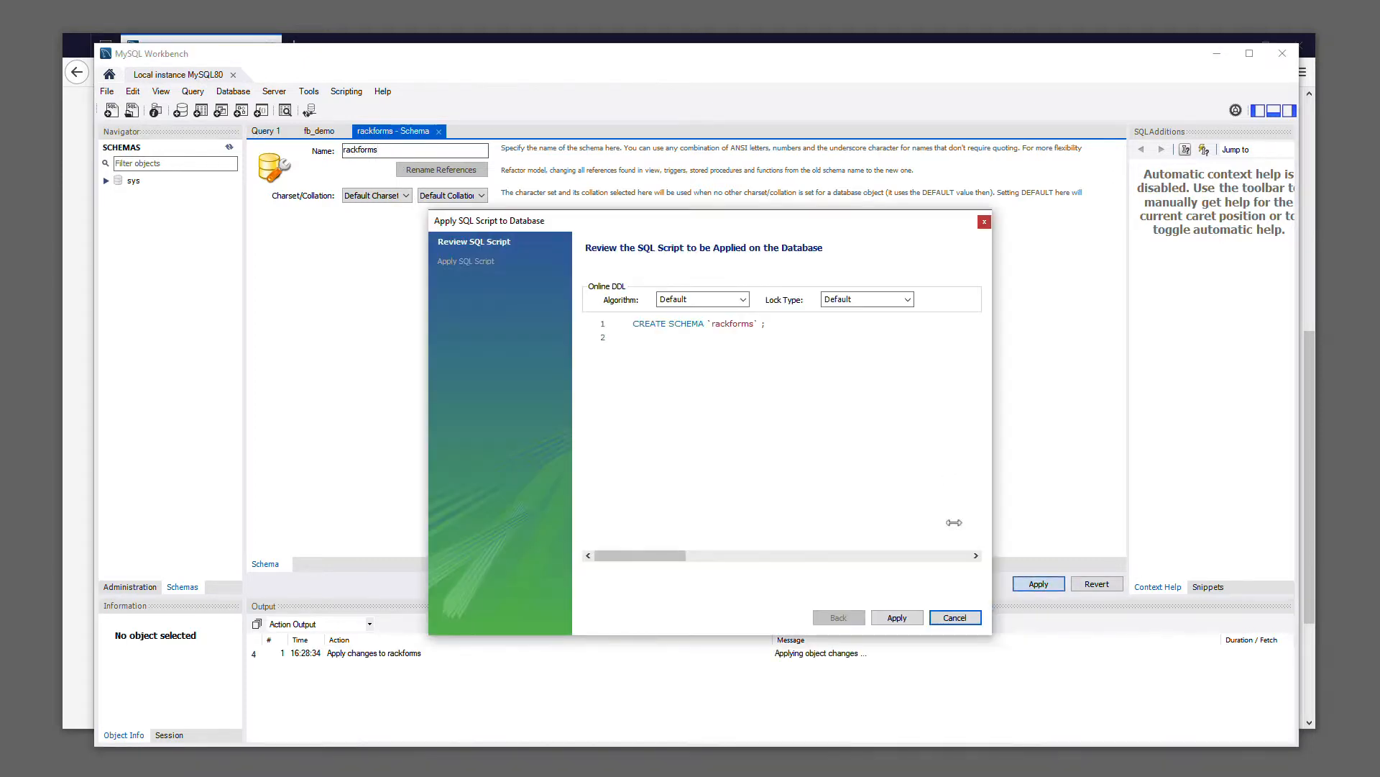
left_click(906, 618)
left_click(905, 618)
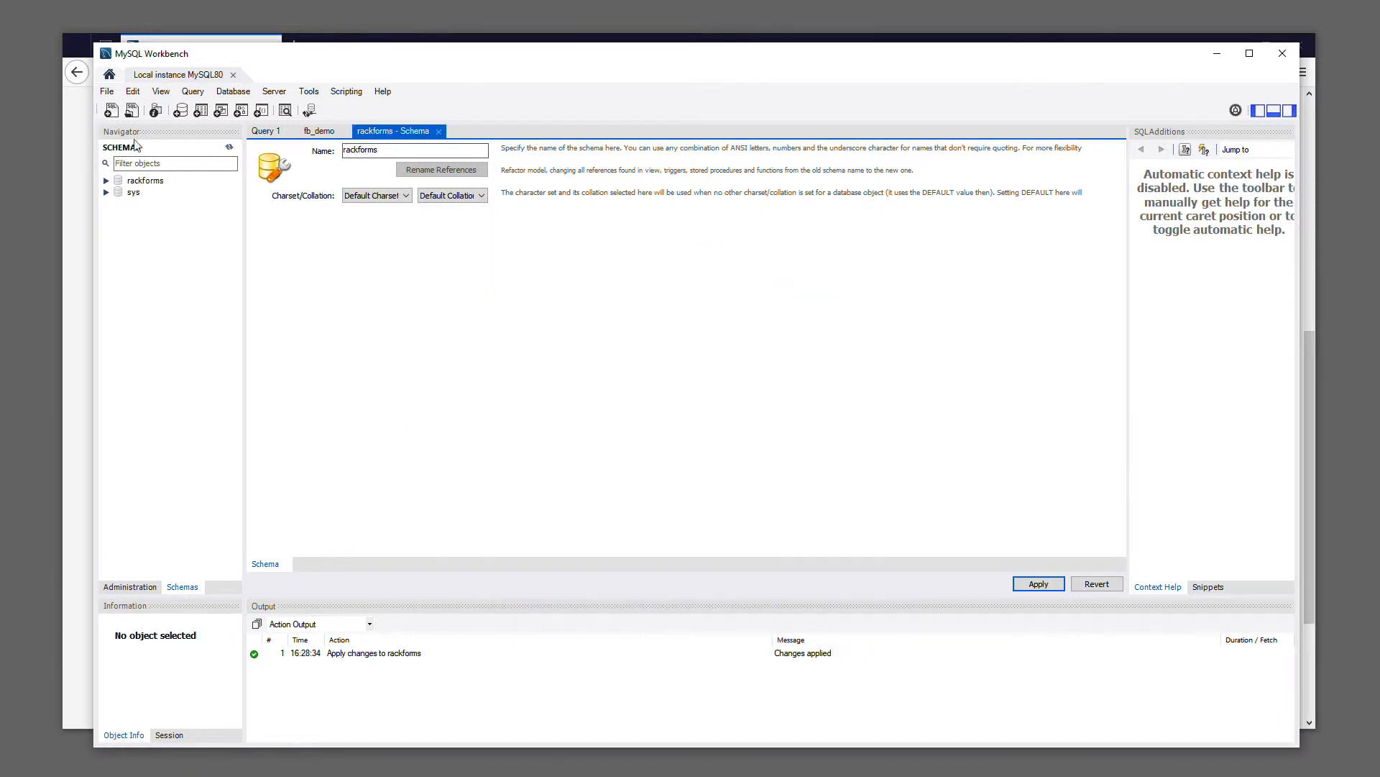
Open the schema privileges of the rackforms account in Users and Privileges
left_click(131, 589)
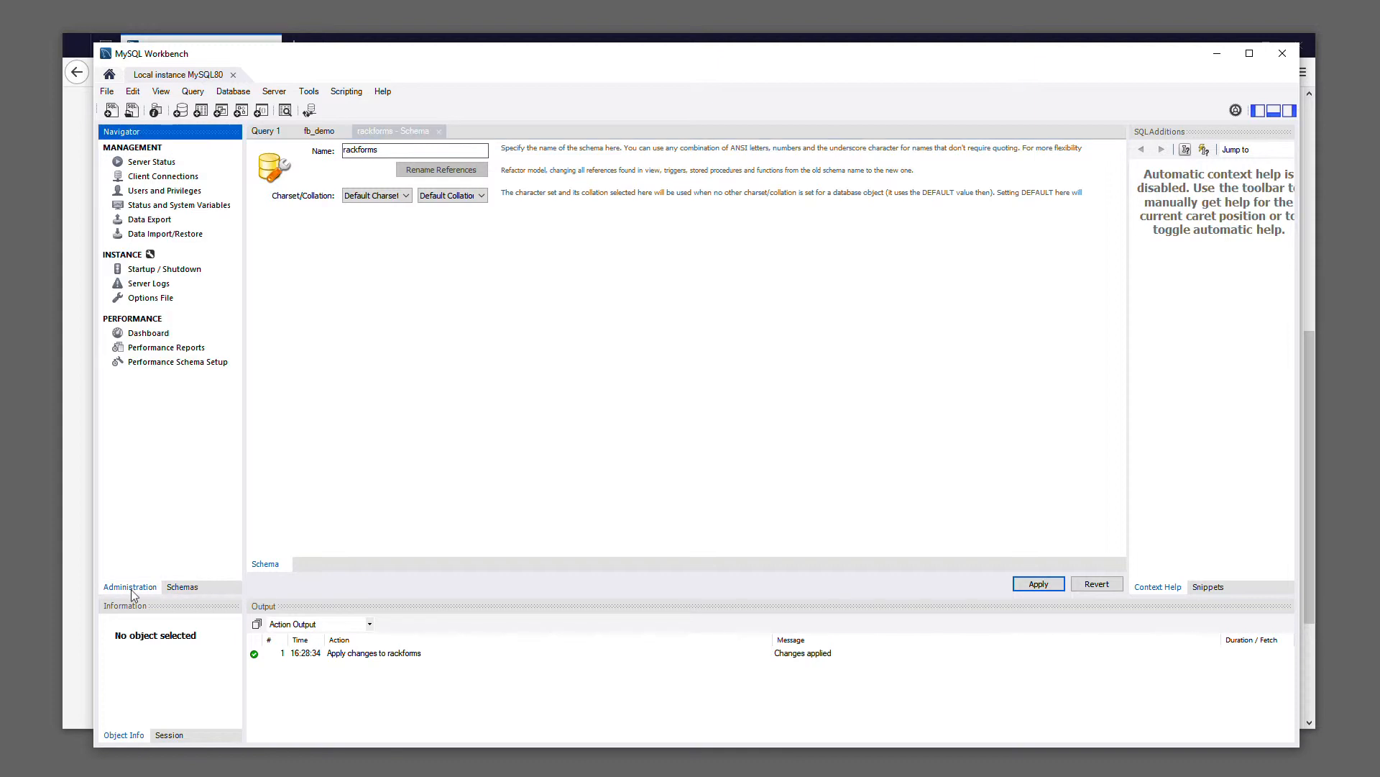
left_click(149, 195)
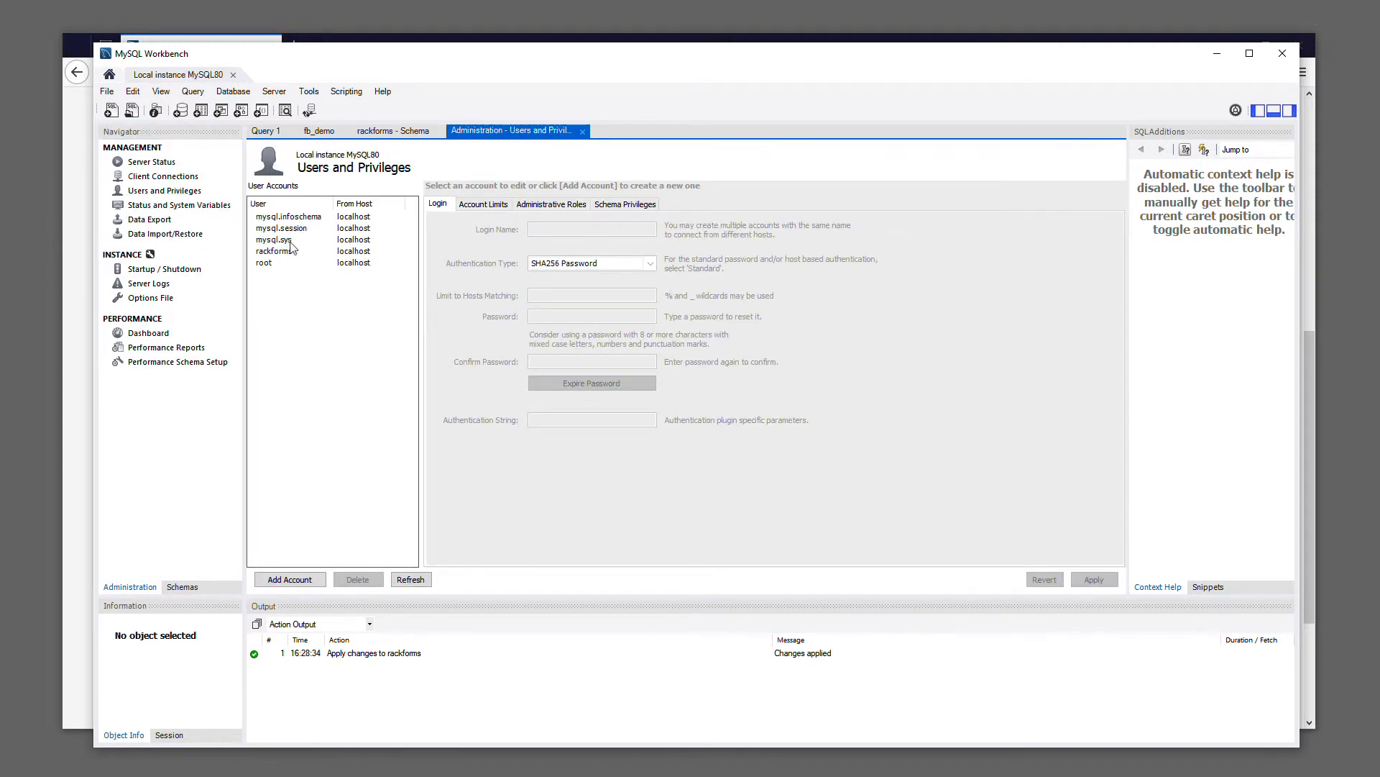
left_click(279, 253)
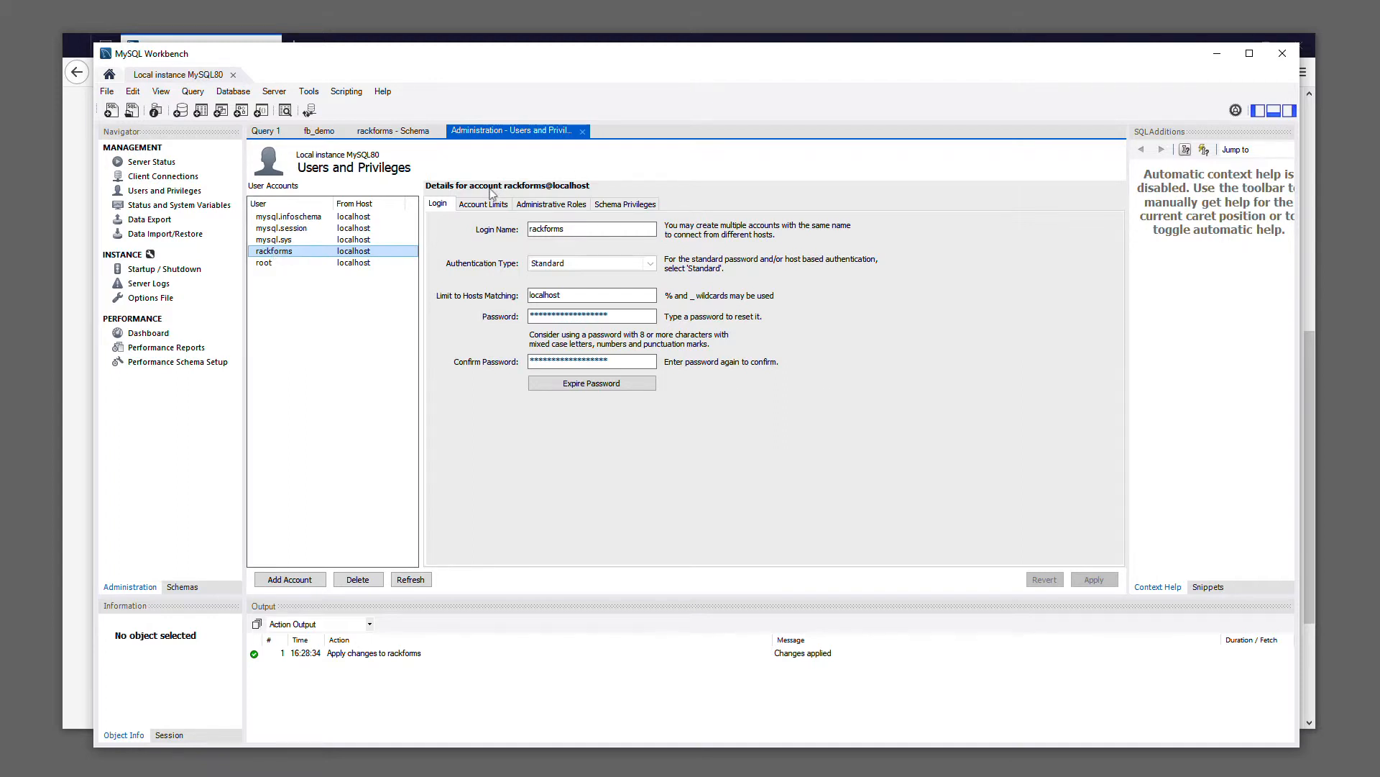
left_click(619, 207)
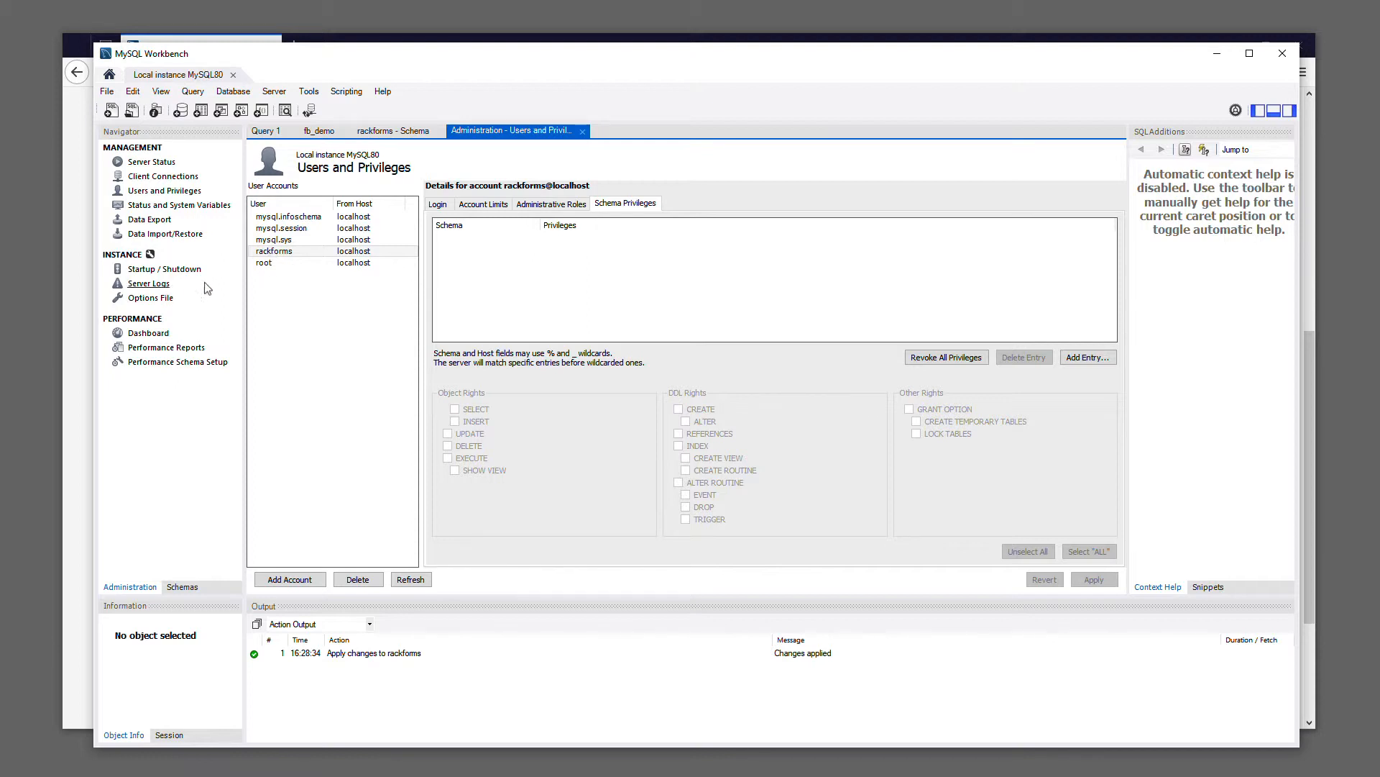
left_click(292, 253)
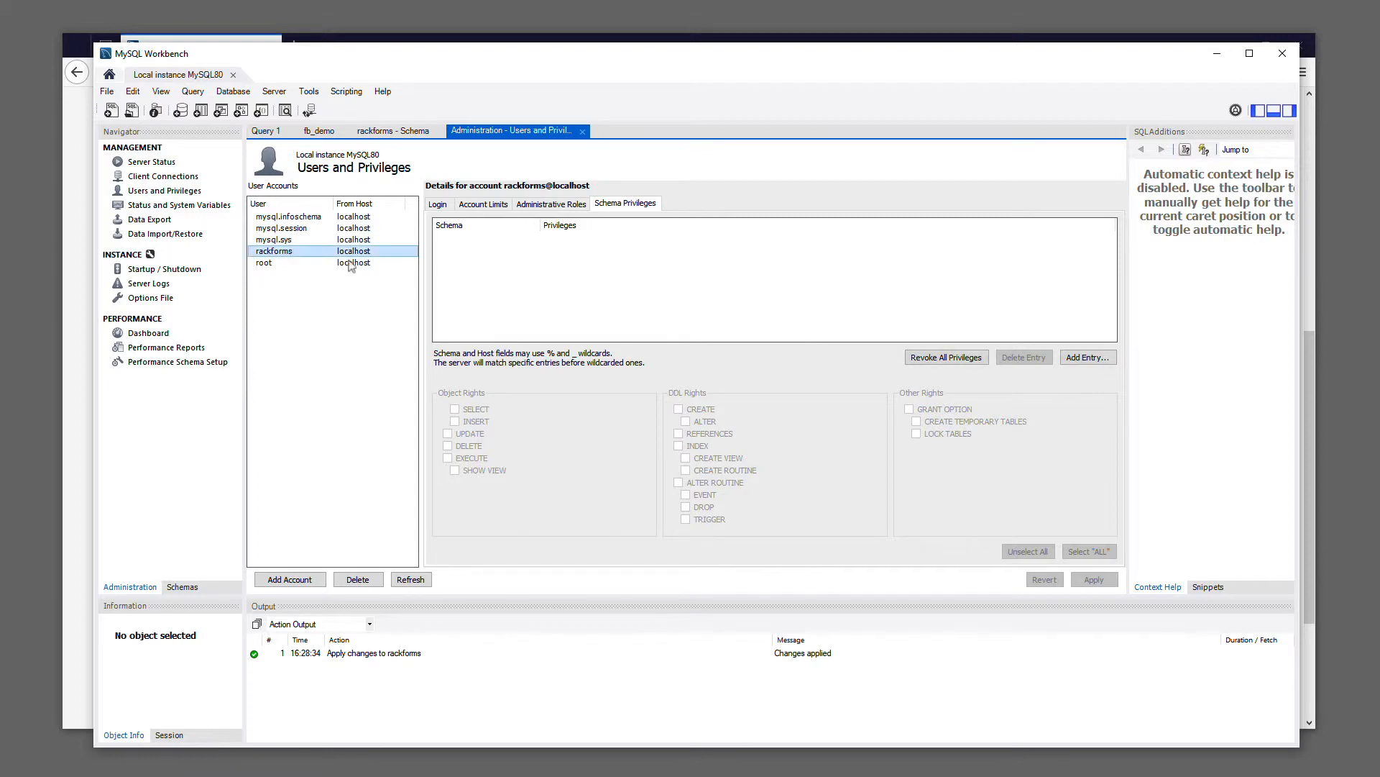
Add a privilege entry for the selected schema rackforms, and grant the account all rights except GRANT OPTION
left_click(1086, 357)
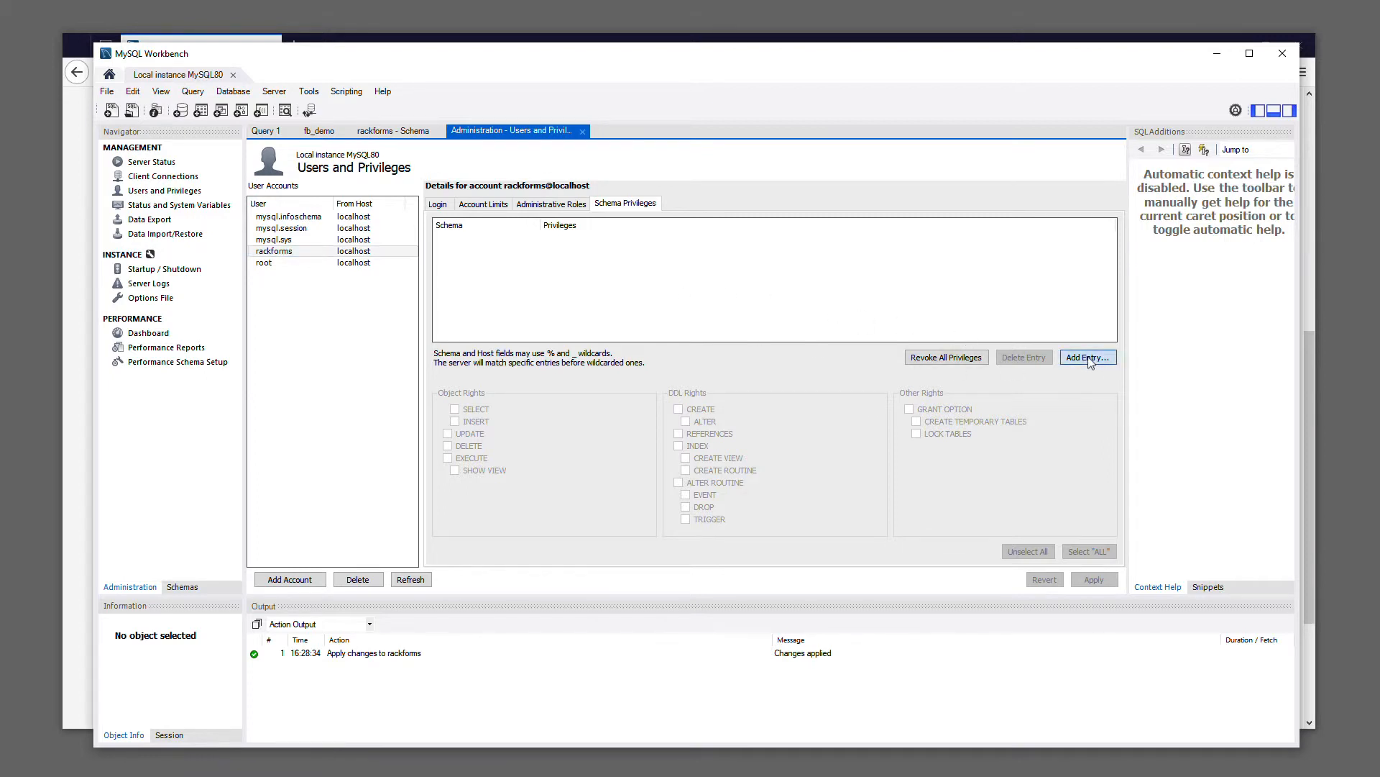
left_click(724, 339)
left_click(575, 393)
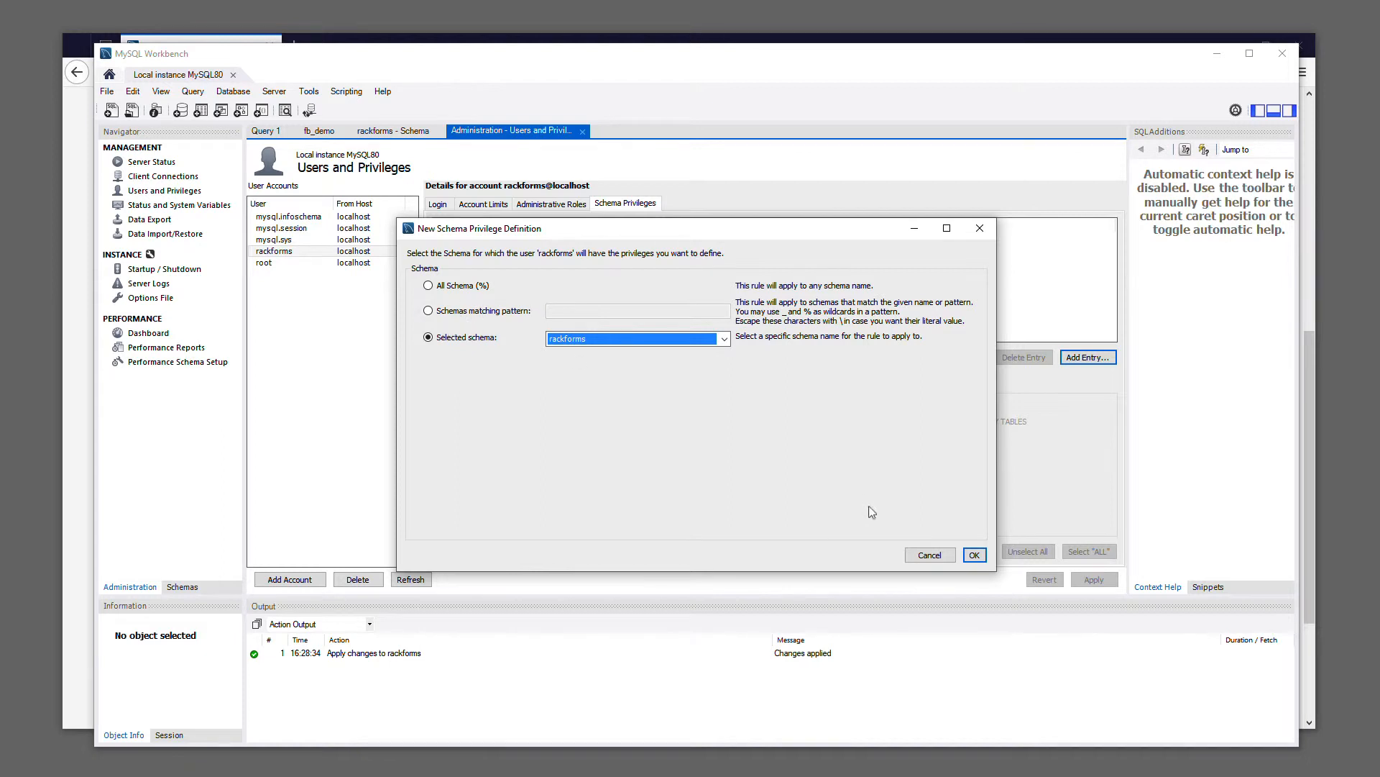
left_click(970, 556)
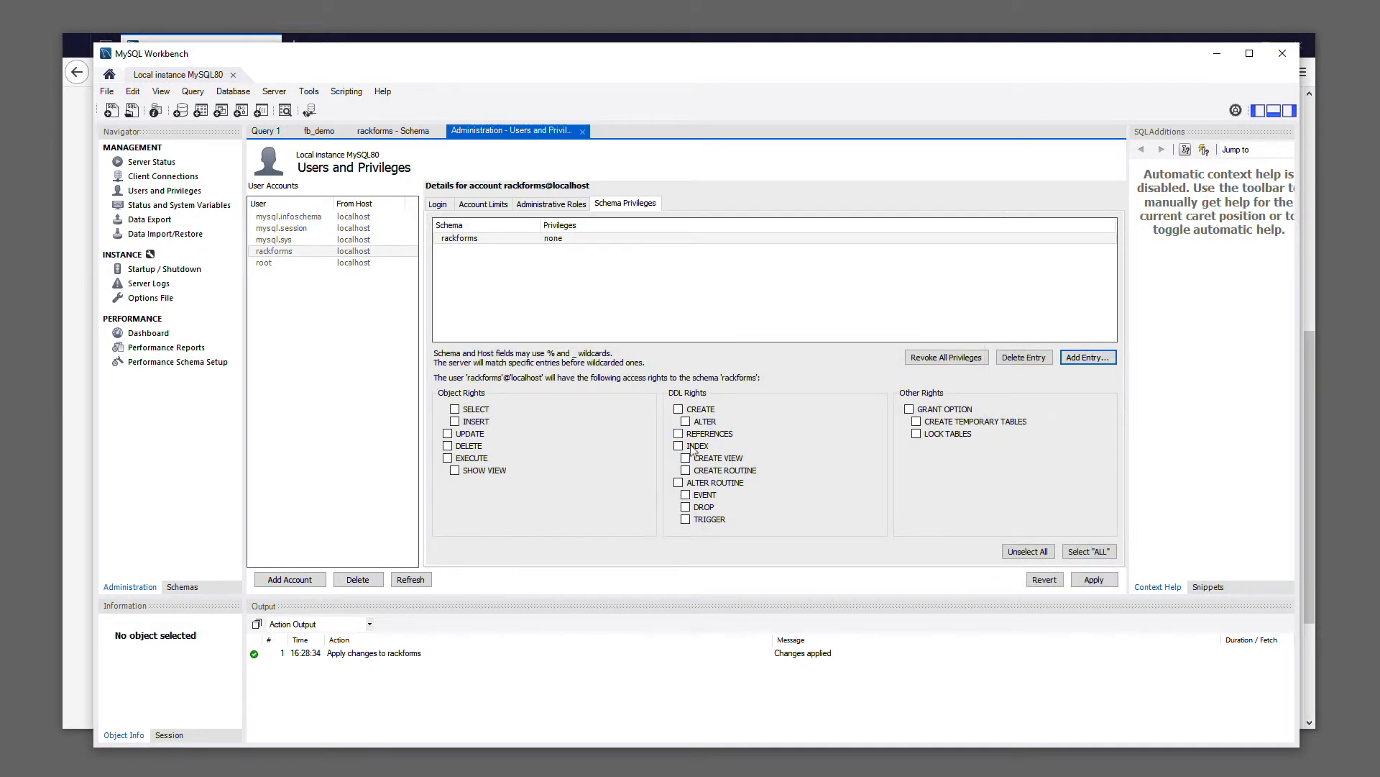
left_click(1087, 555)
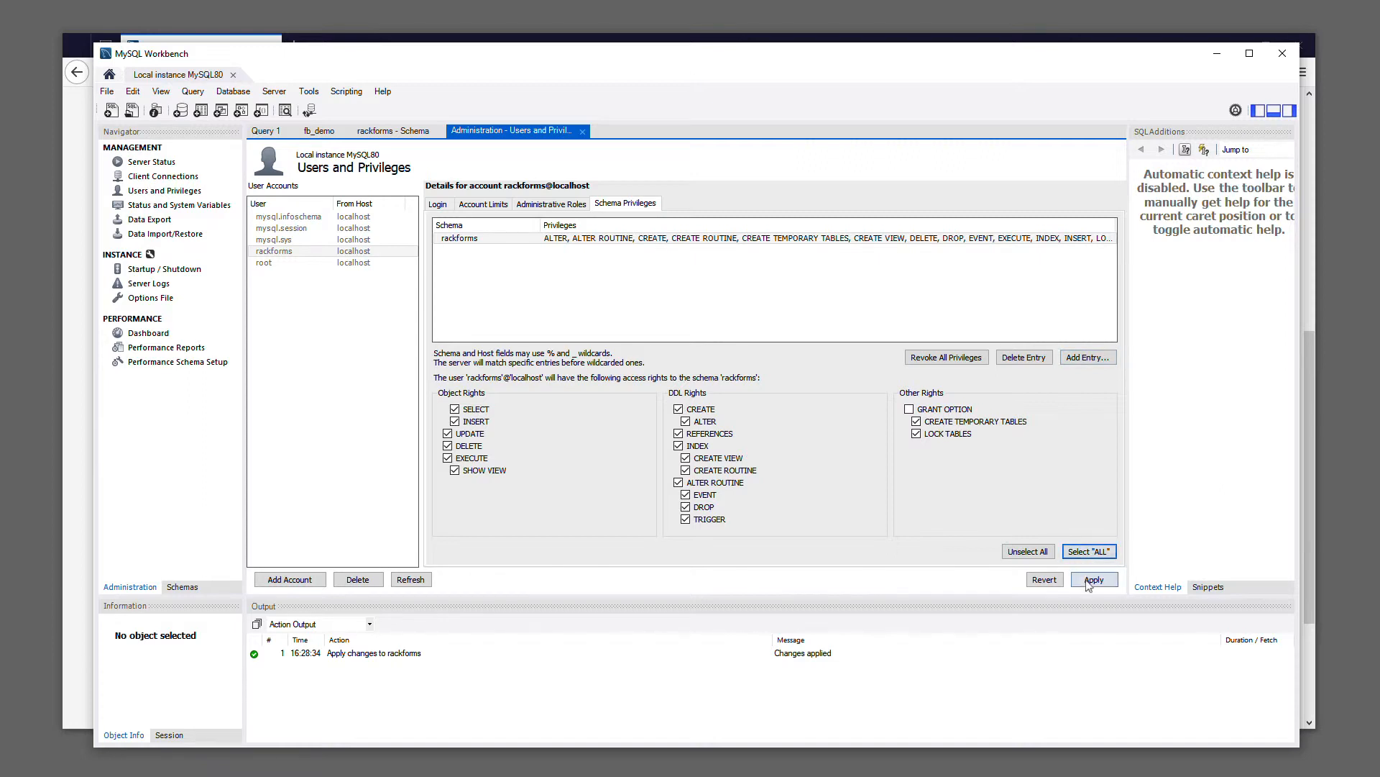
left_click(1093, 579)
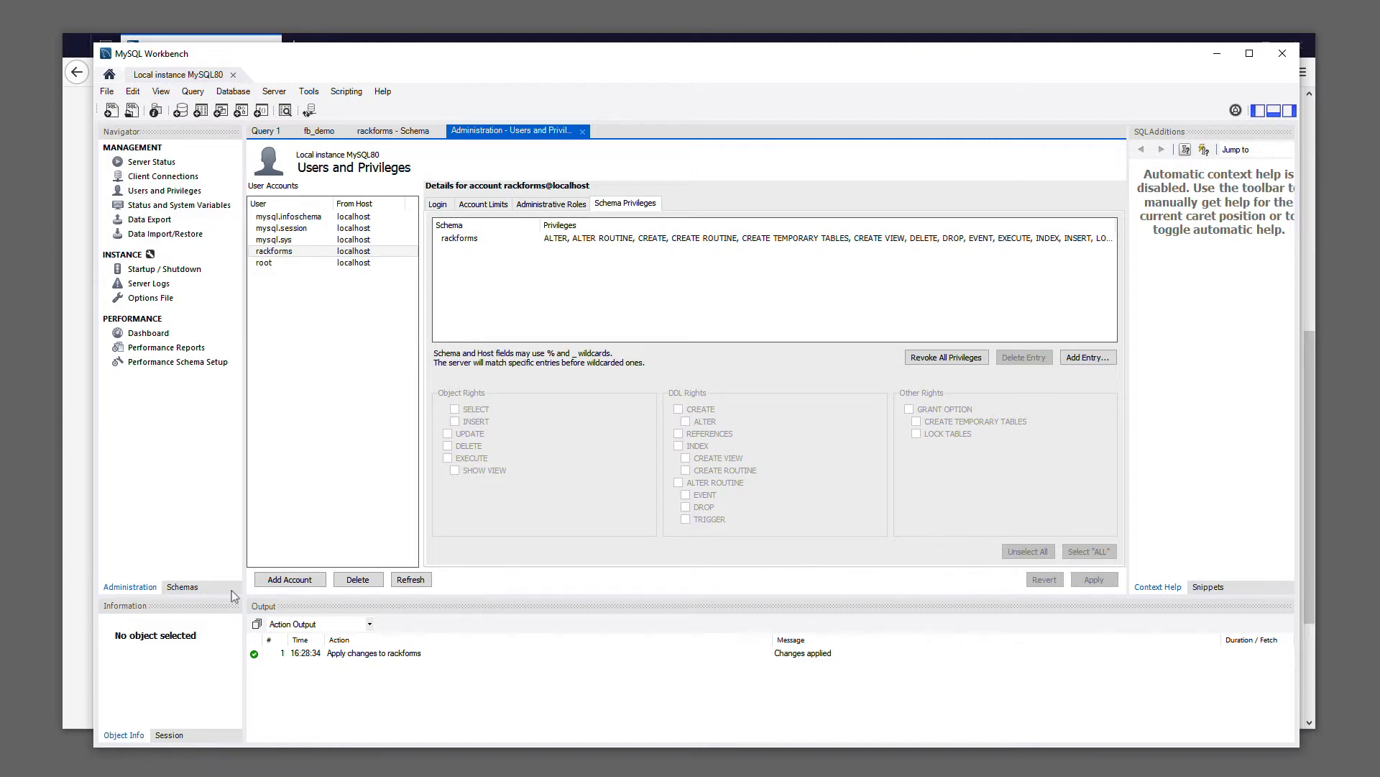
Expand the rackforms schema to examine its object categories
left_click(183, 587)
left_click(106, 181)
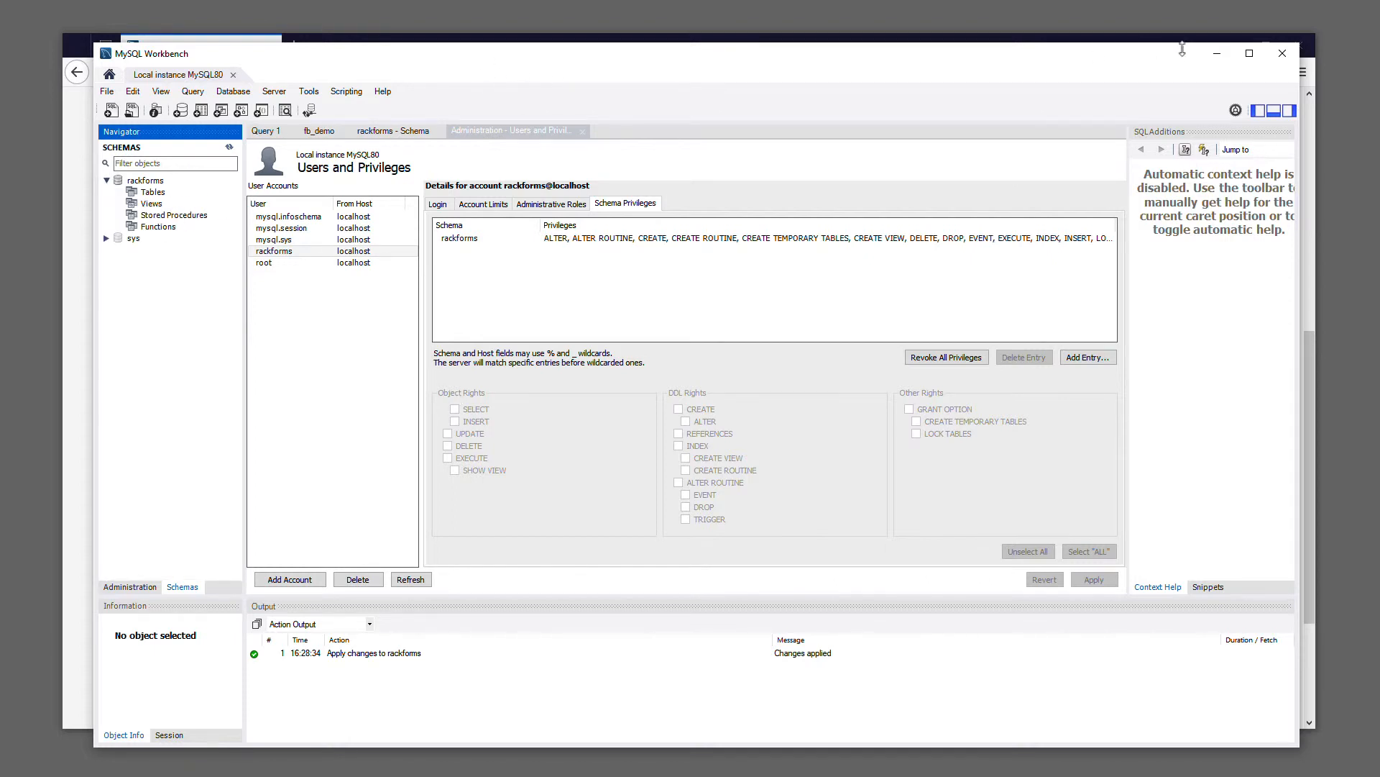
Minimize MySQL Workbench and switch to File Explorer to view the wwwroot folder
left_click(1222, 56)
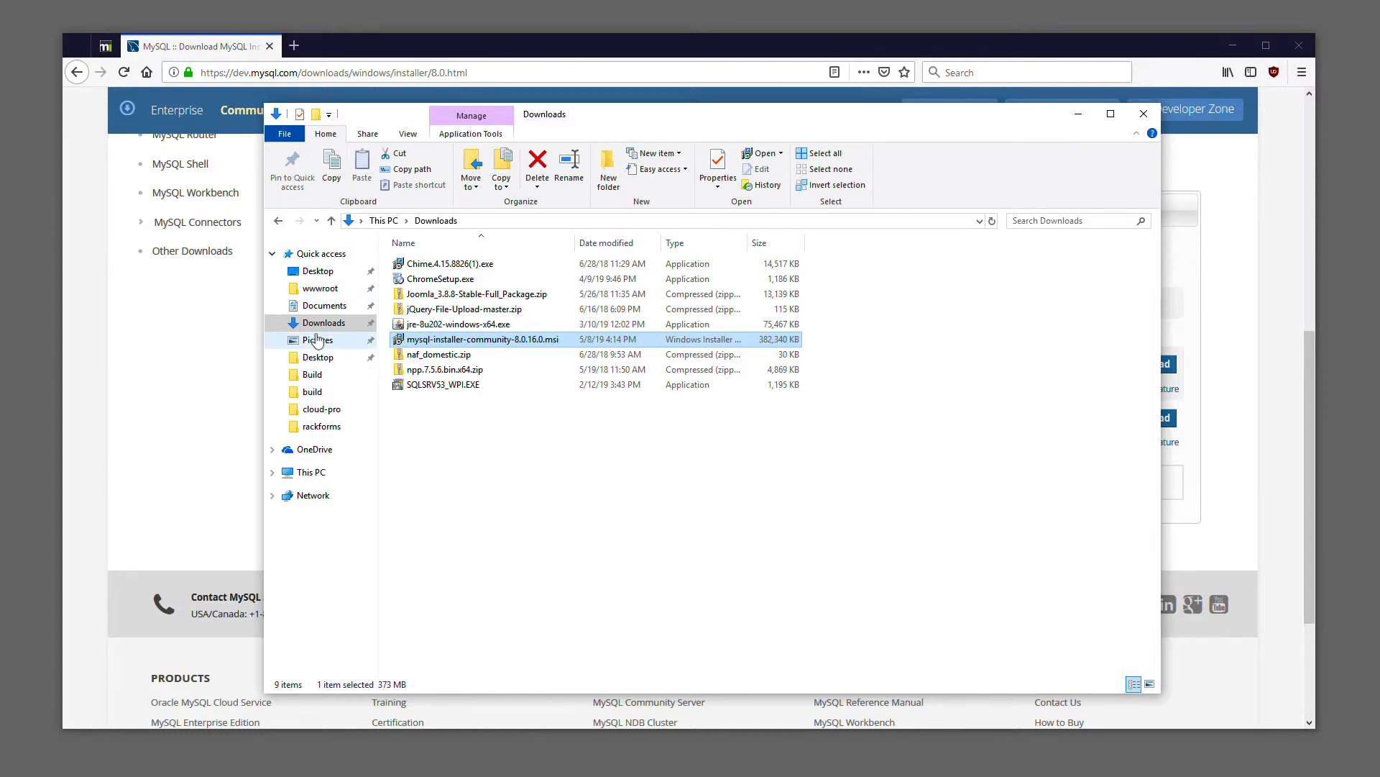
left_click(319, 288)
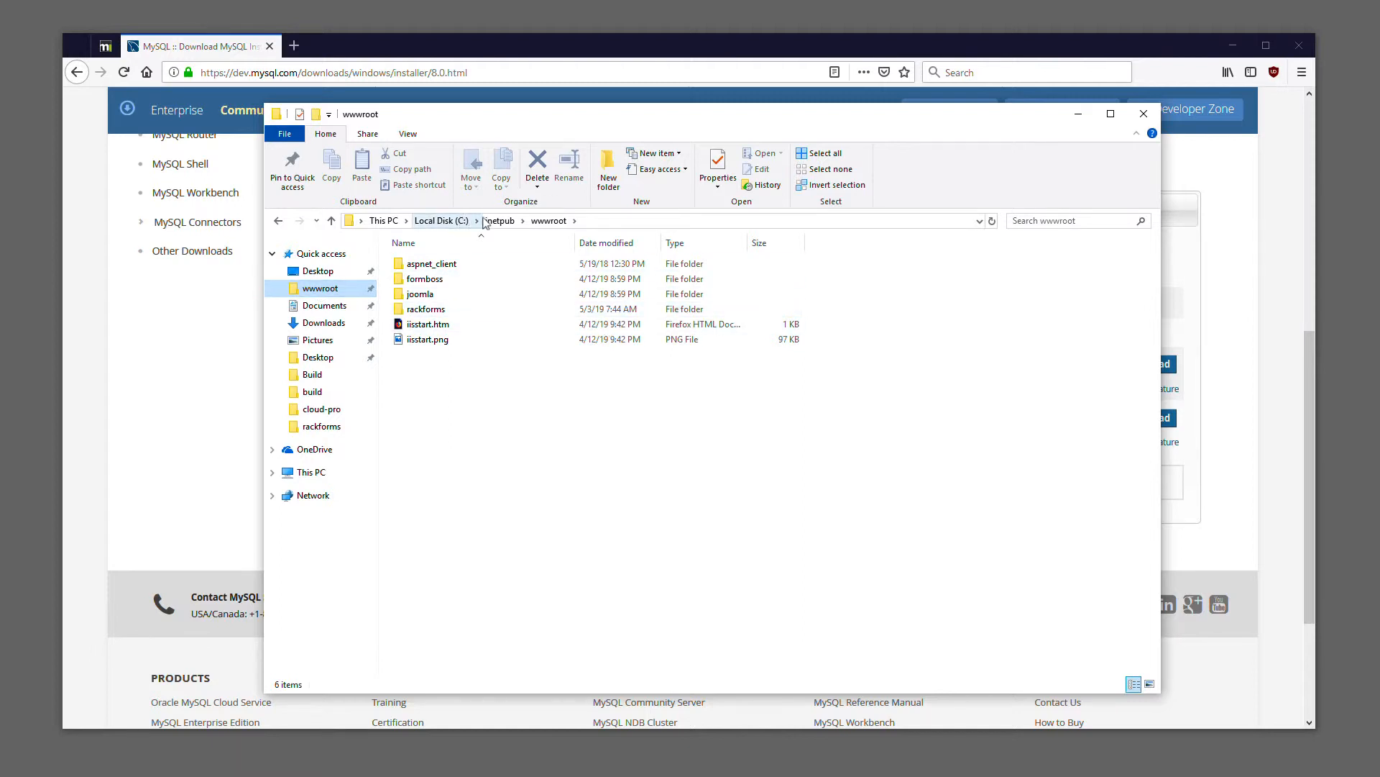
Search Windows for "add" to open the Add or remove programs settings, and reposition the window to see its contents
key("super")
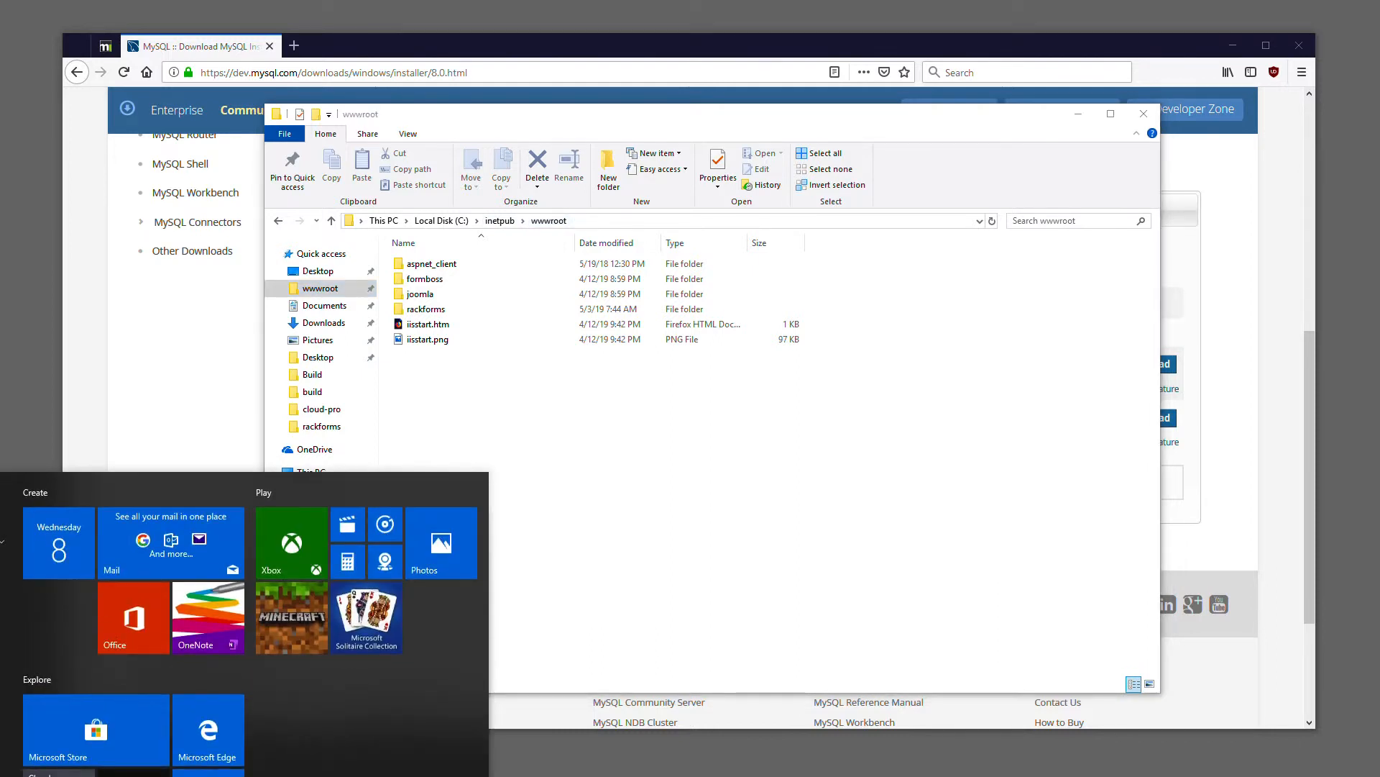
type("add")
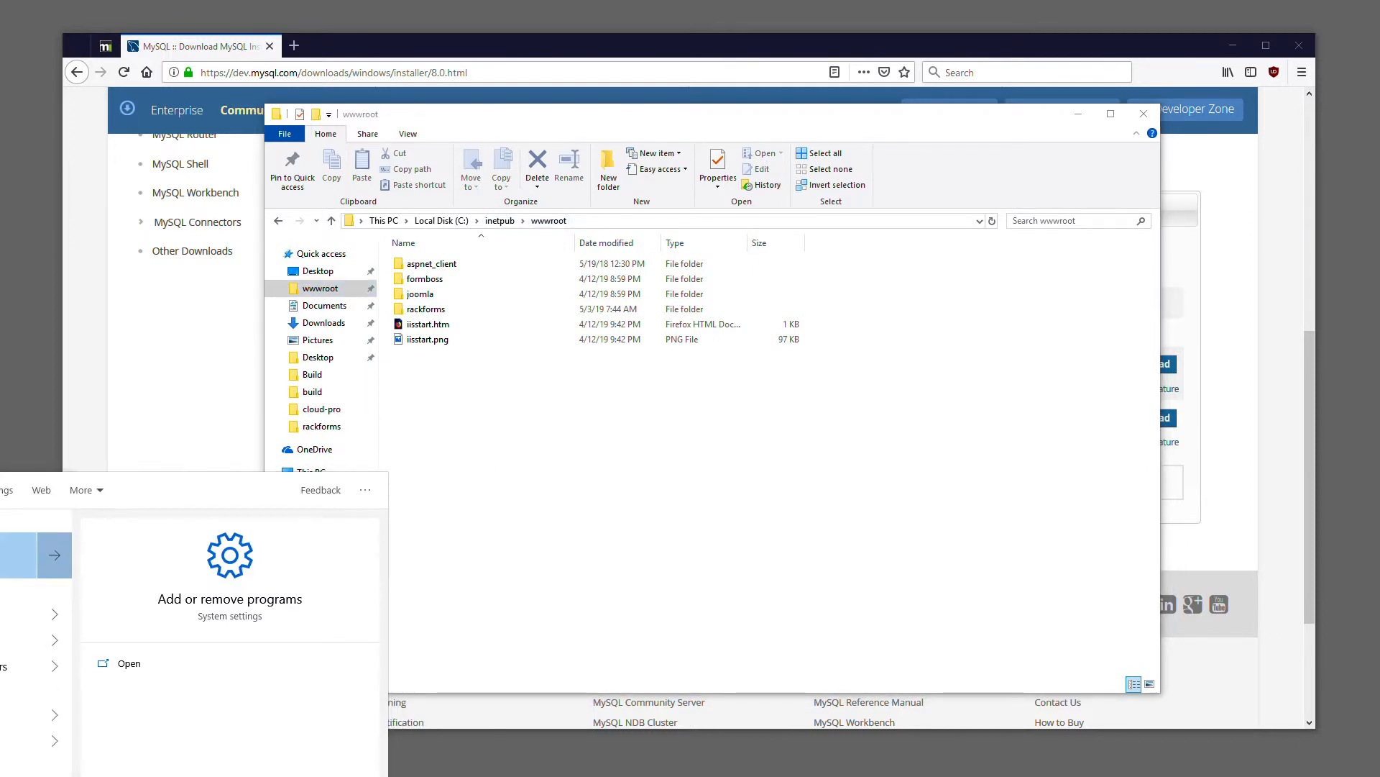
key("Return")
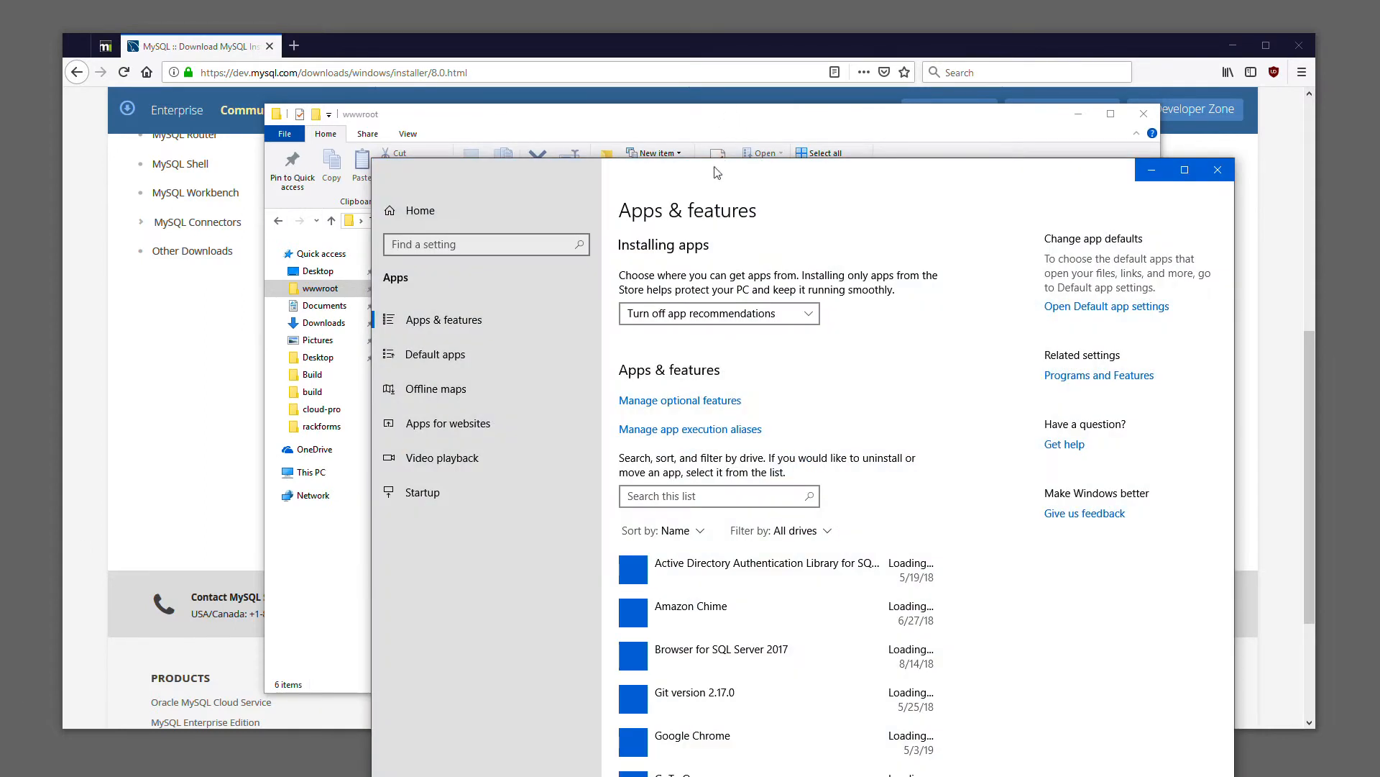
left_click_drag(717, 173, 673, 71)
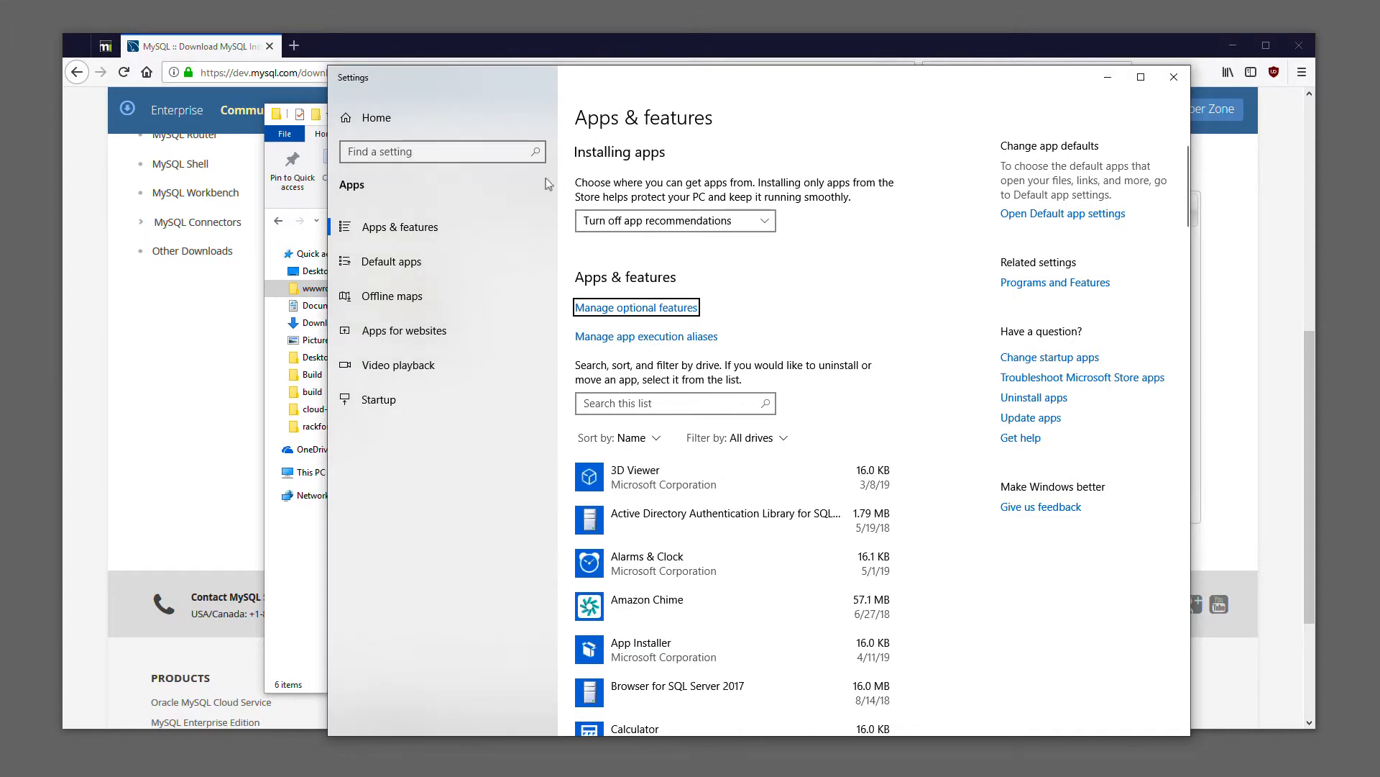
left_click(654, 309)
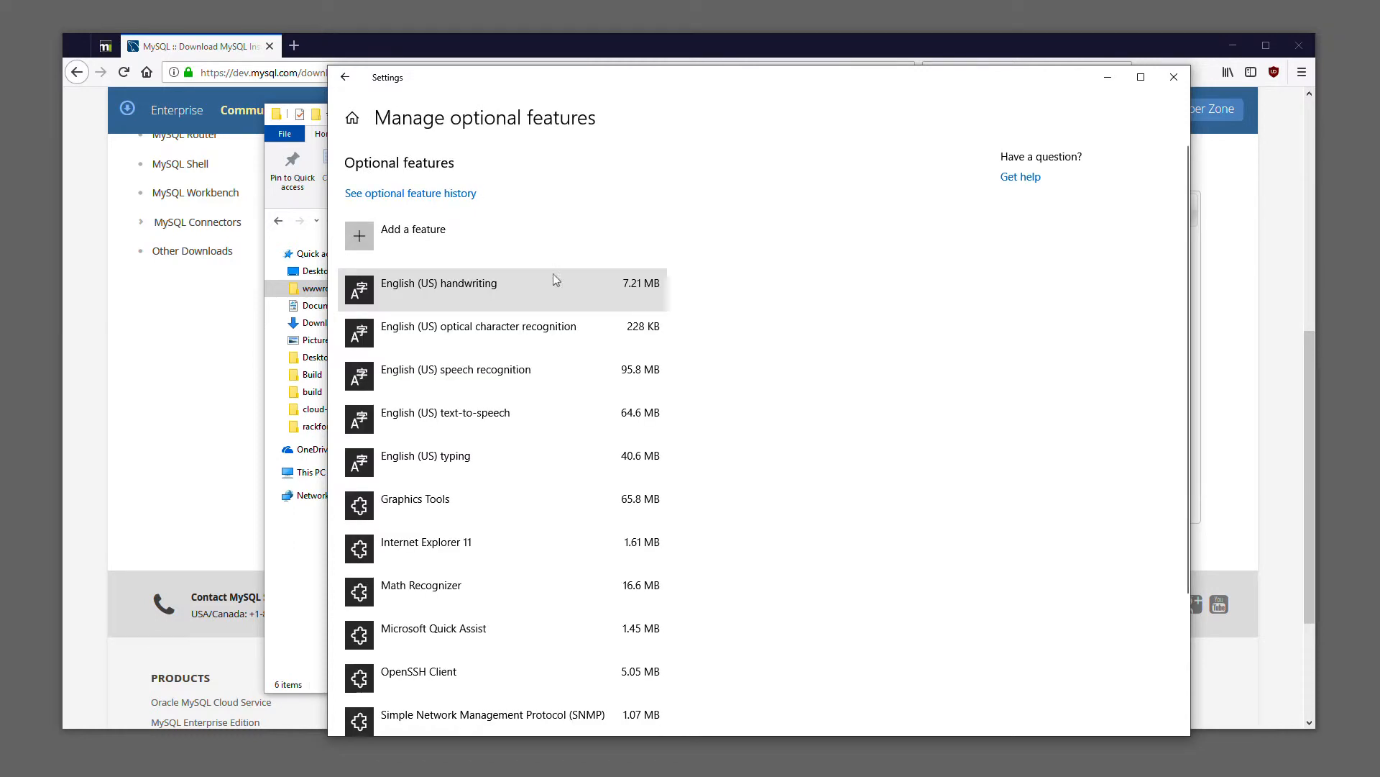
scroll(604, 327, "down", 1)
scroll(604, 327, "down", 3)
scroll(632, 446, "up", 3)
left_click(440, 198)
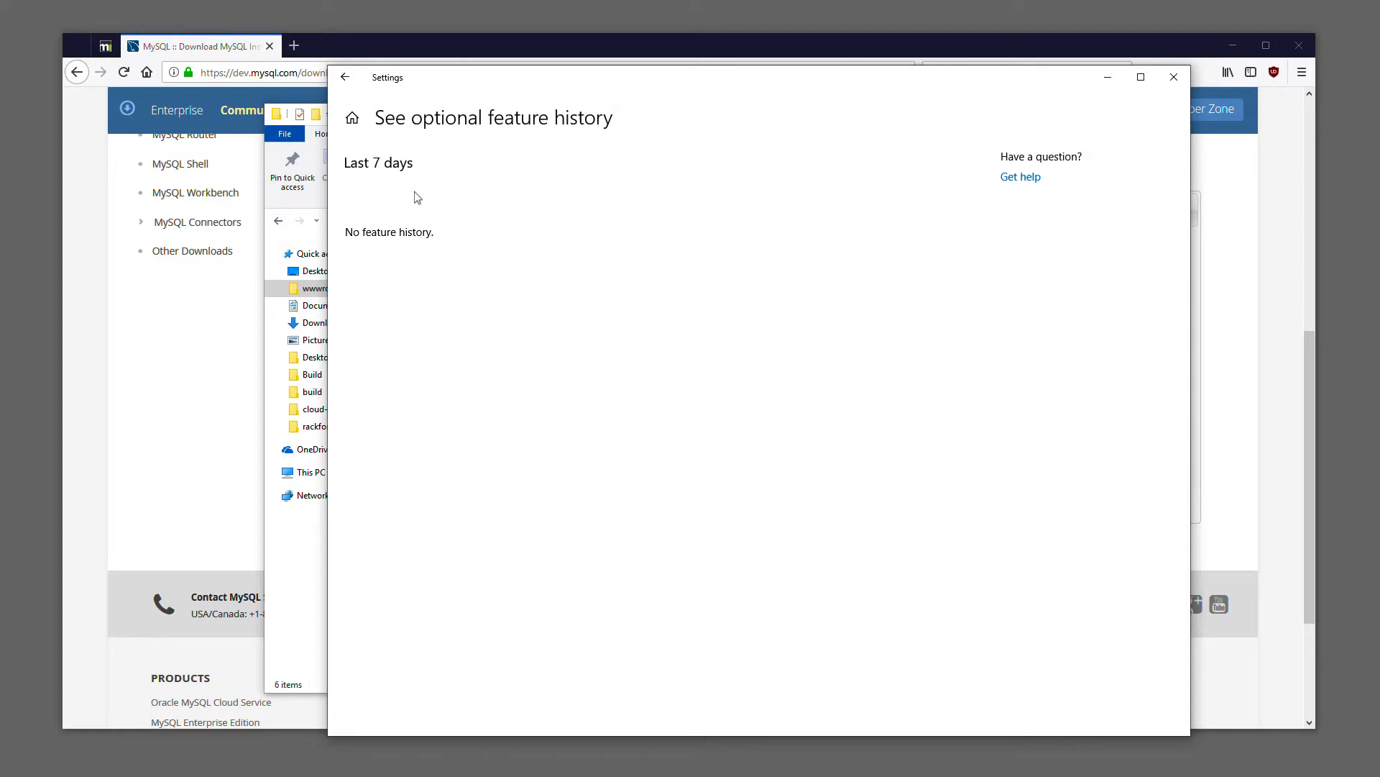
left_click(346, 79)
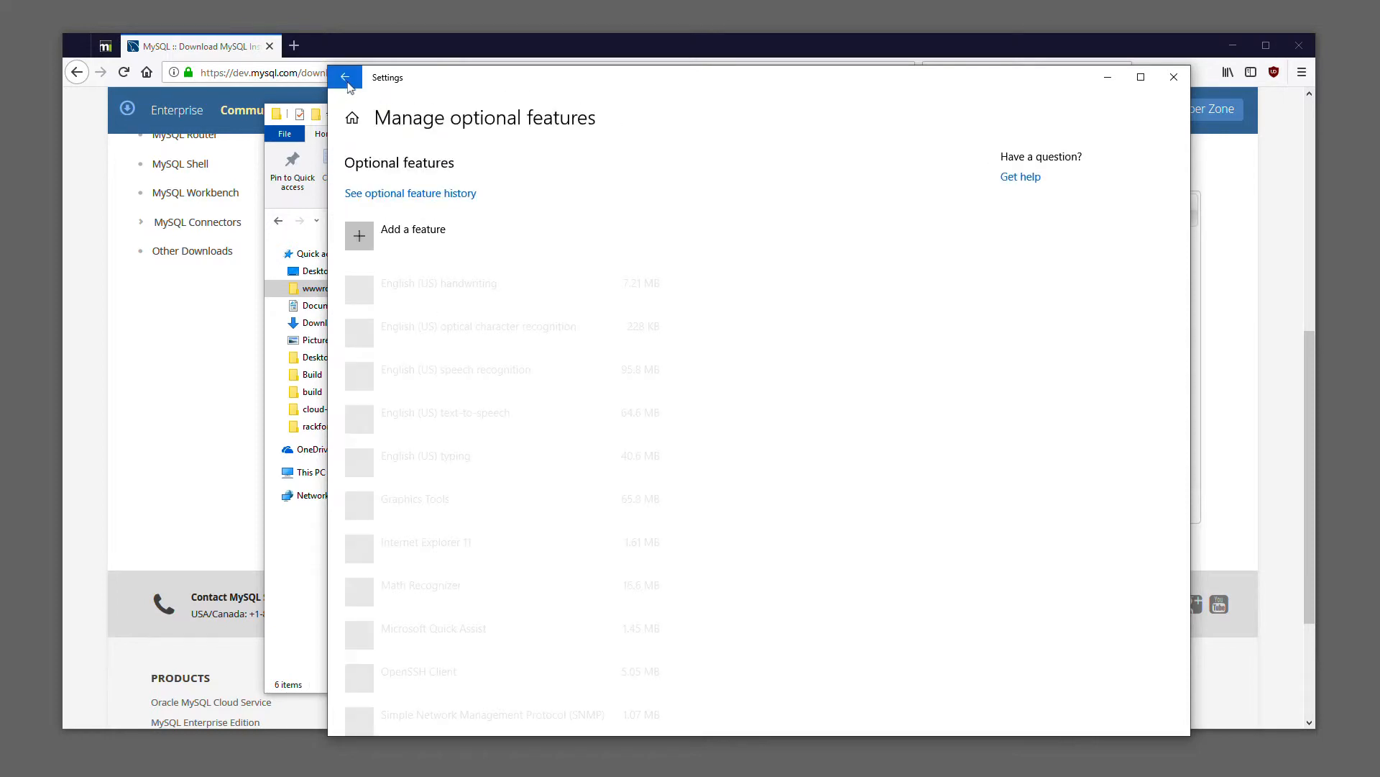
left_click(340, 77)
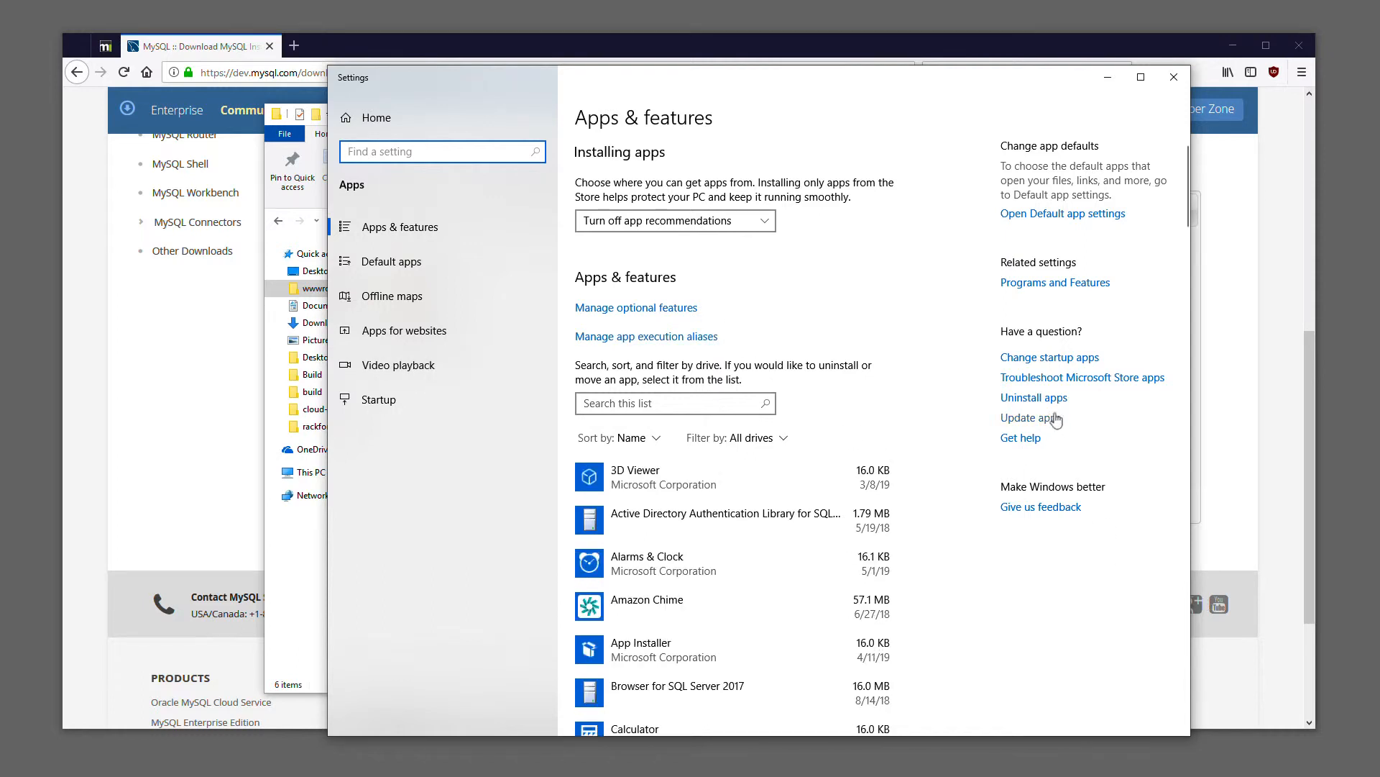
Open Programs and Features from the related settings of Apps & features
left_click(1055, 284)
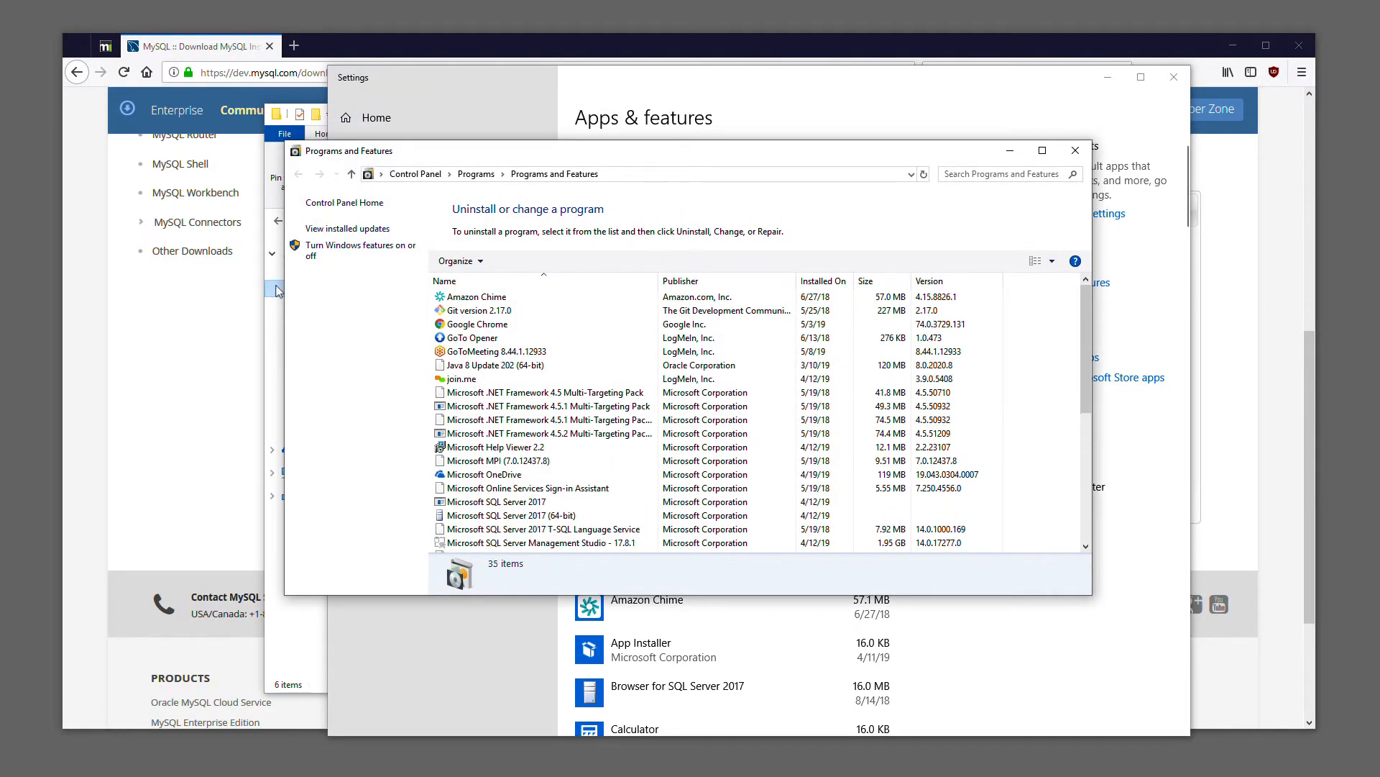
left_click_drag(907, 153, 1134, 417)
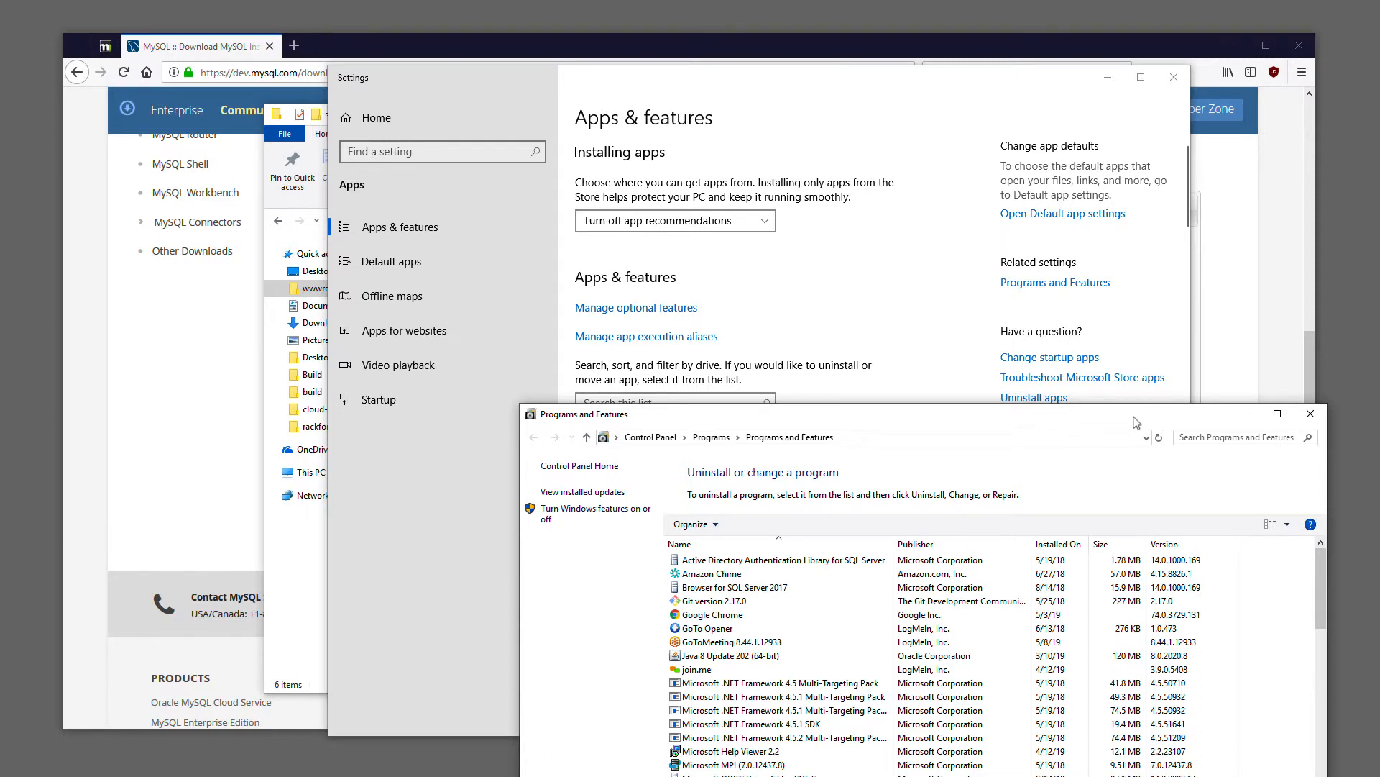
left_click_drag(953, 420, 861, 410)
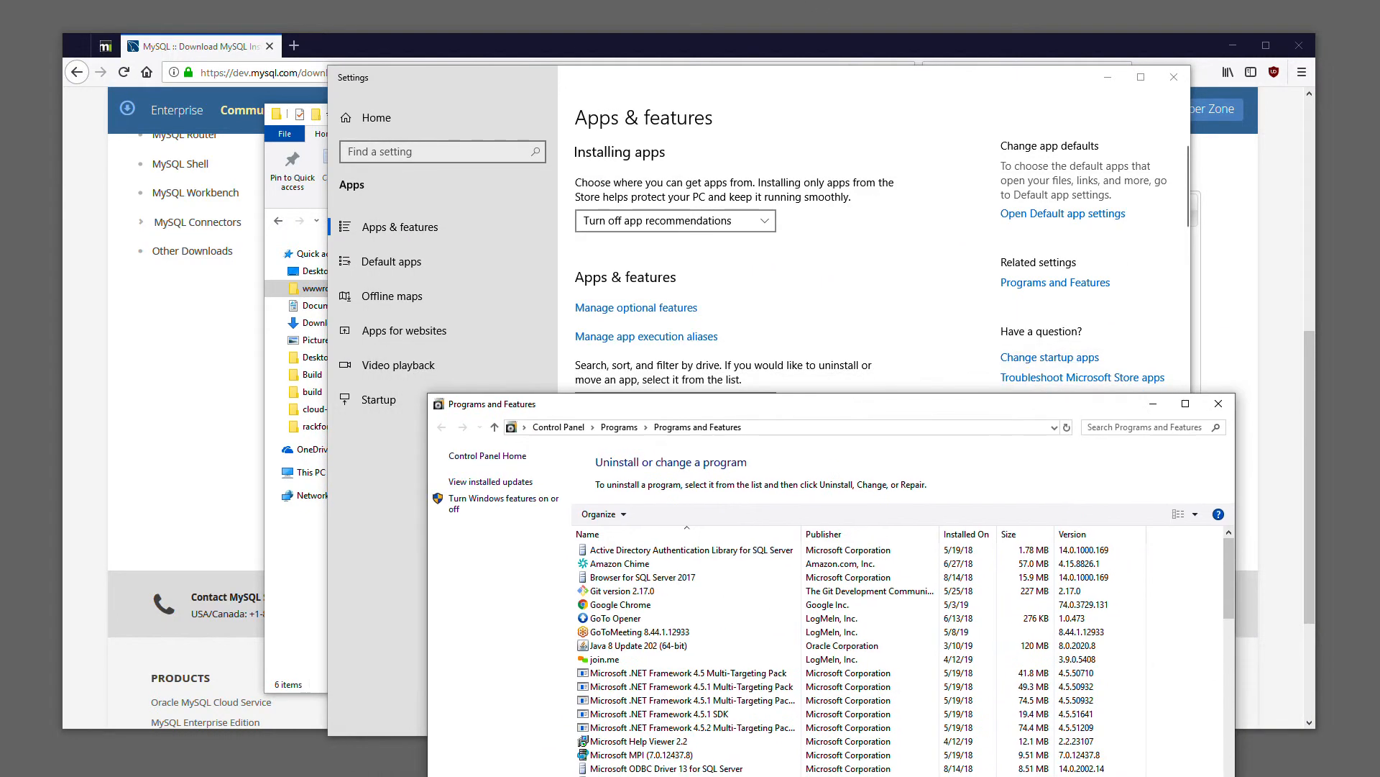
left_click(731, 84)
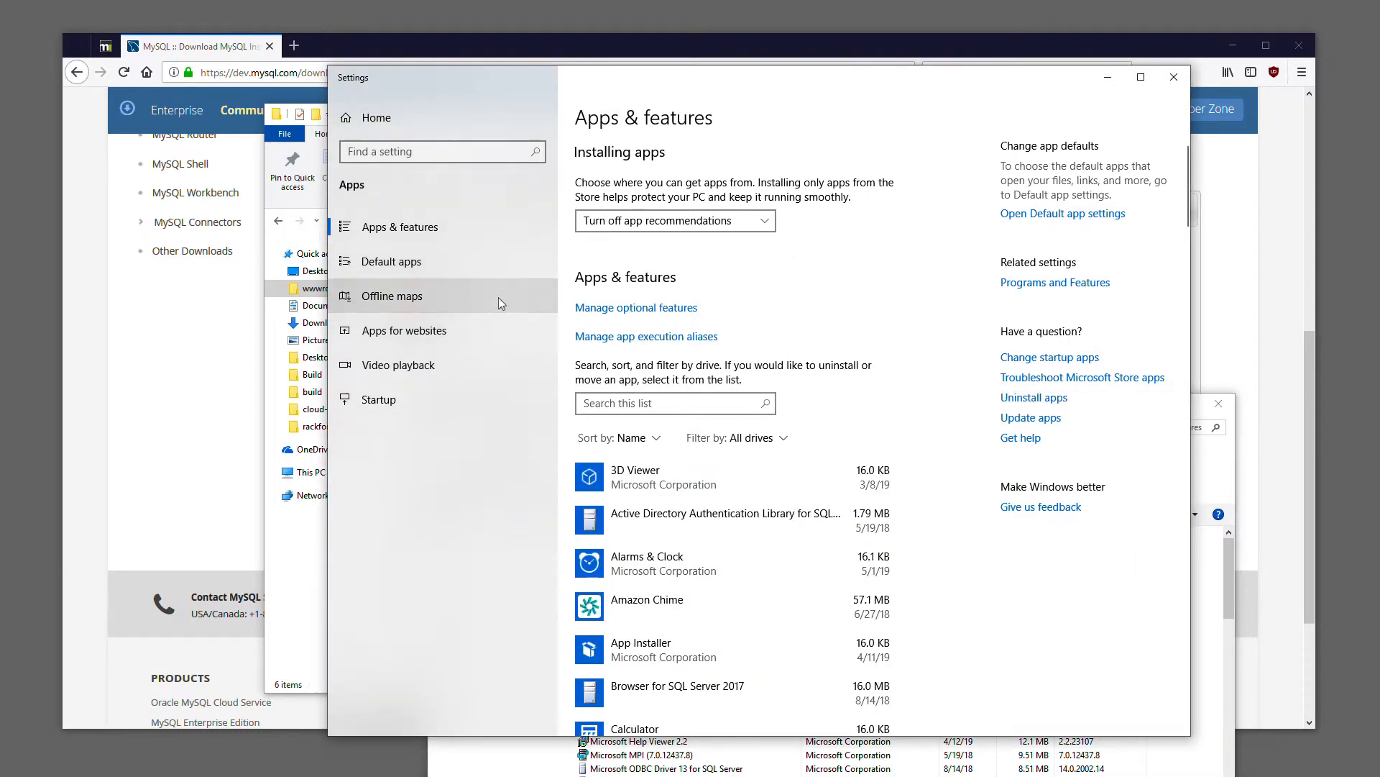
left_click(1230, 550)
left_click_drag(781, 405, 763, 437)
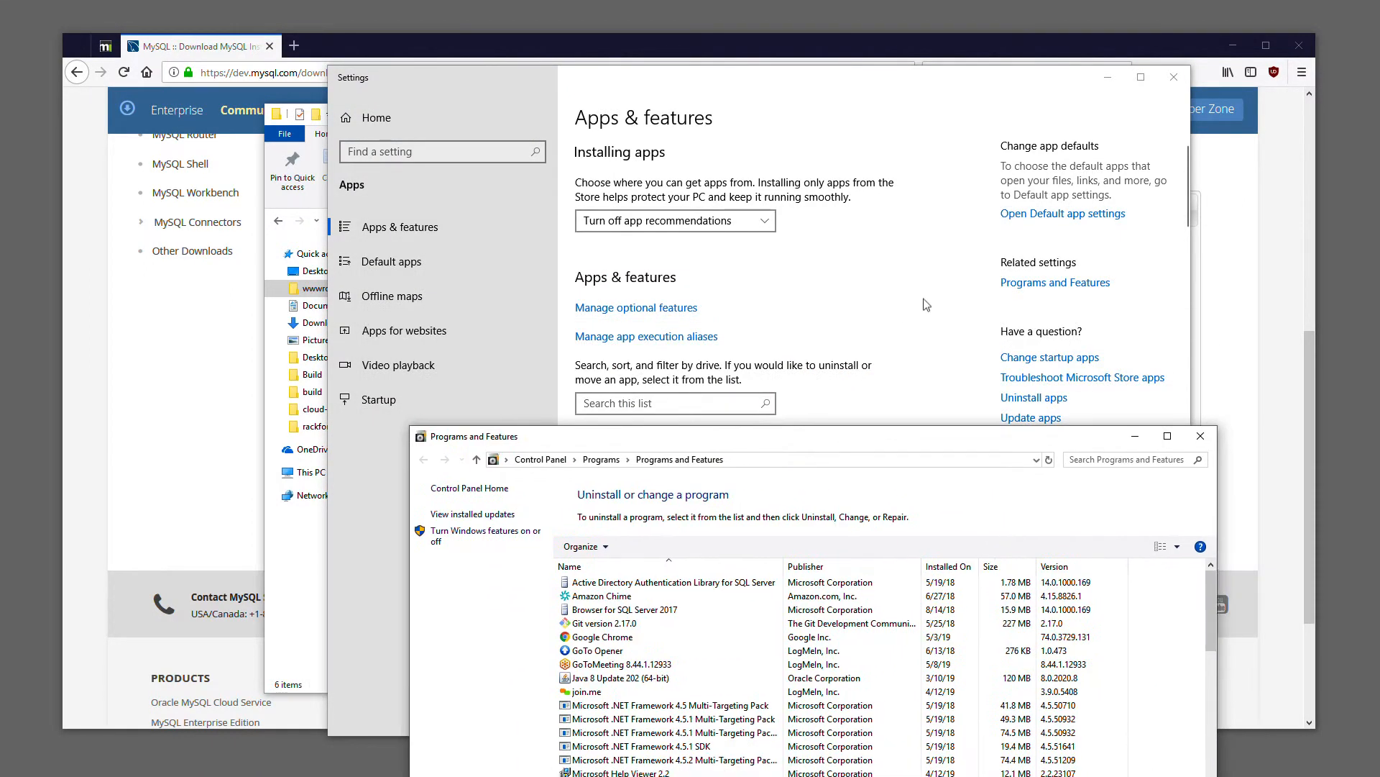
left_click(1033, 287)
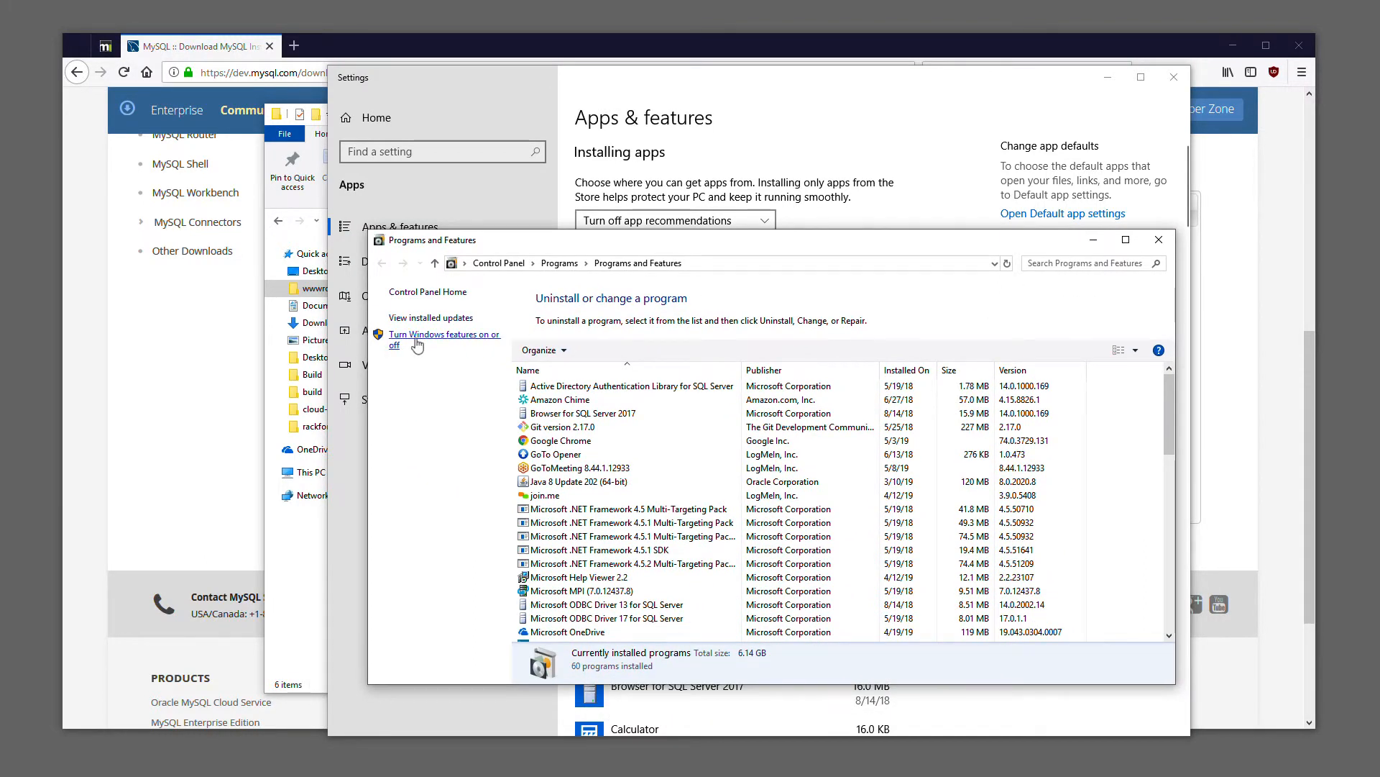
Open the Windows Features dialog, expand Internet Information Services, and enlarge the dialog to see more of the feature tree
left_click(417, 344)
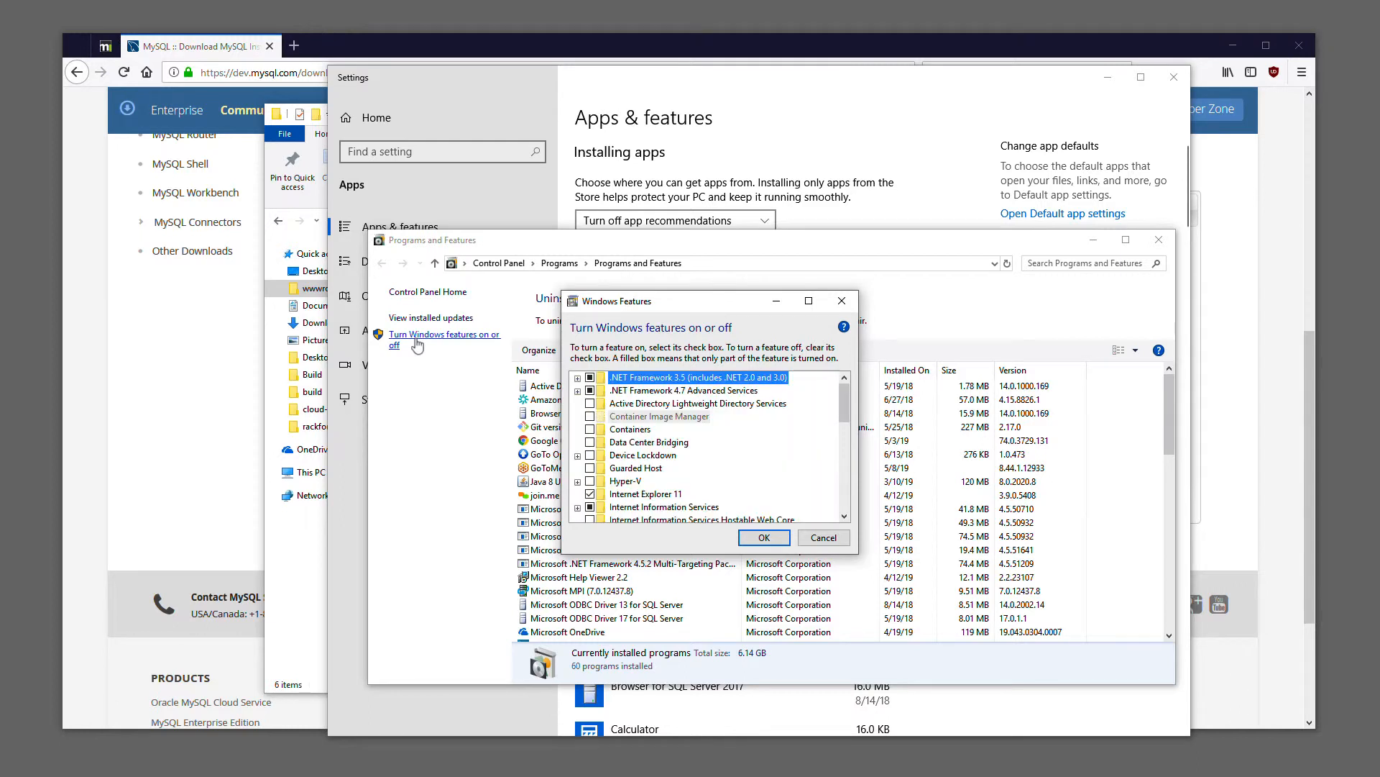
scroll(712, 446, "down", 1)
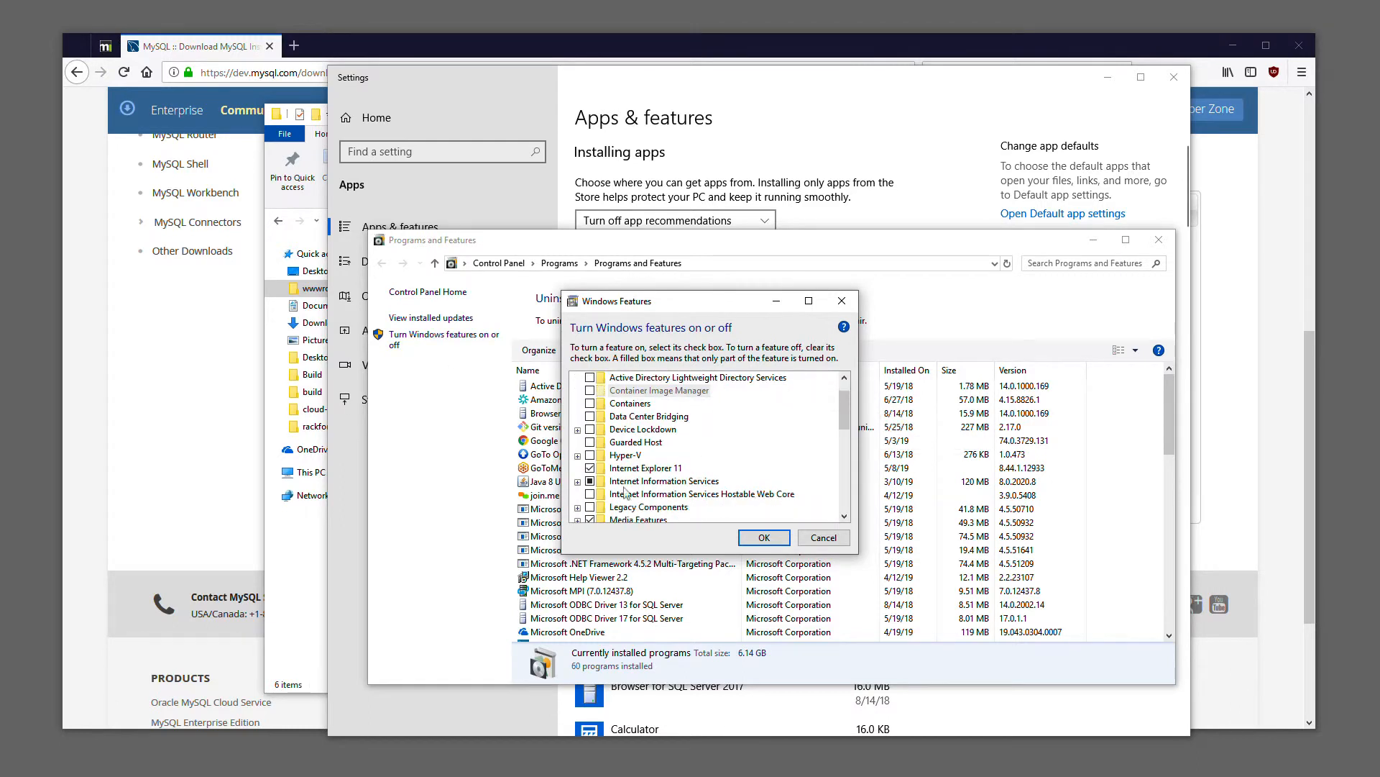
left_click(577, 481)
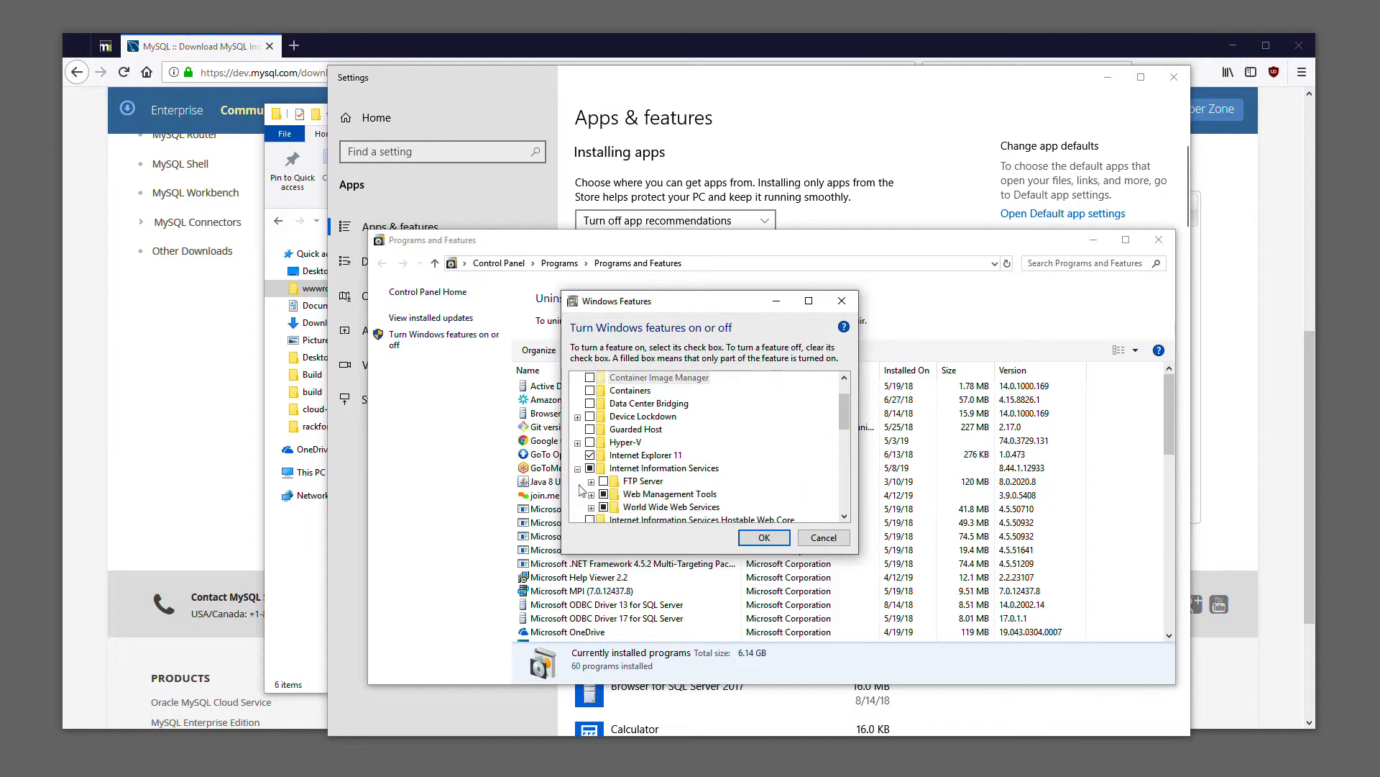
scroll(683, 503, "down", 3)
left_click_drag(857, 552, 879, 657)
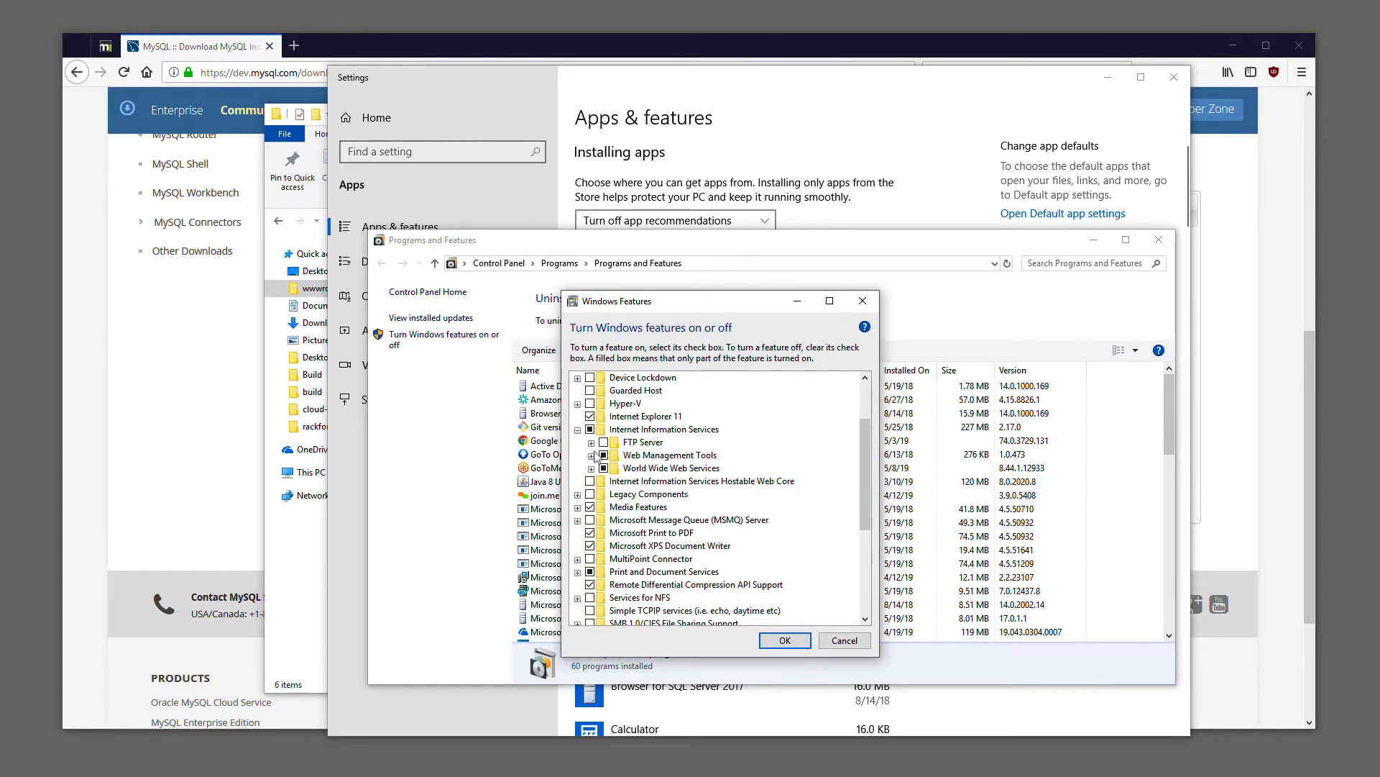
Examine the enabled options under Web Management Tools and the Application Development Features of World Wide Web Services
left_click(591, 454)
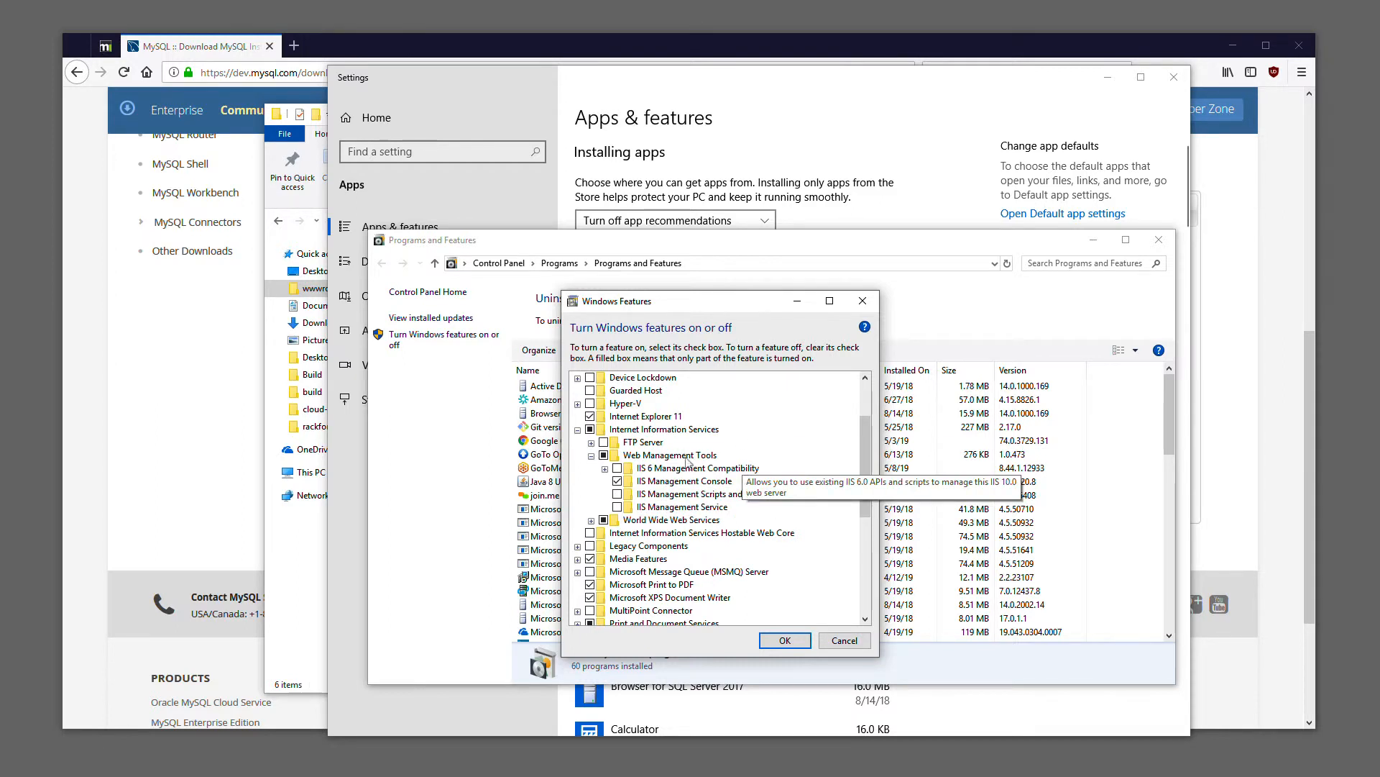
left_click(591, 521)
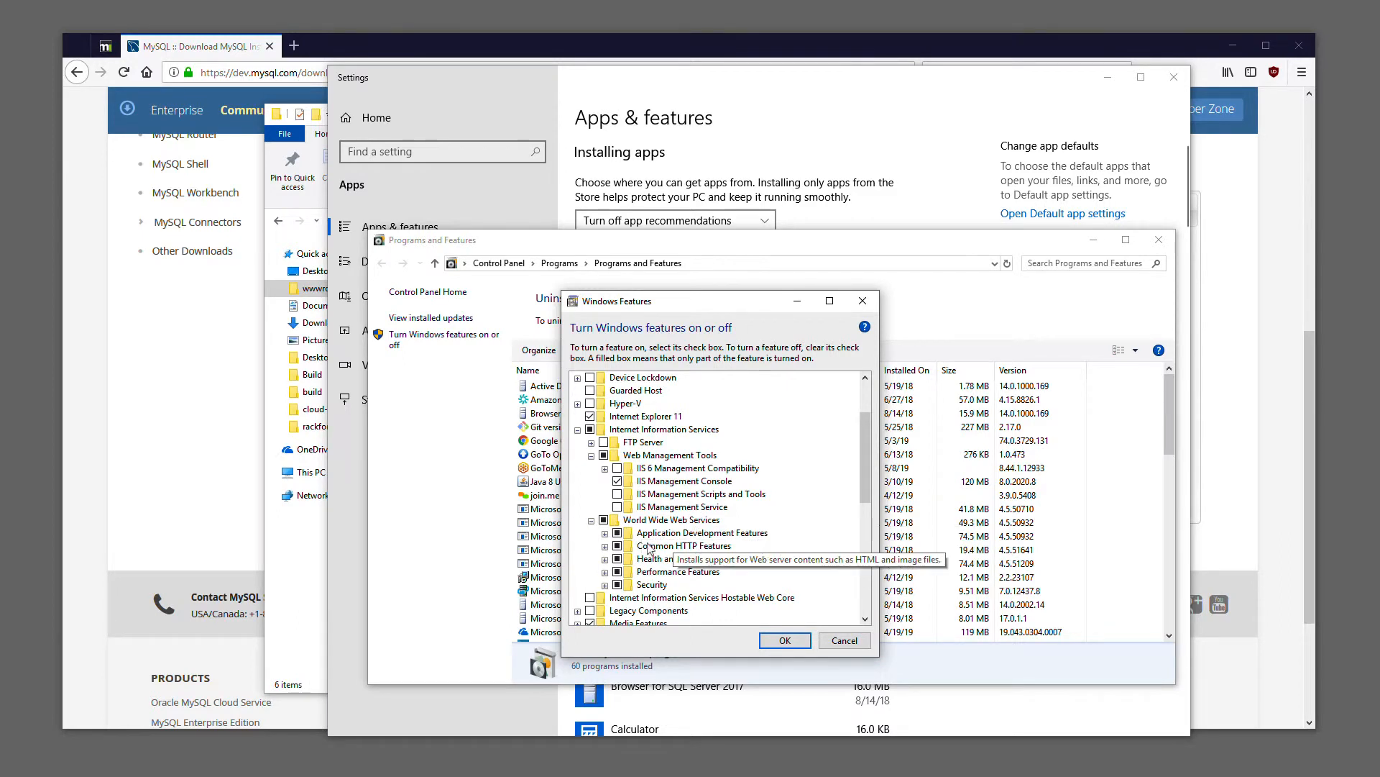
left_click(604, 534)
scroll(780, 521, "down", 1)
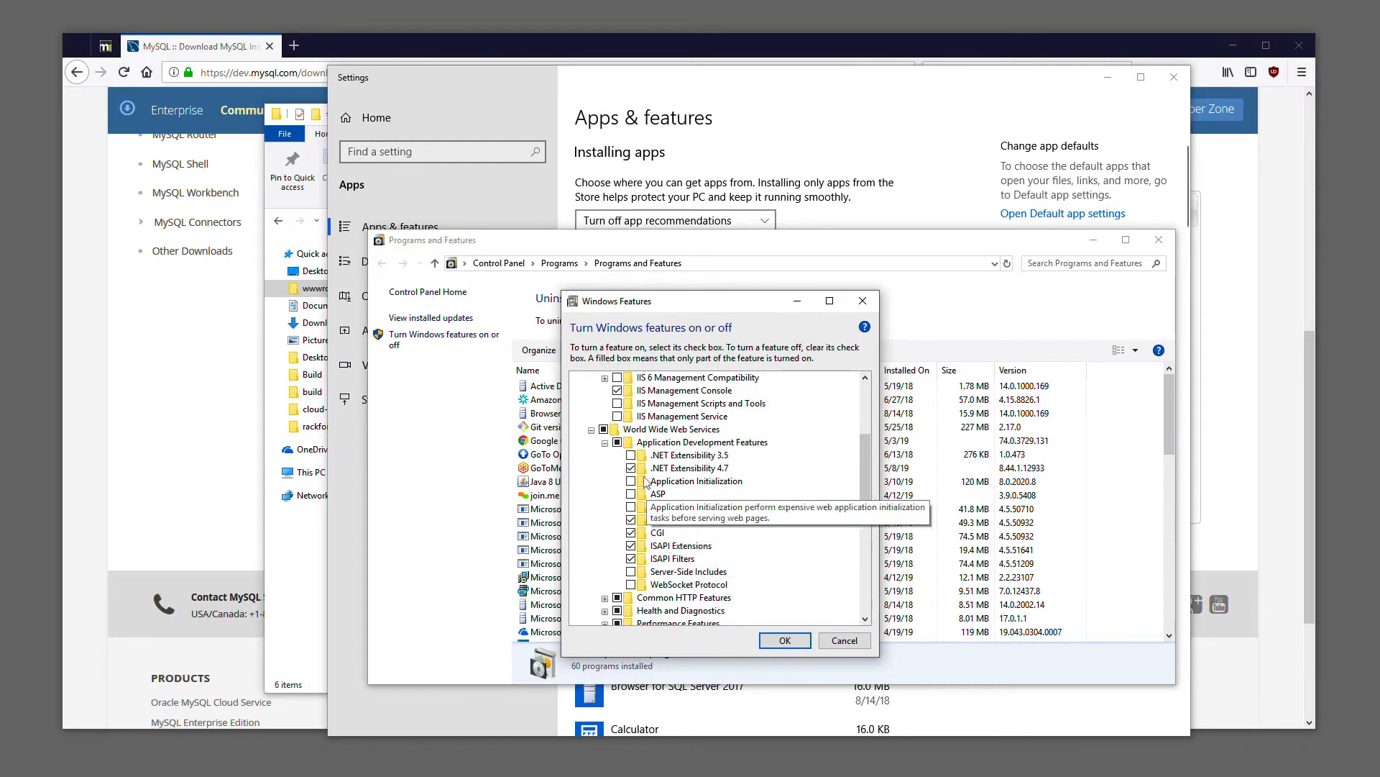
Examine the enabled options under Common HTTP Features, Health and Diagnostics, Performance Features, and Security
left_click(605, 443)
left_click(604, 455)
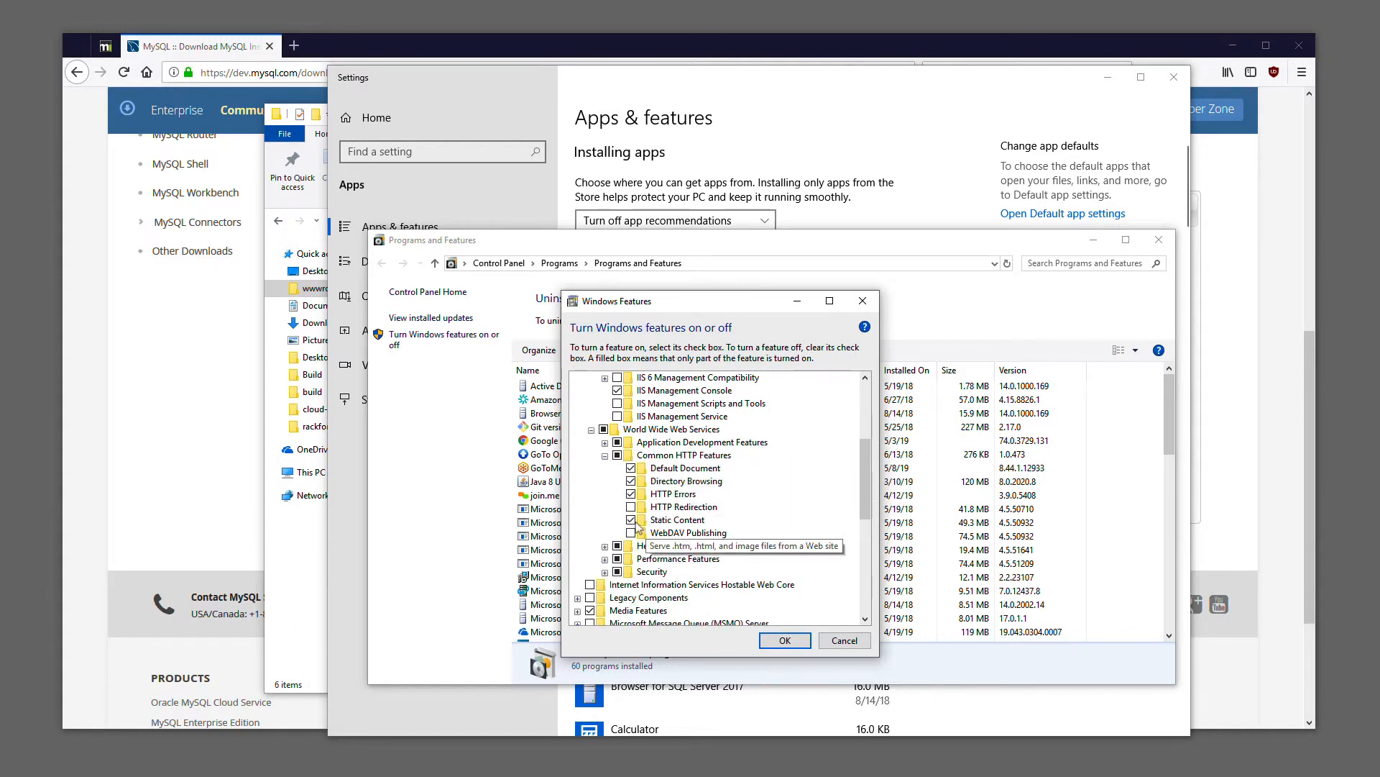
left_click(604, 455)
left_click(604, 468)
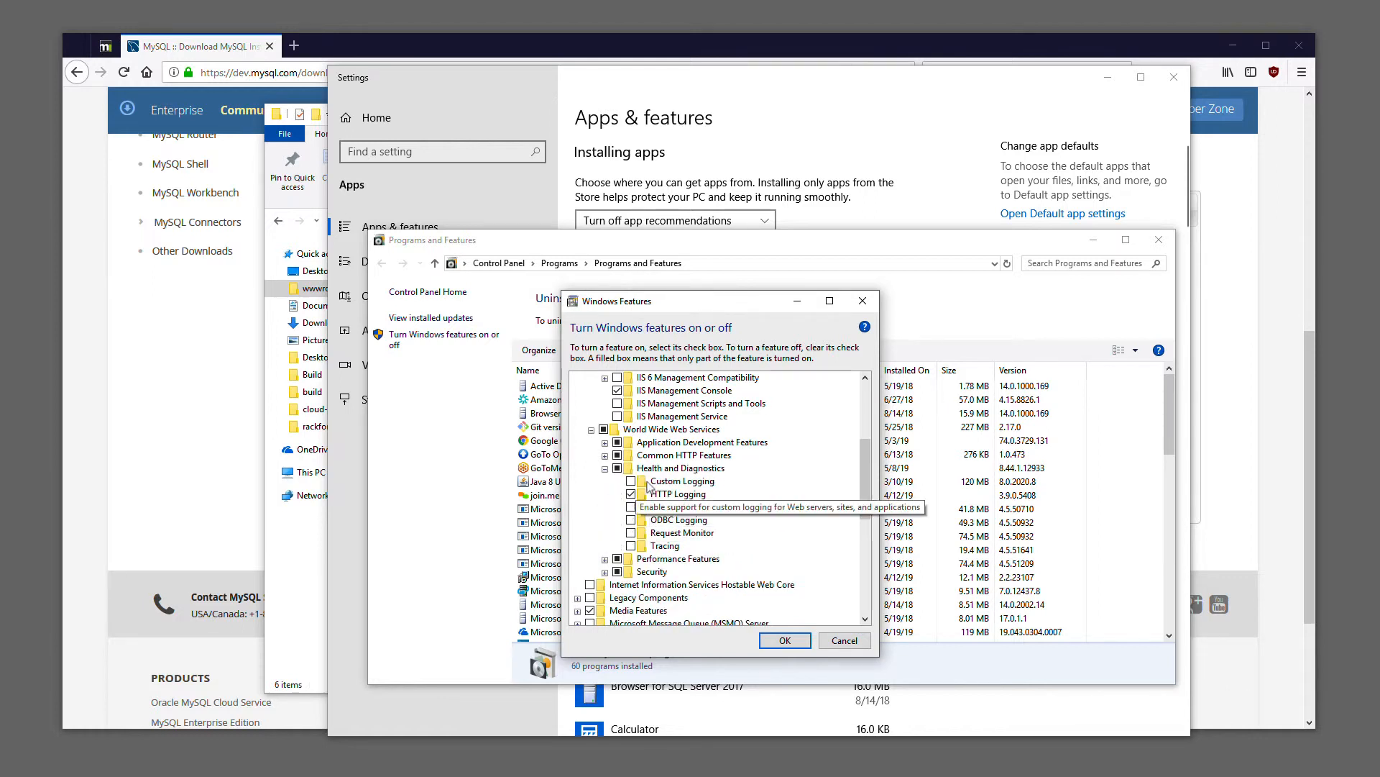
left_click(605, 468)
left_click(604, 481)
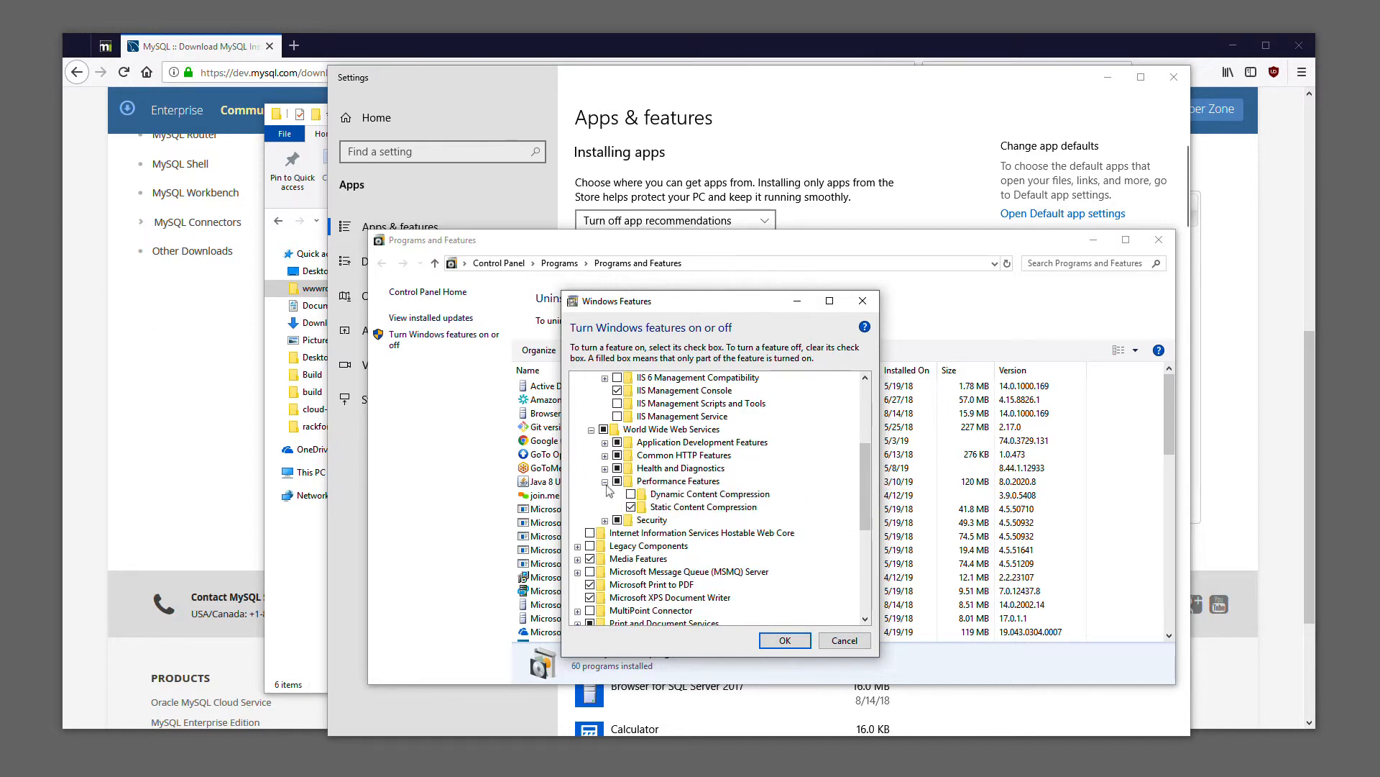
left_click(605, 481)
left_click(605, 494)
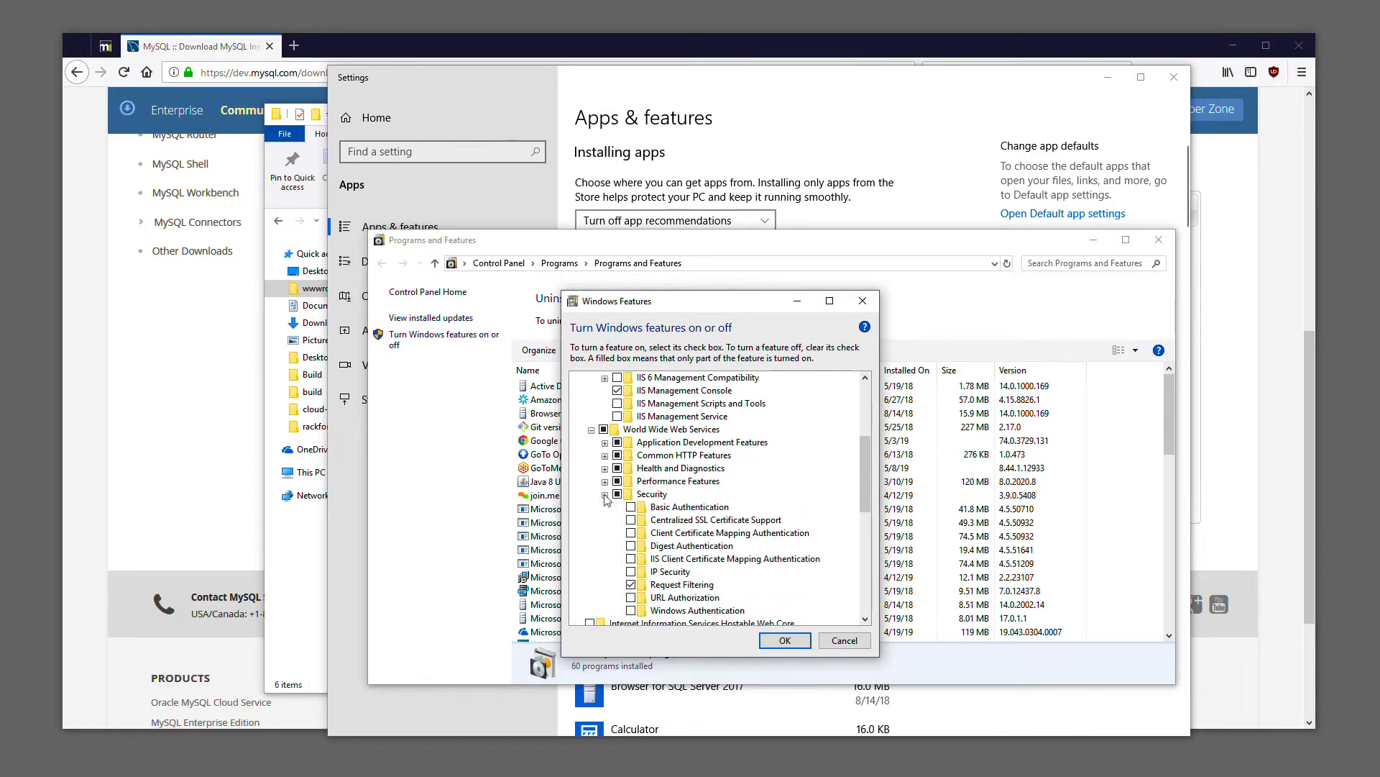
scroll(651, 579, "down", 1)
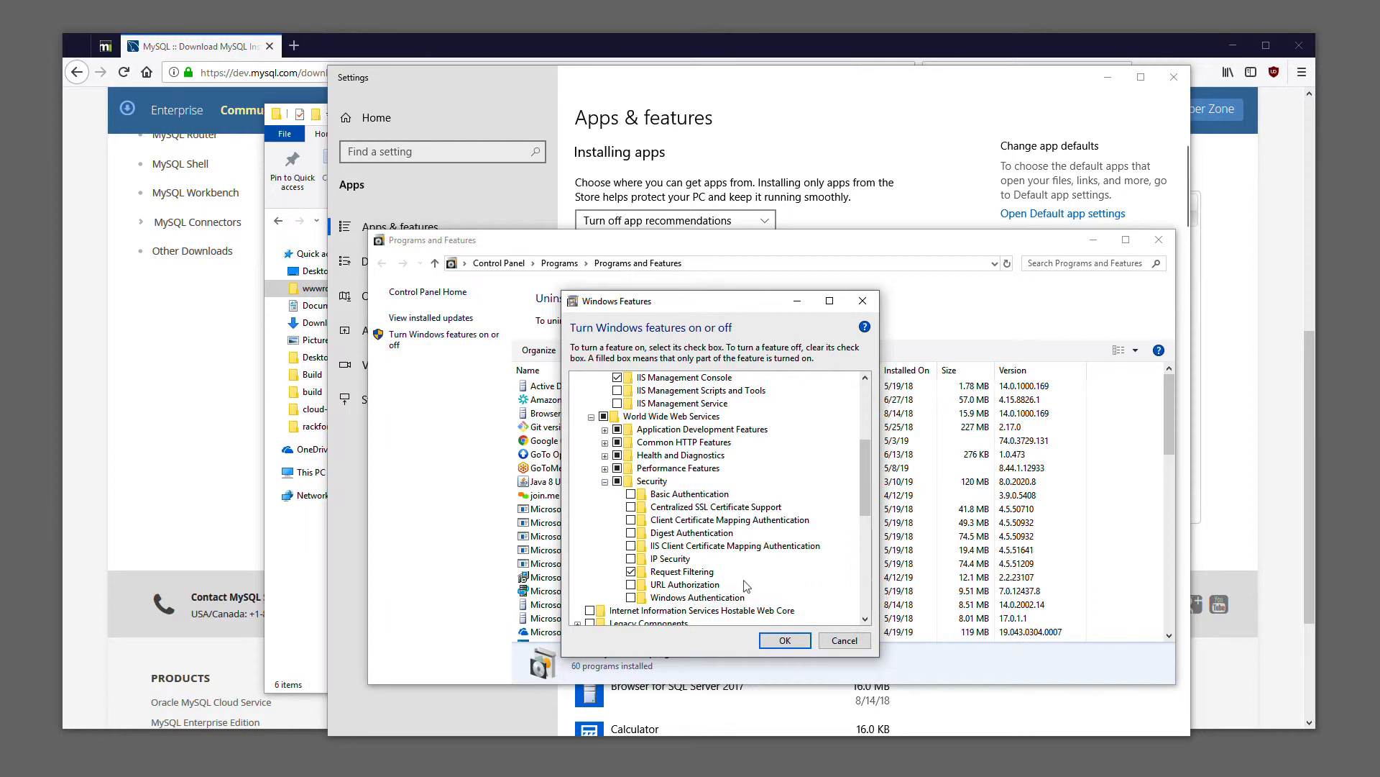
Cancel the Windows Features dialog without changes, and close Programs and Features and the Settings window
left_click(843, 639)
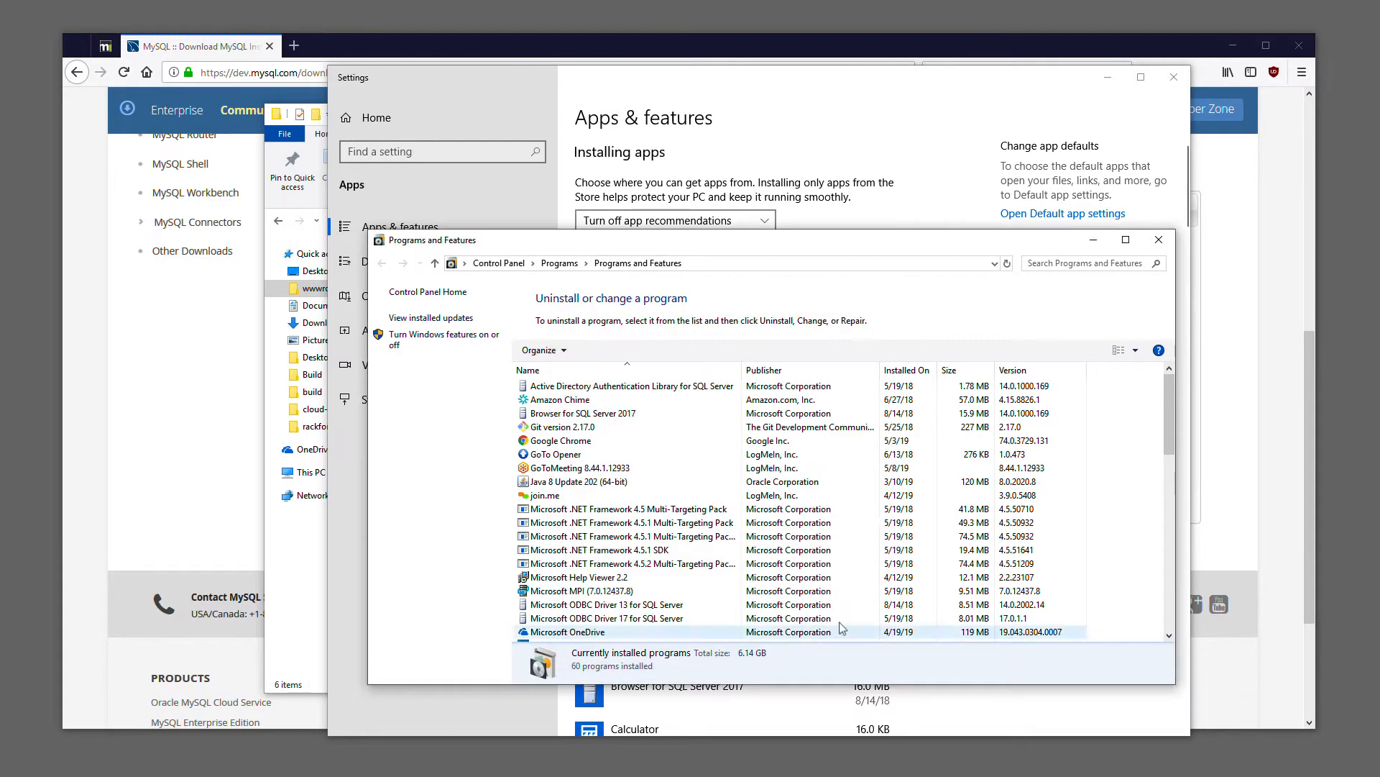
left_click(1157, 239)
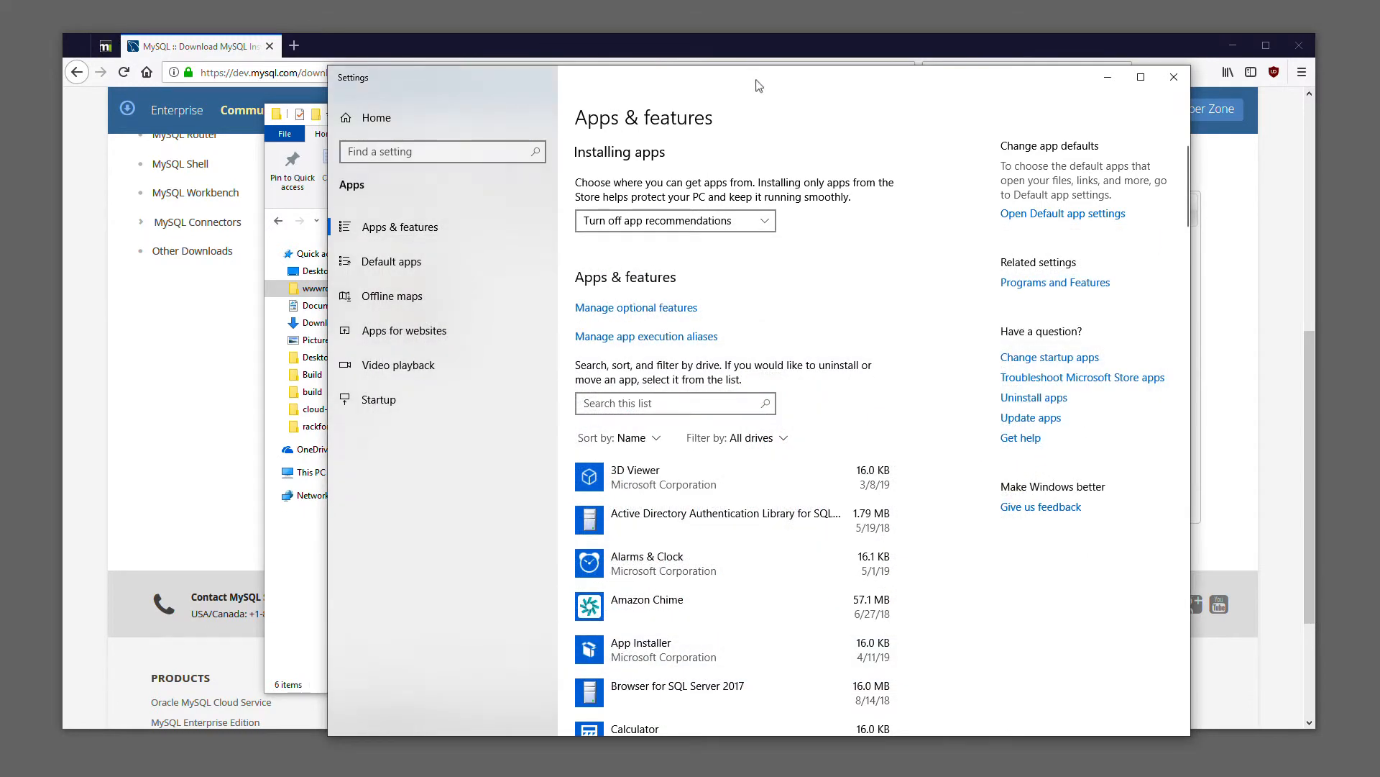
left_click(1174, 77)
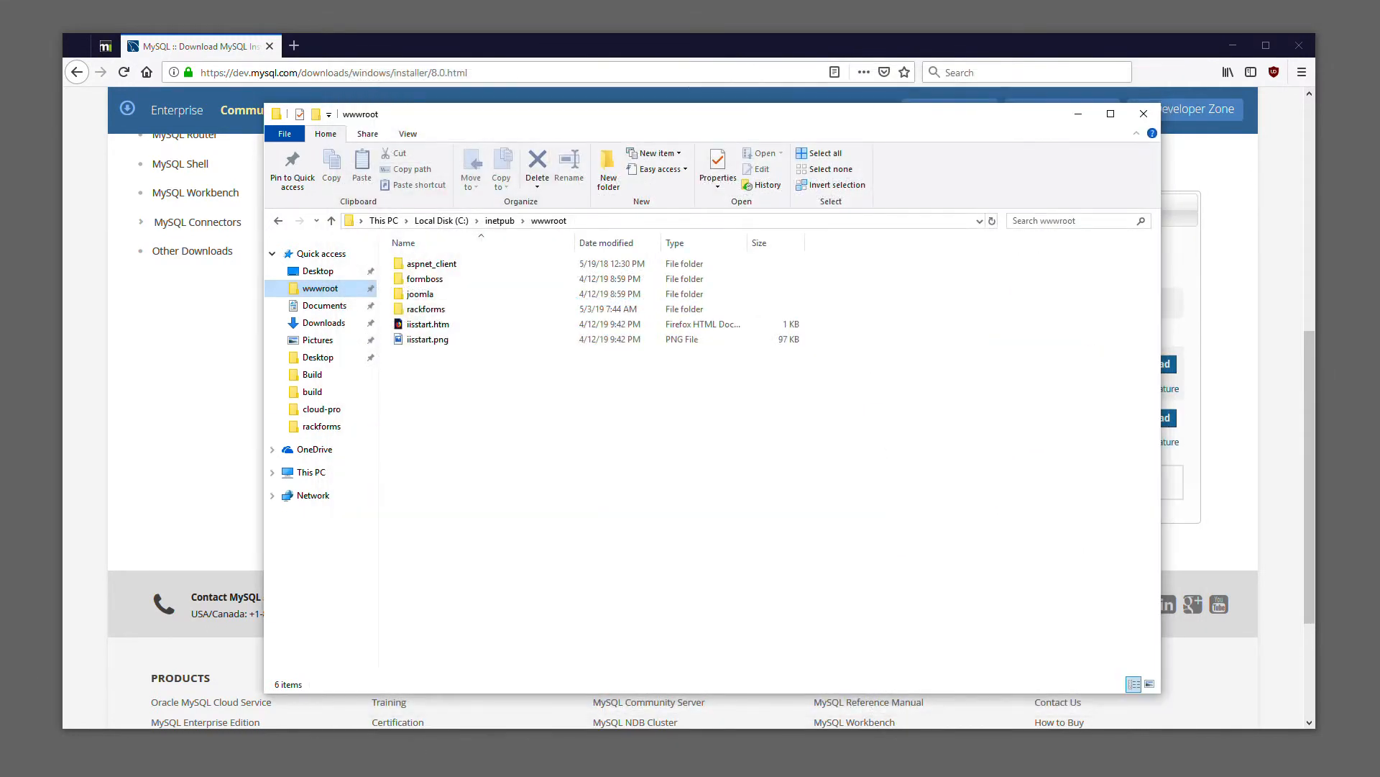
Open the Web Platform Installer in Internet Information Services (IIS) Manager and search for "php 7.2"
key("super")
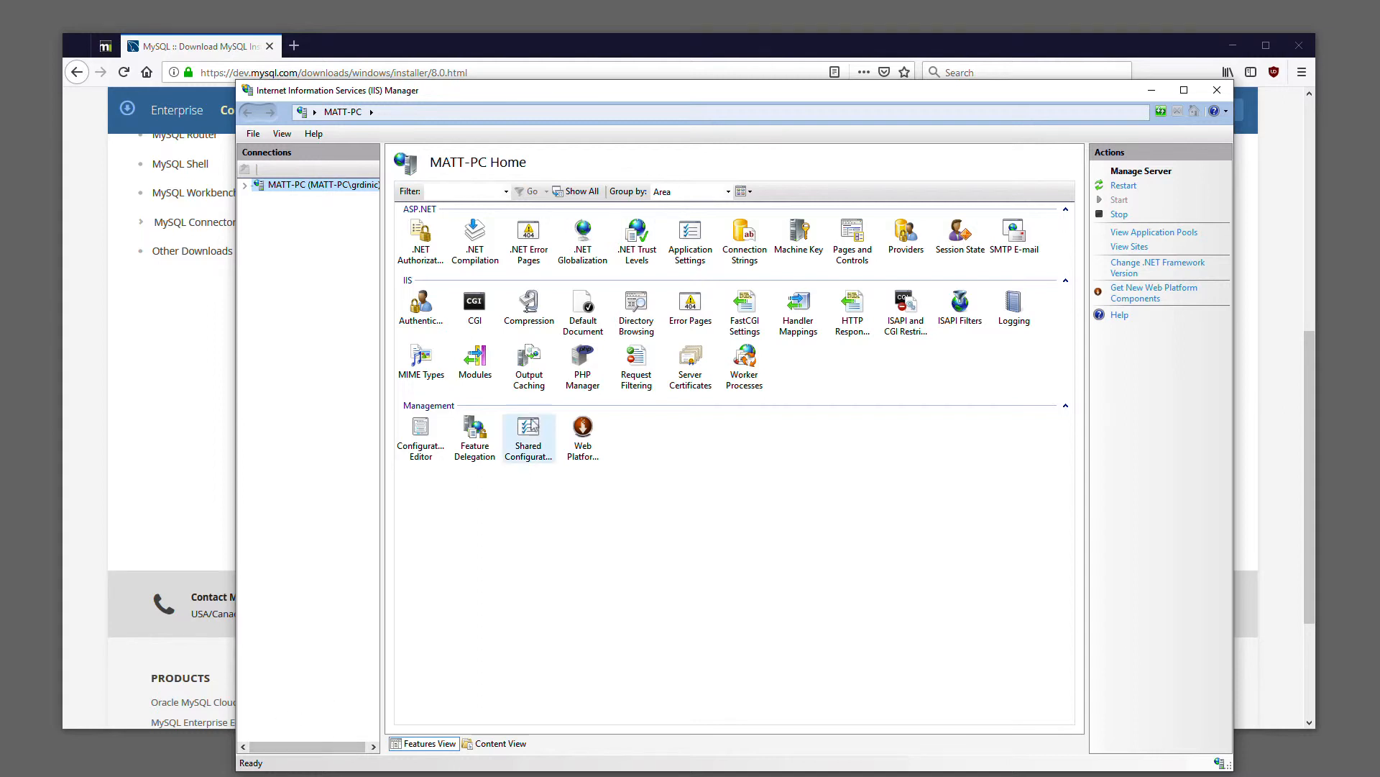
double_click(586, 446)
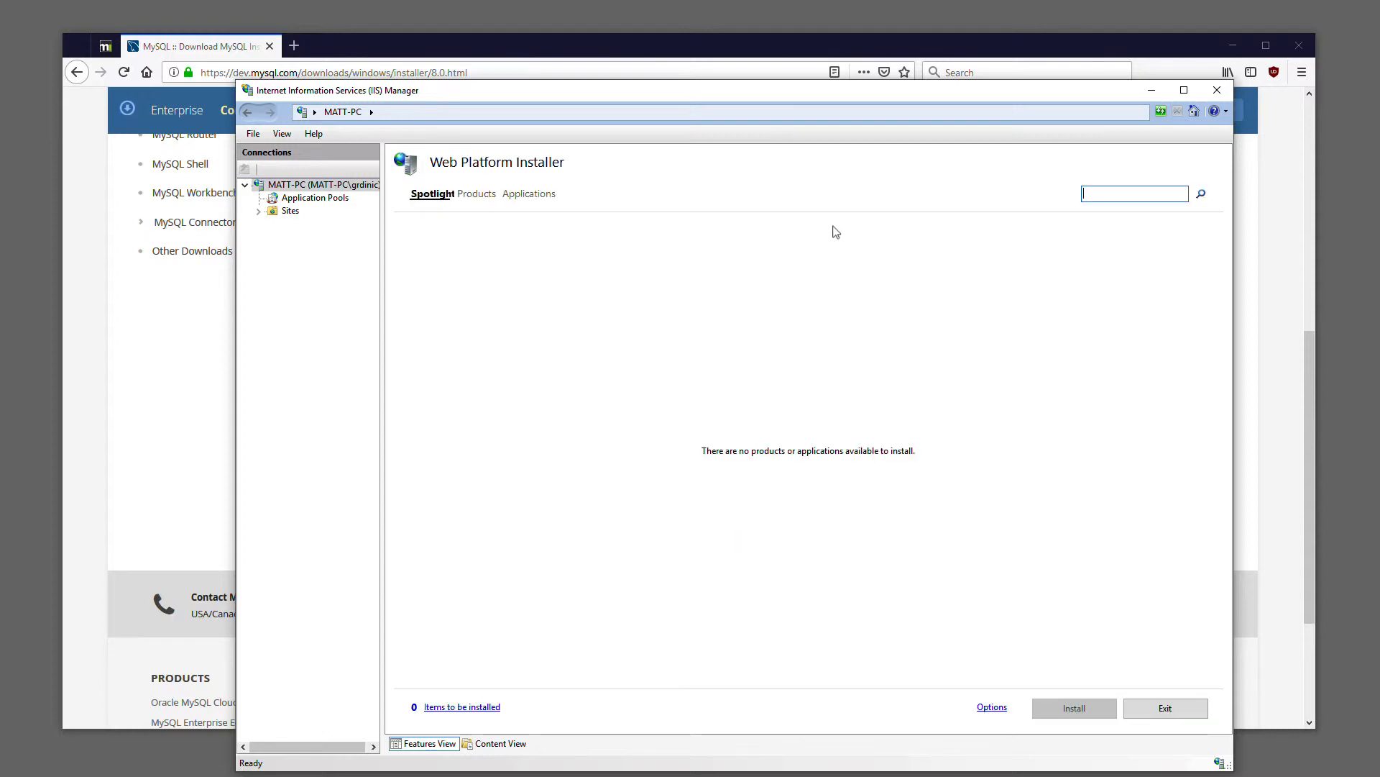
type("php 7.2")
key("Return")
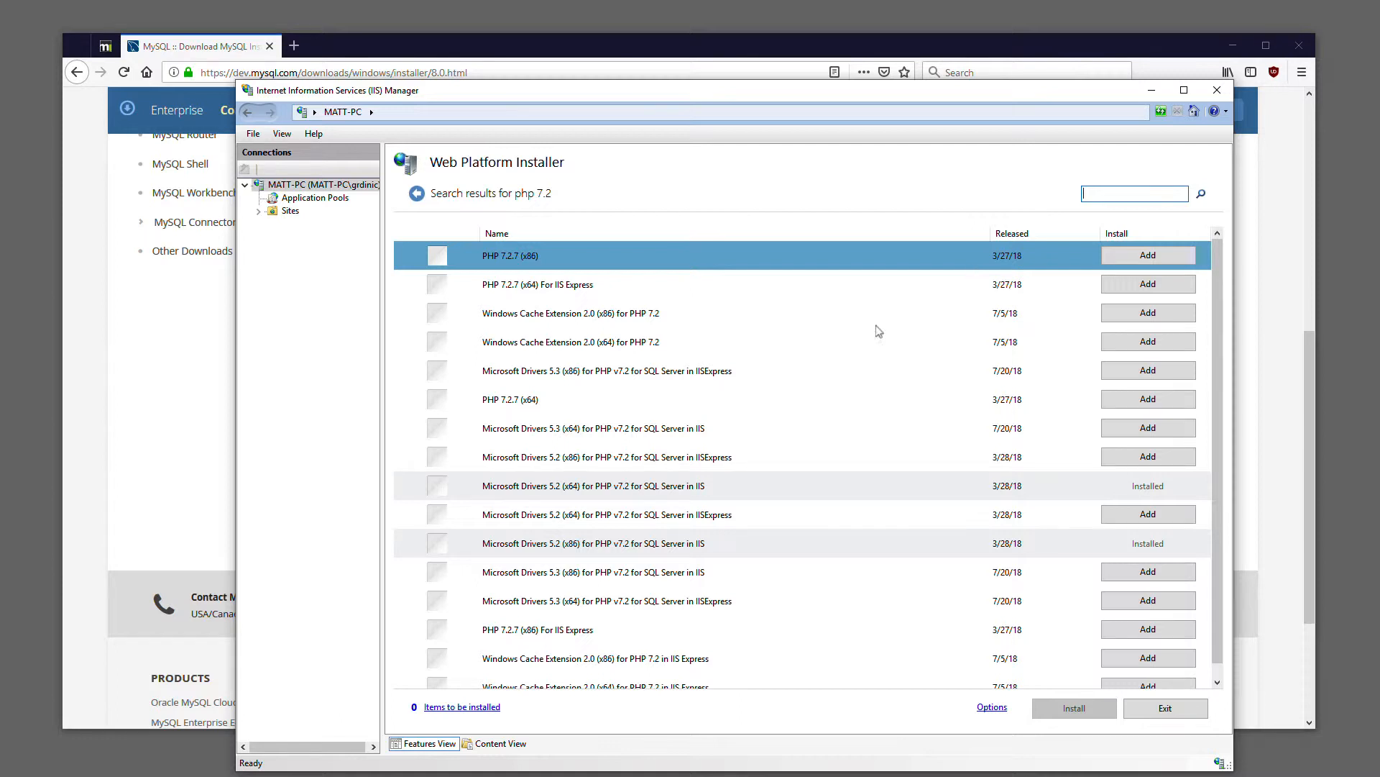
Browse the php 7.2 search results and select the PHP 7.2.7 (x64) product
scroll(676, 535, "down", 1)
scroll(677, 501, "up", 1)
left_click(520, 407)
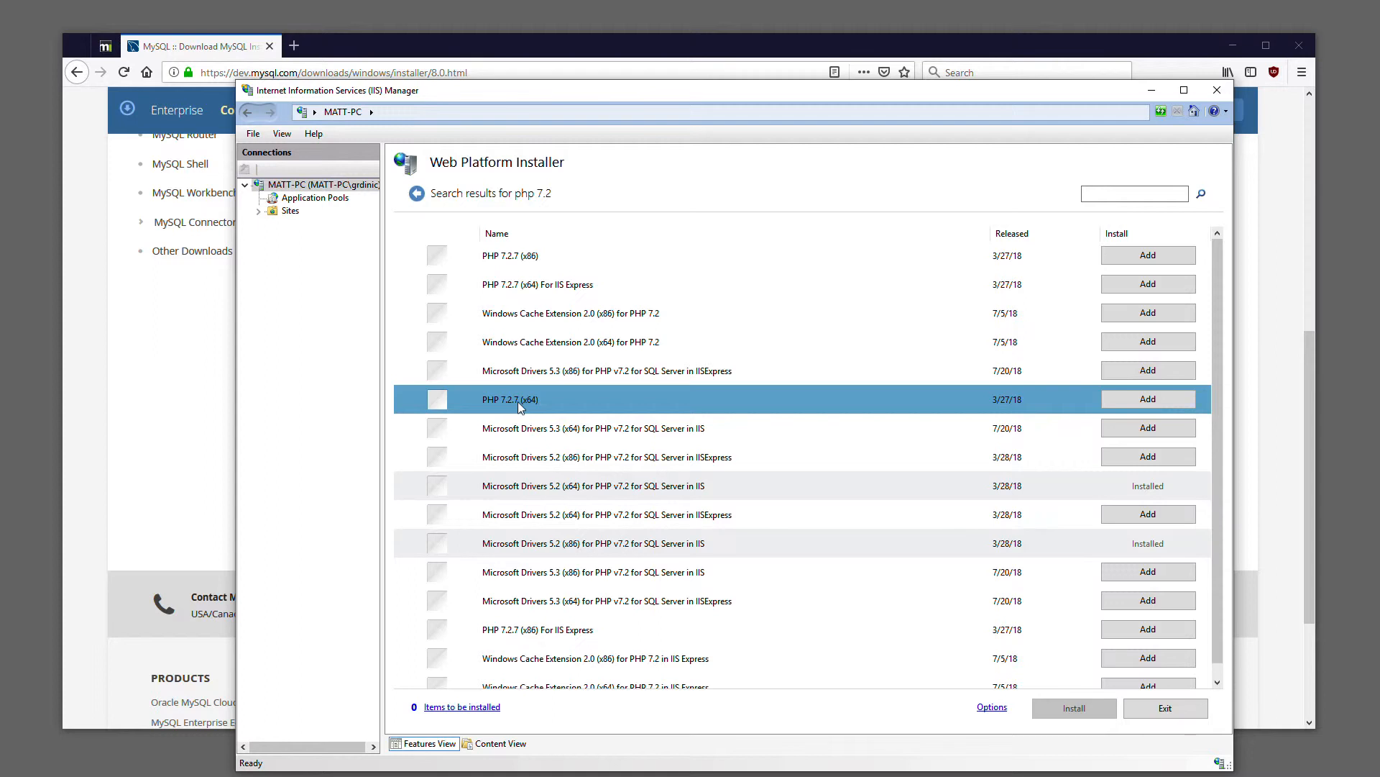
Leave the Web Platform Installer and load the RackForms website in a new Firefox tab
left_click(536, 432)
left_click(246, 113)
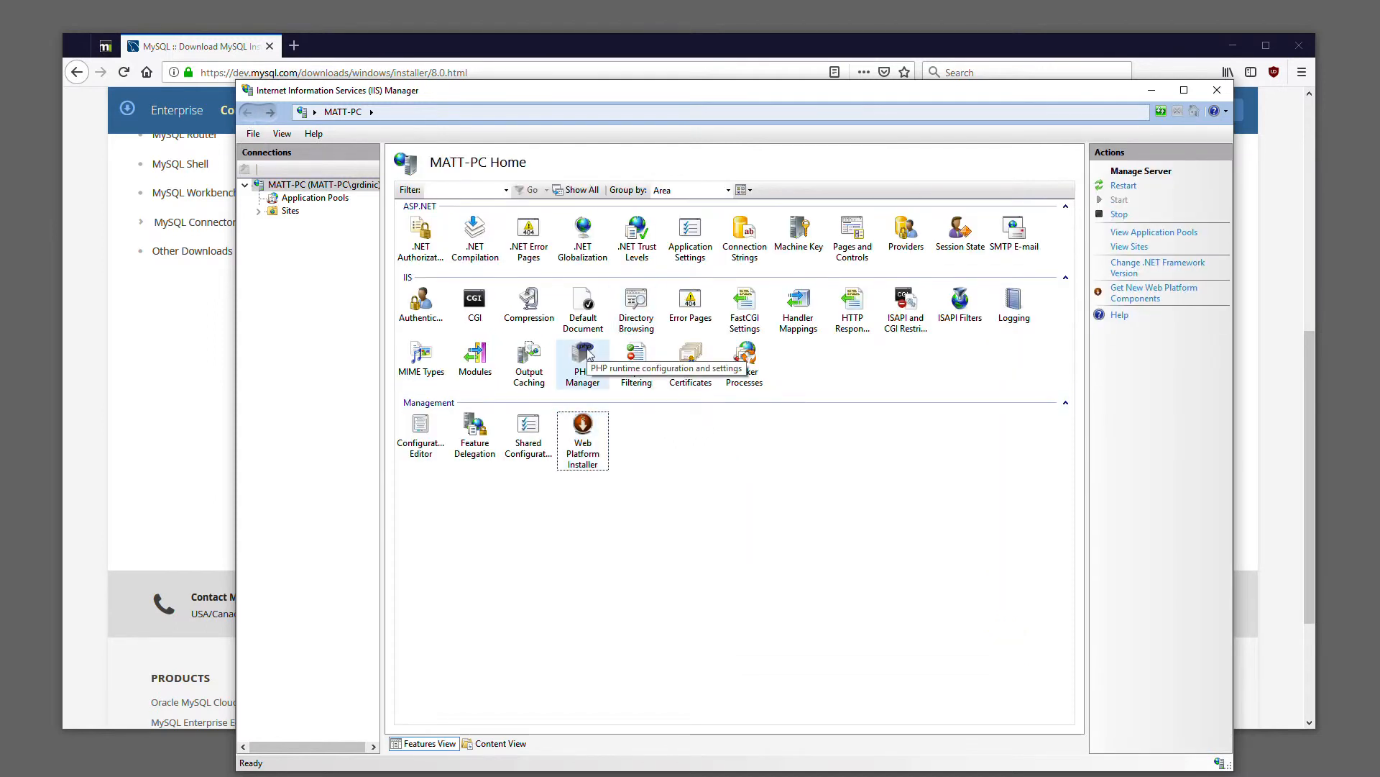
left_click(294, 46)
type("ra")
key("Return")
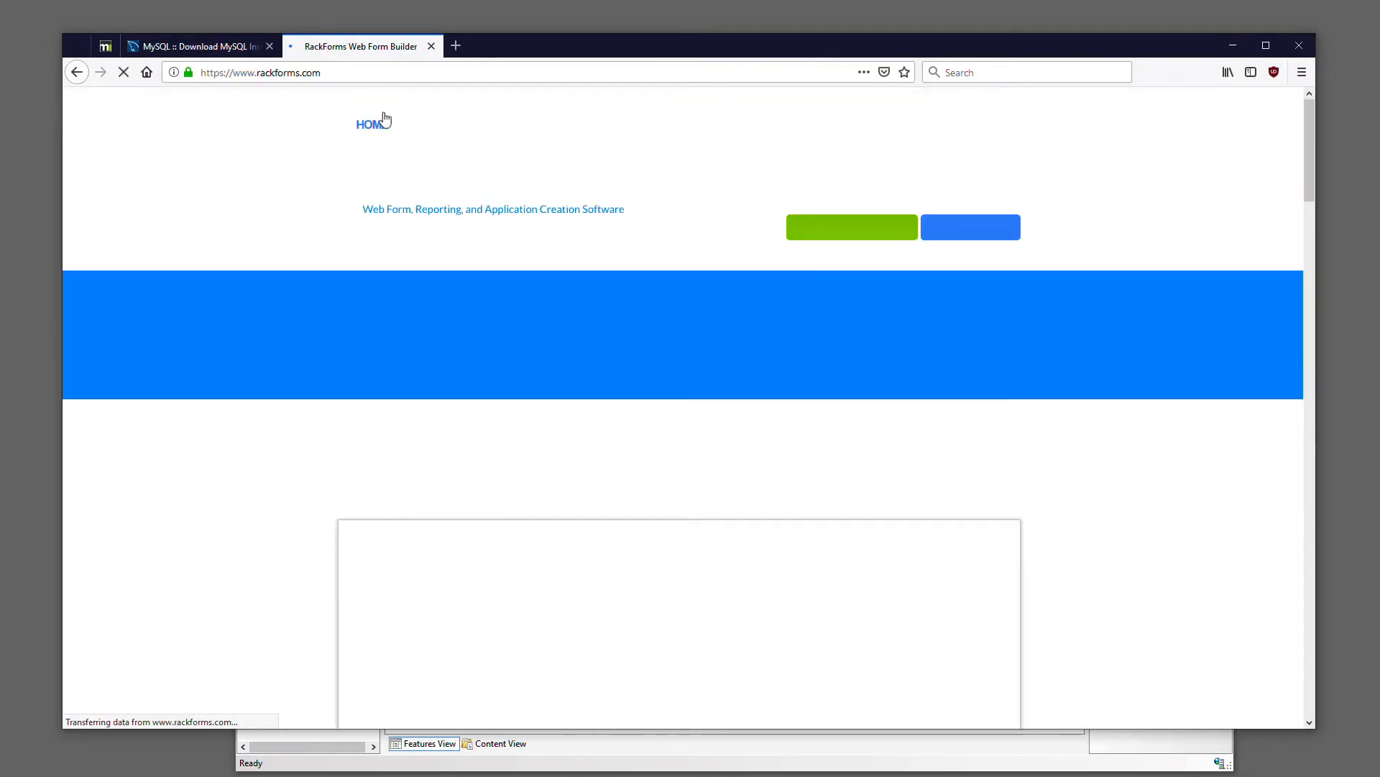
Go through the RackForms documentation and its Install Guide to the Installing RackForms On Windows/IIS page
left_click(760, 129)
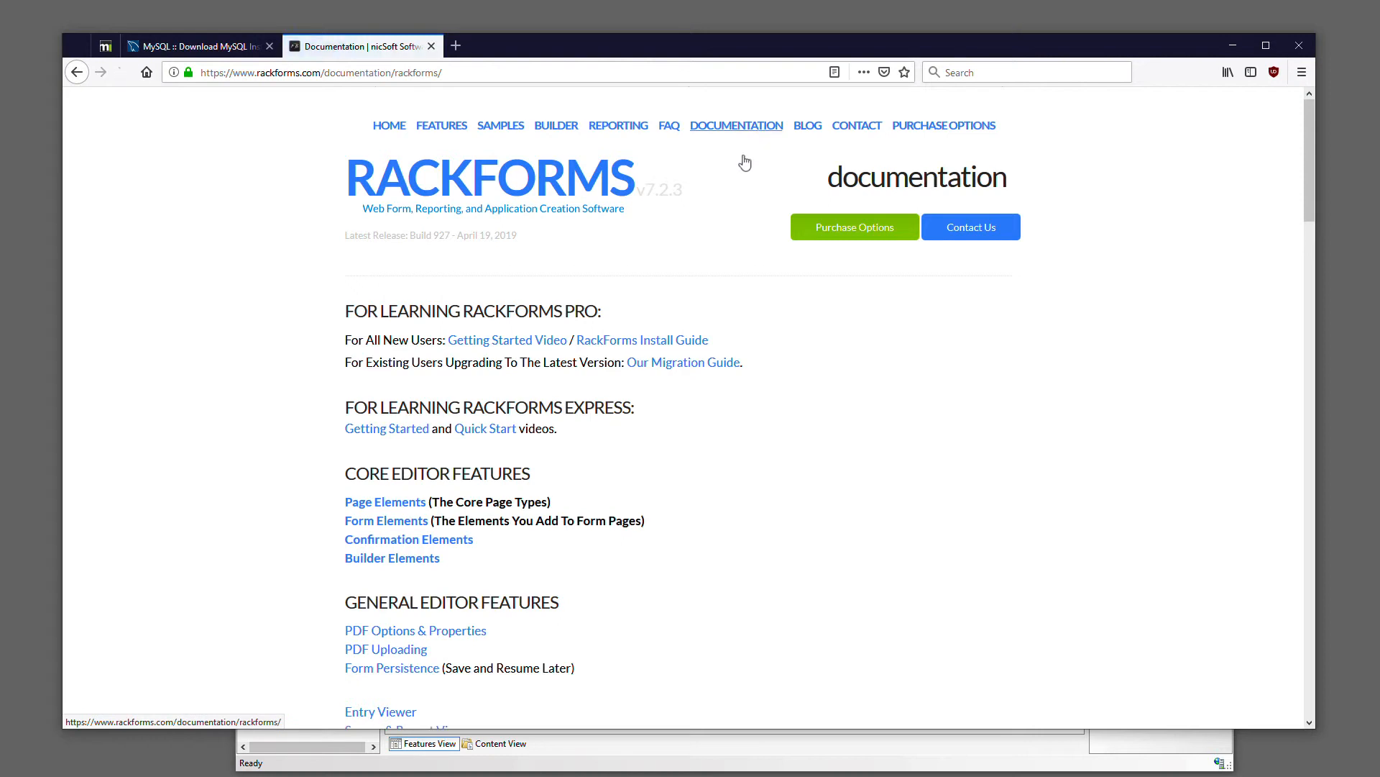
left_click(621, 347)
scroll(647, 503, "down", 15)
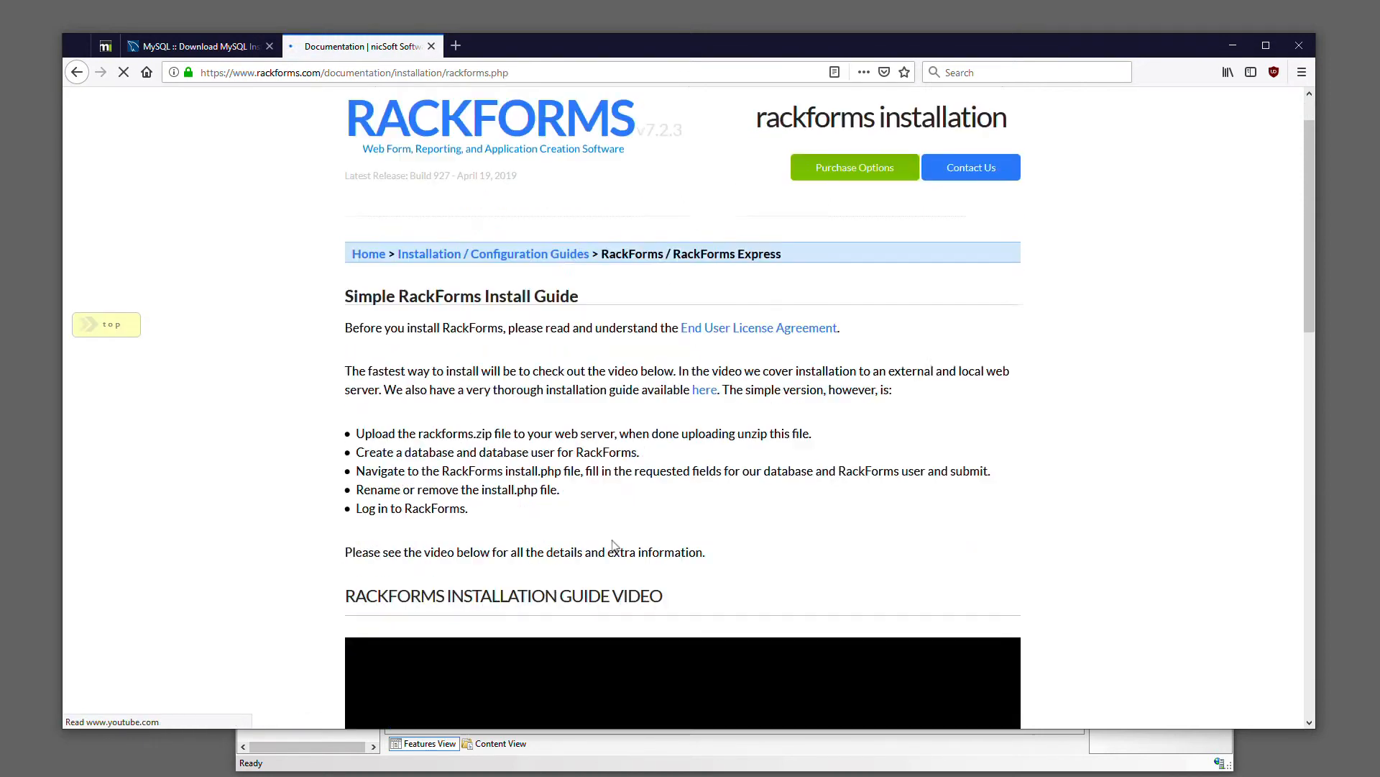
scroll(618, 534, "up", 5)
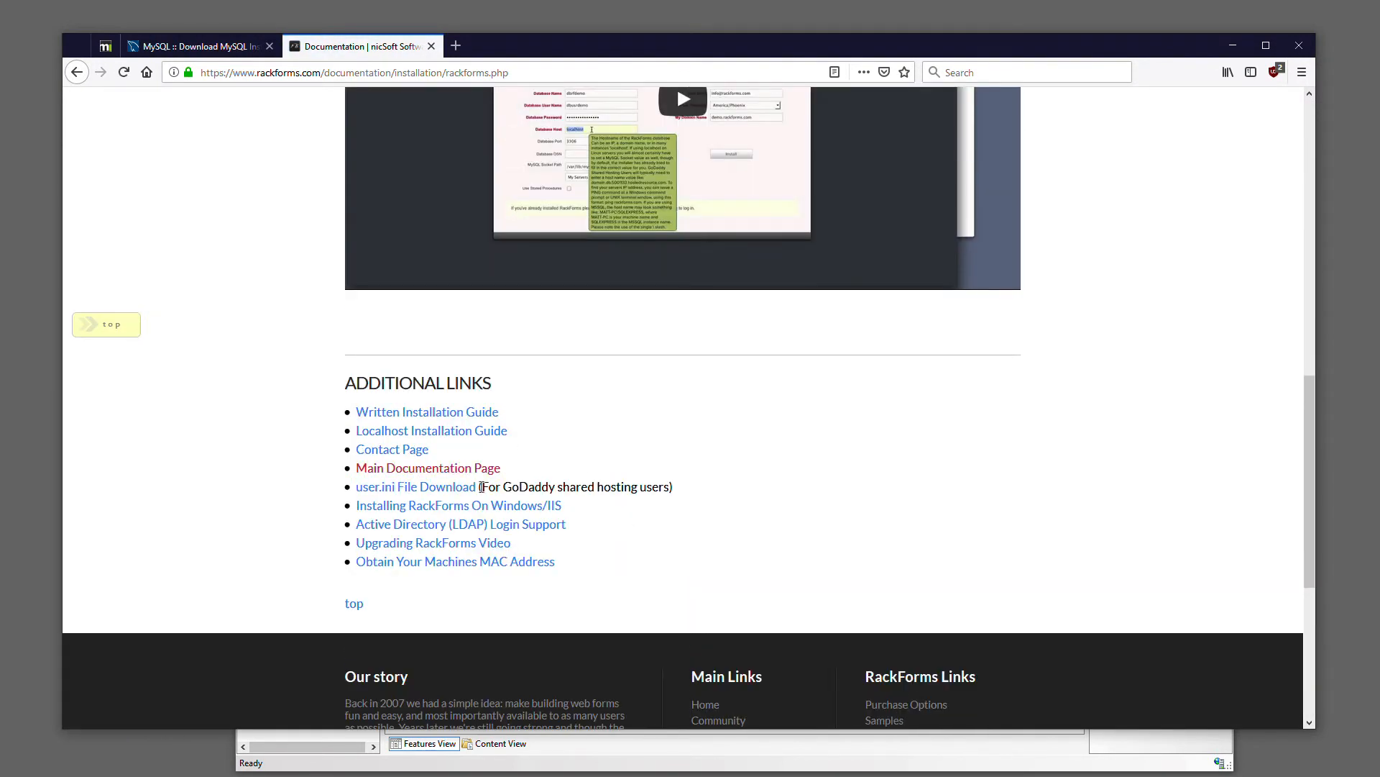
left_click(456, 513)
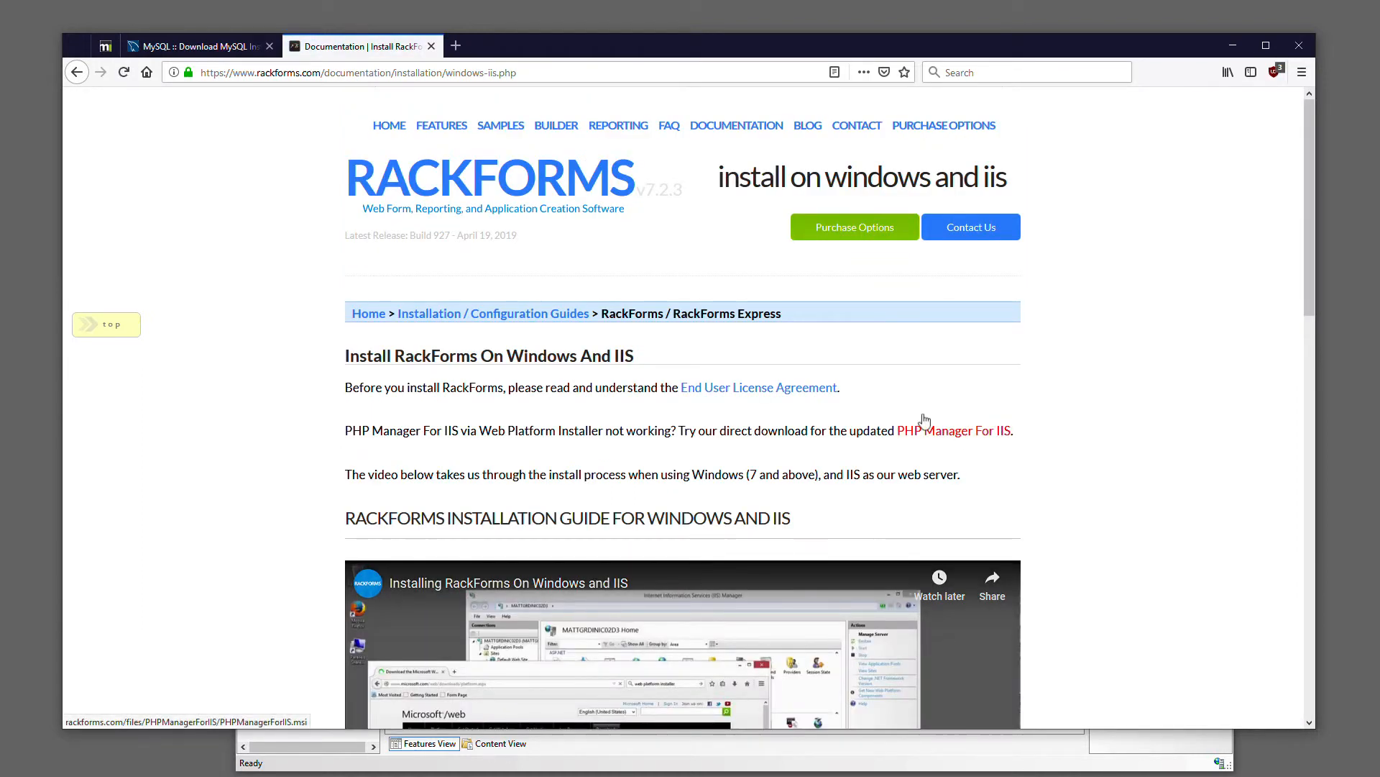
View the php.ini configuration file through PHP Manager in IIS Manager, and return to the server home
left_click(1232, 48)
left_click(586, 365)
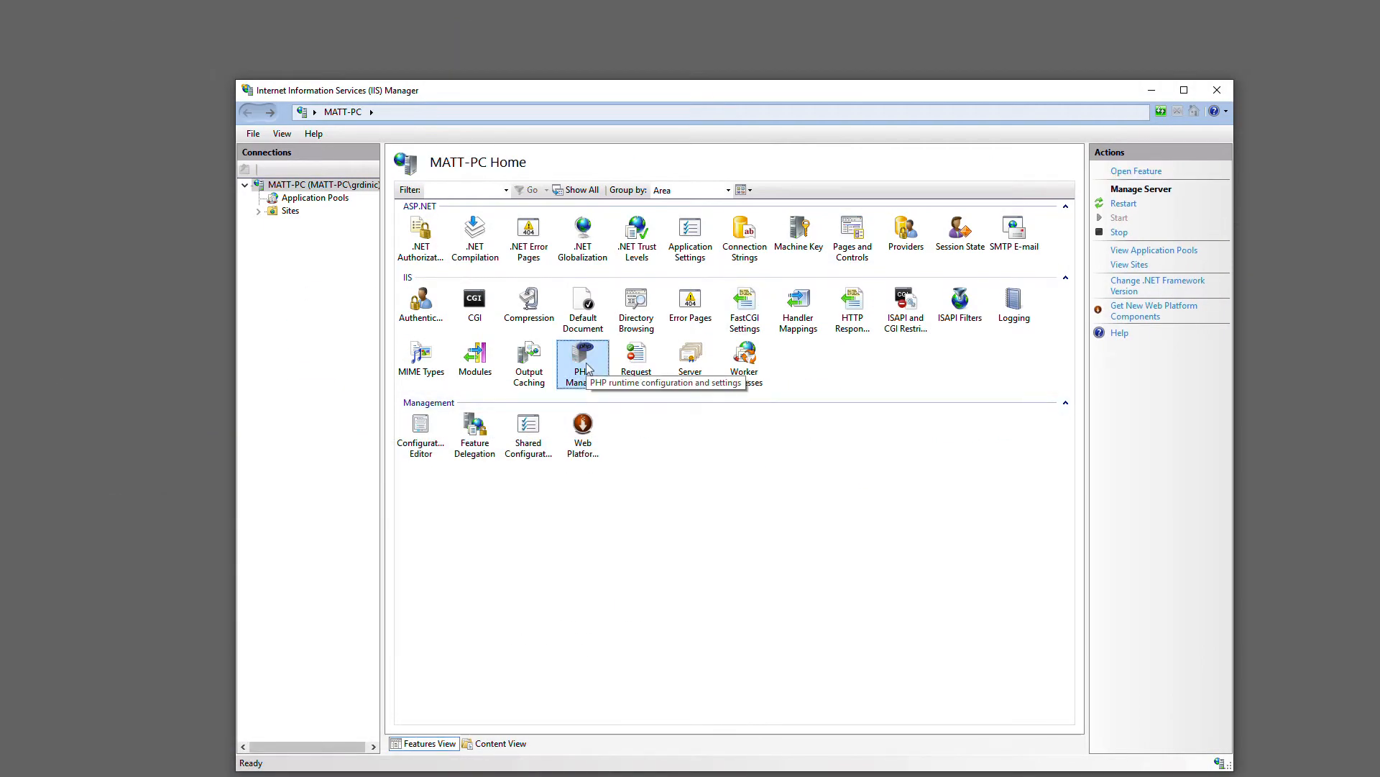
double_click(586, 365)
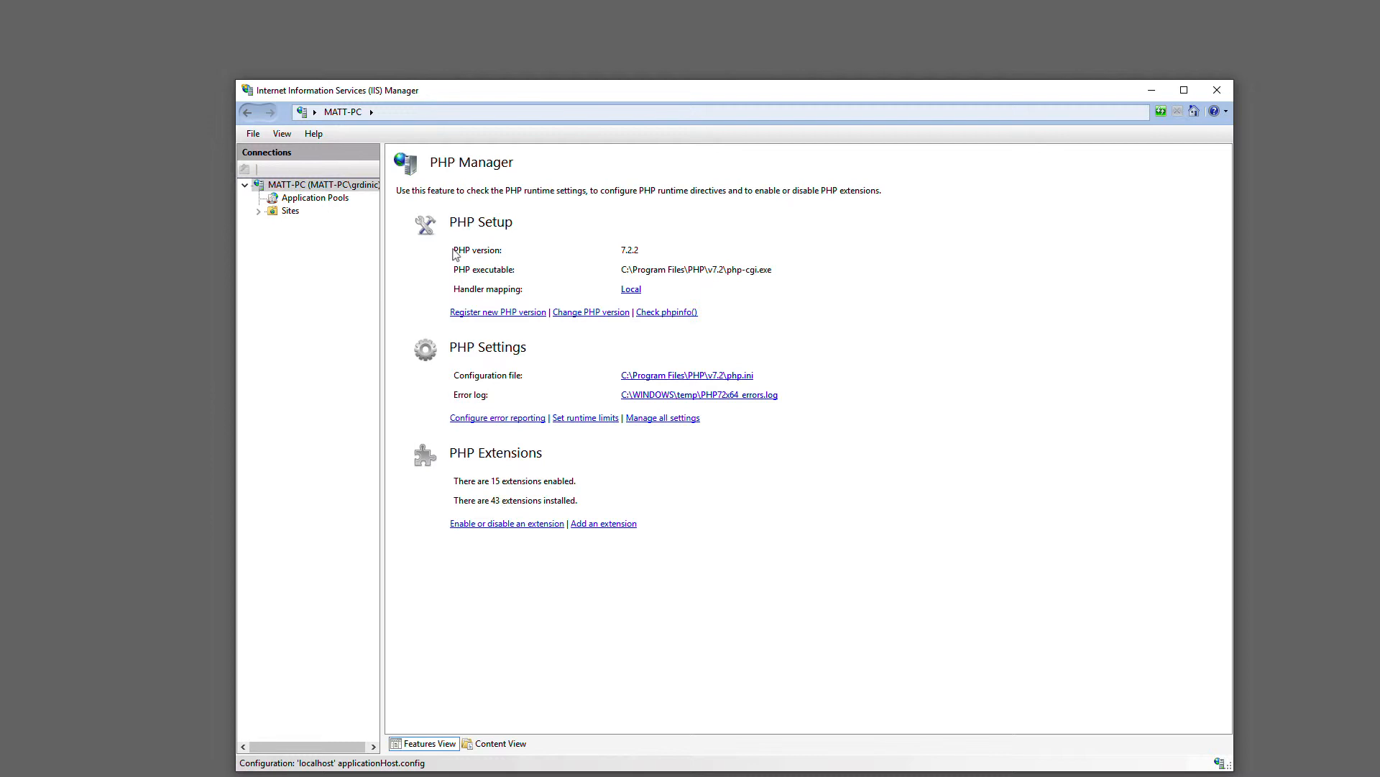
left_click(723, 381)
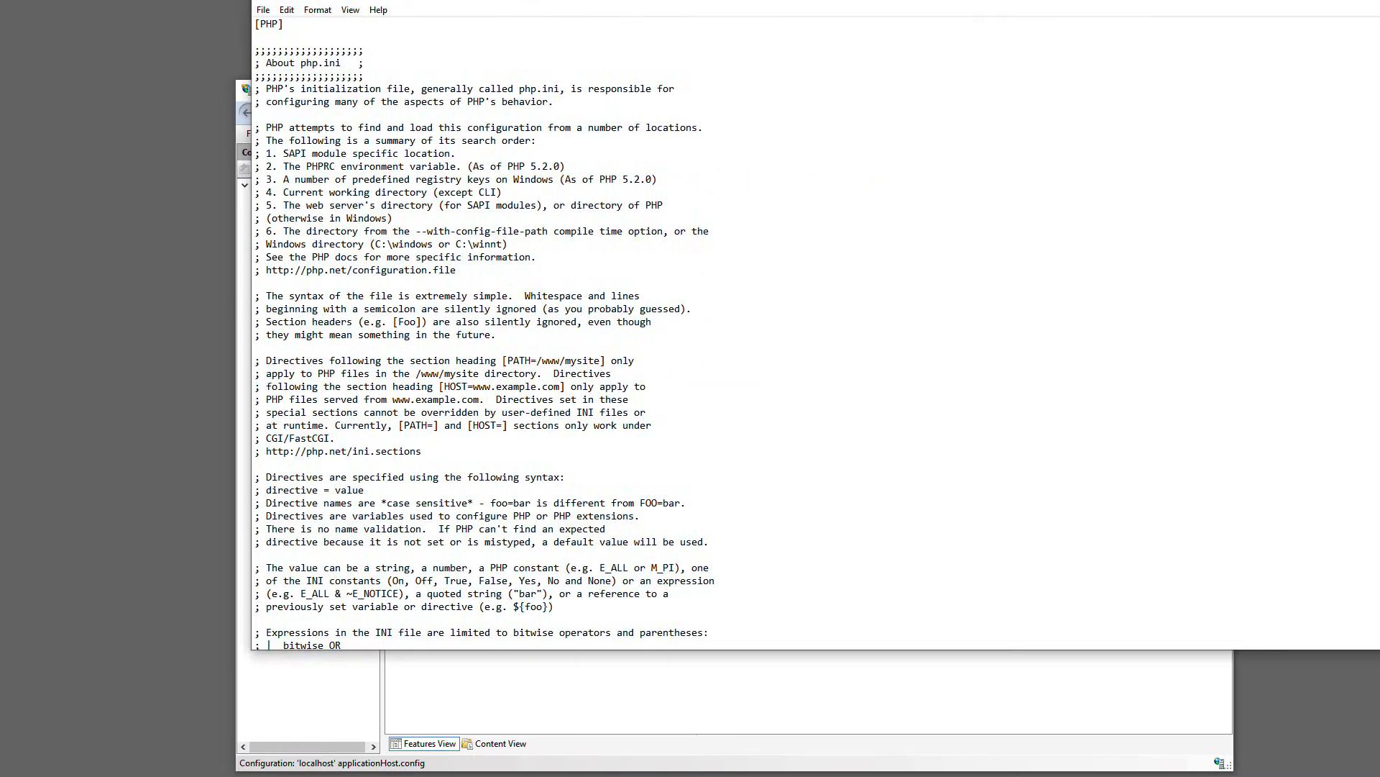
left_click(1324, 87)
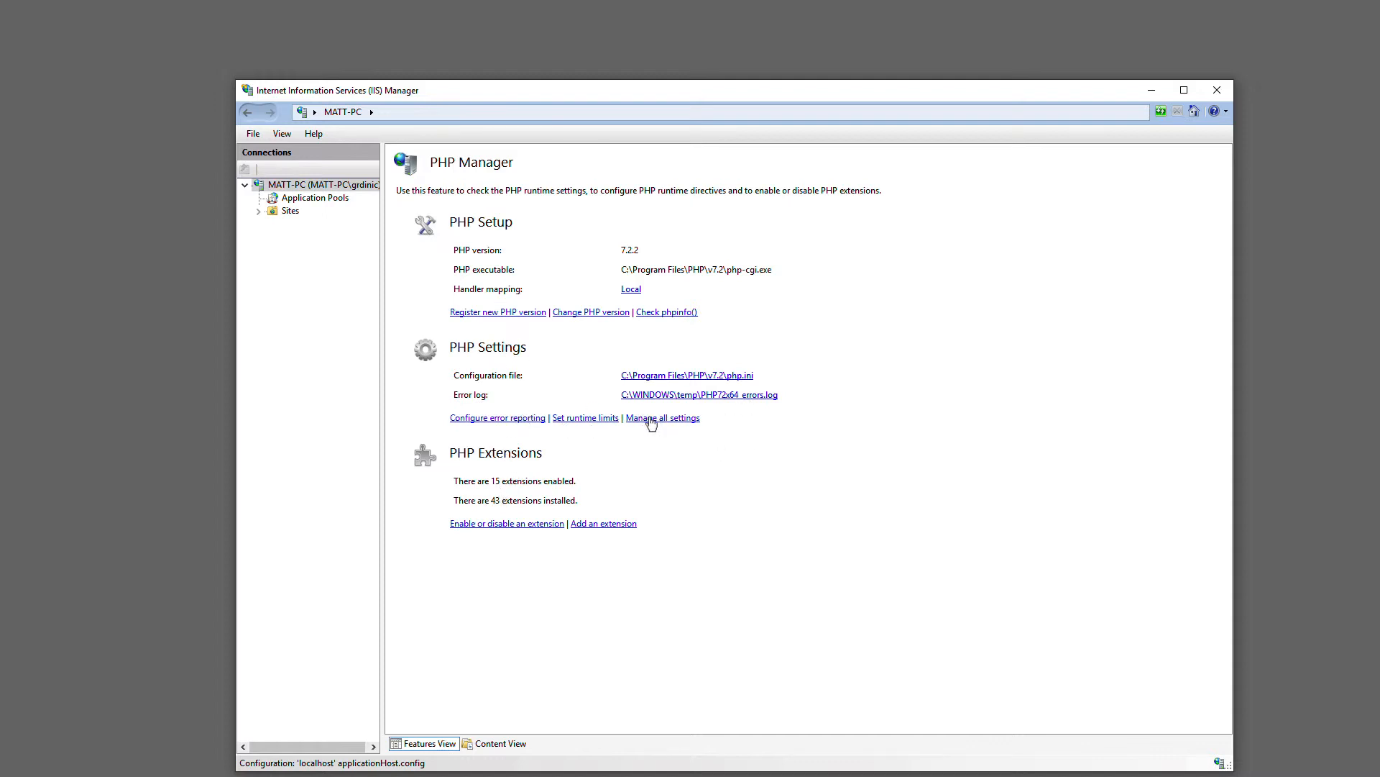
left_click(245, 115)
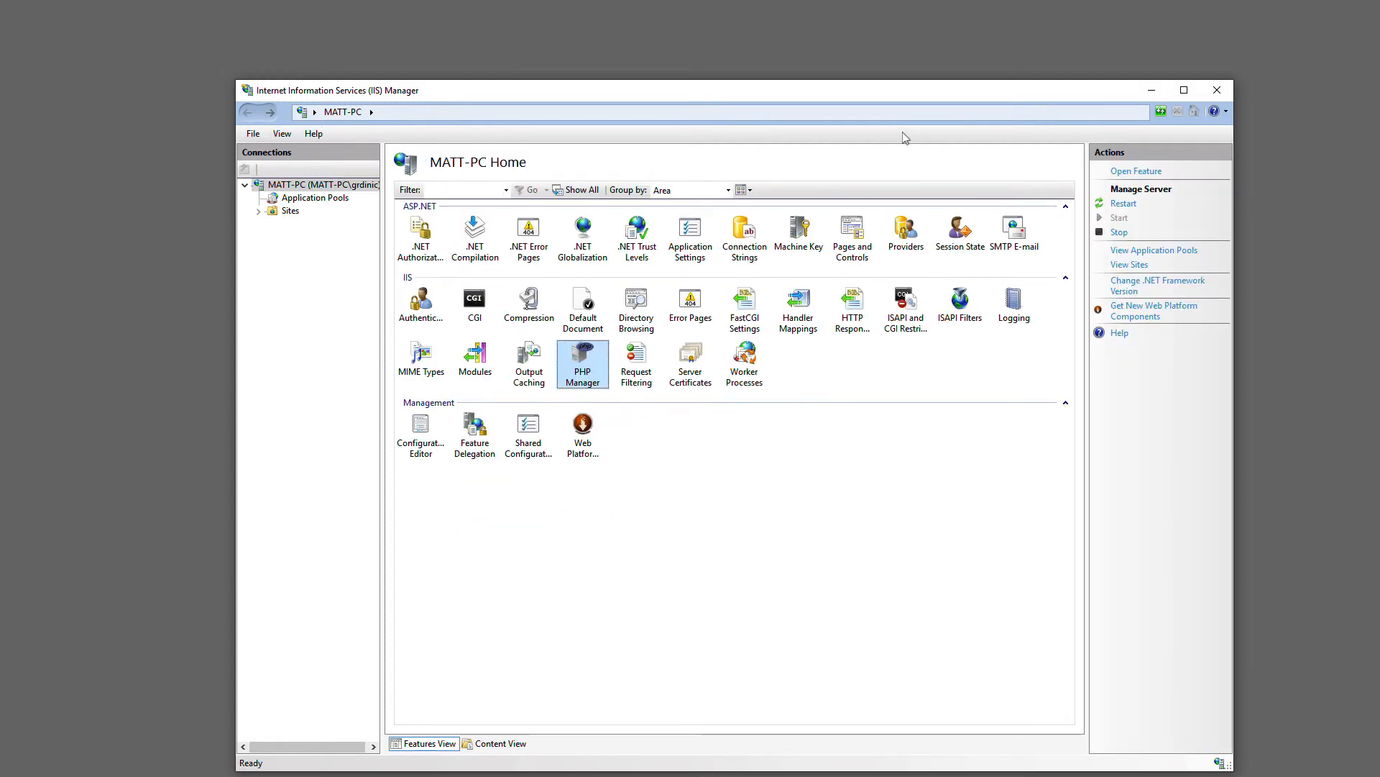
Expand Sites in IIS Manager and start adding a new website
left_click_drag(692, 91, 682, 89)
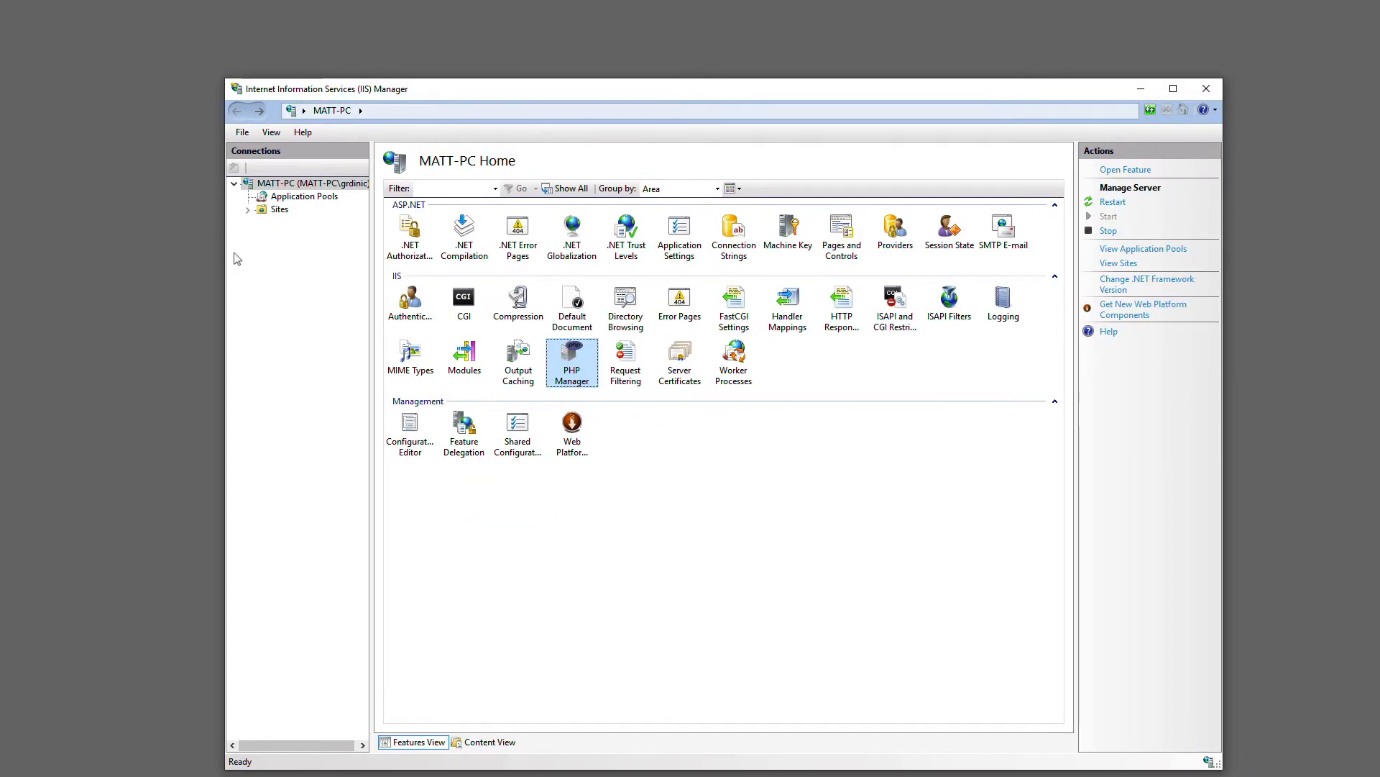
left_click(250, 209)
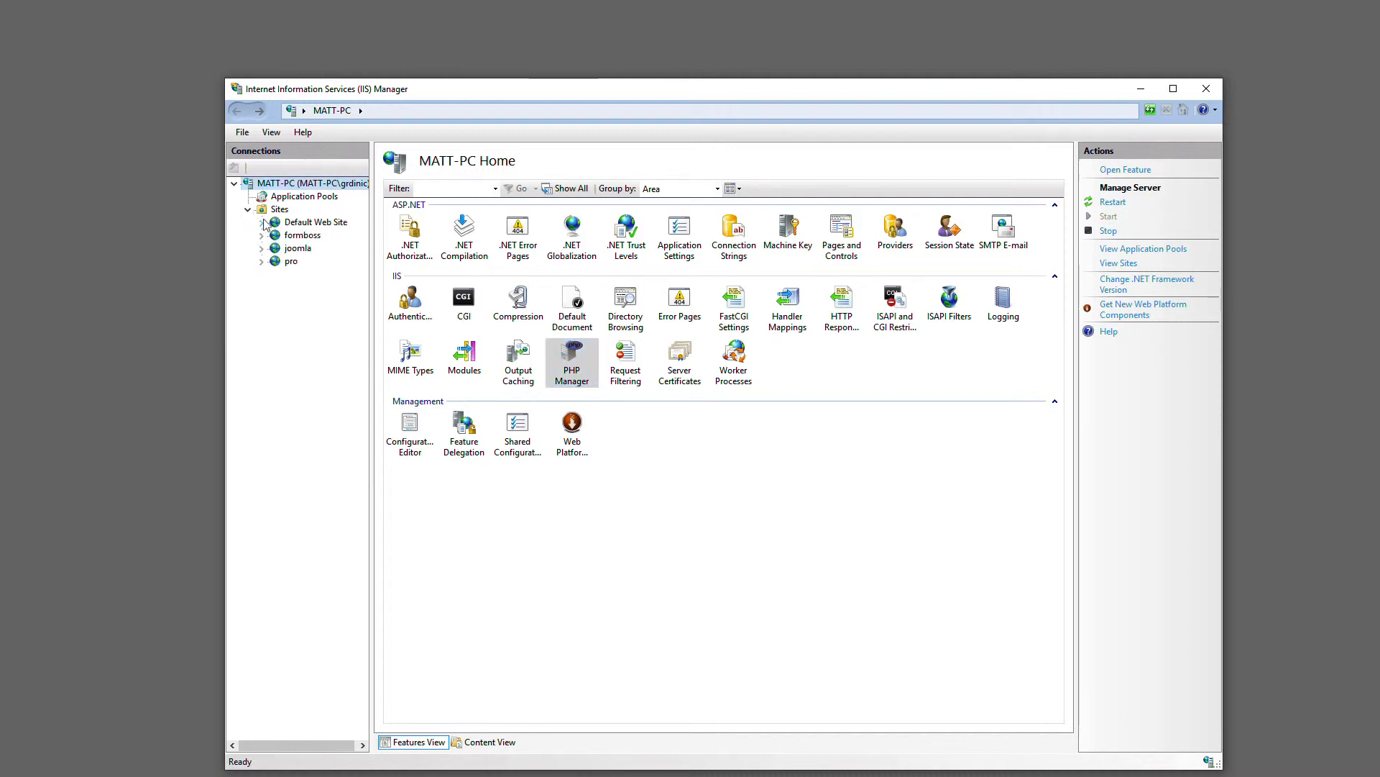
right_click(270, 209)
left_click(294, 226)
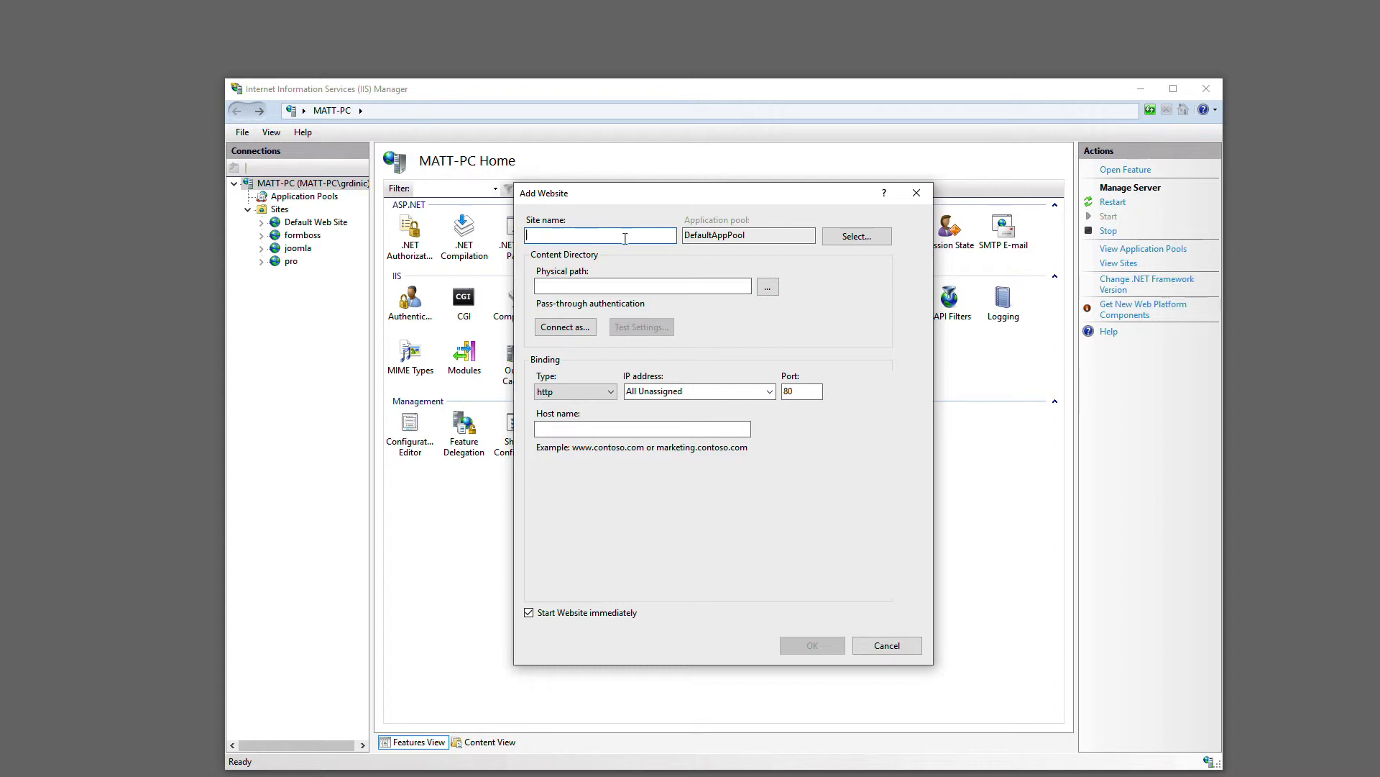
Browse to C:\inetpub\wwwroot\rackforms for the new website's physical path, and cancel the folder selection
left_click(772, 286)
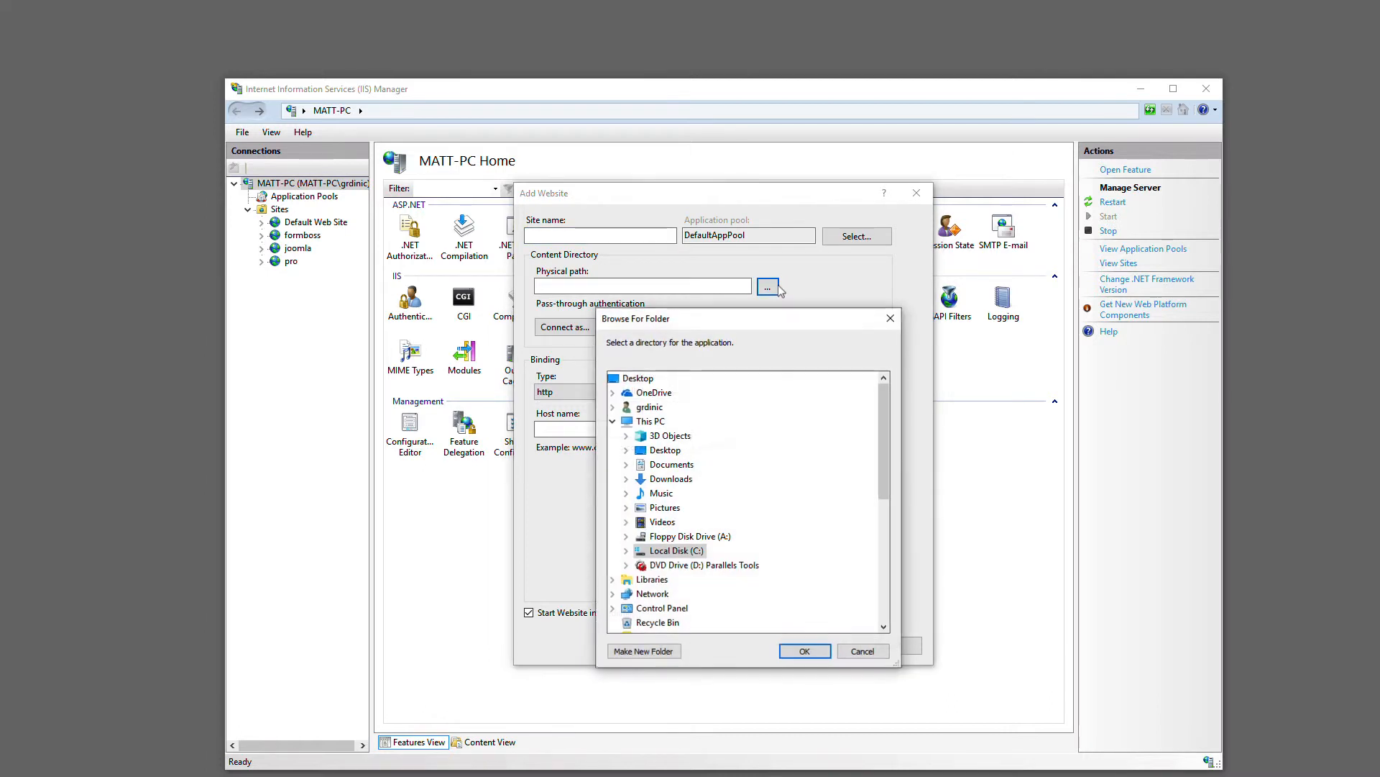
left_click(626, 550)
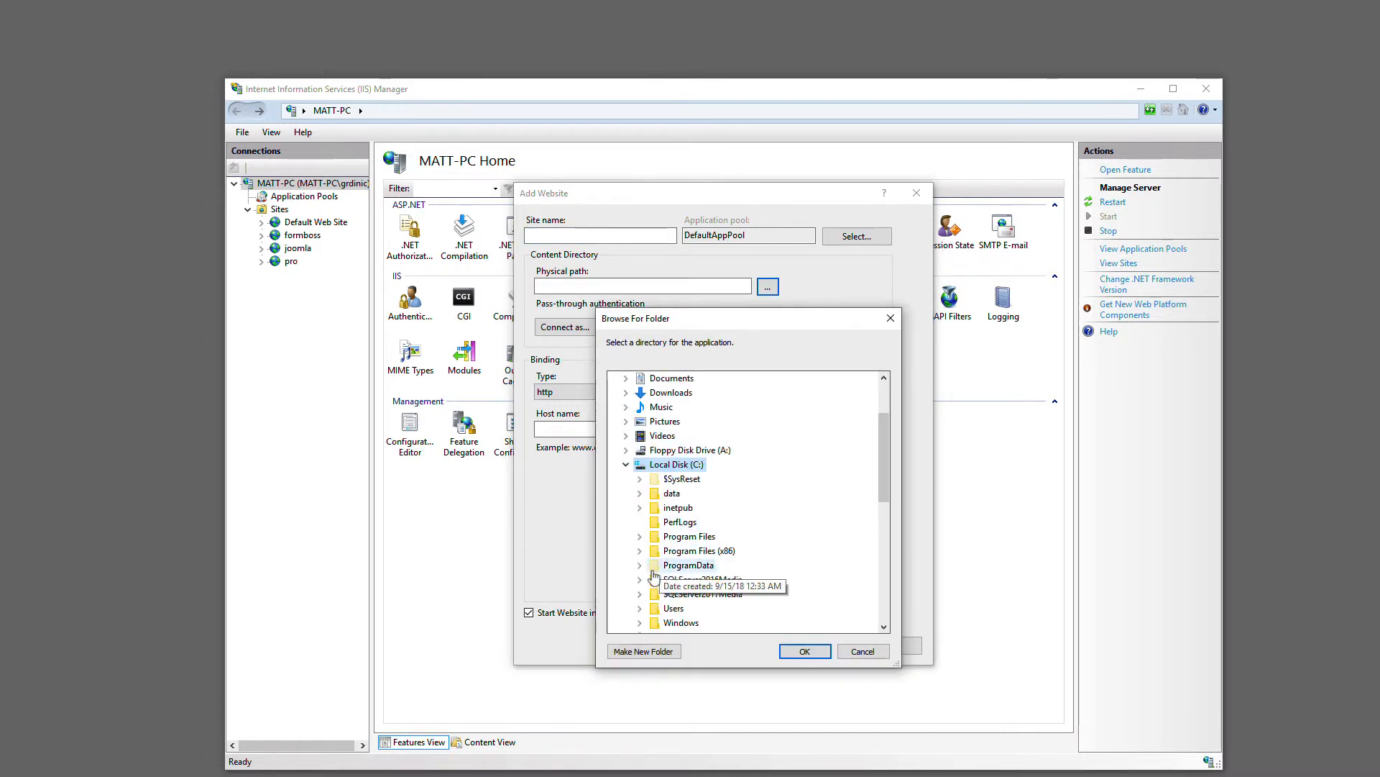
left_click(639, 507)
left_click(656, 579)
scroll(748, 546, "down", 1)
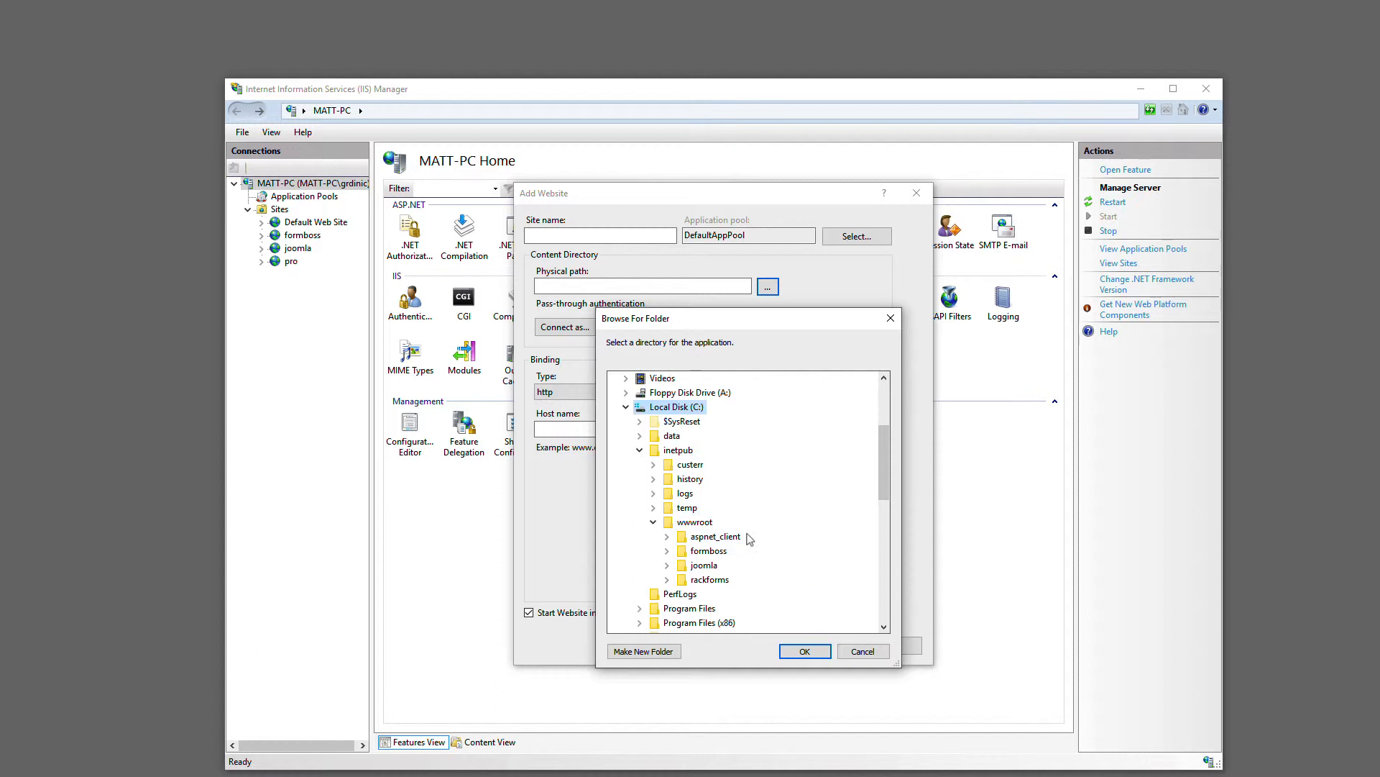
left_click(708, 581)
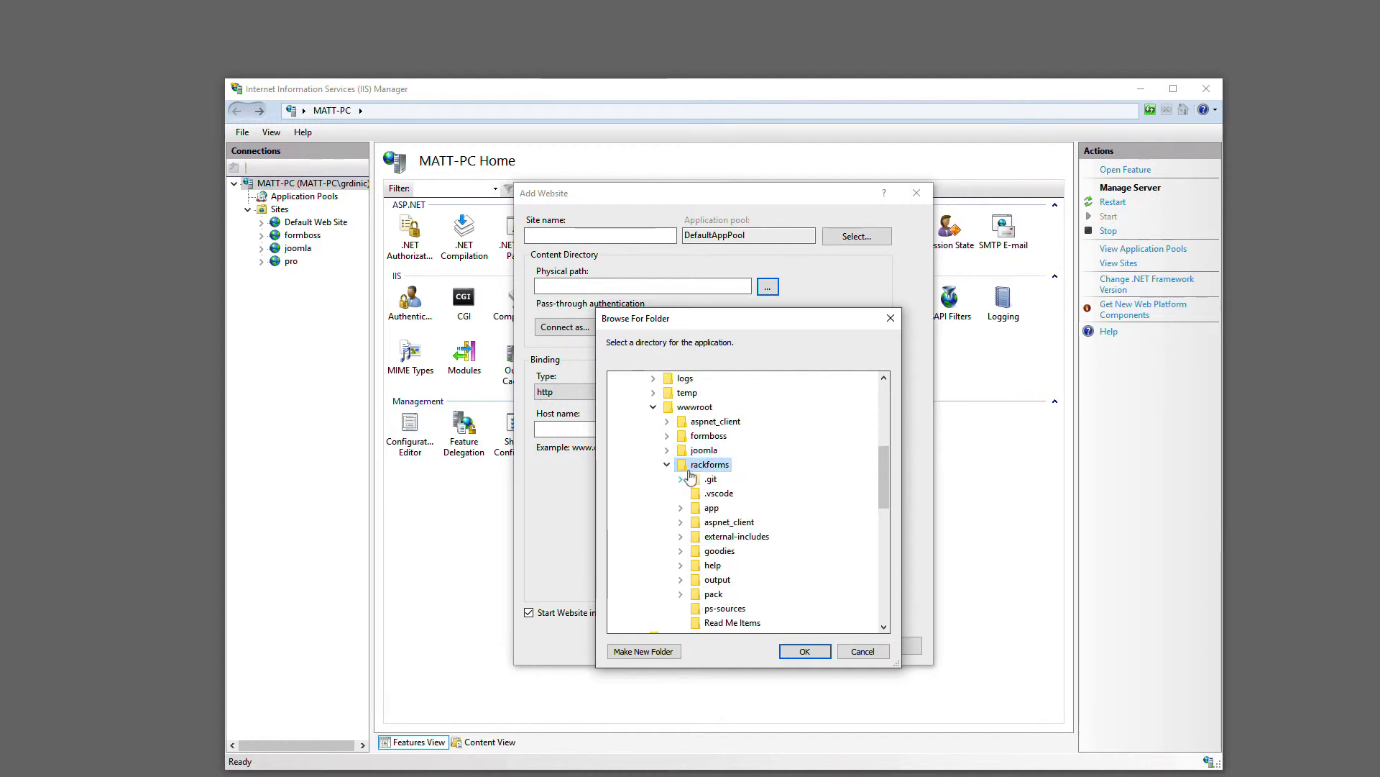
left_click(863, 651)
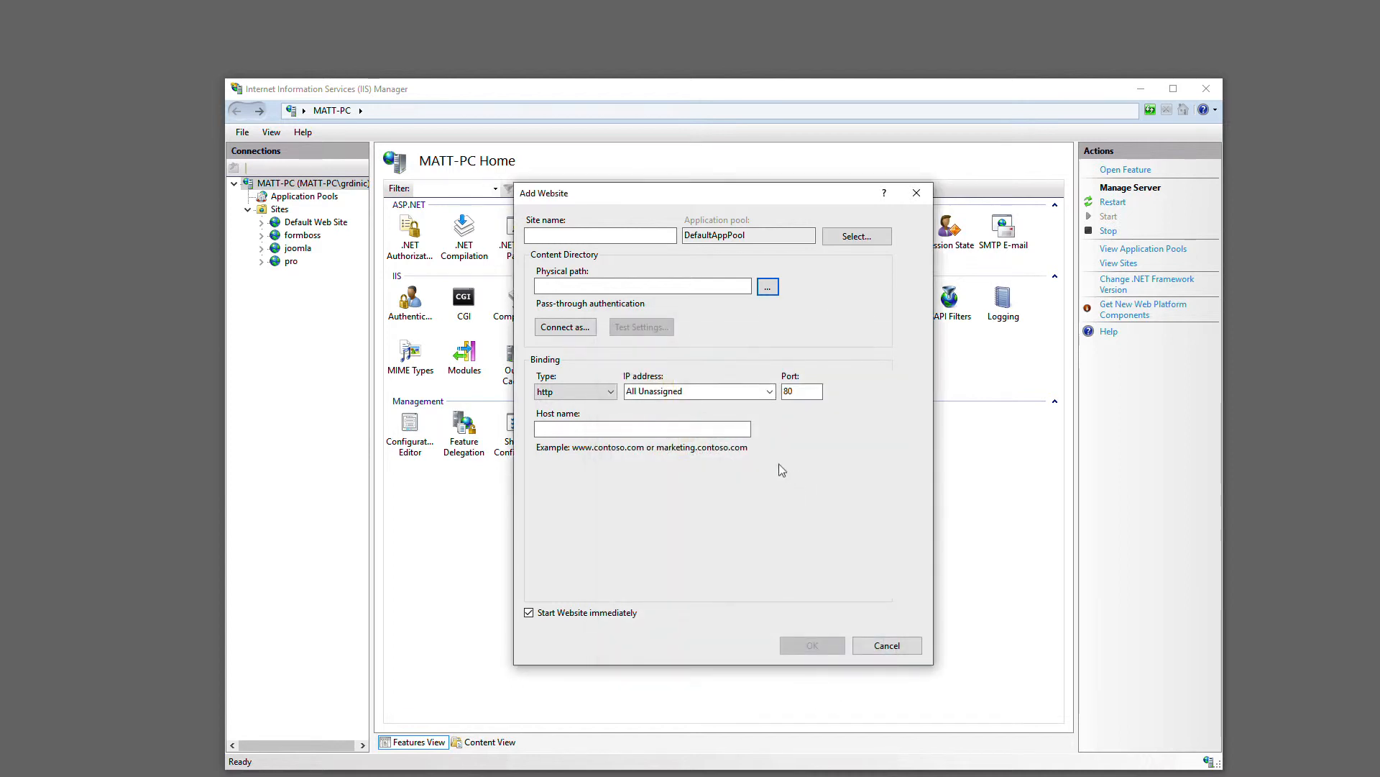
Switch to Firefox, go back to the Additional Links on the RackForms installation page, and return to IIS Manager
left_click(572, 428)
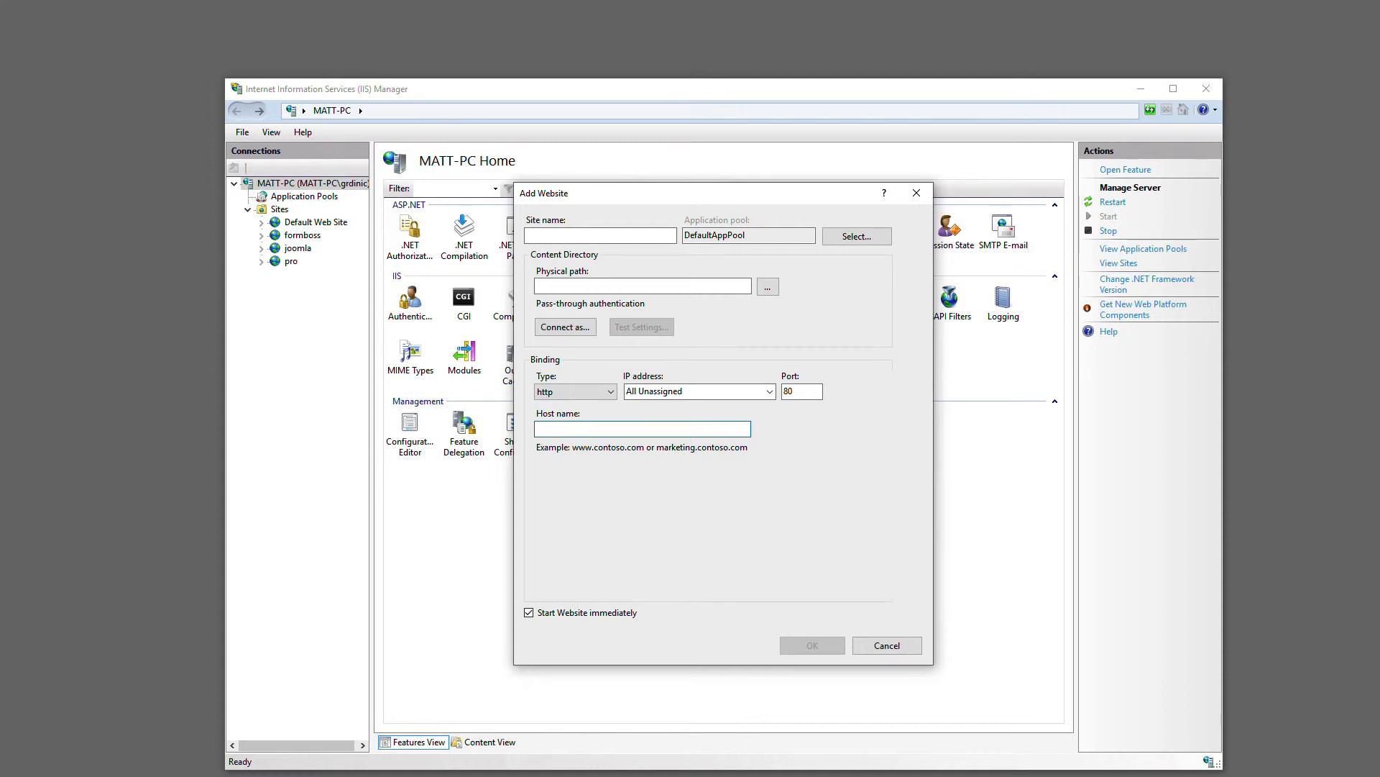
key("alt+Tab")
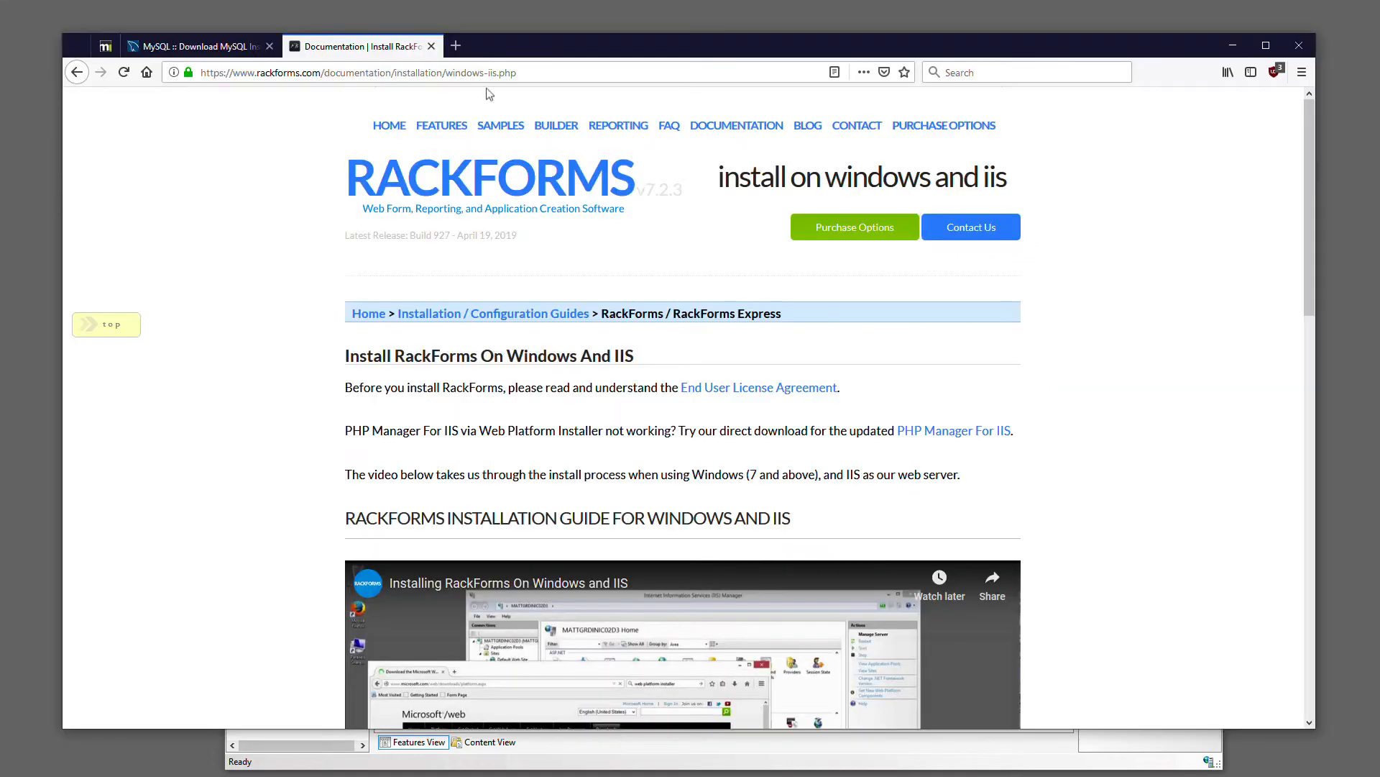
left_click(77, 72)
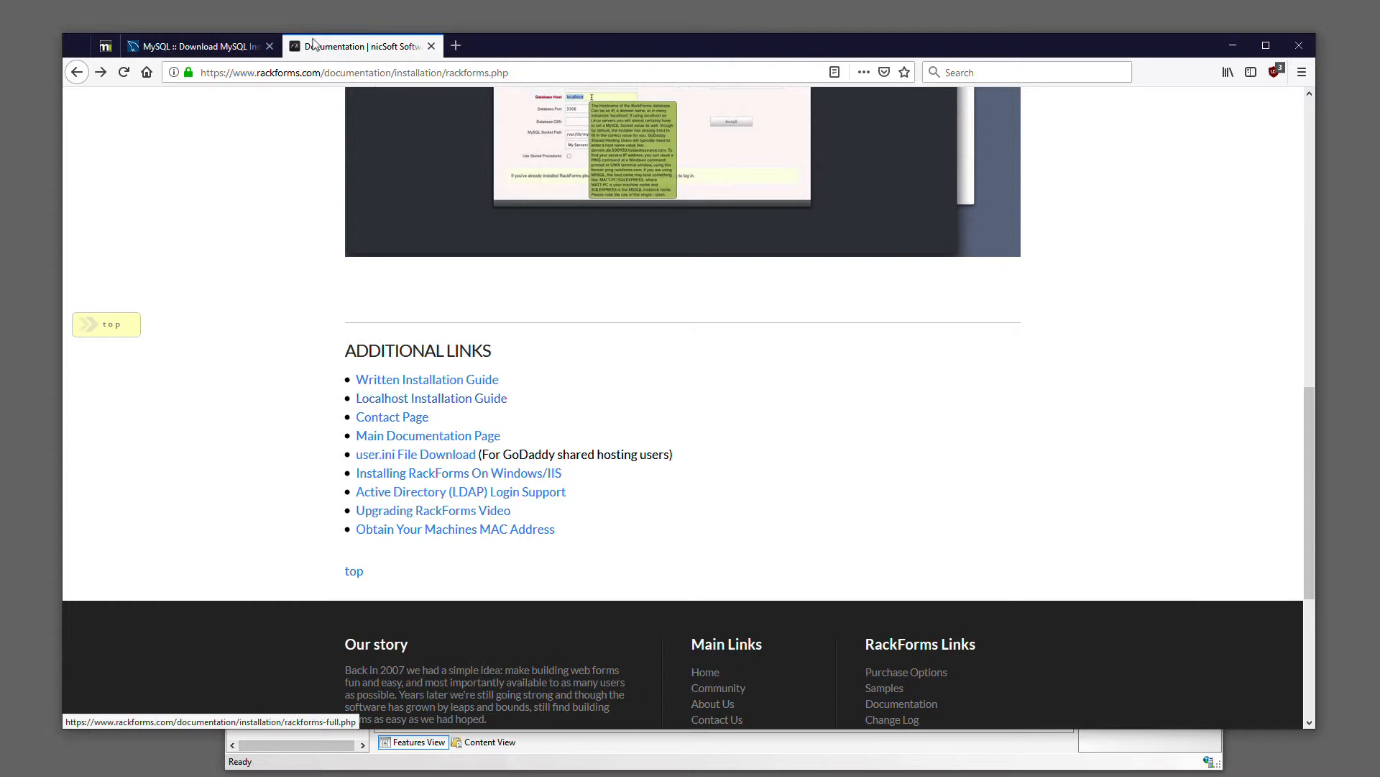
left_click(1235, 46)
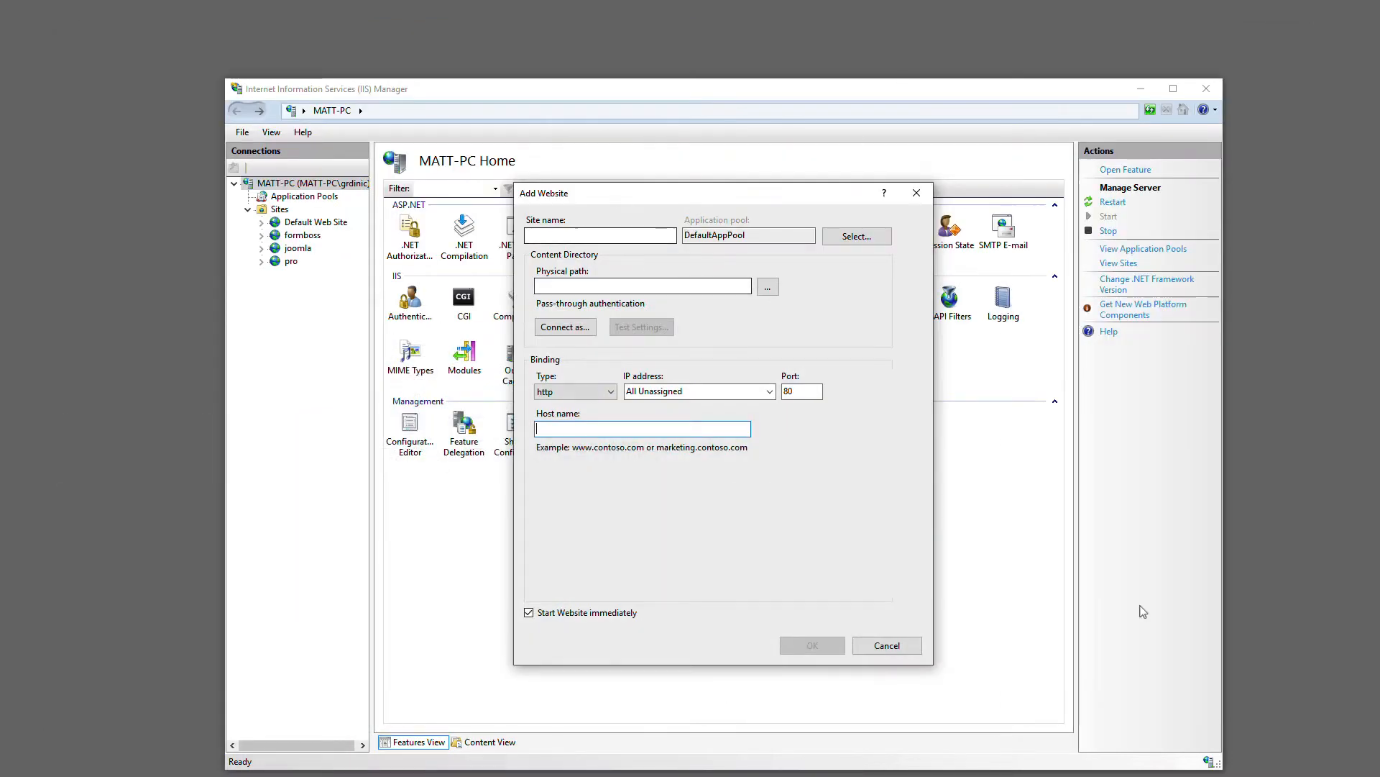
Cancel adding the website and view the existing Default Web Site and pro site under Sites
left_click(902, 646)
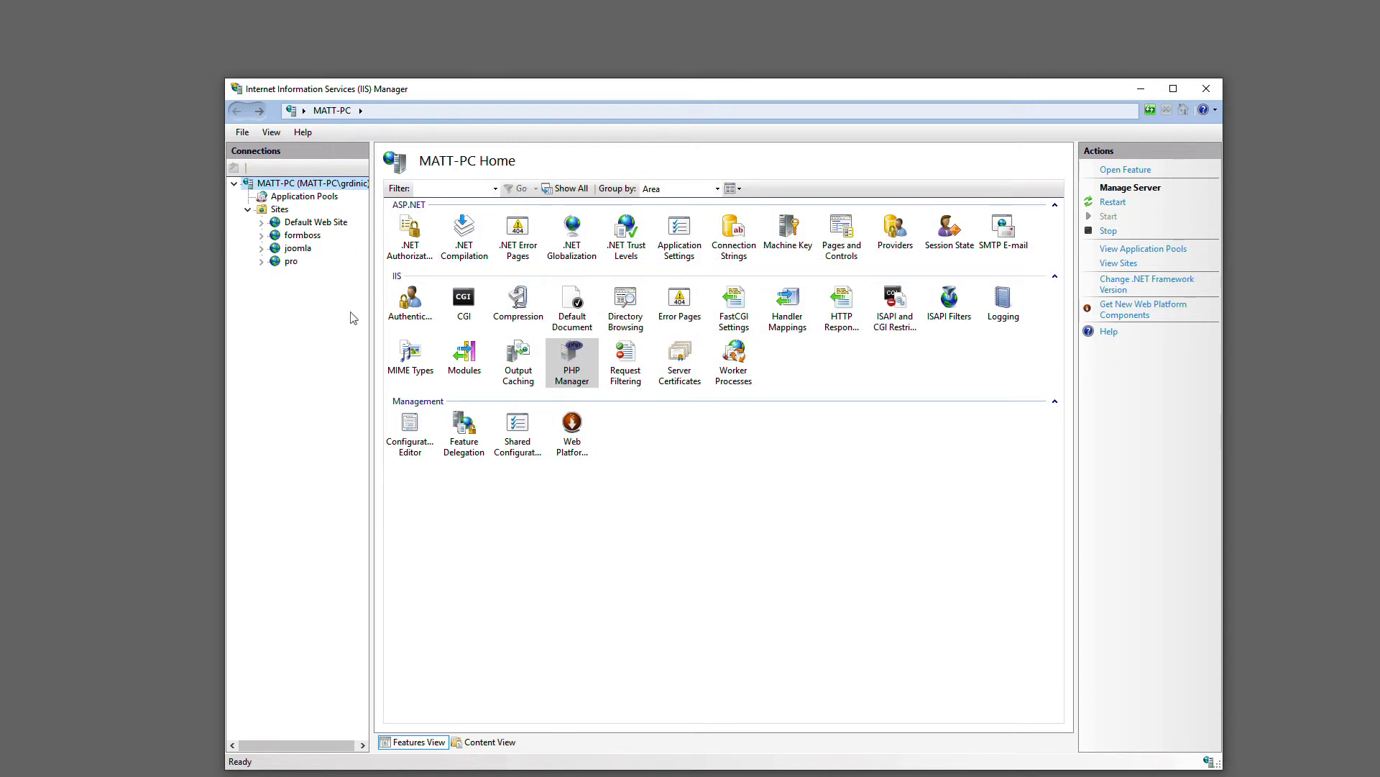
left_click(333, 224)
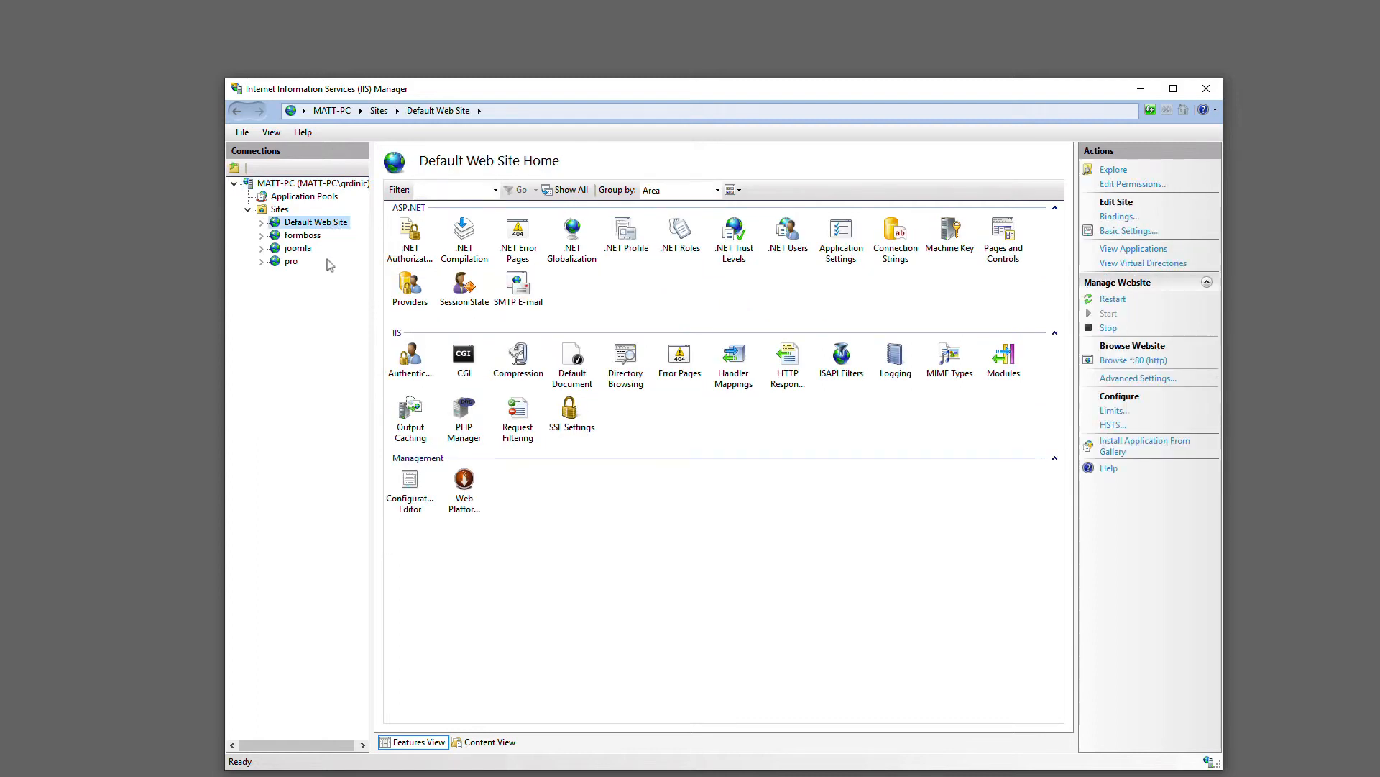
left_click(292, 261)
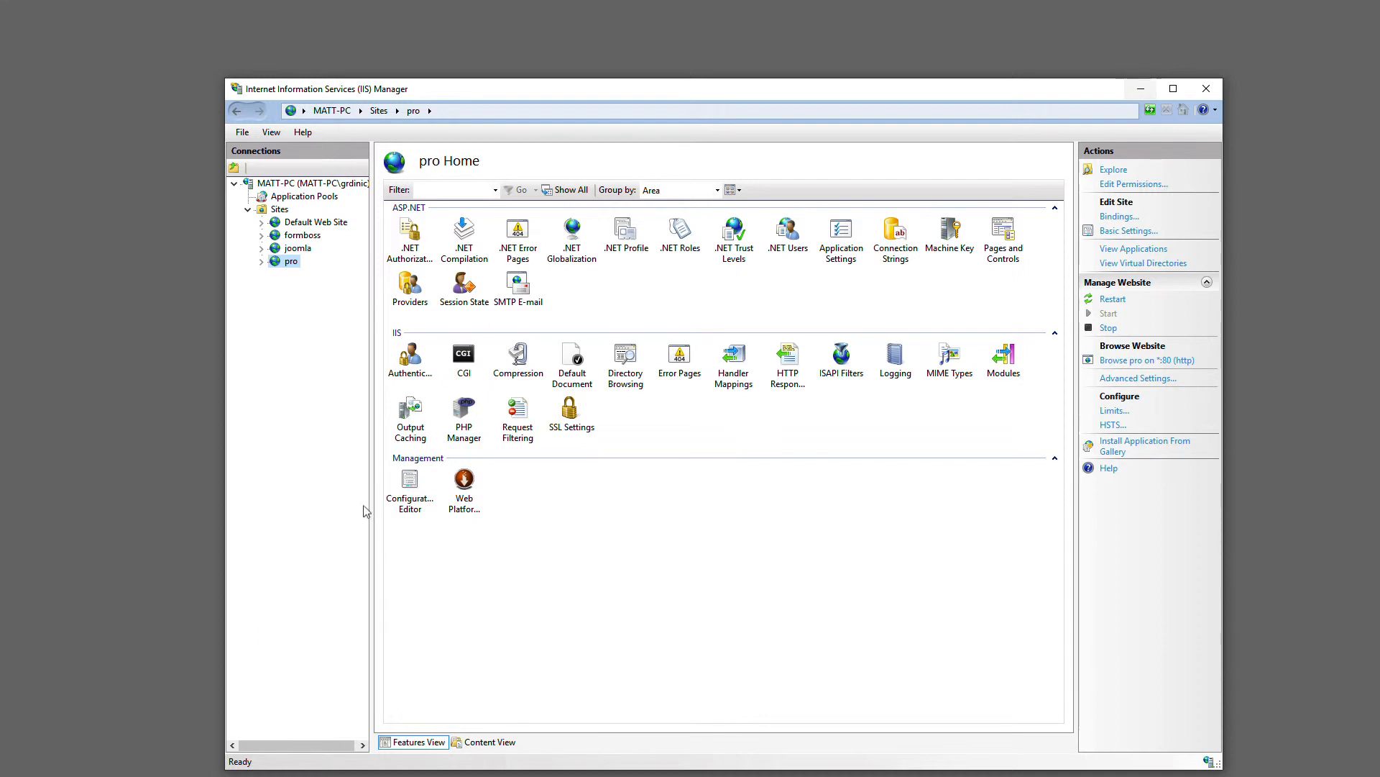
Switch to File Explorer and rename install.php.old in the wwwroot\rackforms folder to install.php
key("alt+Tab")
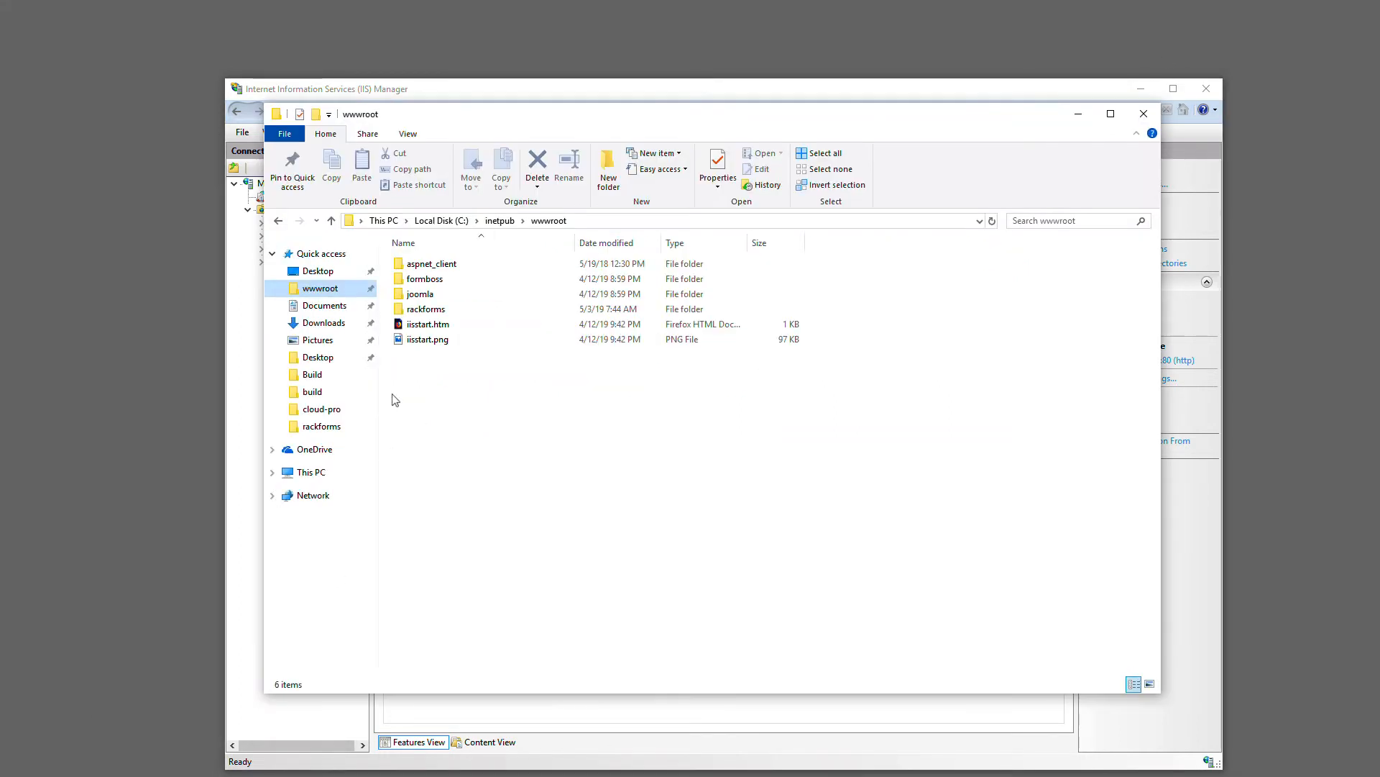
double_click(436, 311)
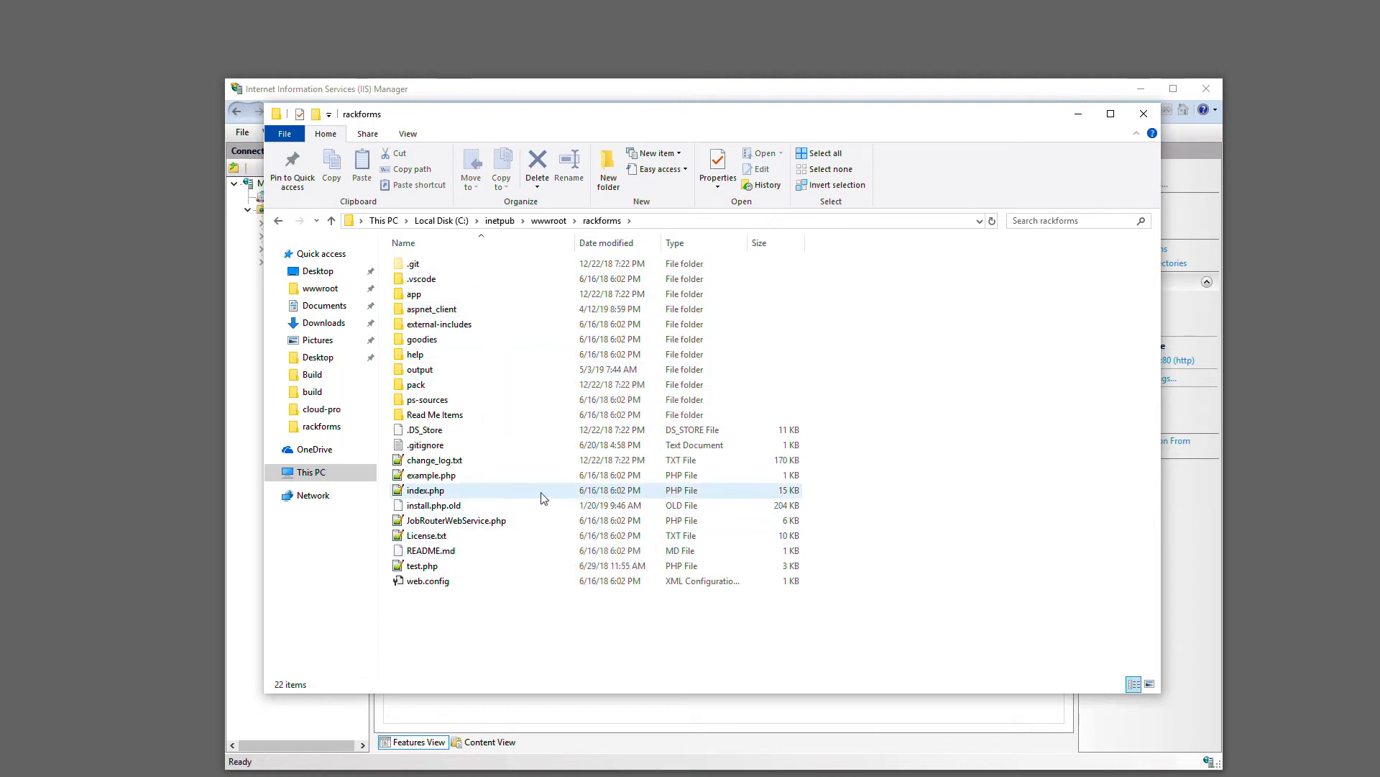
left_click(449, 507)
left_click(460, 506)
left_click(478, 506)
key("BackSpace")
key("BackSpace")
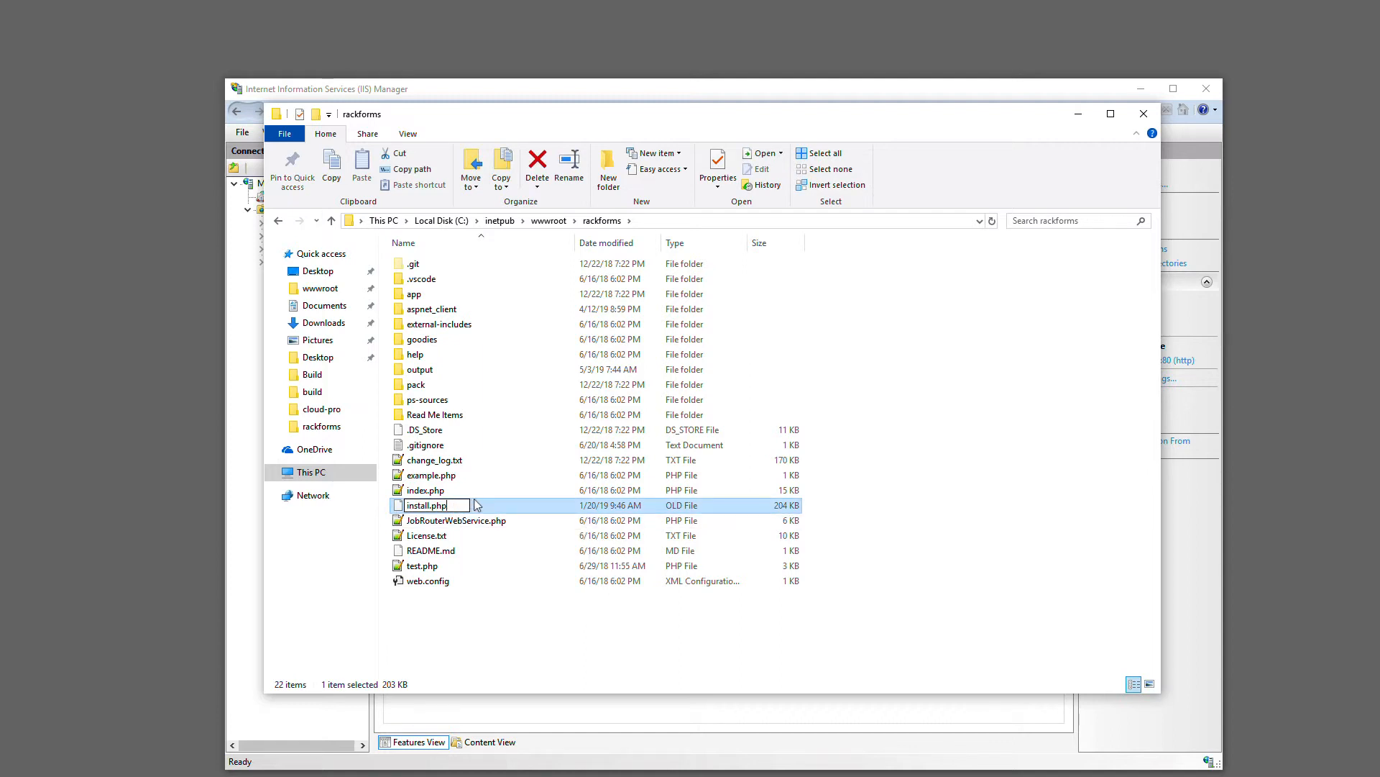
key("Return")
left_click(769, 438)
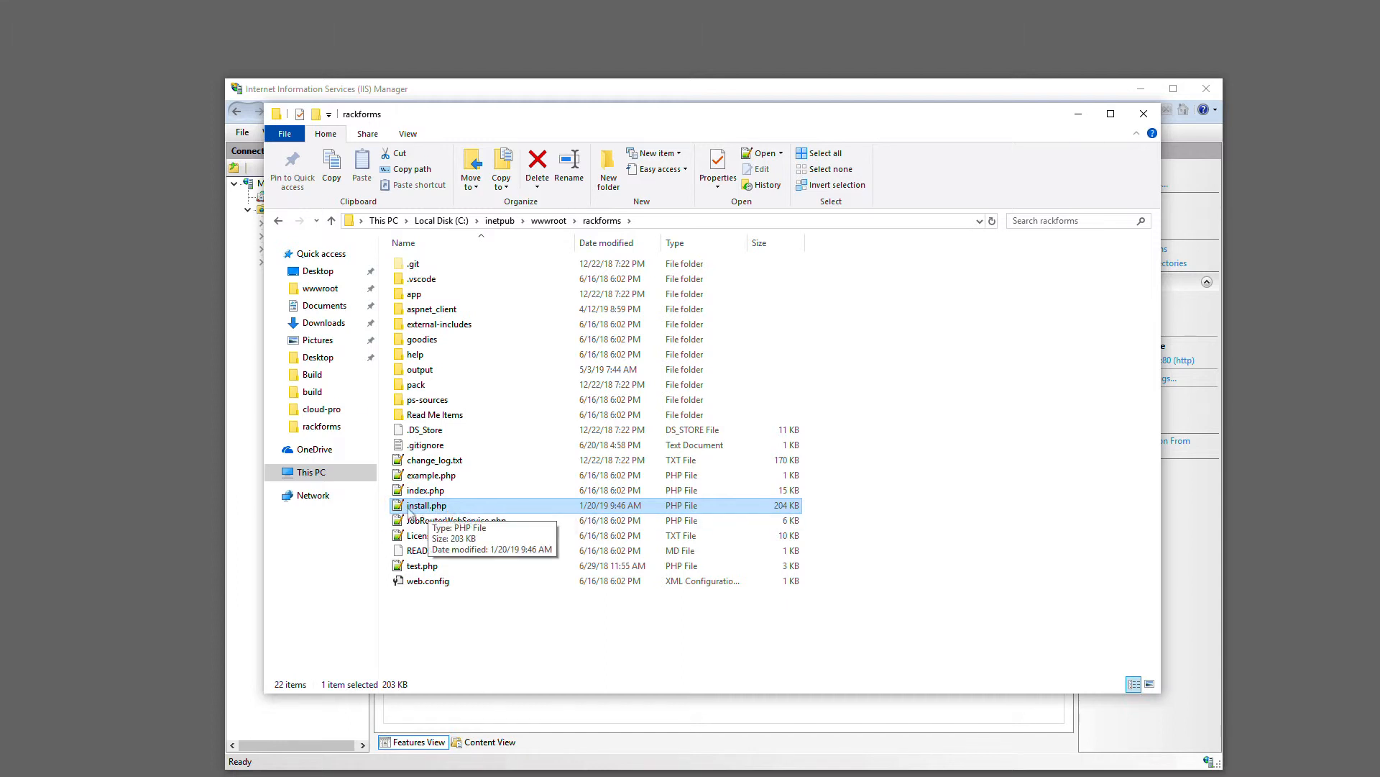
Switch to Firefox and load the RackForms installer at pro/install.php in the RackForms editor's tab
key("alt+Tab")
left_click(105, 46)
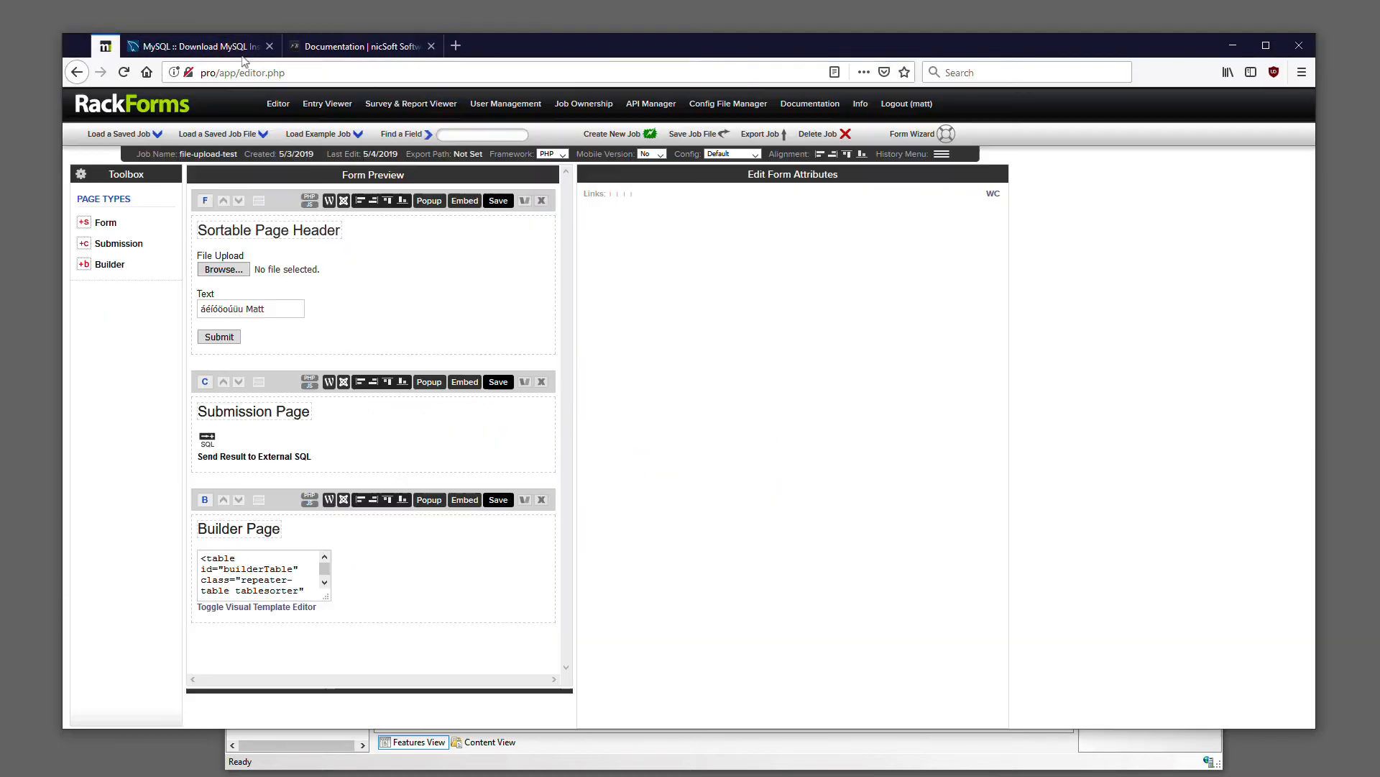
left_click(471, 67)
left_click(471, 67)
key("ctrl+shift+Left")
key("ctrl+shift+Left")
key("ctrl+shift+Left")
key("BackSpace")
key("Return")
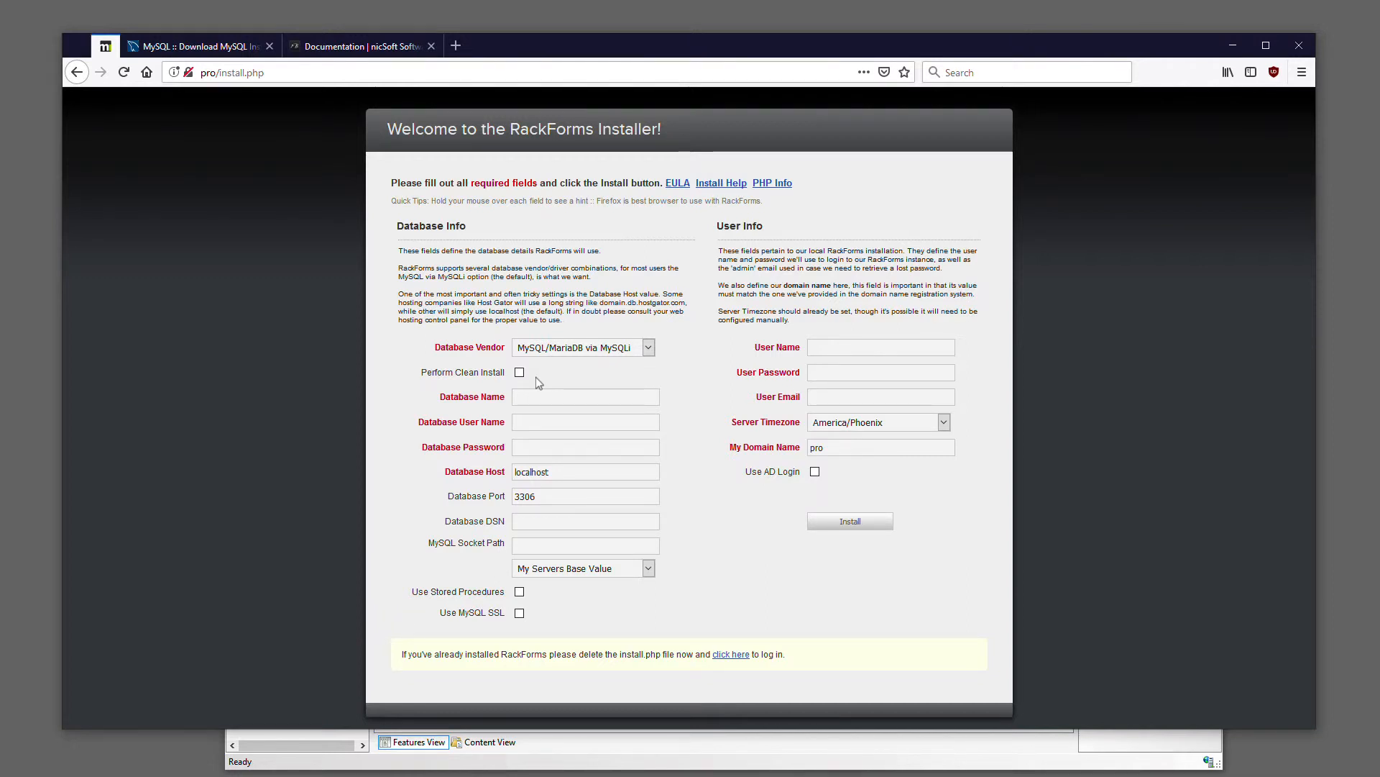
Keep MySQL/MariaDB via MySQLi as the database vendor and set the Database Name to rackforms
left_click(559, 349)
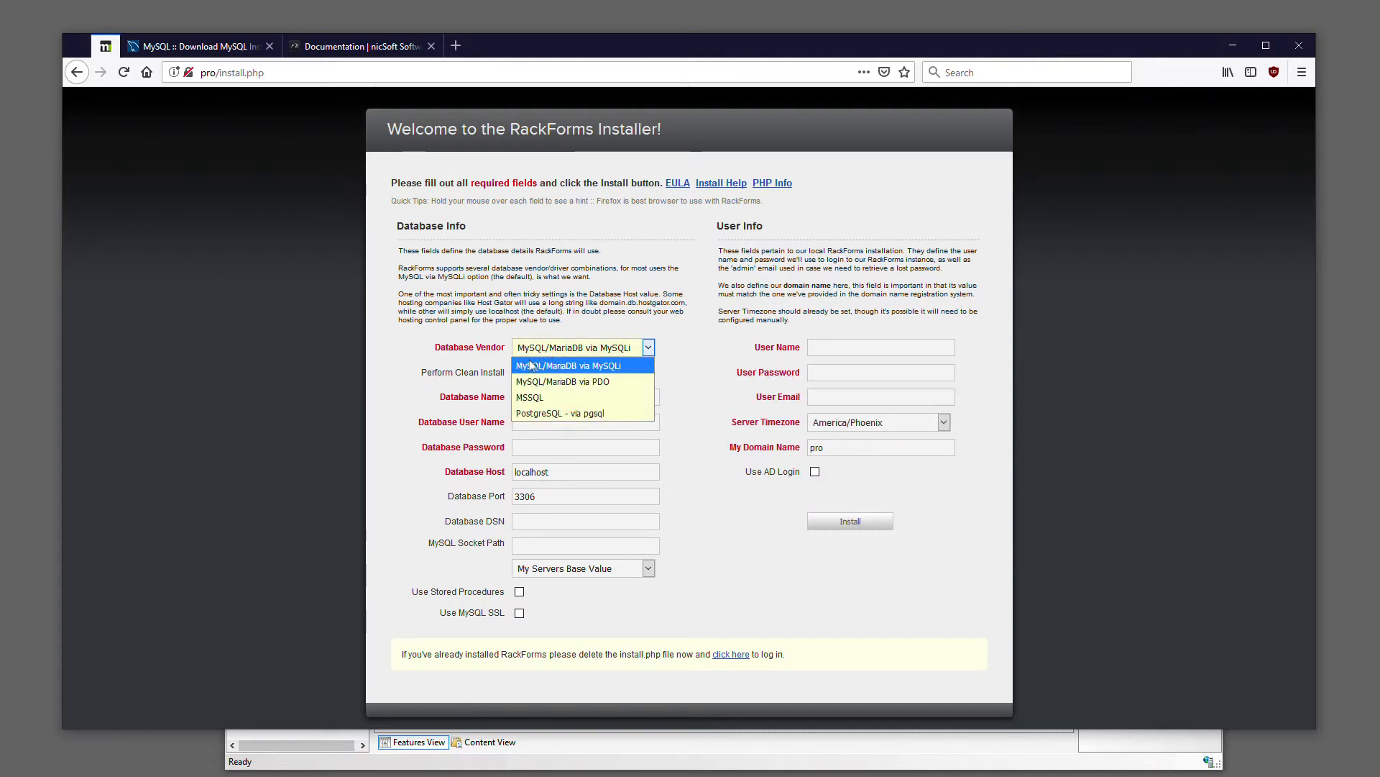
left_click(570, 354)
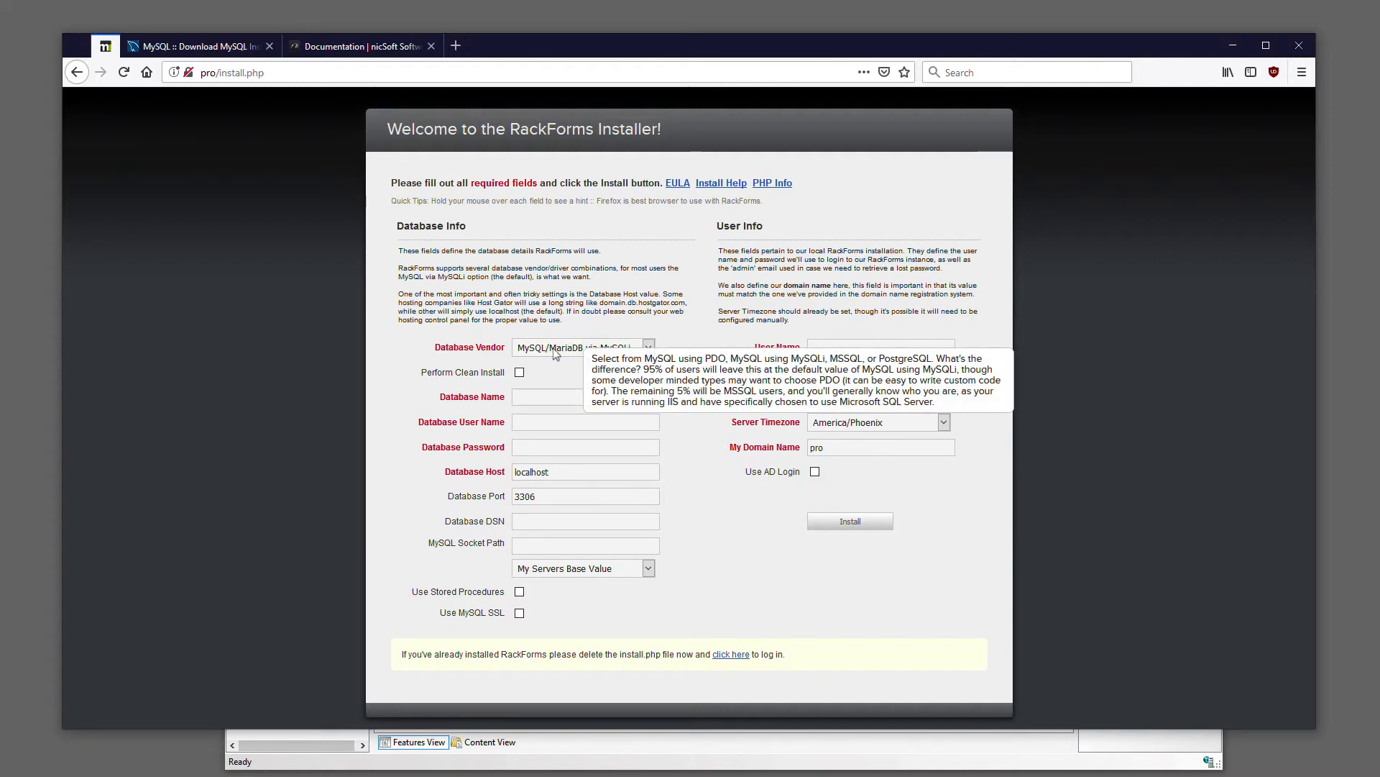
left_click(526, 397)
type("rackforms")
key("Tab")
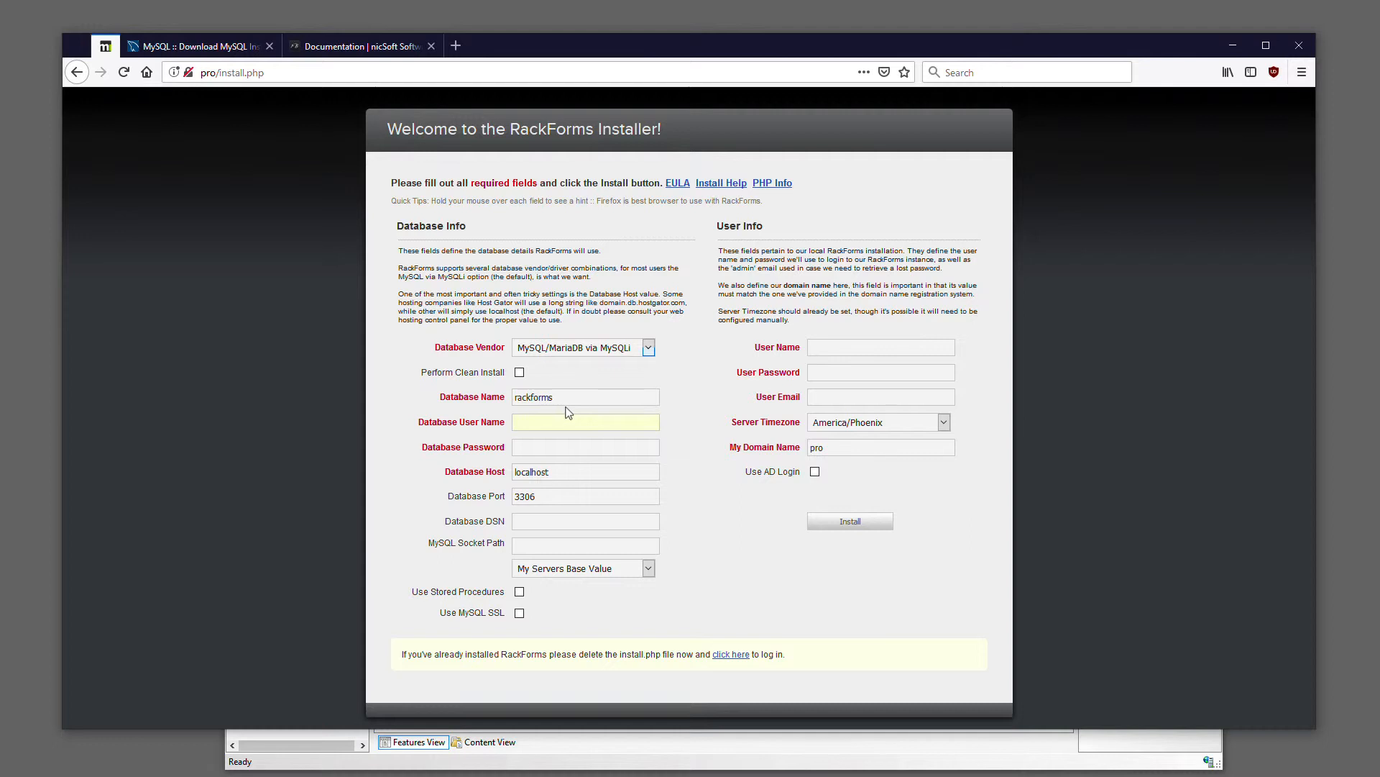
Set the Database User Name to rackforms and enter the database password, keeping localhost as the host
type("rackfrosm")
key("BackSpace")
key("BackSpace")
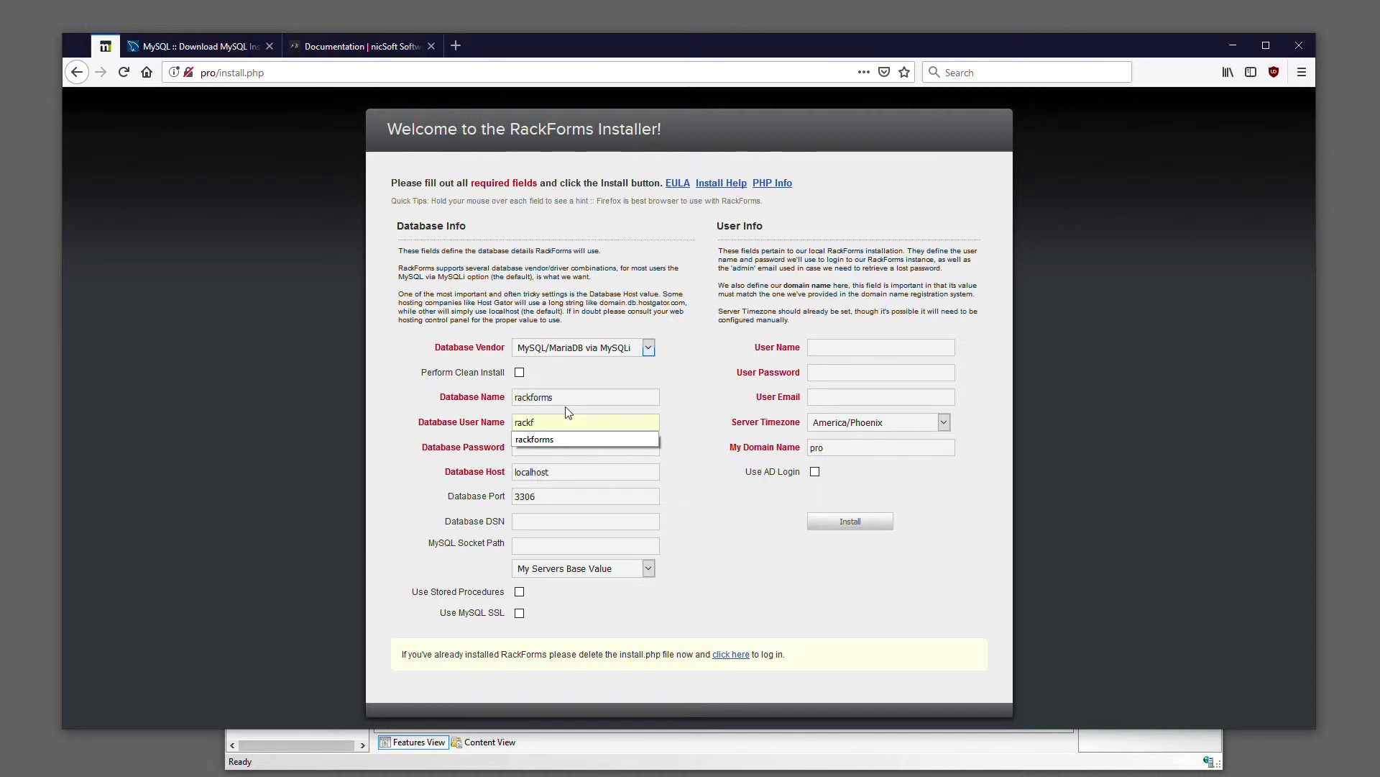
key("Tab")
type("pass")
key("Tab")
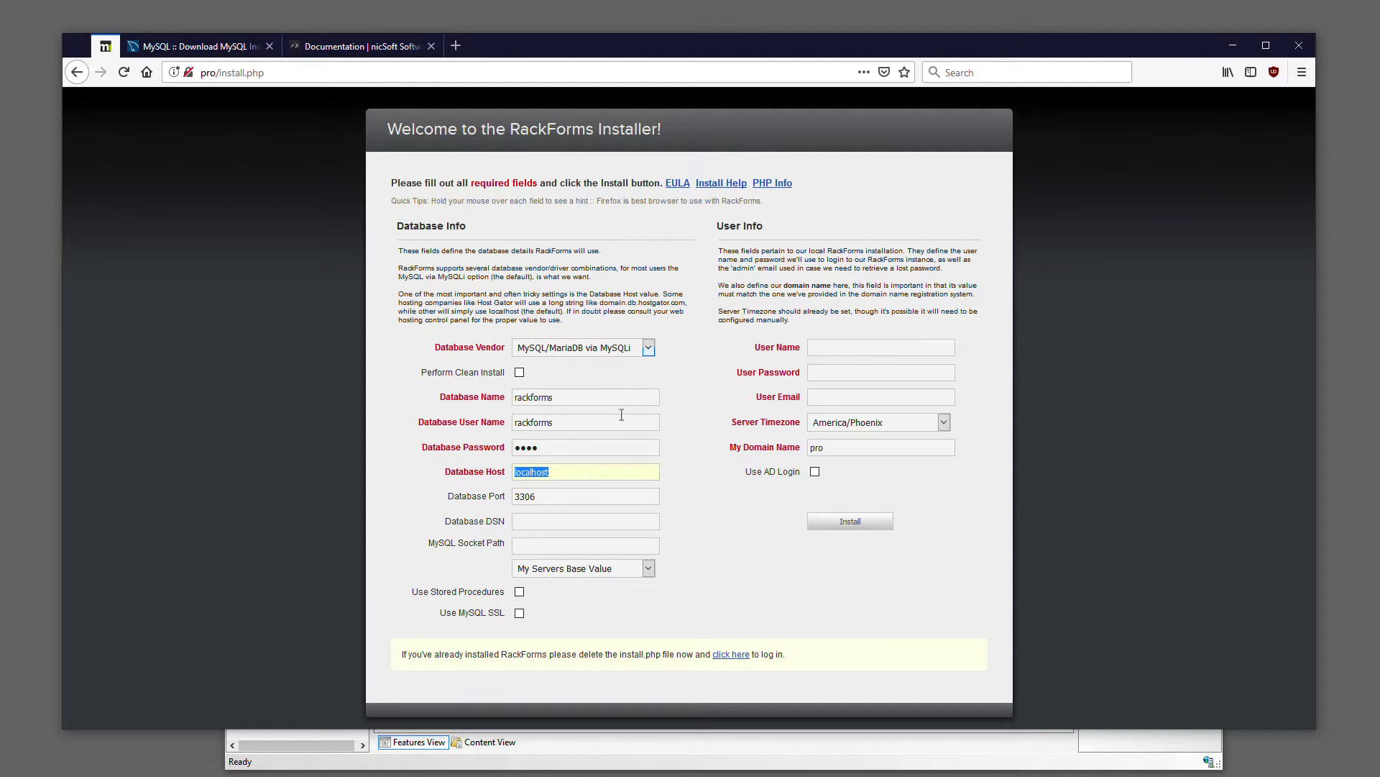
Fill in the User Info section with the admin's user name, user password and e-mail address
left_click(863, 353)
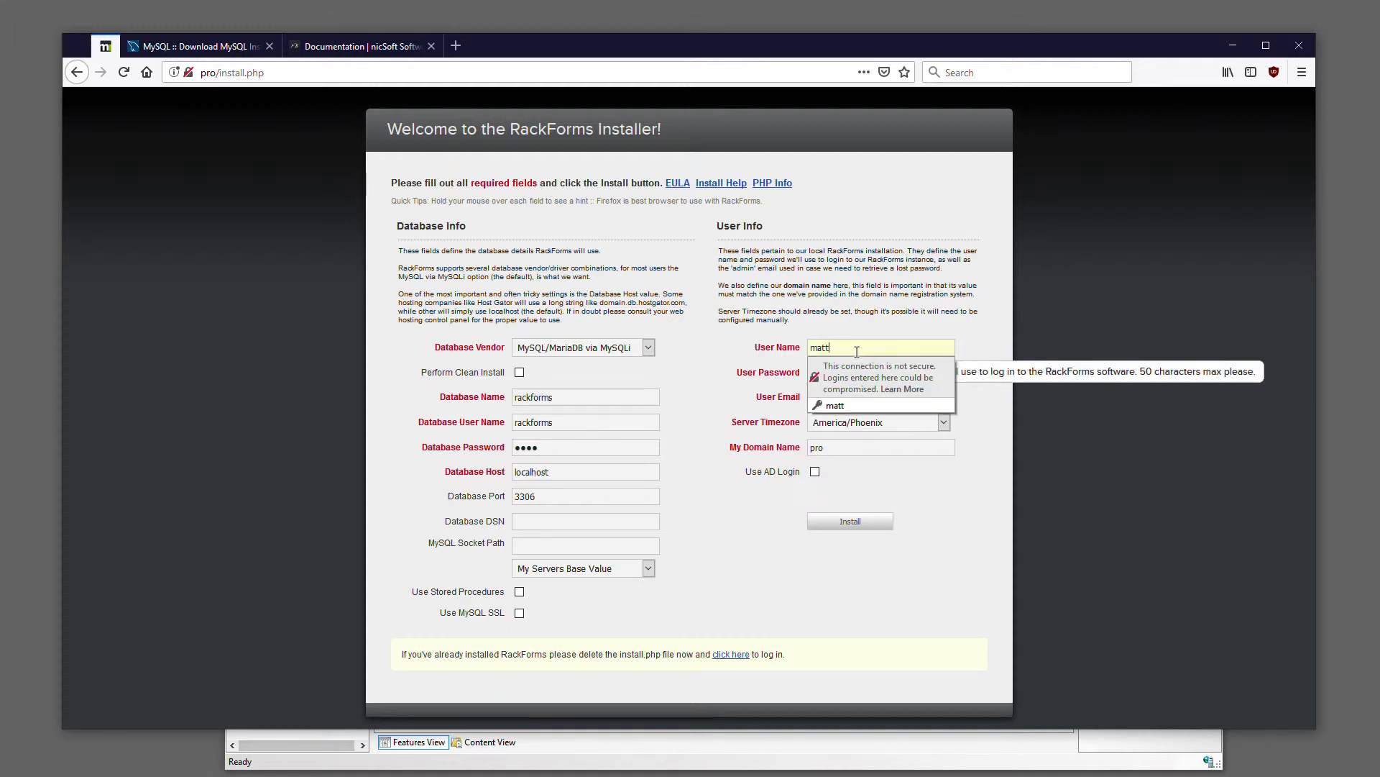
key("Tab")
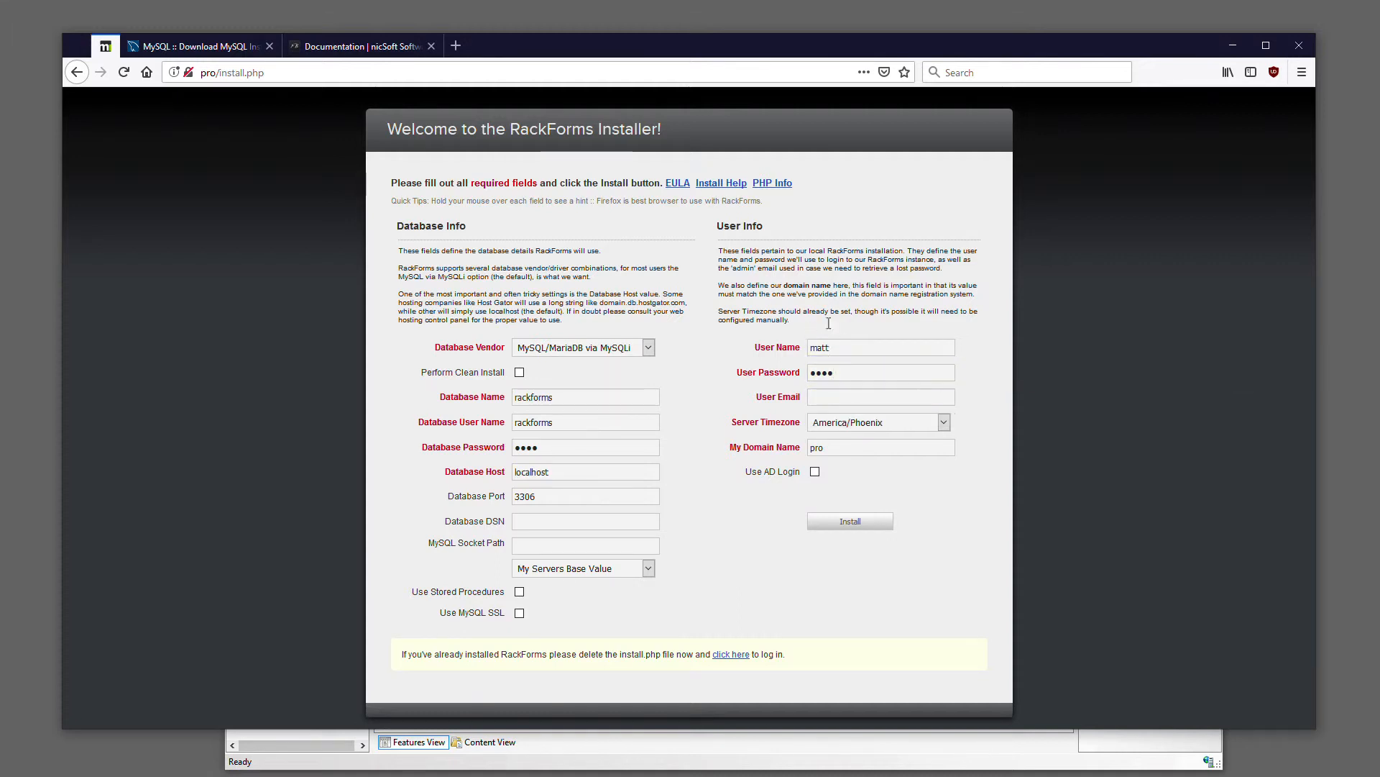
key("Tab")
type("info")
key("Down")
key("Return")
key("Tab")
Keep America/Phoenix as the Server Timezone and pro as My Domain Name, and run the installation
left_click(944, 422)
left_click(1015, 410)
left_click(842, 448)
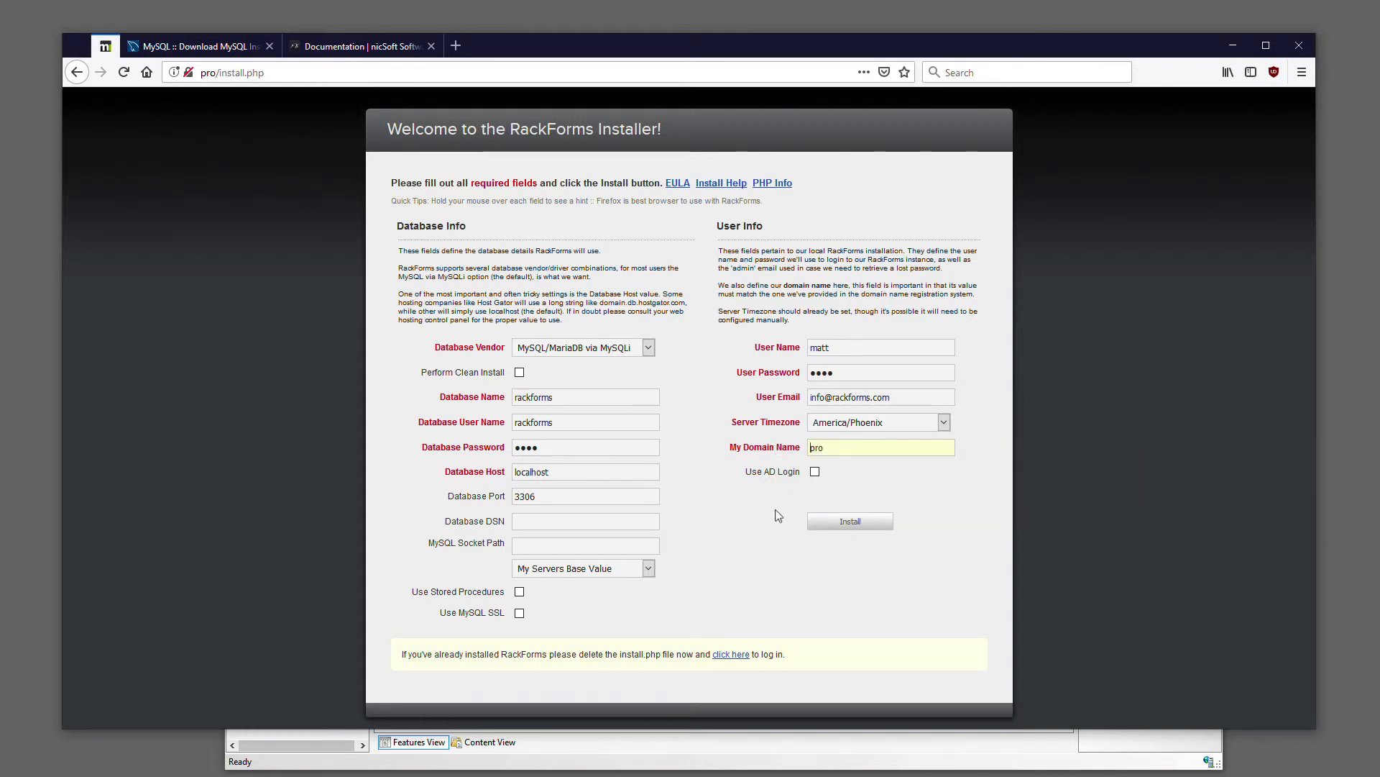
left_click(854, 522)
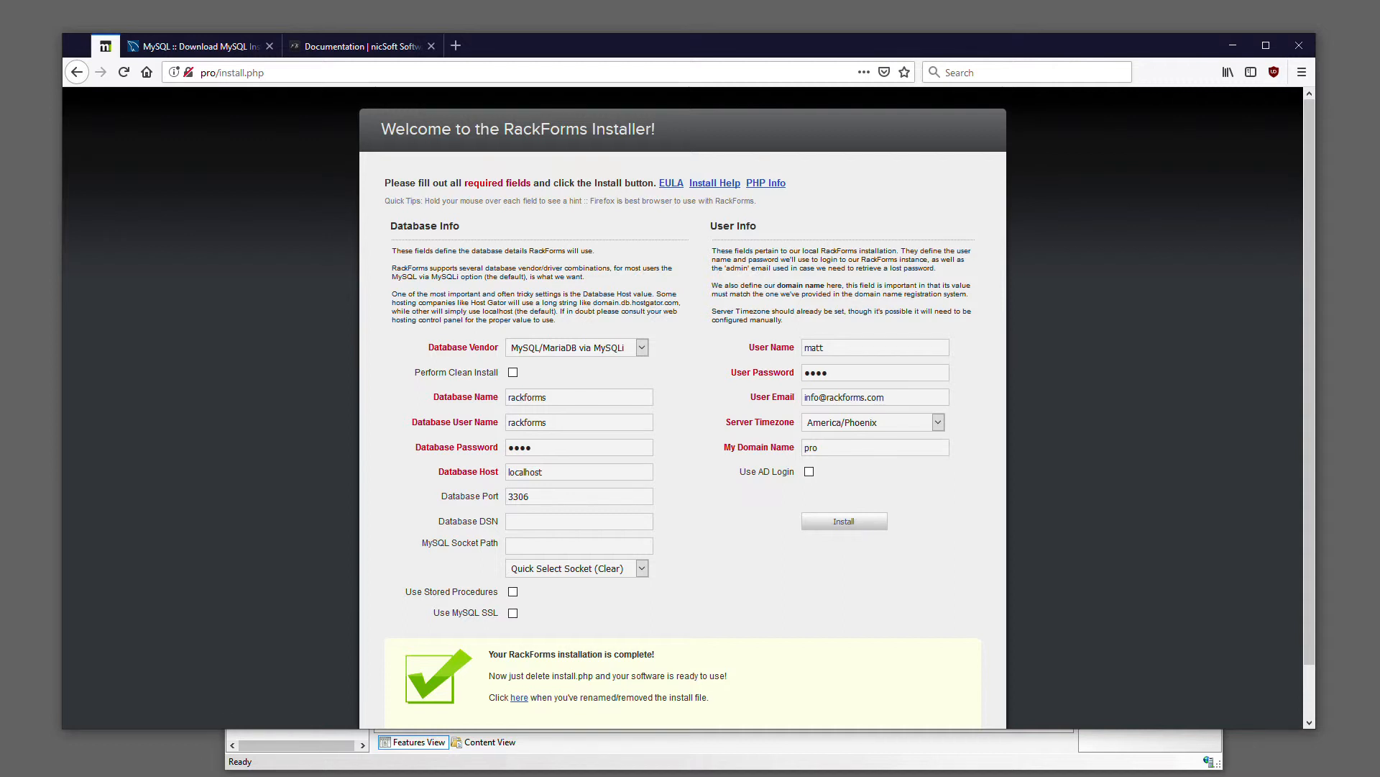
Switch to MySQL Workbench, refresh the rackforms schema, expand its Tables and widen the schema list to read the full table names
left_click(442, 776)
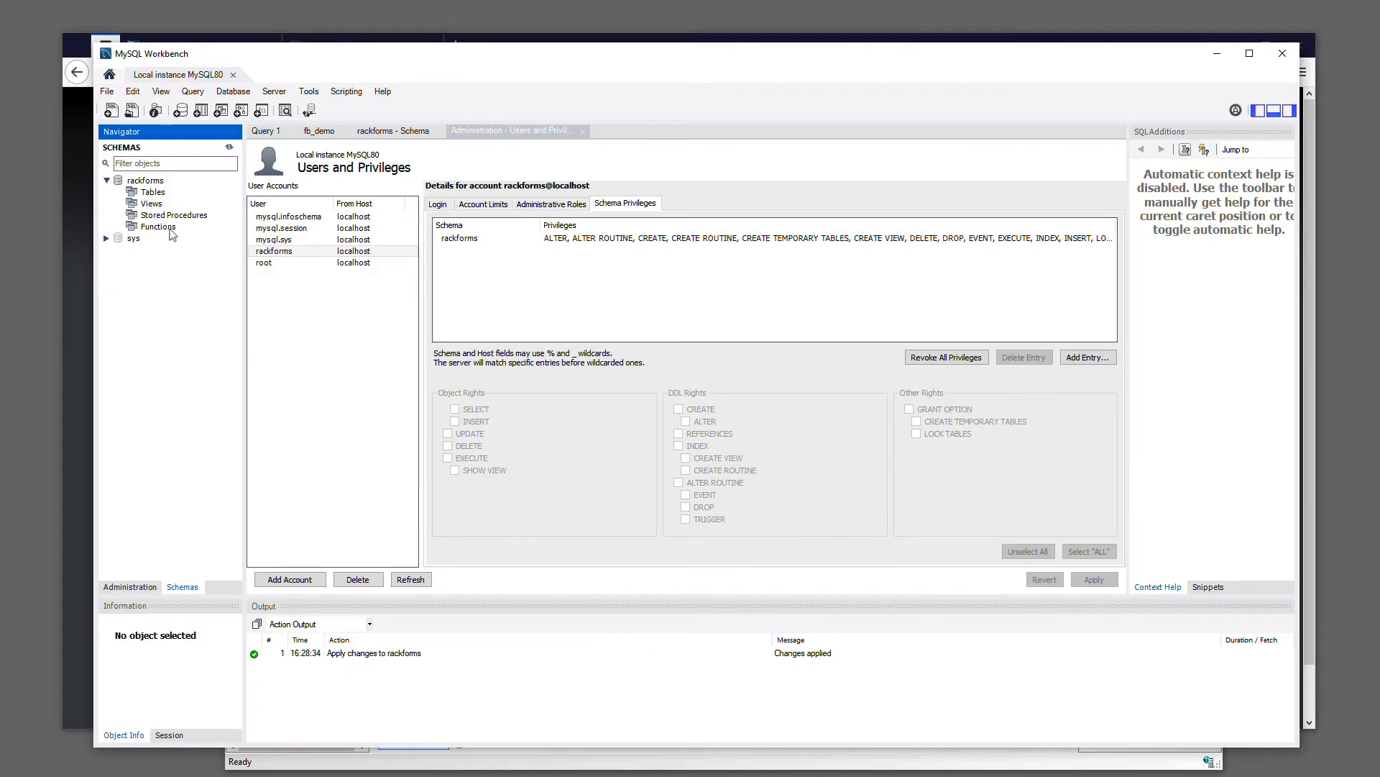
right_click(148, 180)
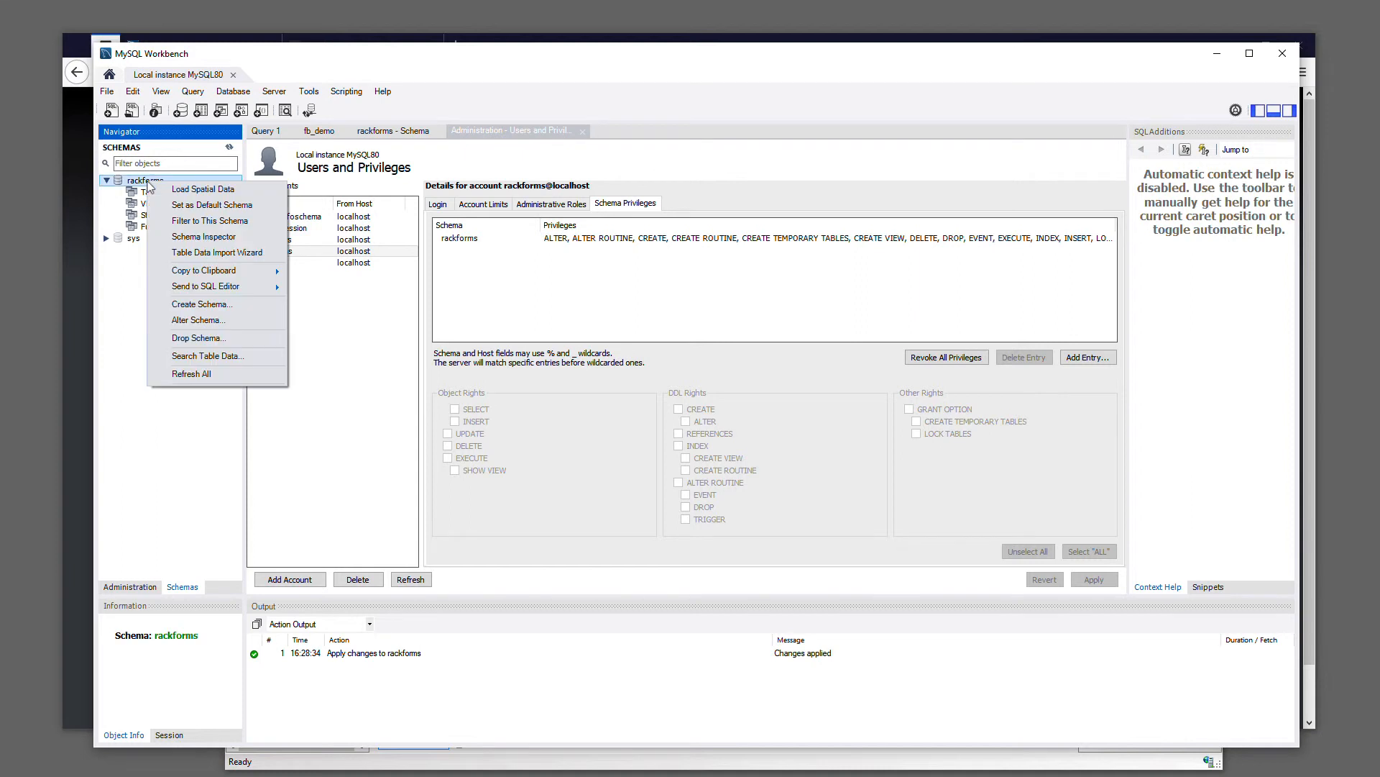
left_click(221, 374)
left_click(121, 192)
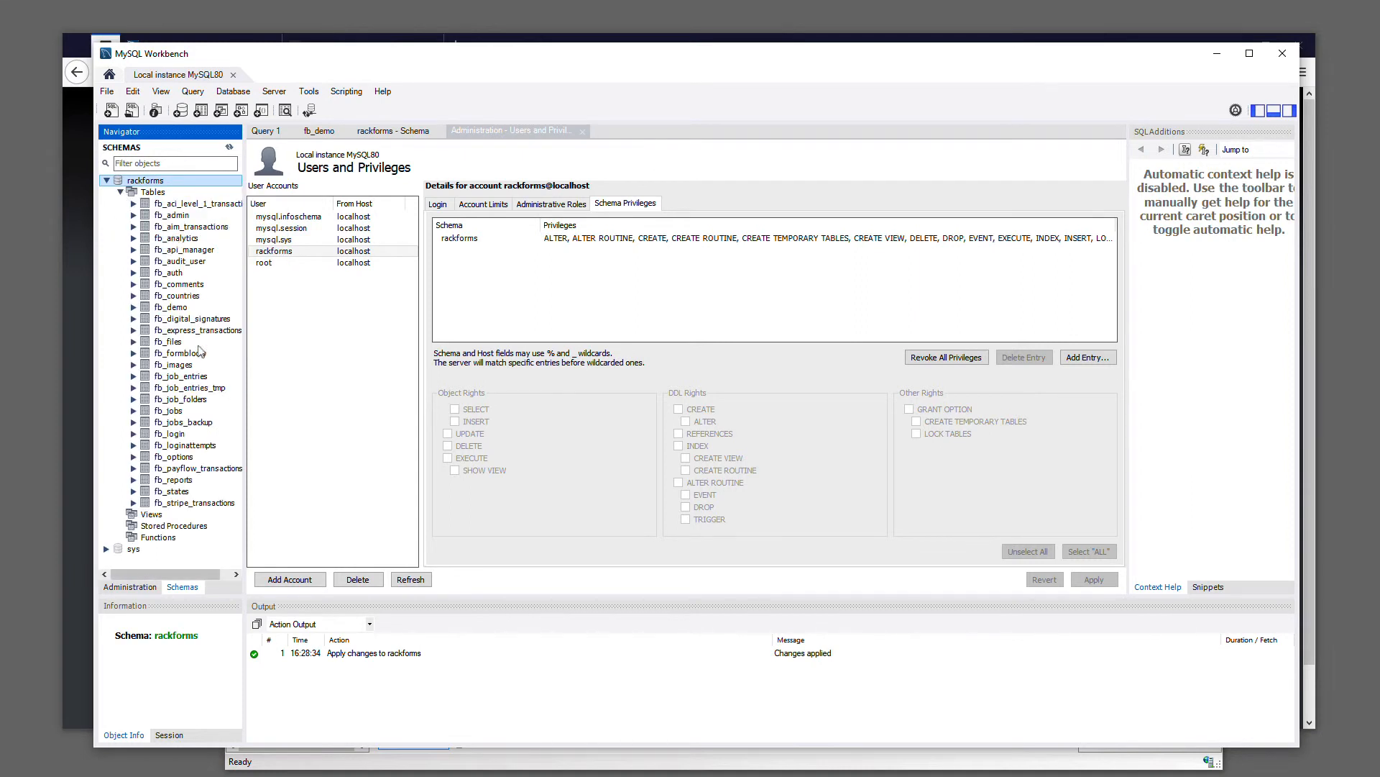
mouse_move(244, 392)
left_mouse_down()
mouse_move(292, 392)
mouse_move(262, 388)
left_mouse_up()
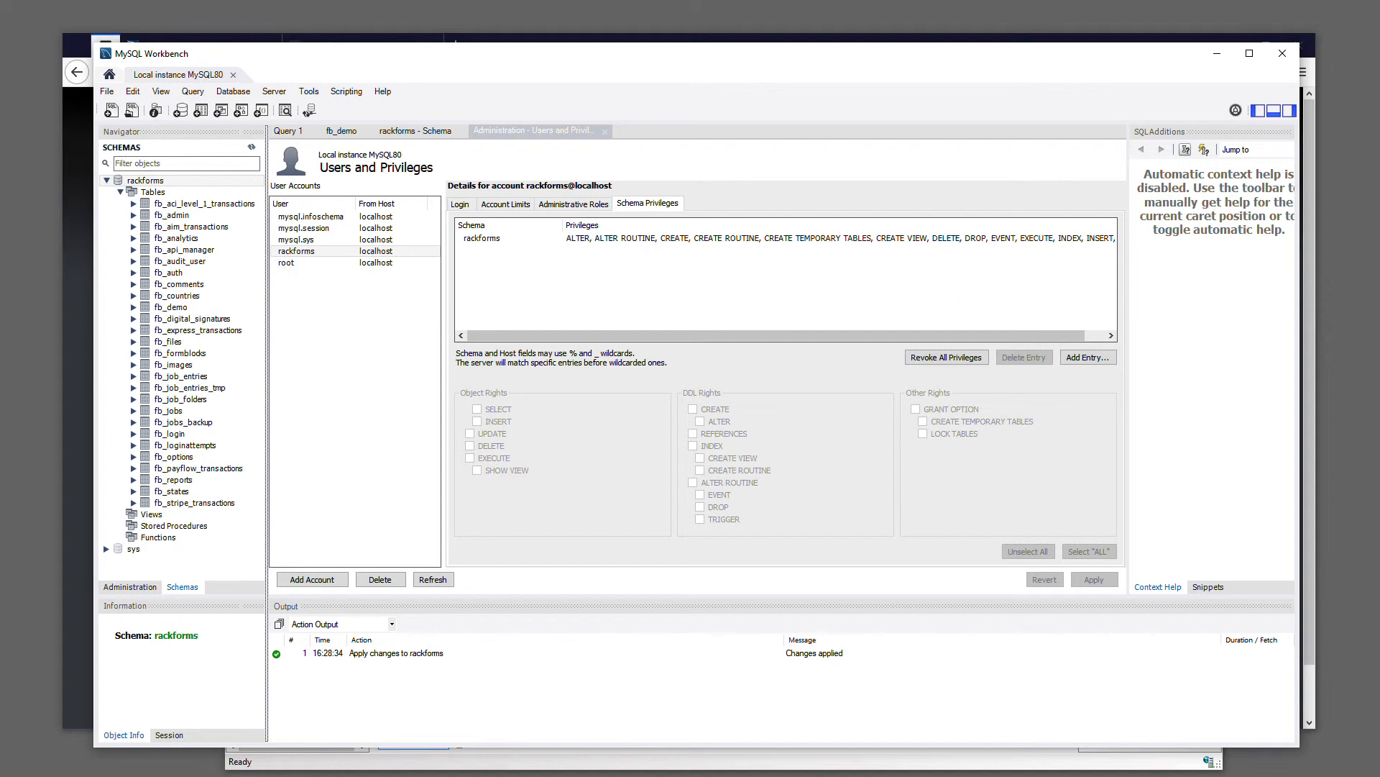
Switch back to Firefox to review the installer's closing instructions, and minimize MySQL Workbench
left_click(77, 640)
scroll(614, 660, "down", 2)
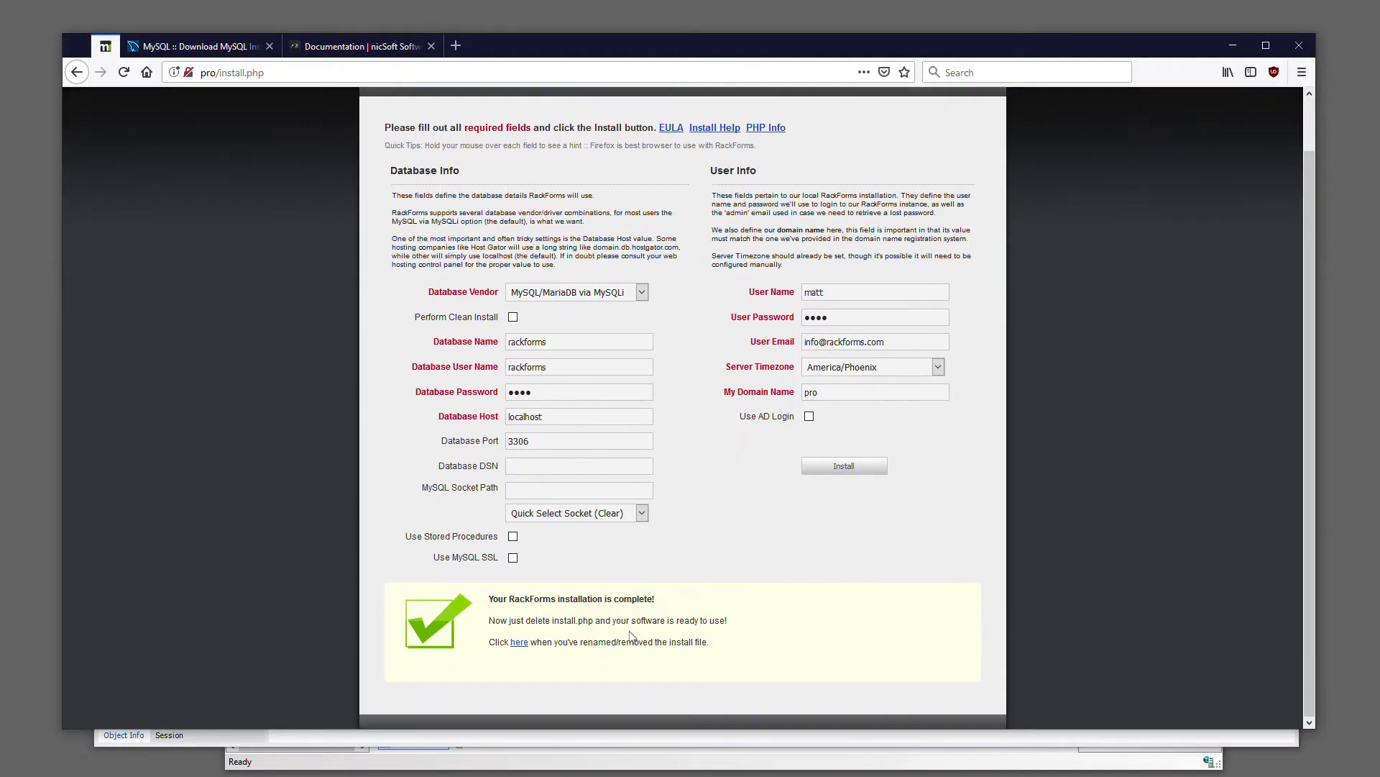
scroll(665, 480, "up", 1)
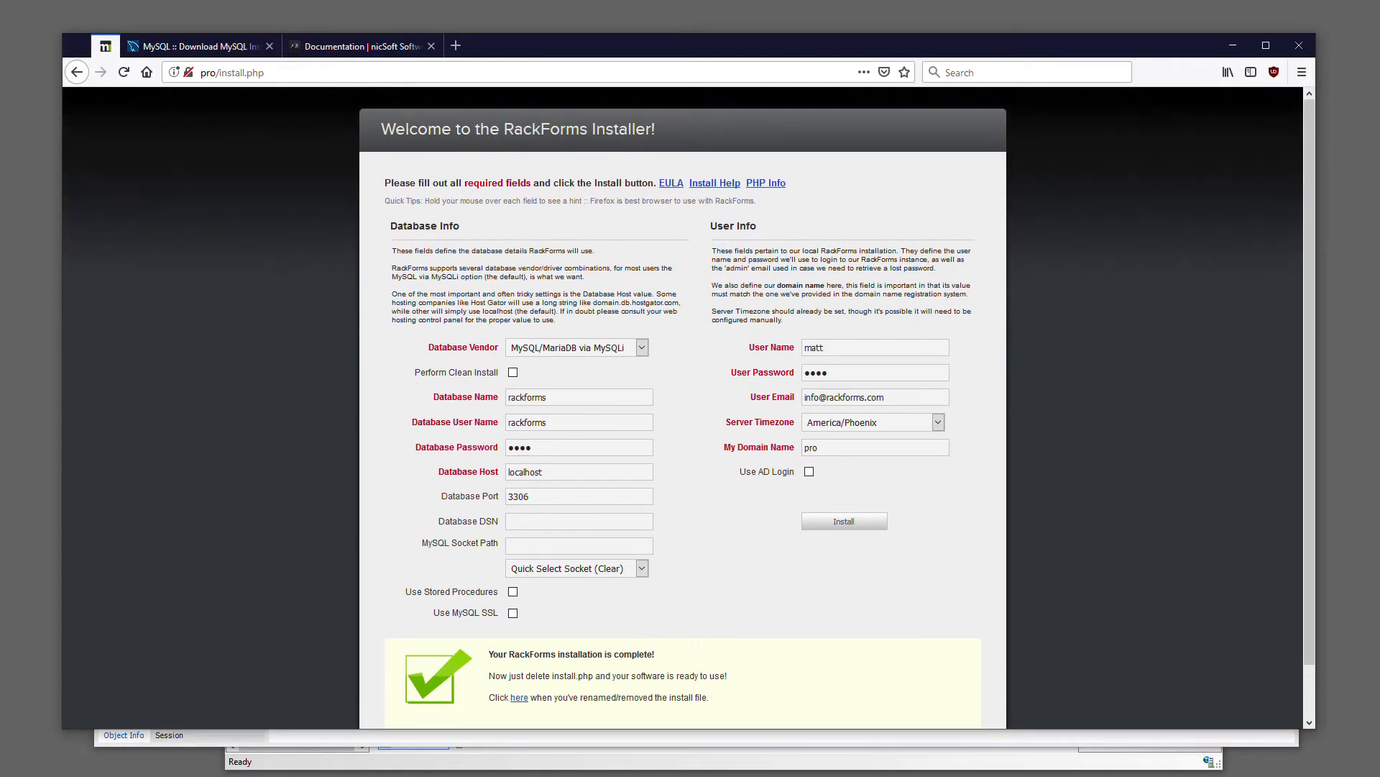
left_click(460, 739)
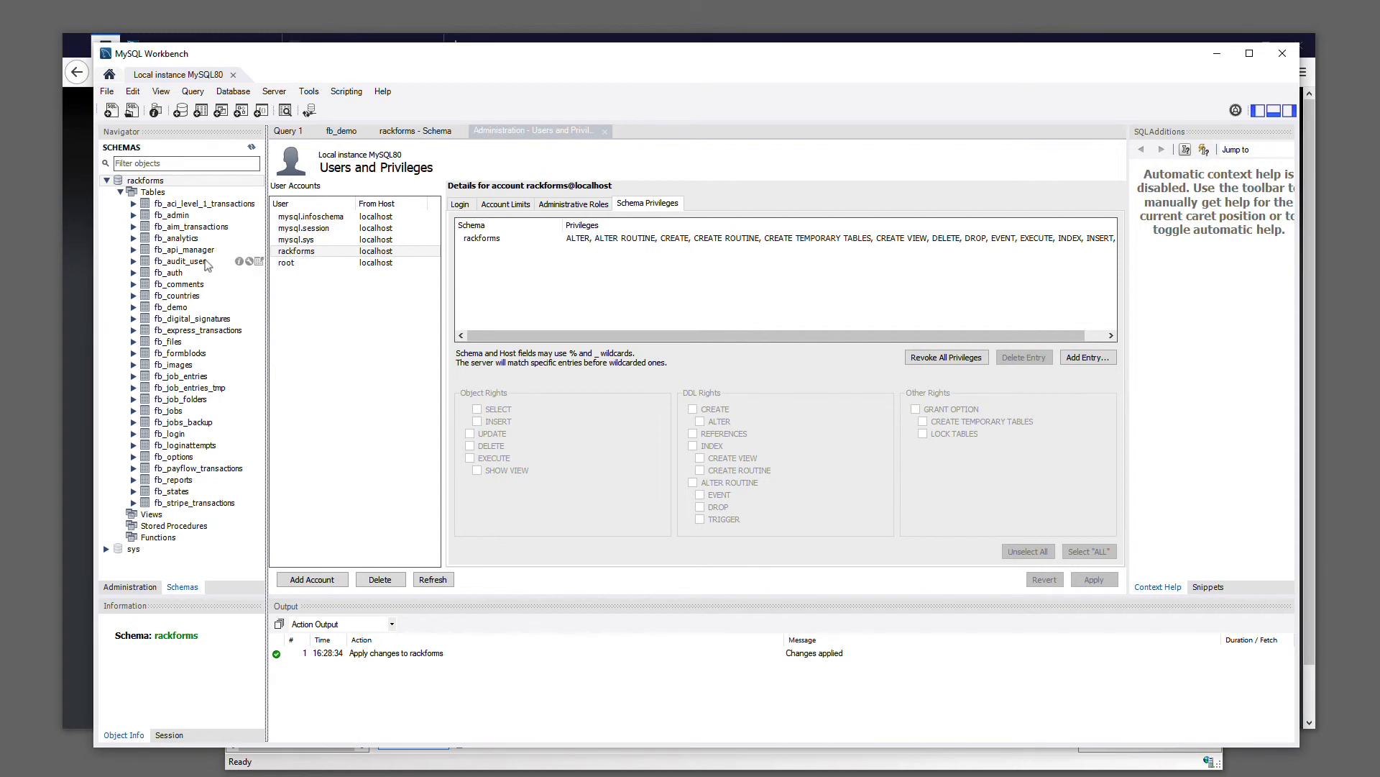
left_click(1216, 53)
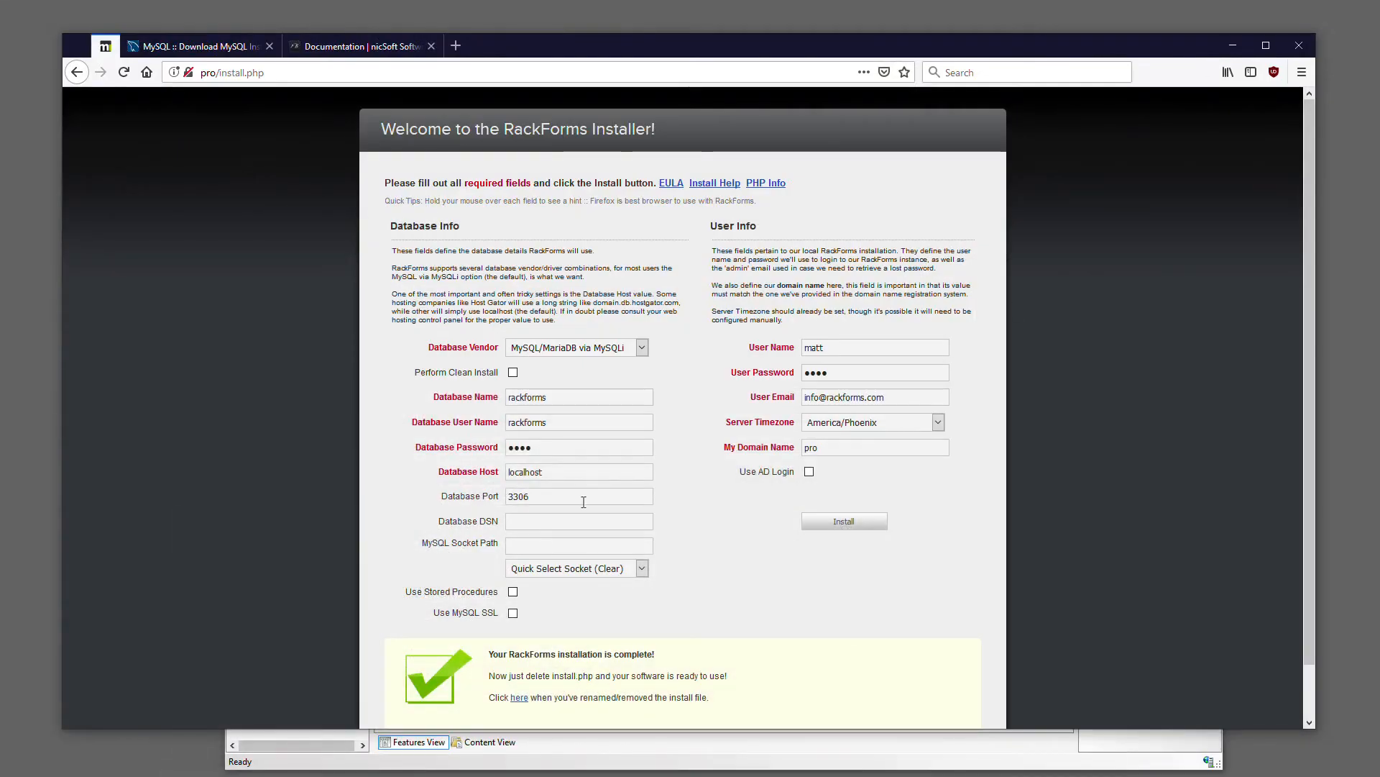
Switch to File Explorer and rename install.php in the rackforms folder to install.php.old, accepting the extension change
key("alt+Tab")
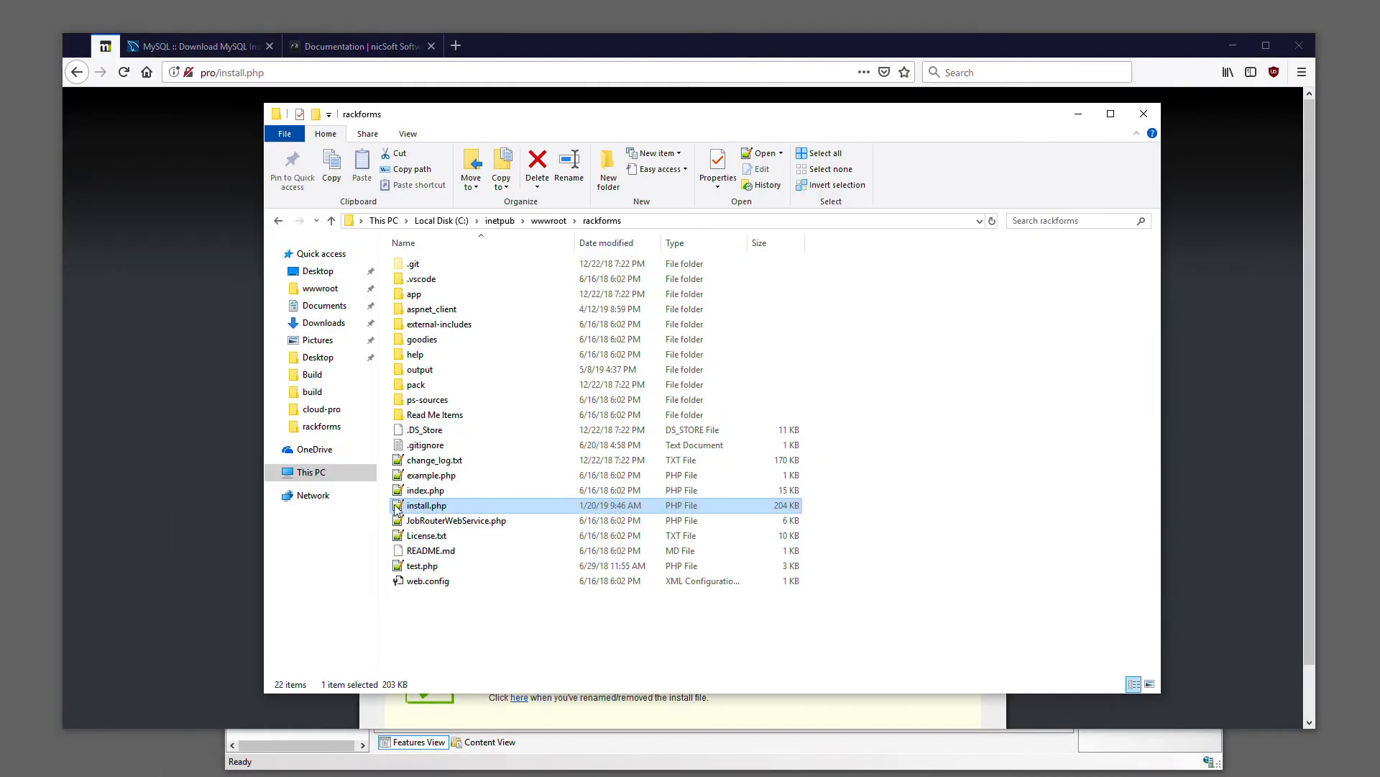
left_click(462, 505)
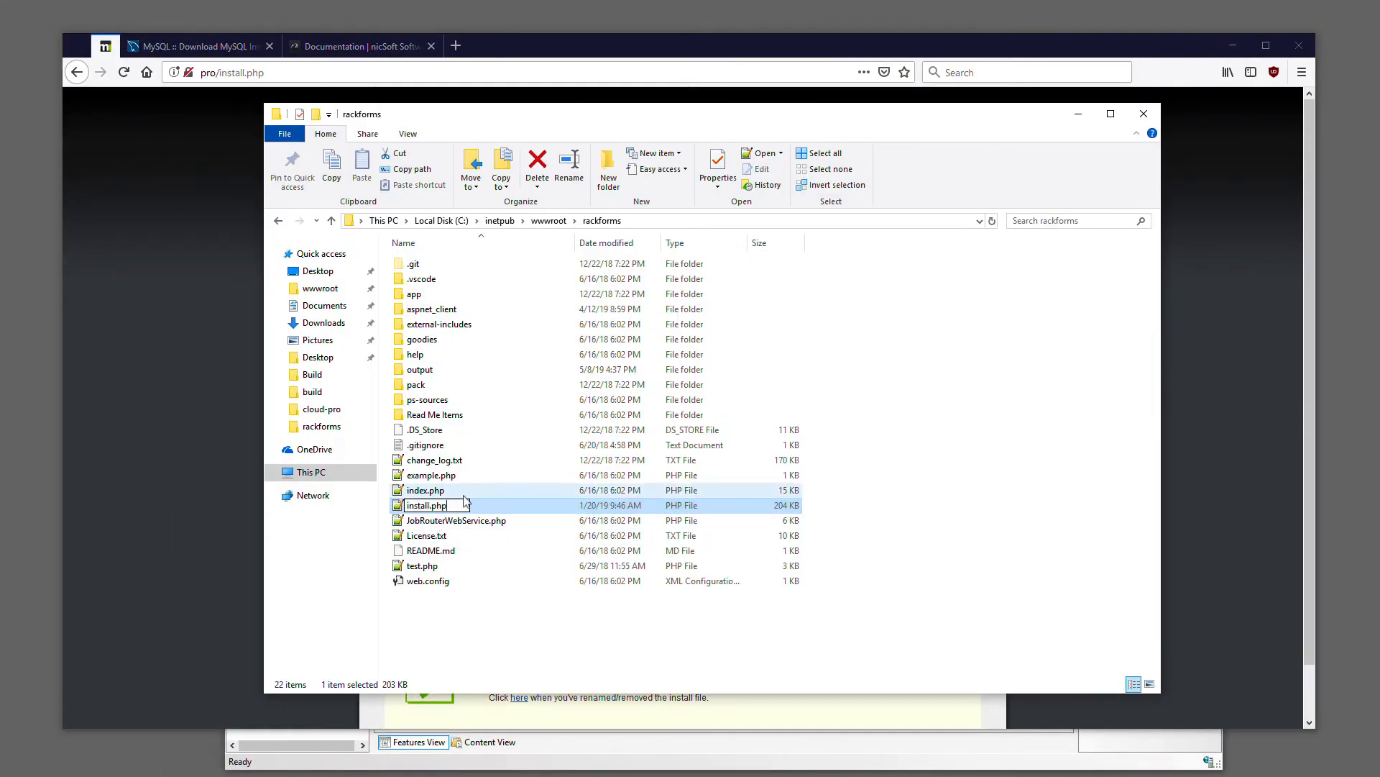
type(".old")
key("Return")
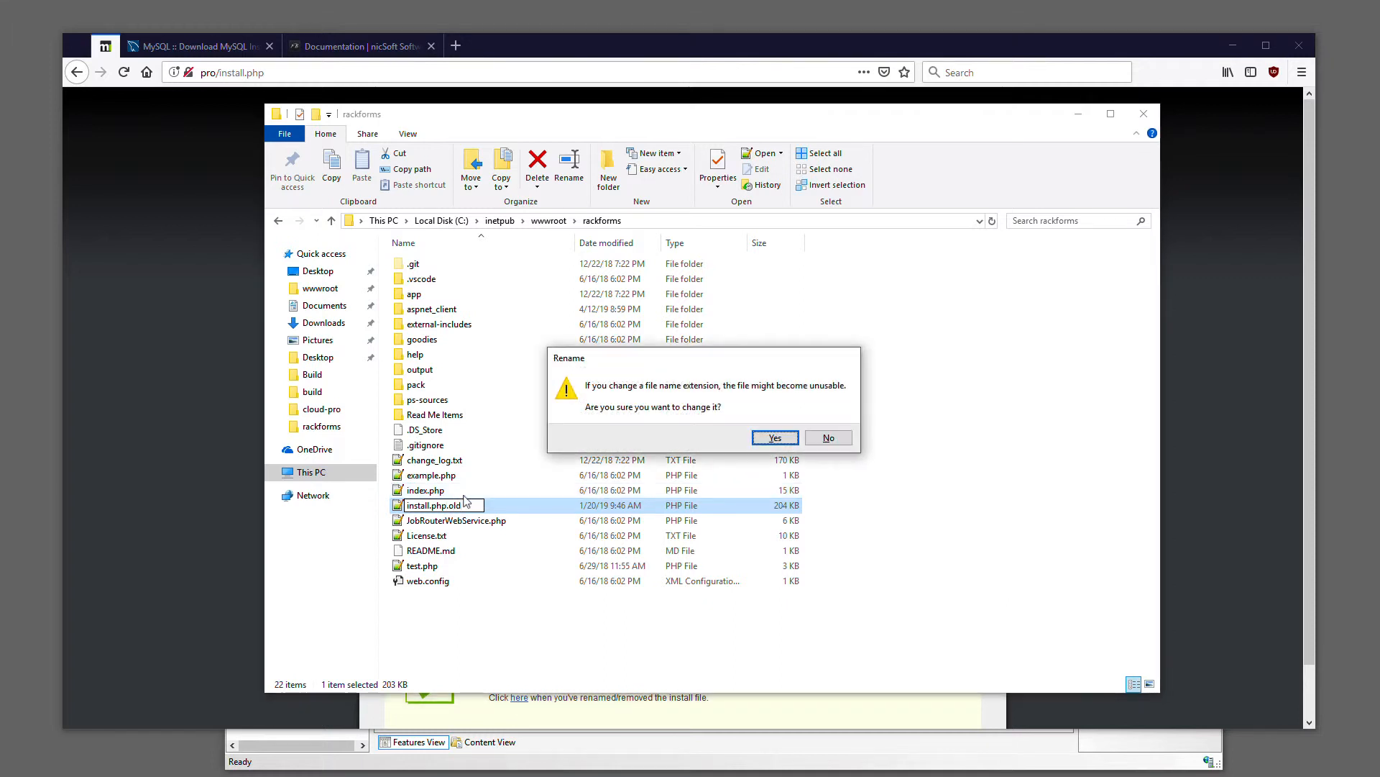
left_click(774, 439)
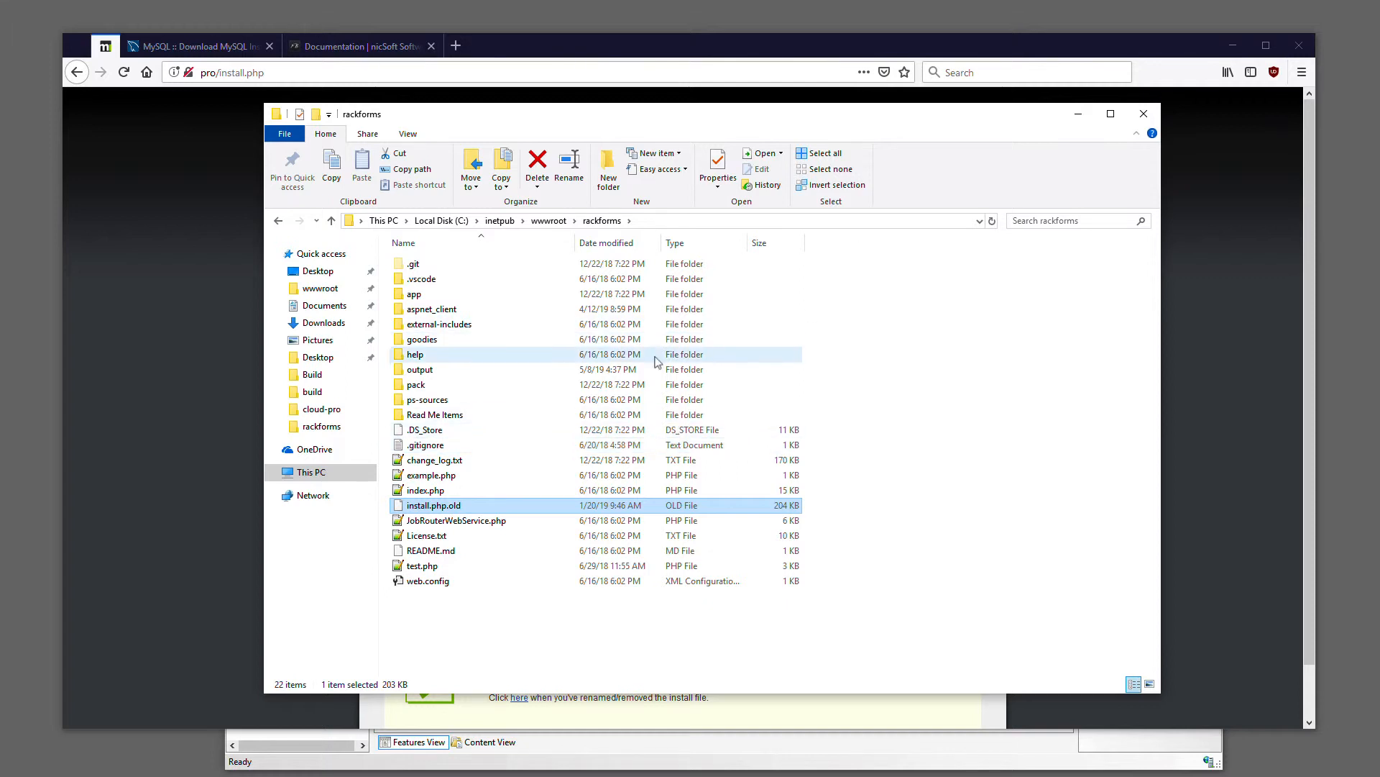
Go up to the wwwroot folder and open the security properties of the rackforms folder
mouse_move(534, 415)
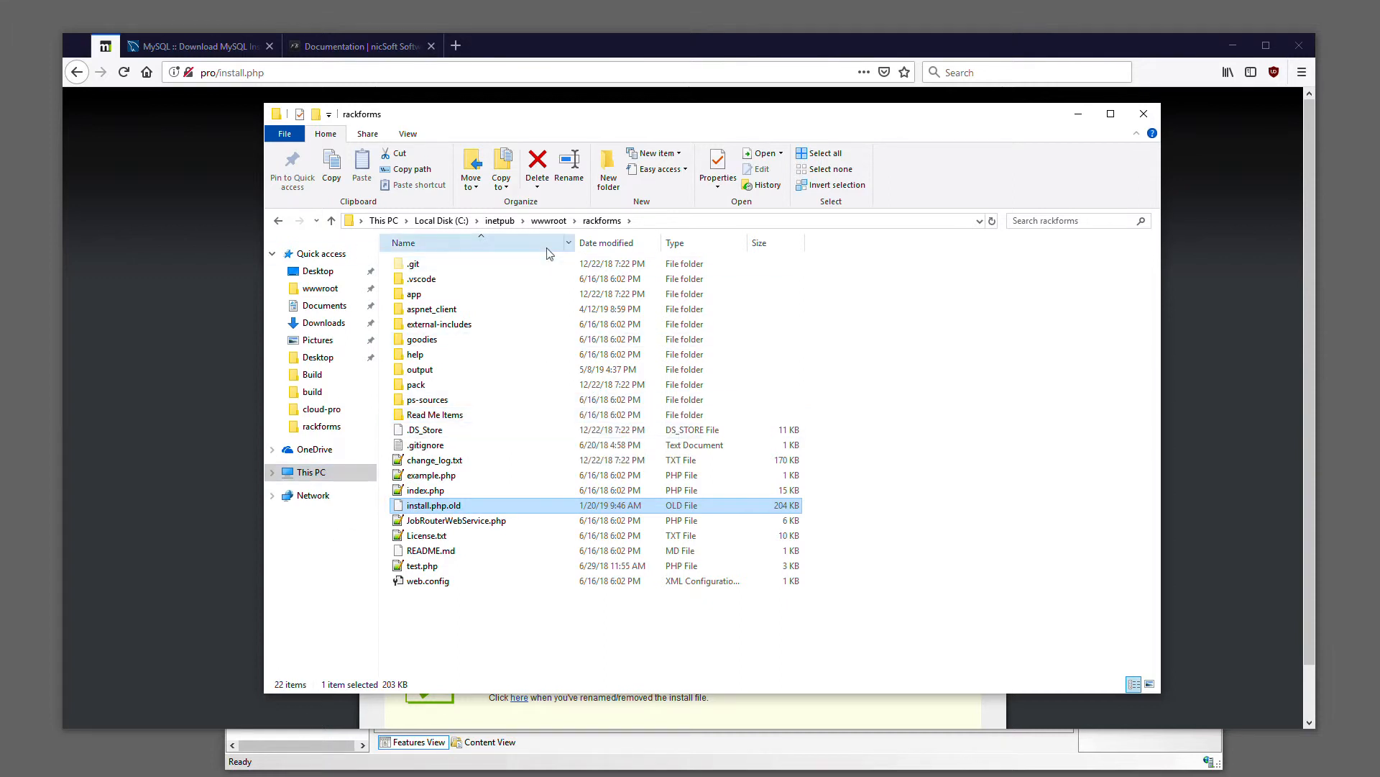
left_click(551, 221)
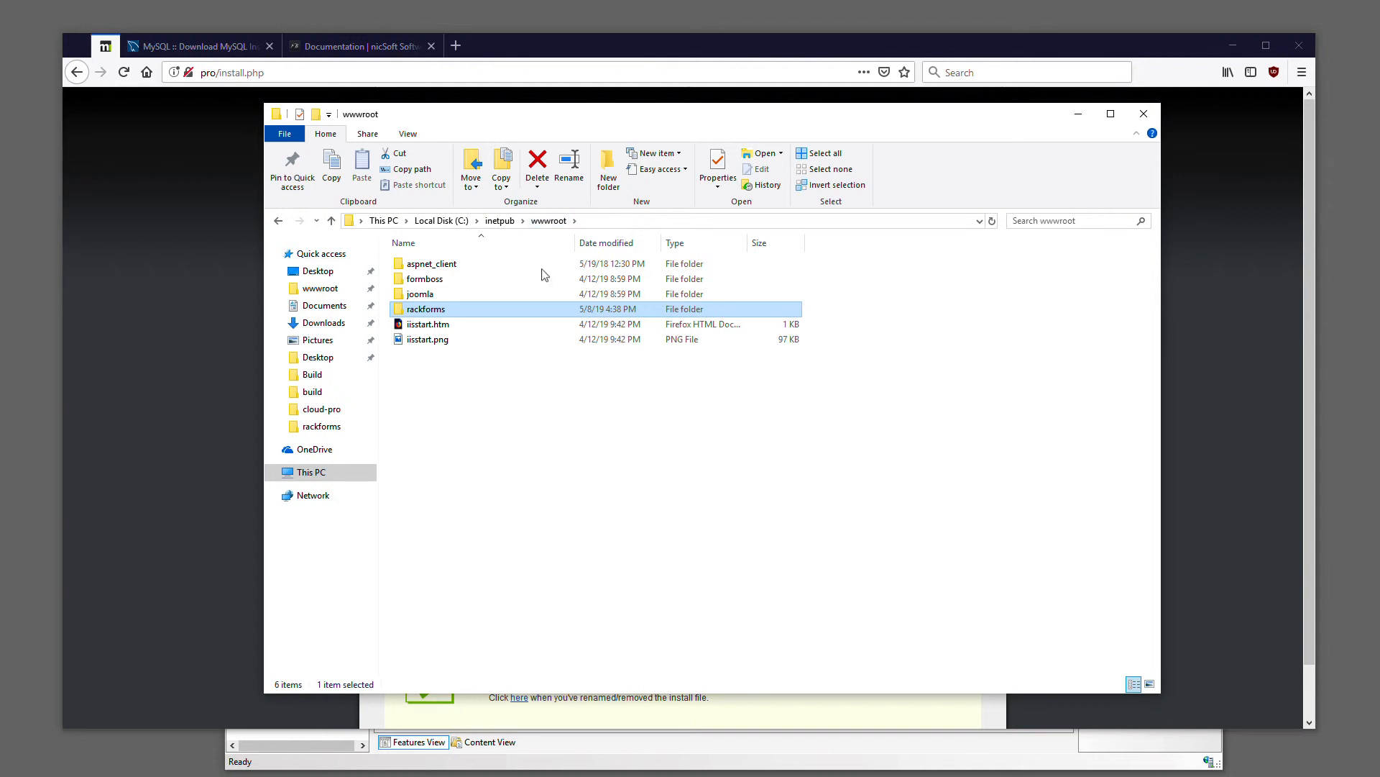
right_click(431, 309)
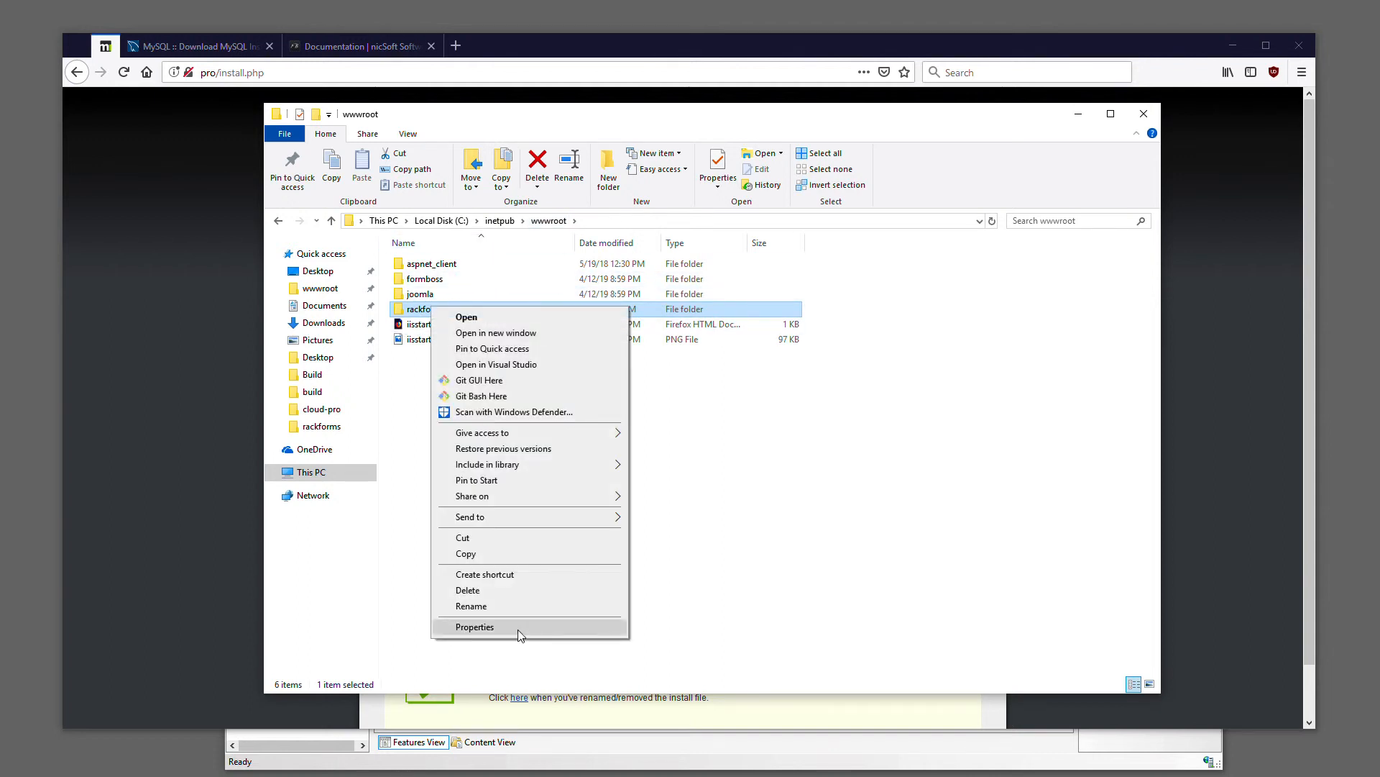
left_click(475, 627)
left_click(530, 341)
left_click_drag(567, 320, 660, 253)
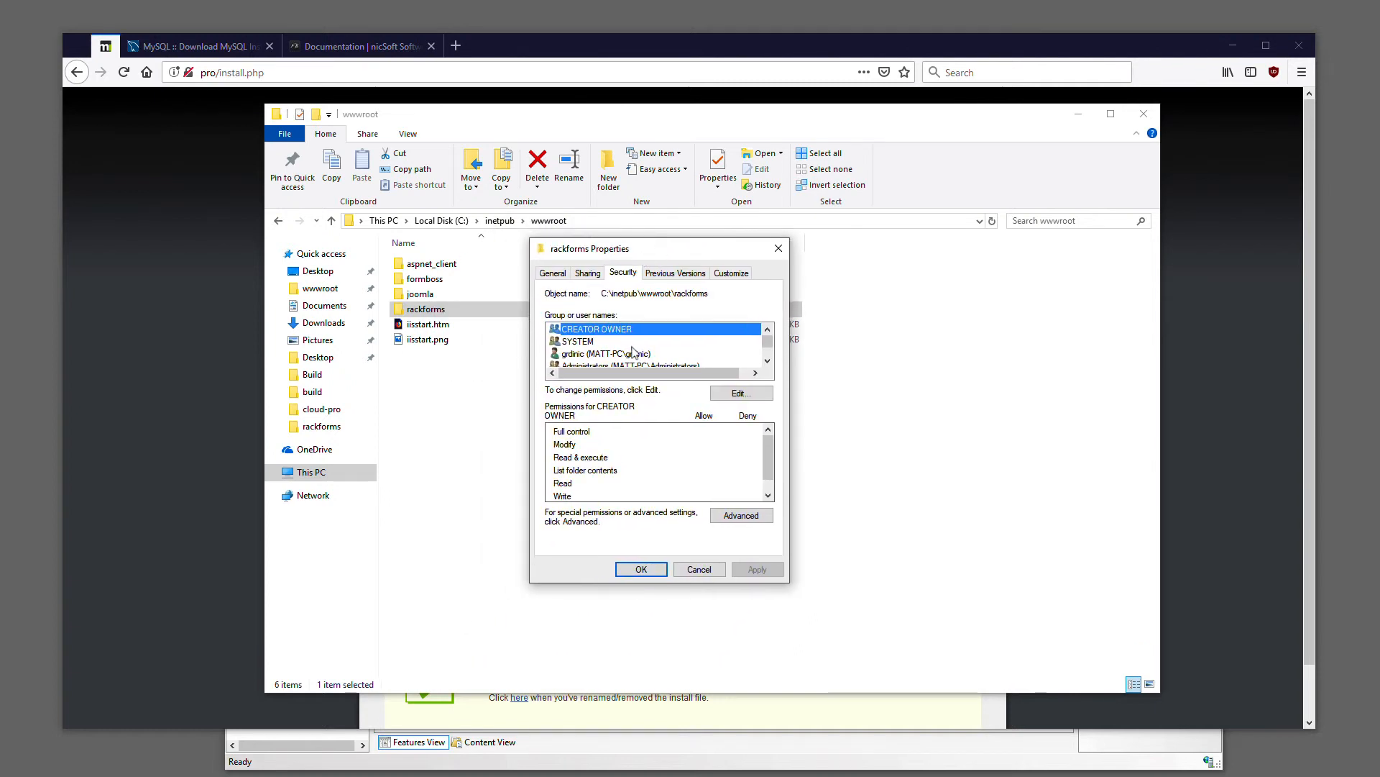
Examine the rackforms folder permissions for pro, IIS_IUSRS, Users and the personal Windows account, and close the properties without changes
scroll(633, 351, "down", 2)
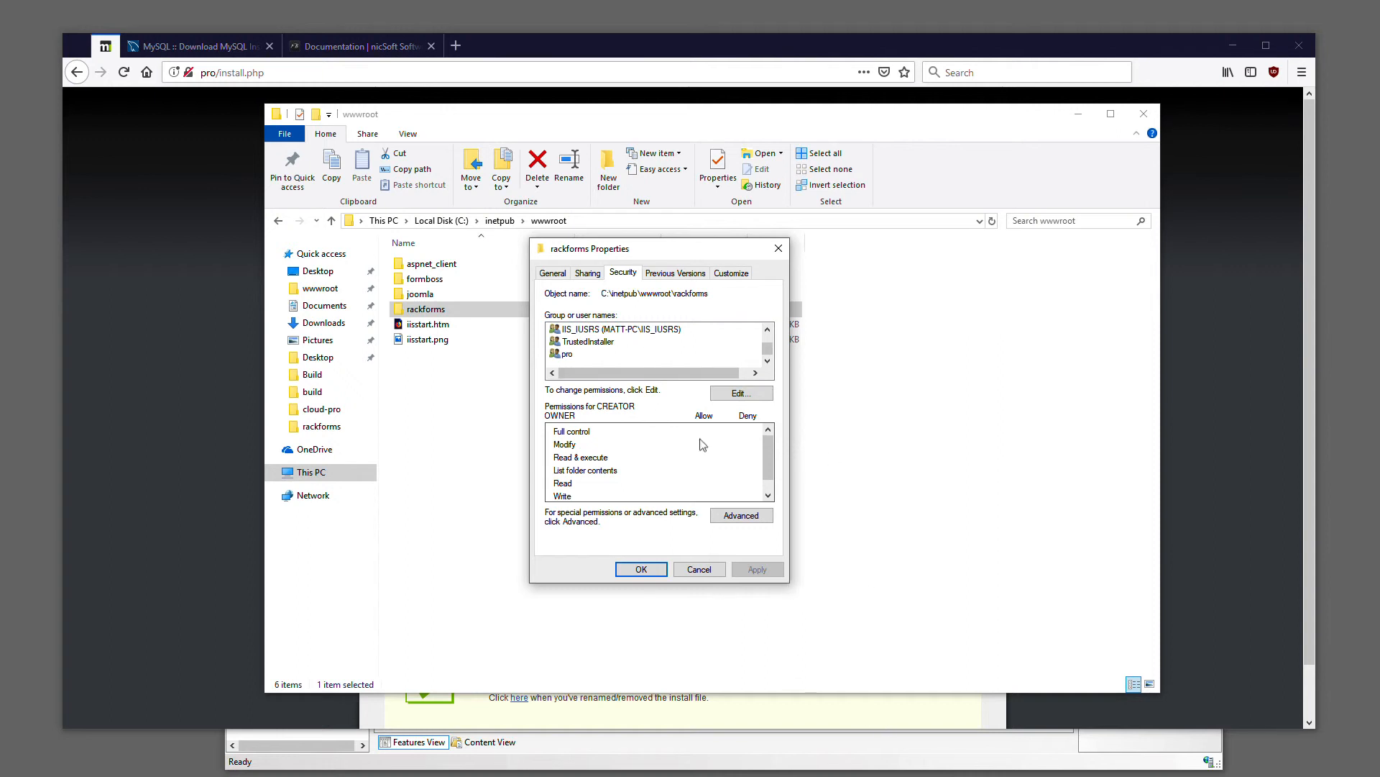
left_click(579, 355)
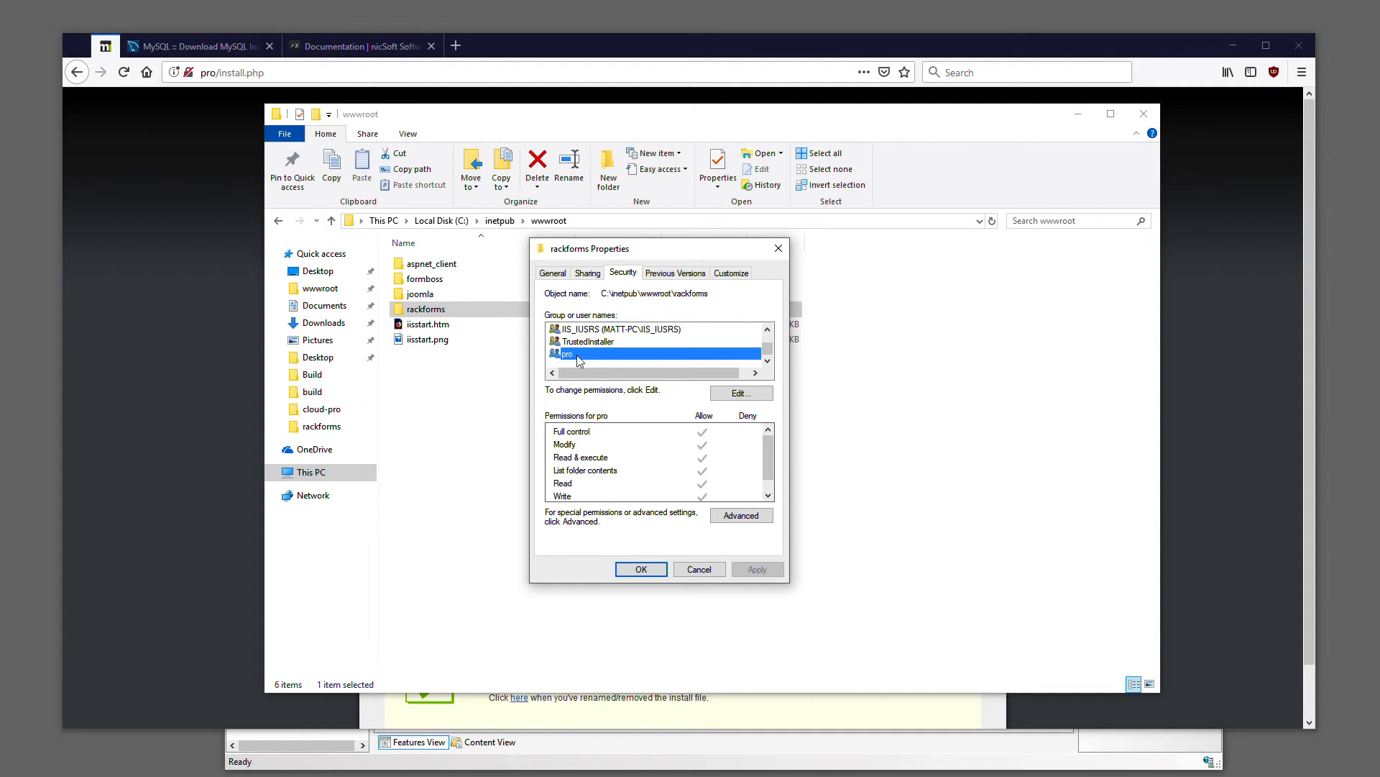
left_click(601, 332)
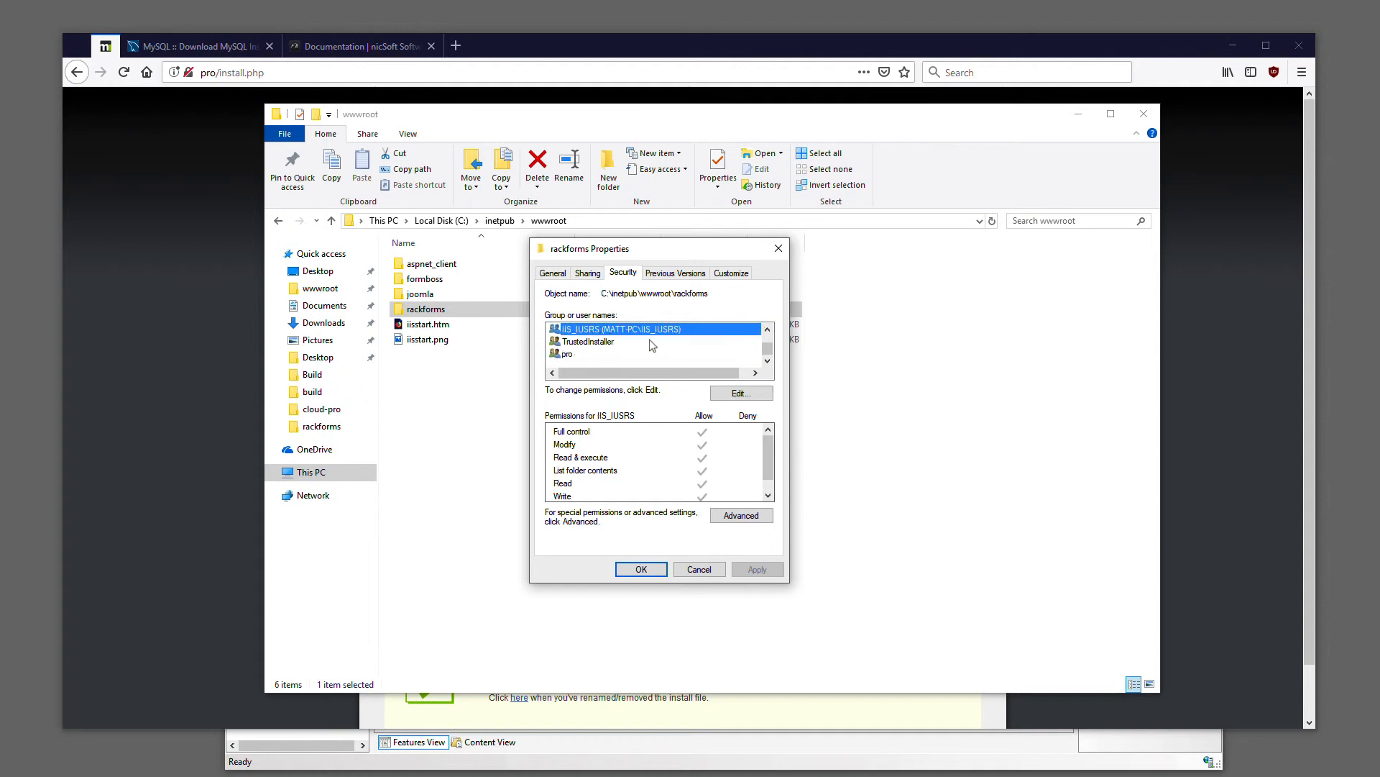
scroll(660, 346, "up", 1)
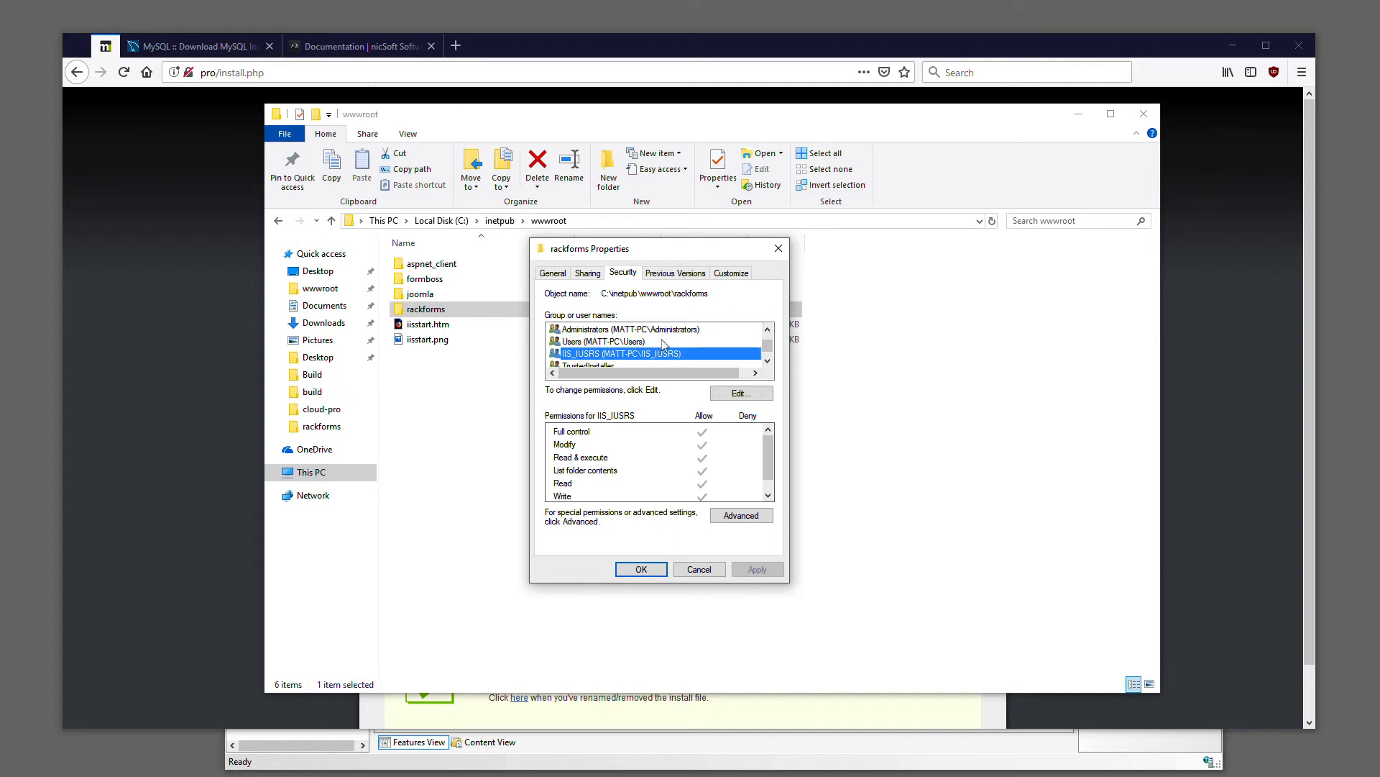
left_click(637, 344)
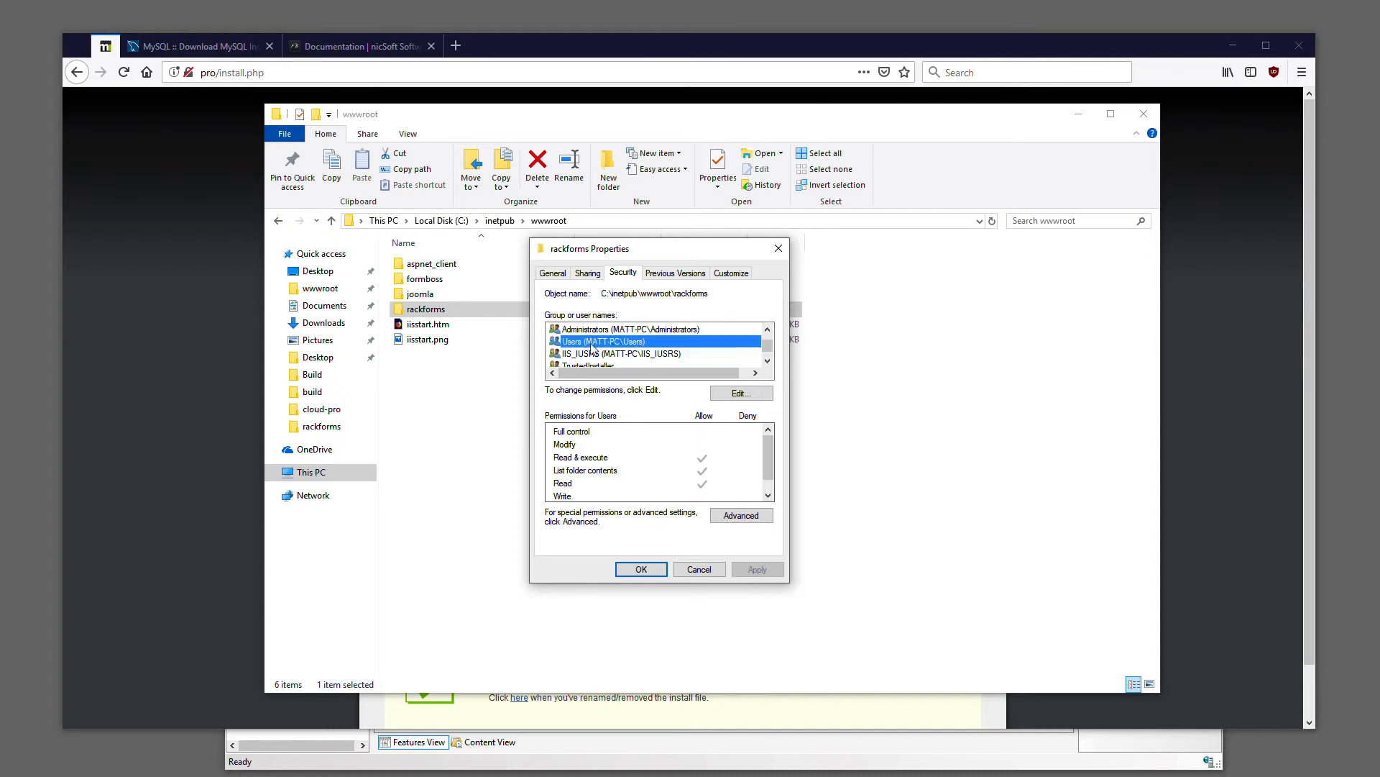
scroll(663, 348, "up", 1)
scroll(658, 355, "down", 1)
scroll(608, 348, "up", 1)
left_click(607, 343)
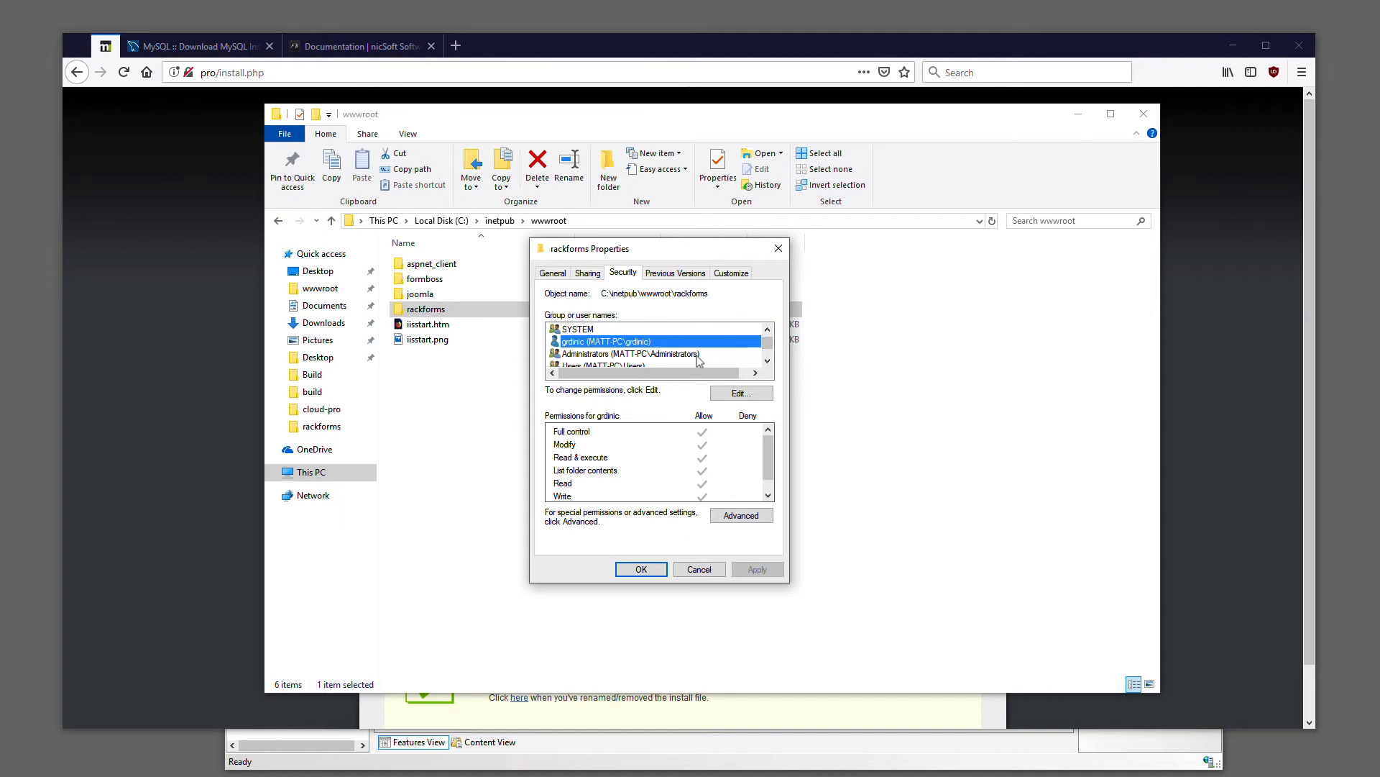
scroll(695, 361, "down", 2)
left_click(610, 355)
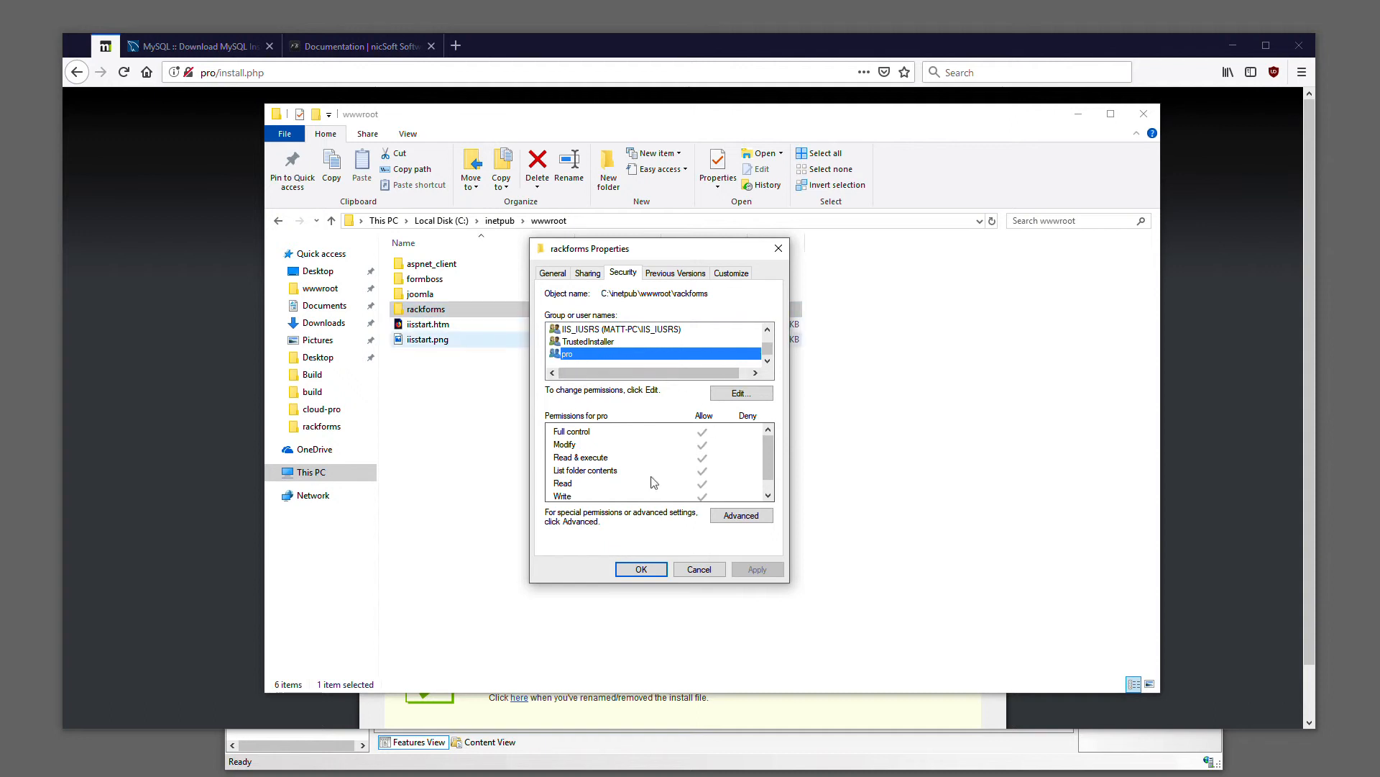
left_click(696, 569)
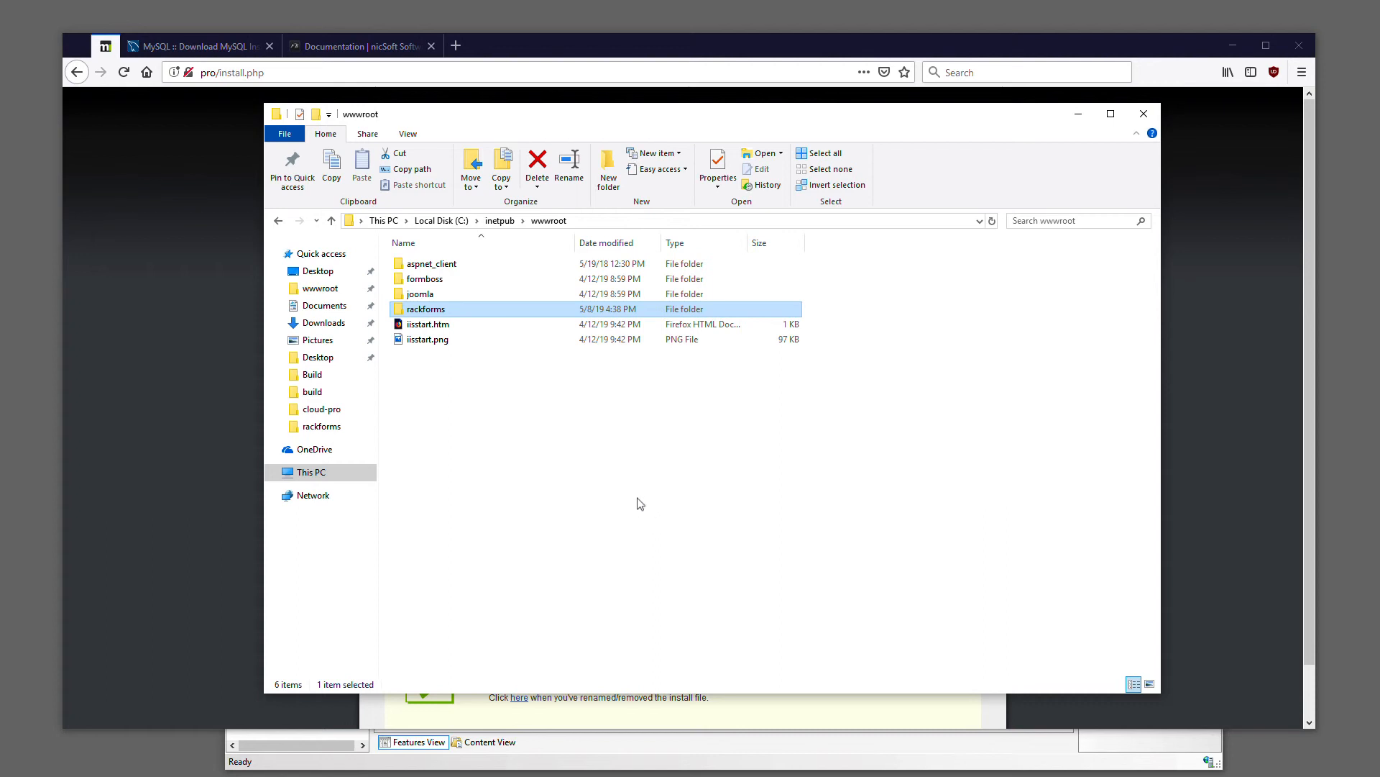
Switch to Firefox, follow the installer's link to the login page and log in with the admin's user name and password
left_click(193, 211)
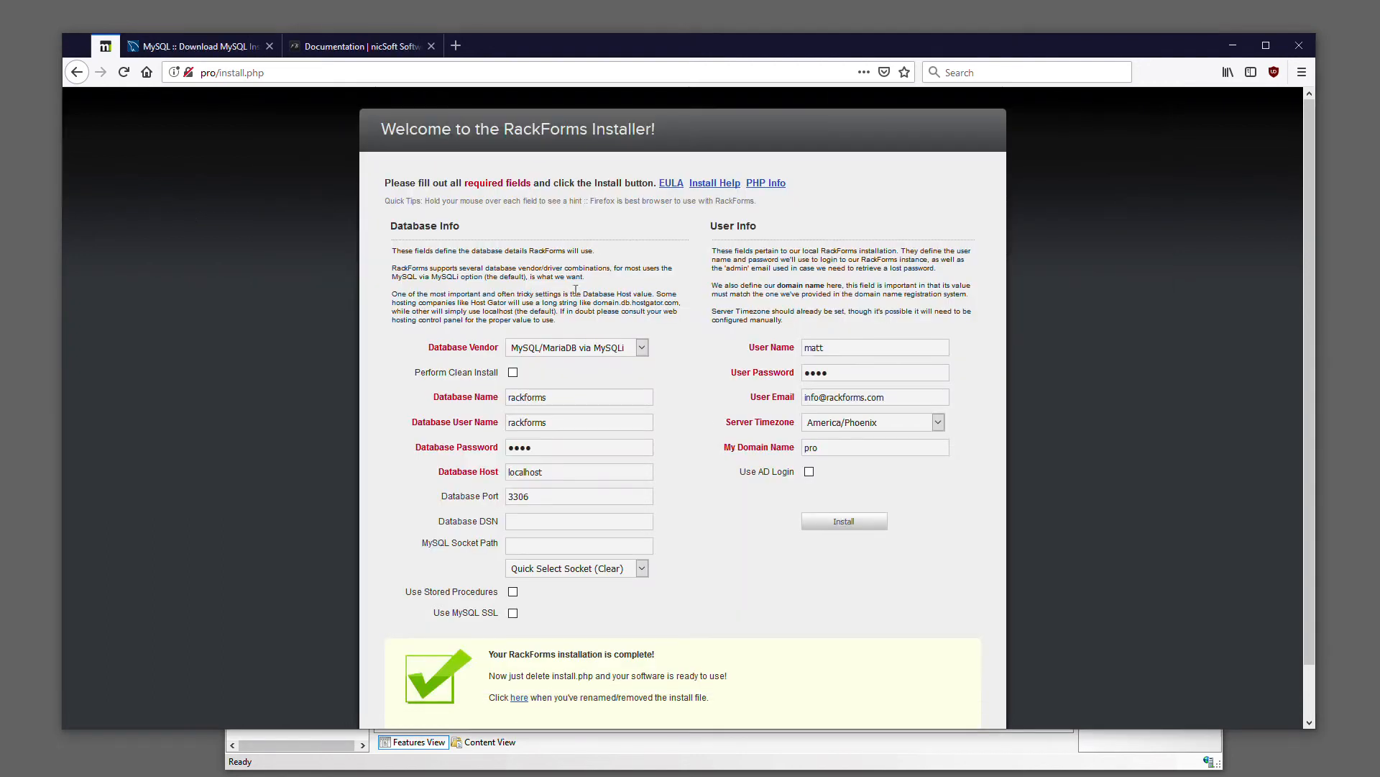
left_click(520, 698)
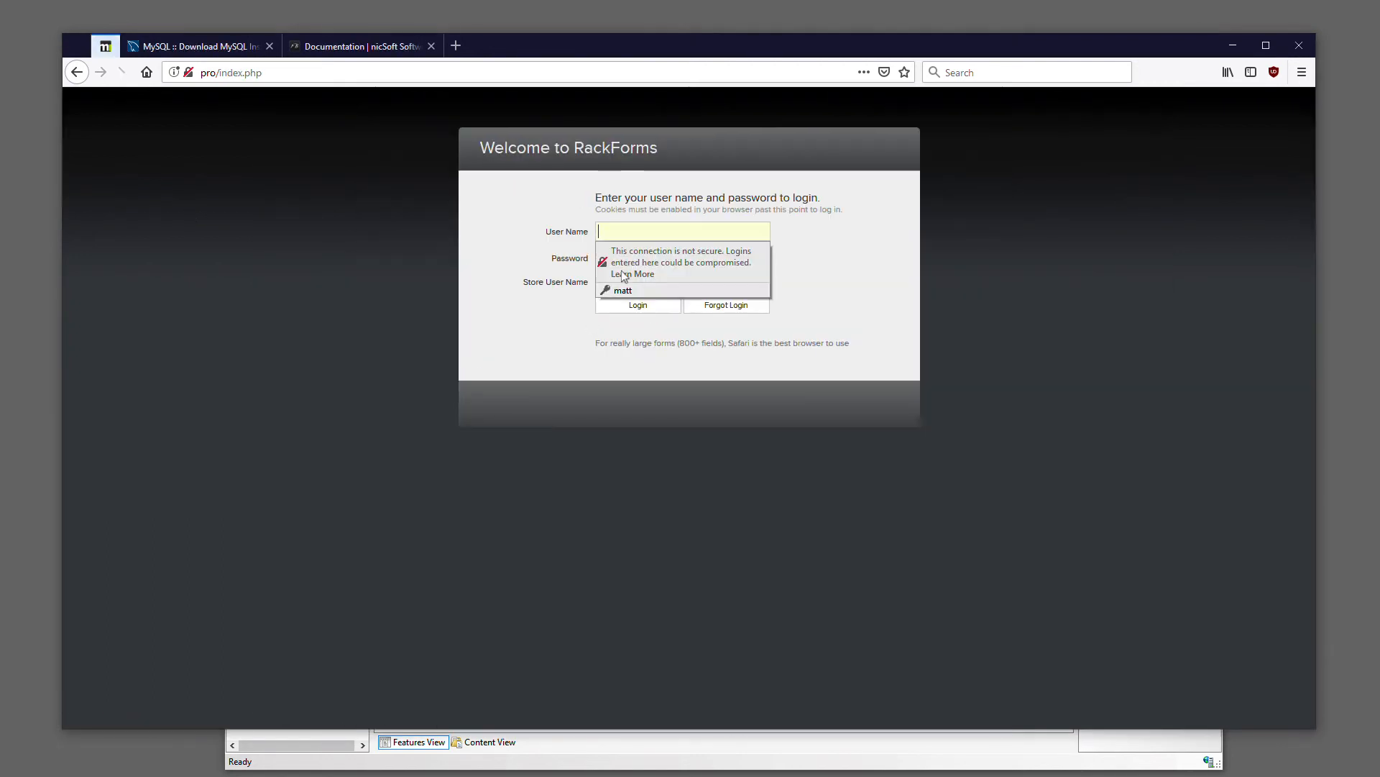
type("matt")
key("Tab")
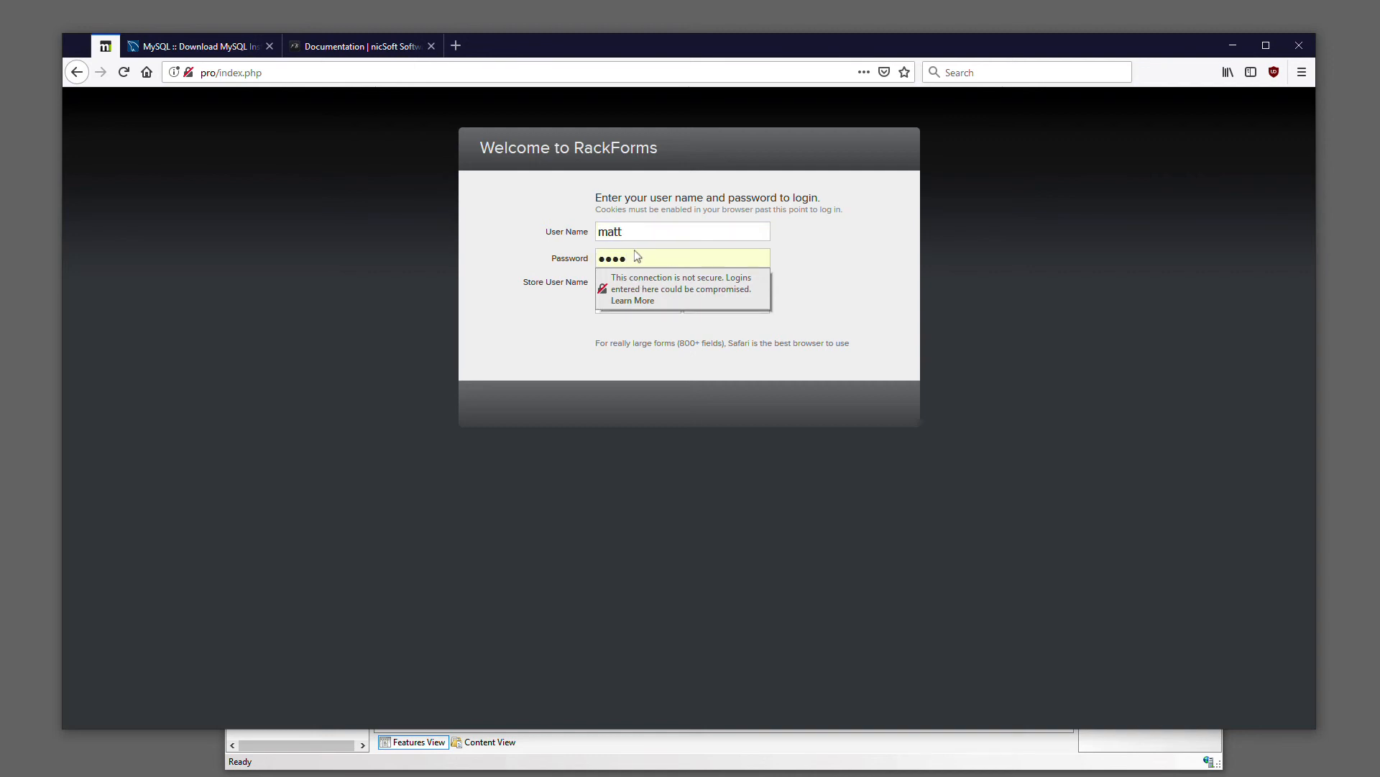
key("Return")
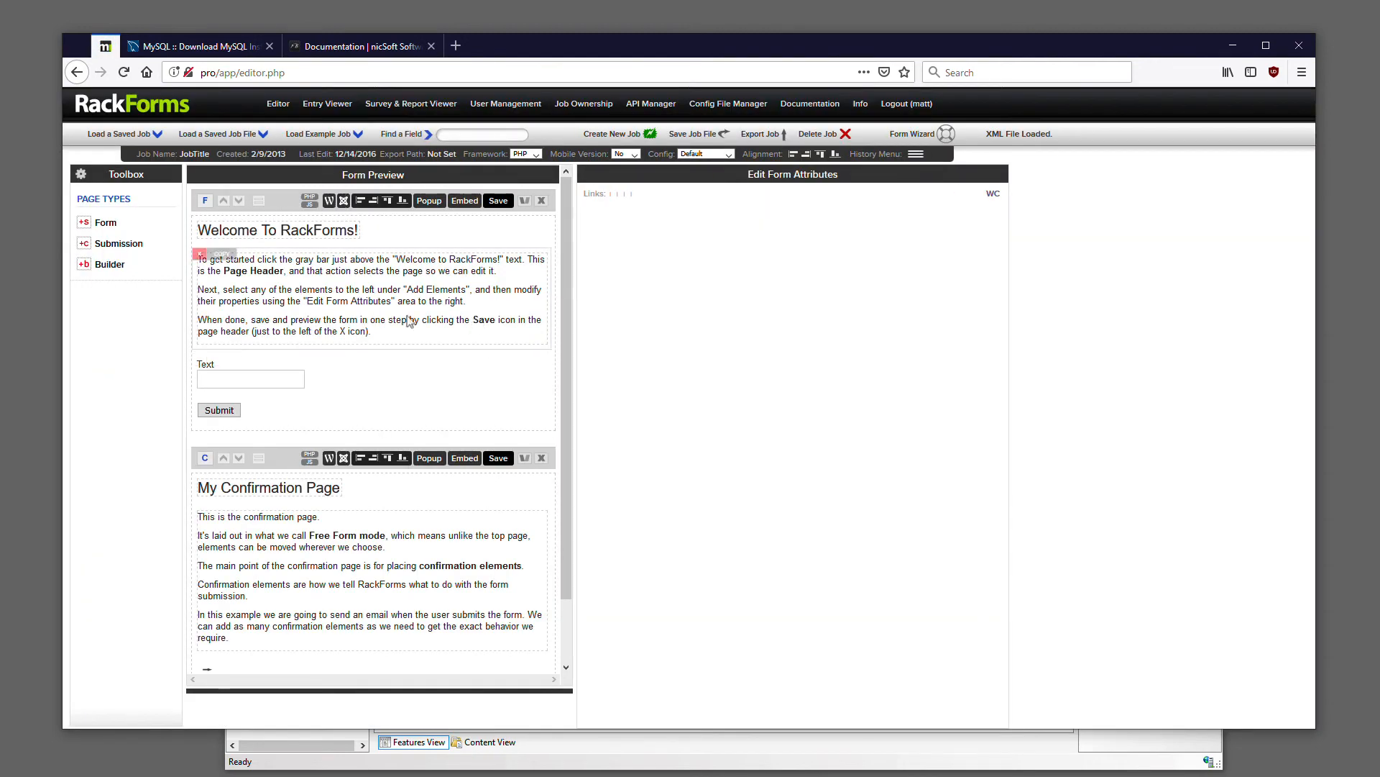
Select the Welcome To RackForms! form page to show its attributes, and open the list of saved jobs
left_click(216, 203)
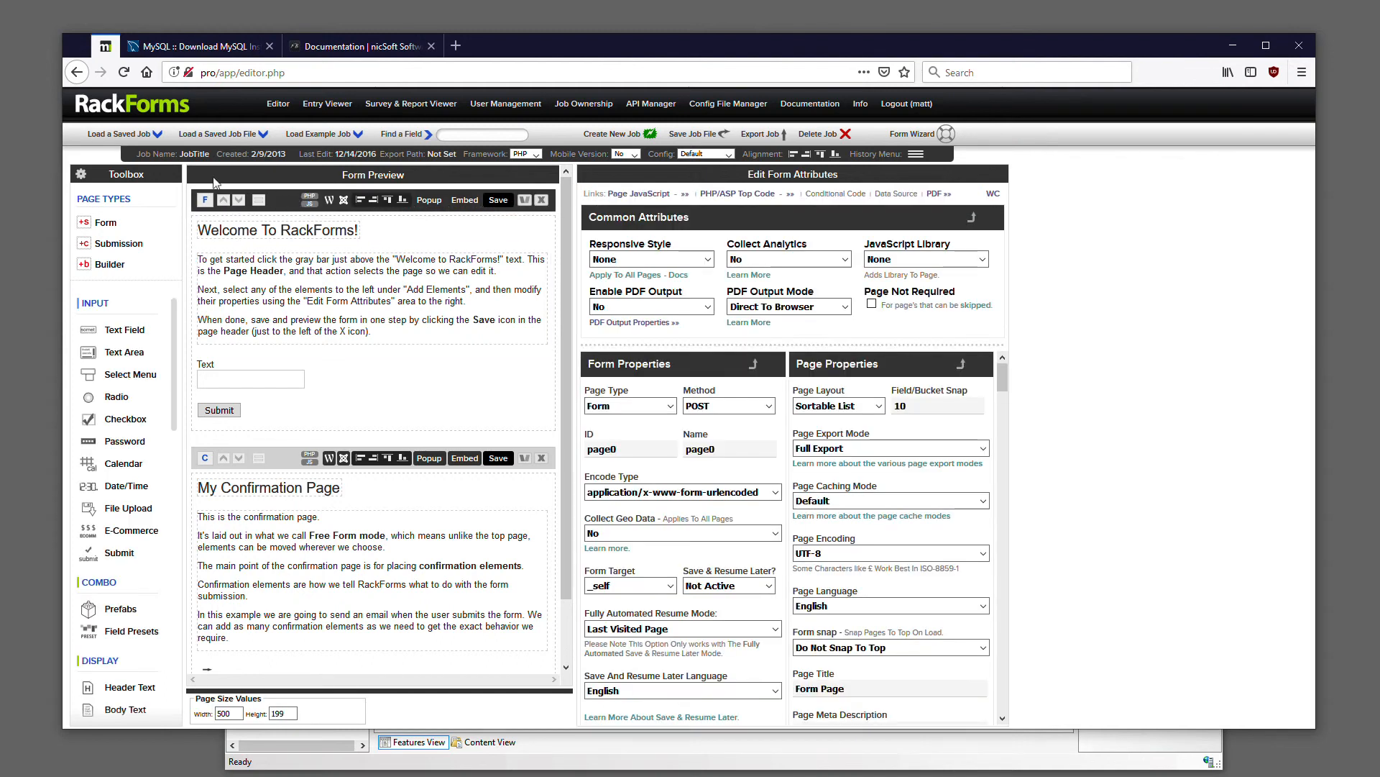
left_click(128, 133)
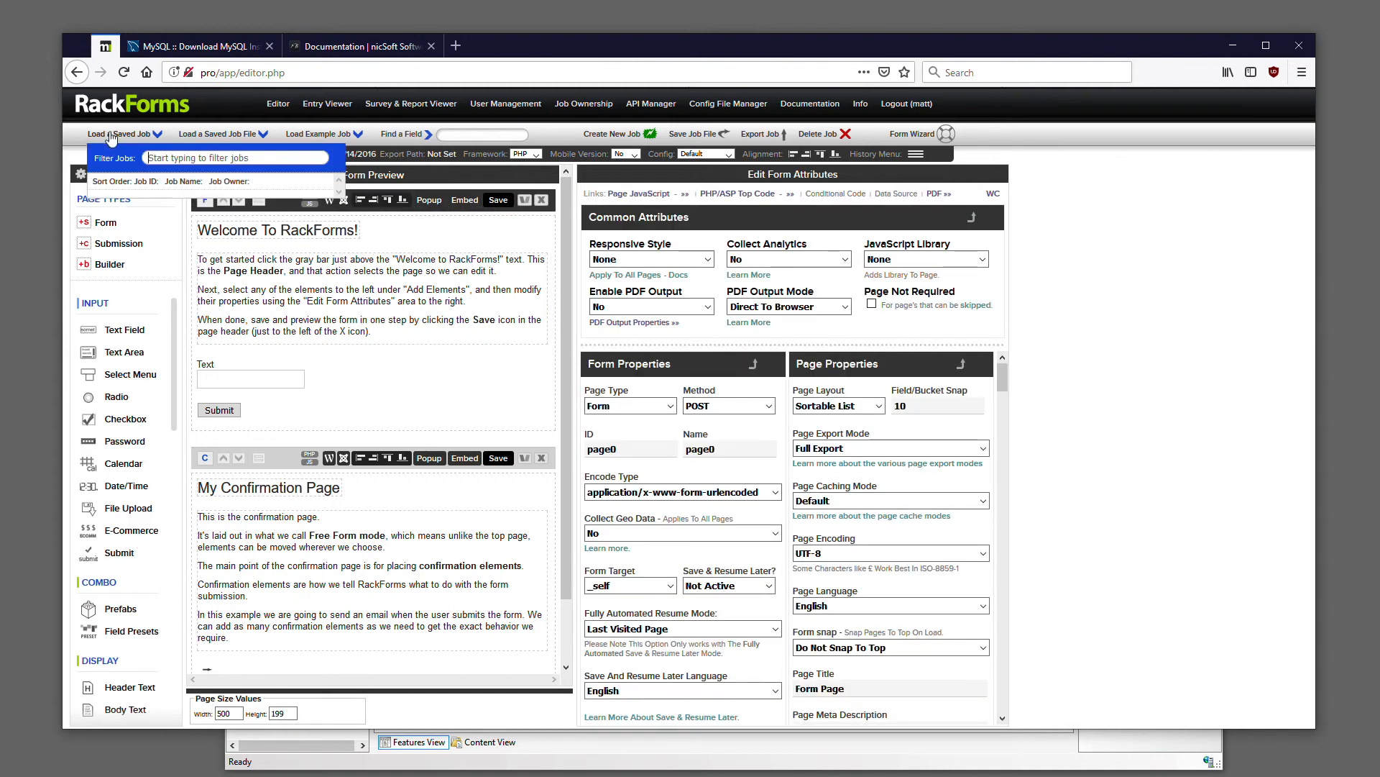
Name the job sample, save the Welcome To RackForms! form page, and close the output preview window
left_click(110, 135)
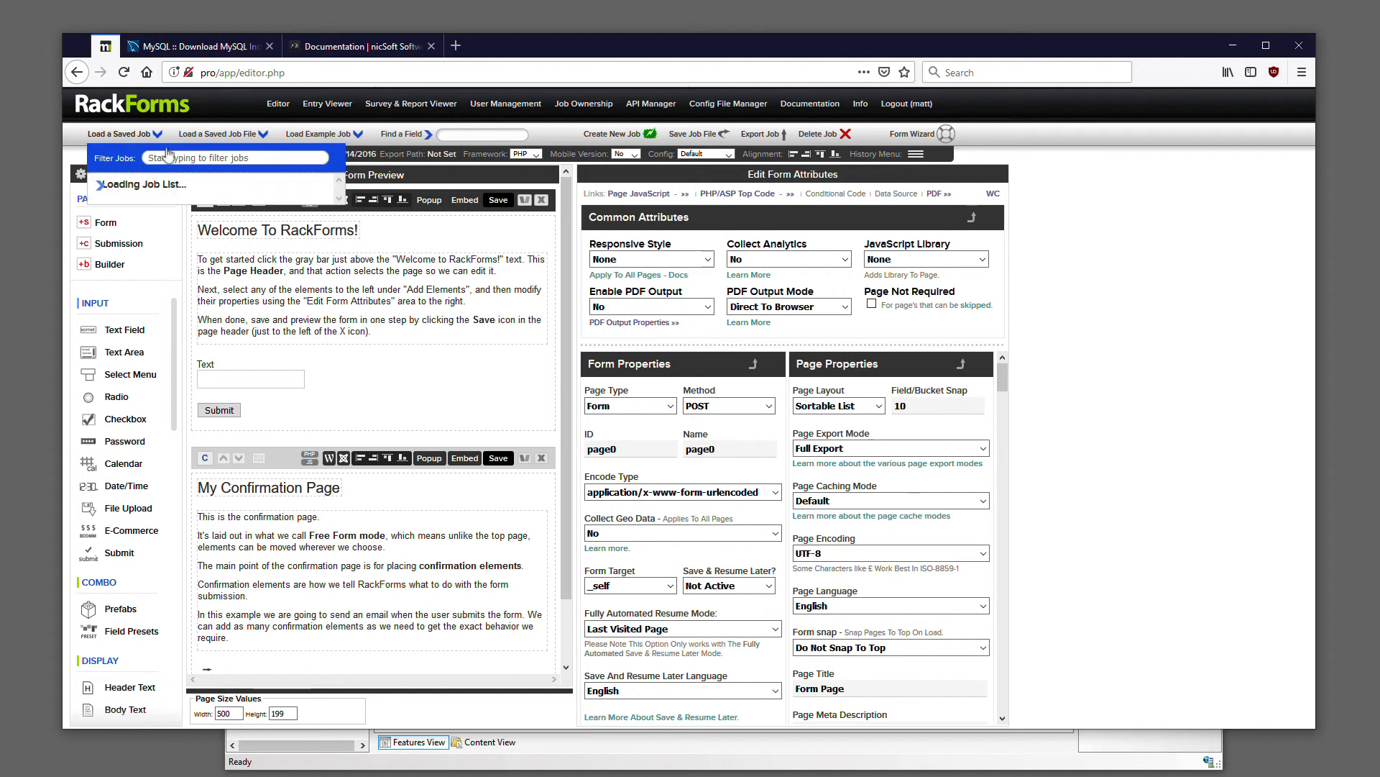
left_click(195, 157)
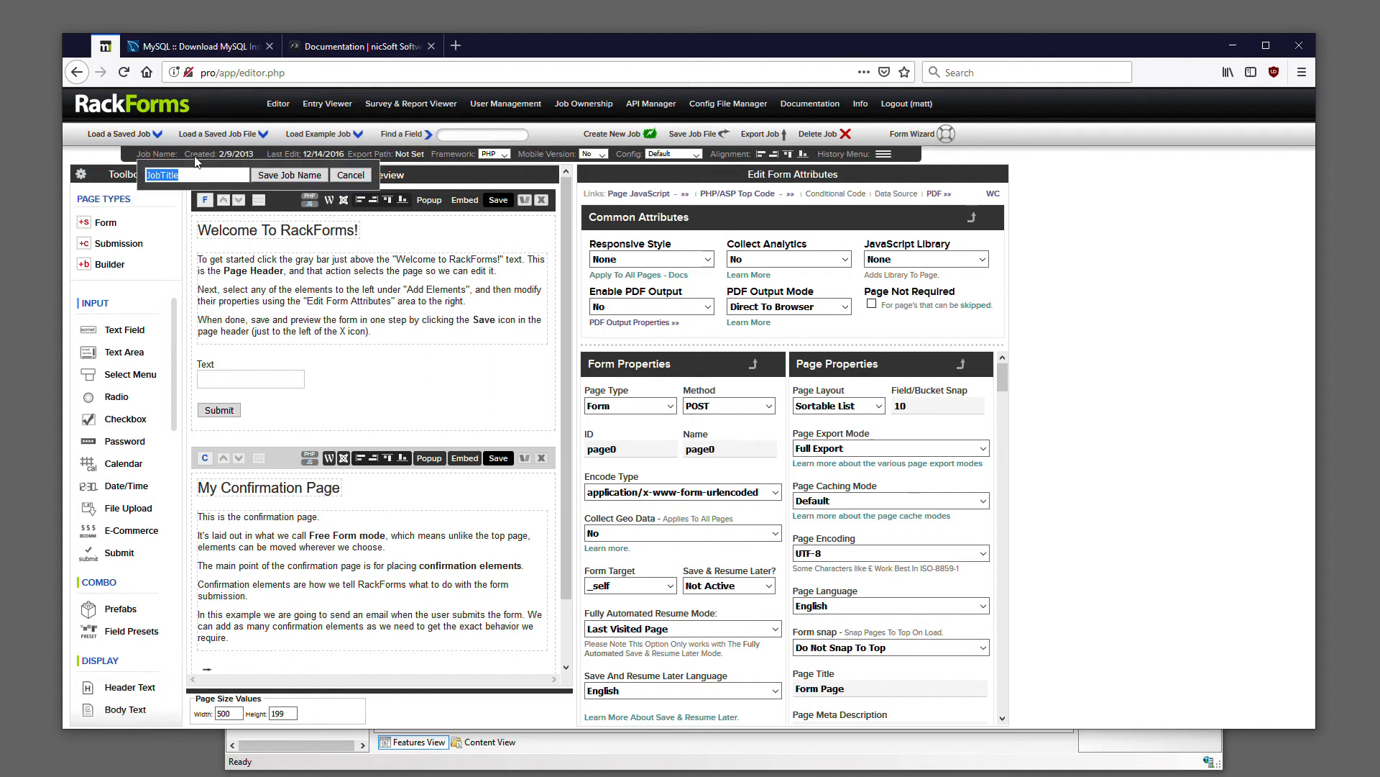
type("sample")
key("Return")
left_click(497, 200)
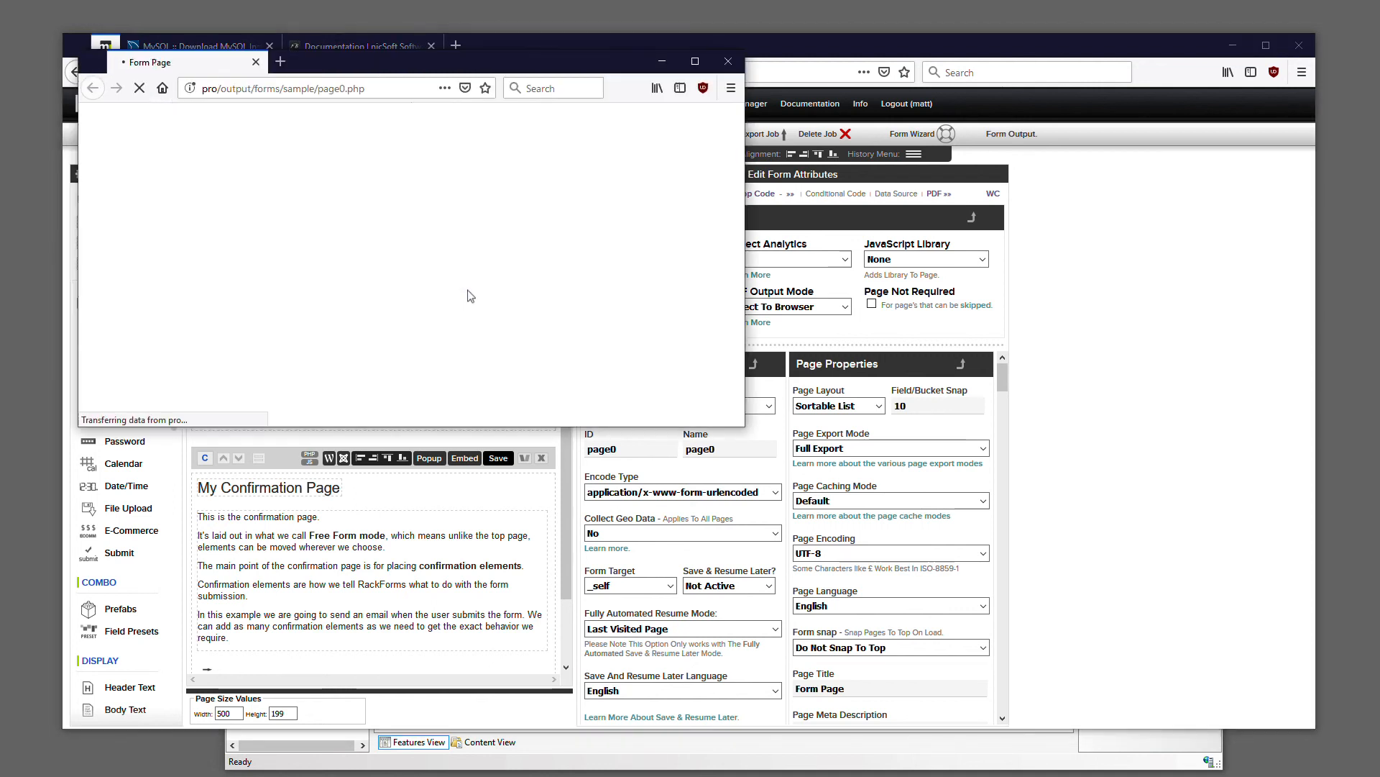
left_click(728, 61)
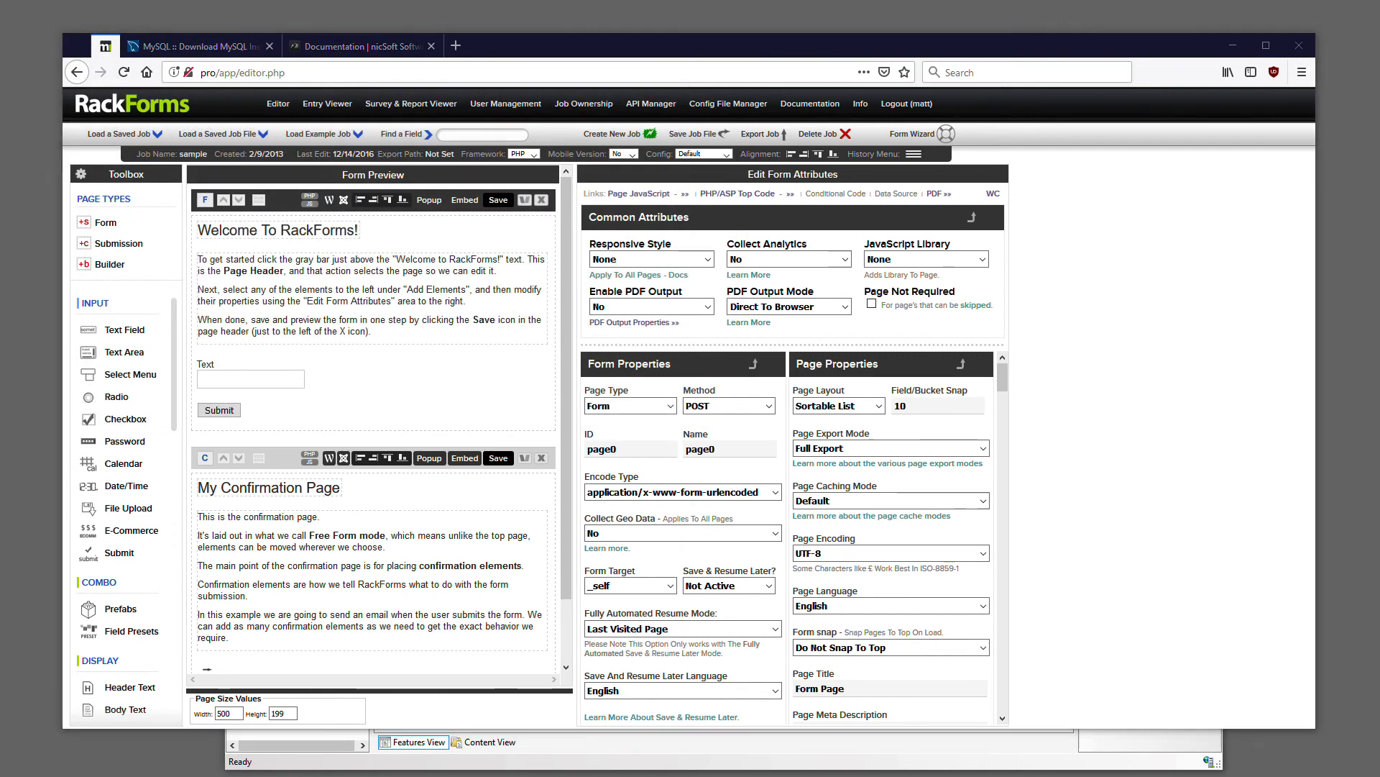
Switch to MySQL Workbench, query the rows of the fb_jobs table and inspect the saved job's job_name and job_xml values
key("alt+Tab")
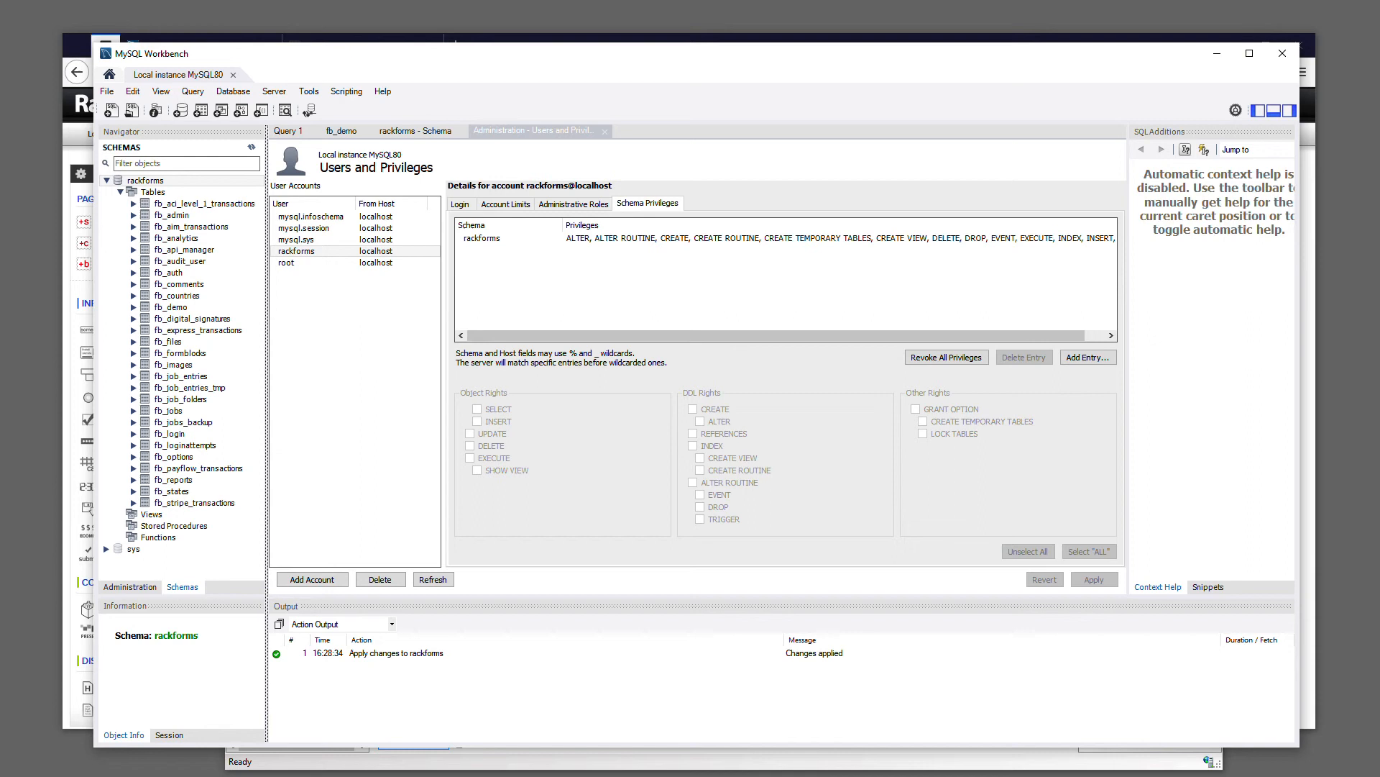
right_click(170, 414)
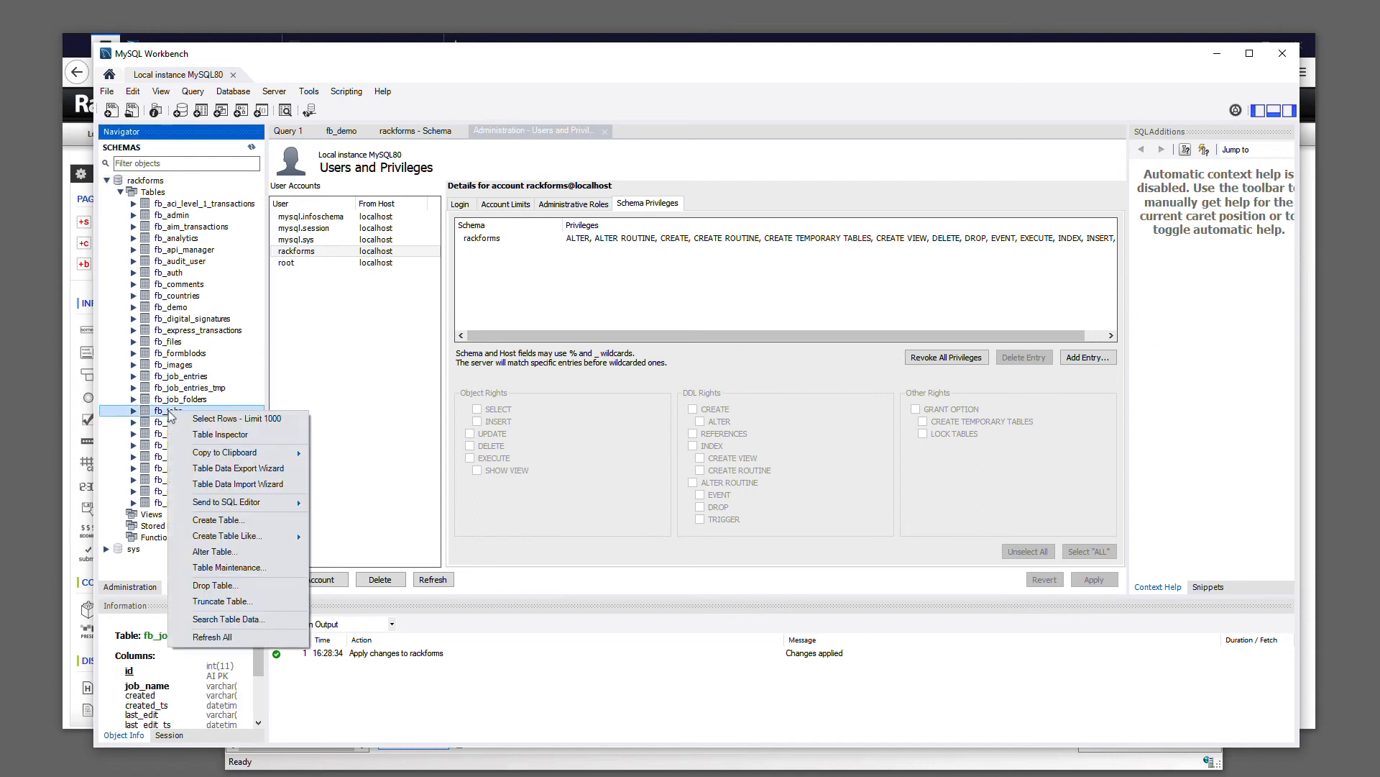
left_click(223, 419)
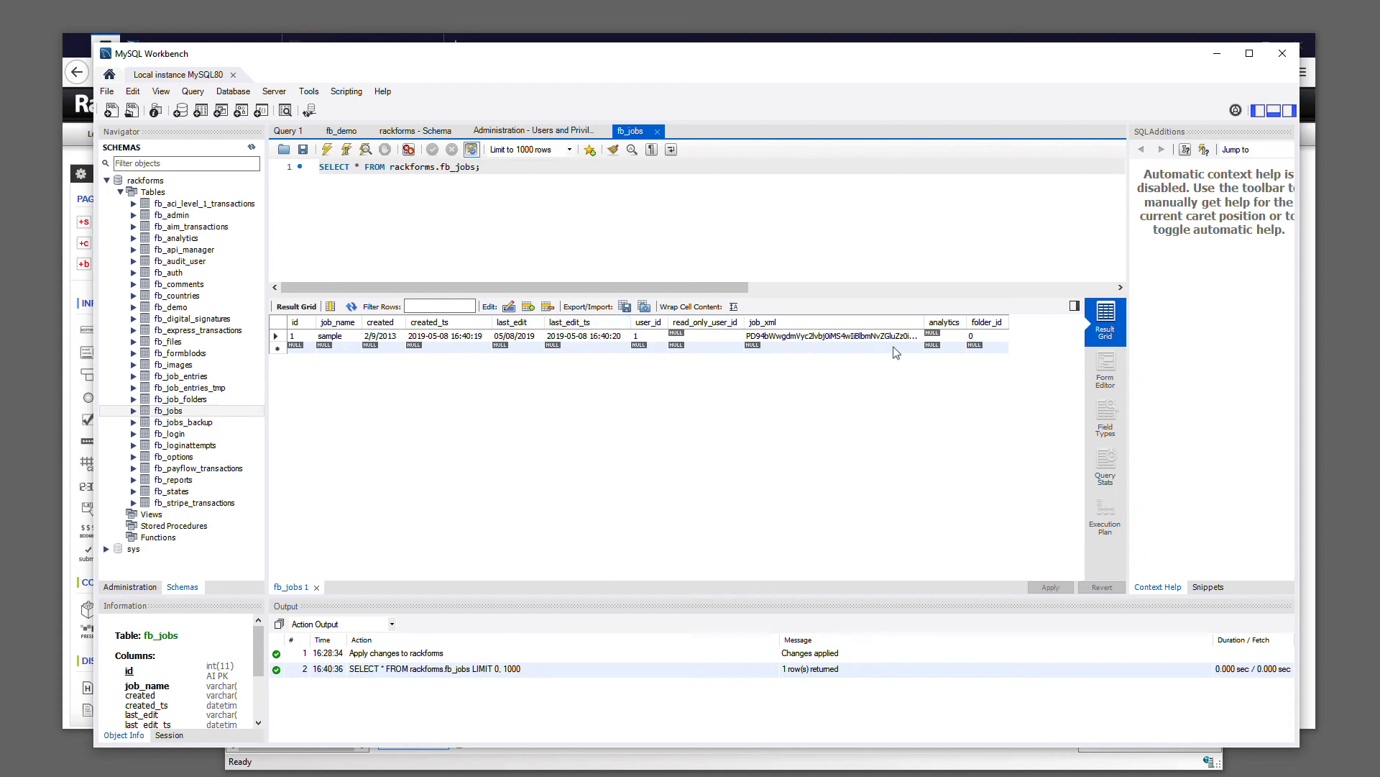
left_click(331, 339)
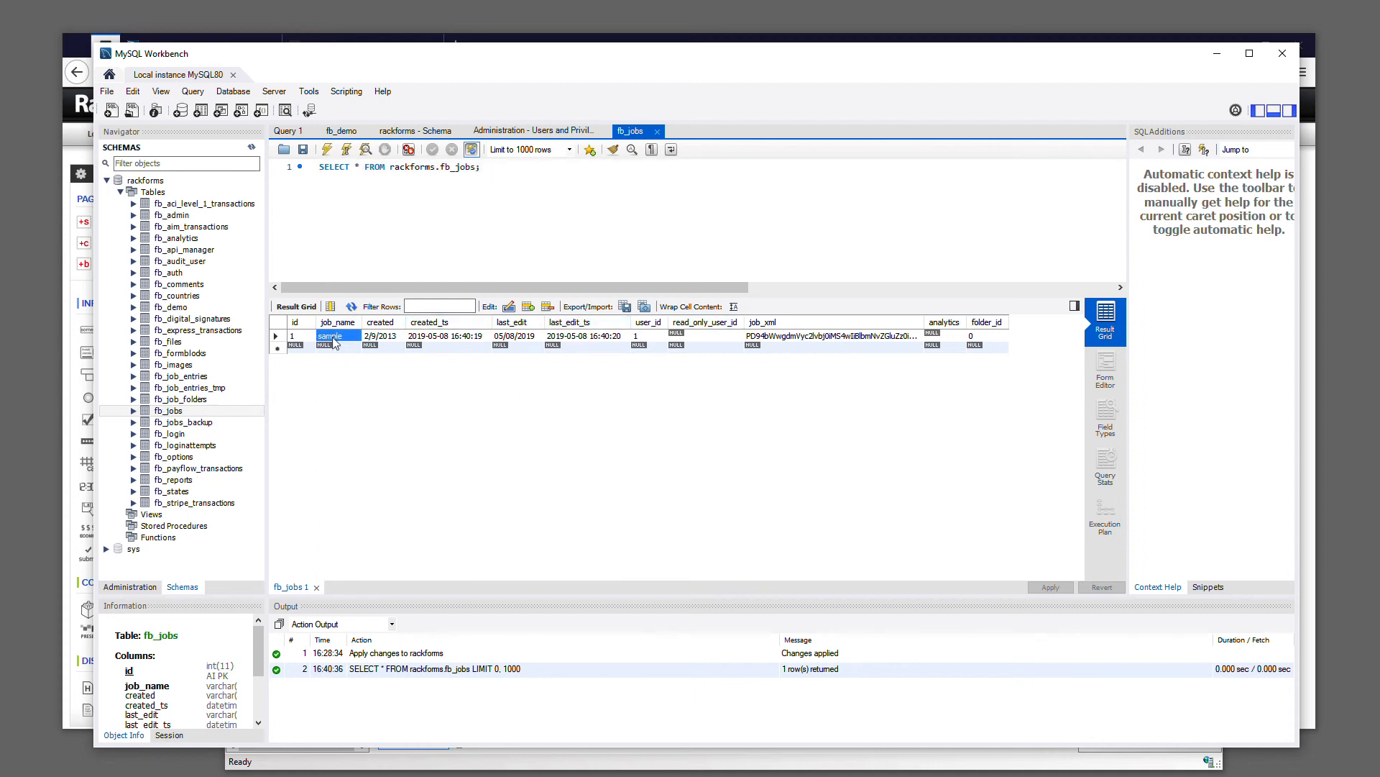
left_click(795, 337)
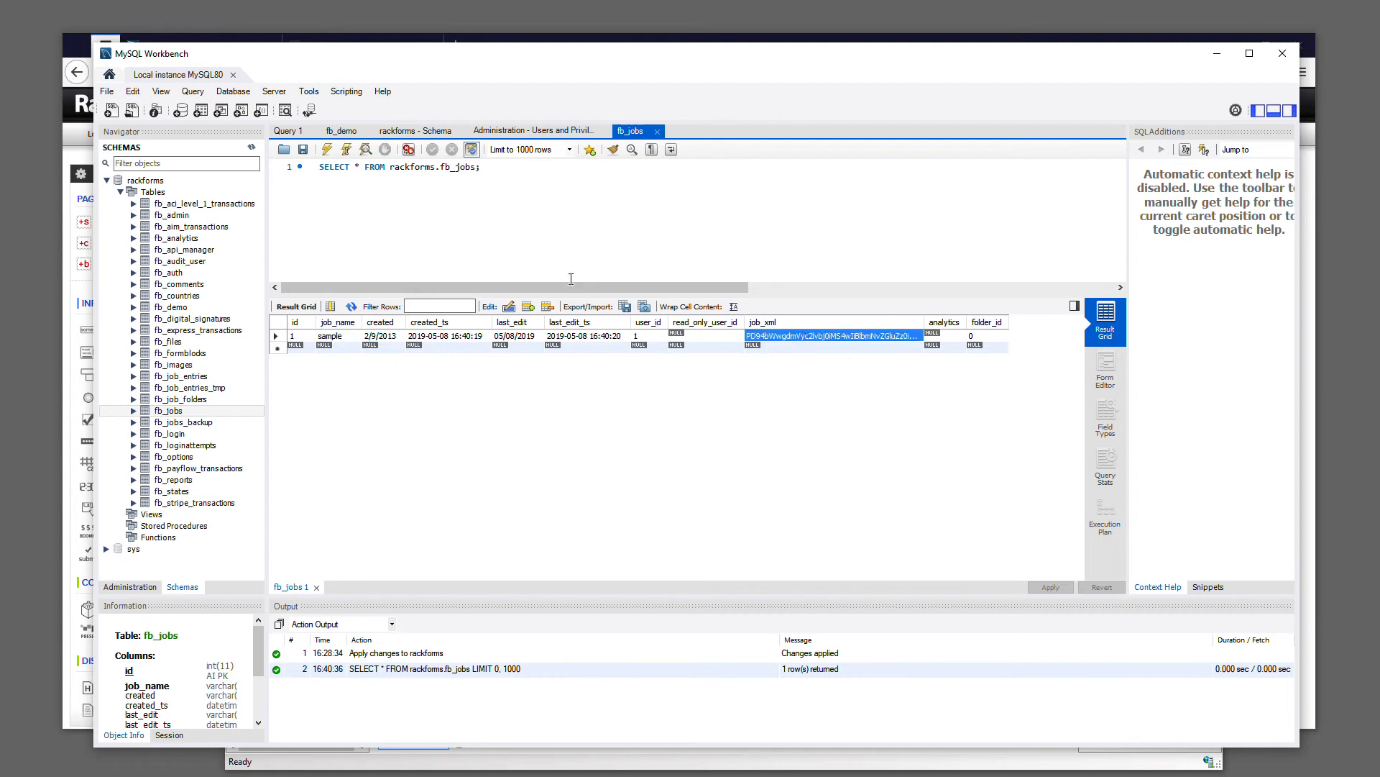
left_click(1220, 57)
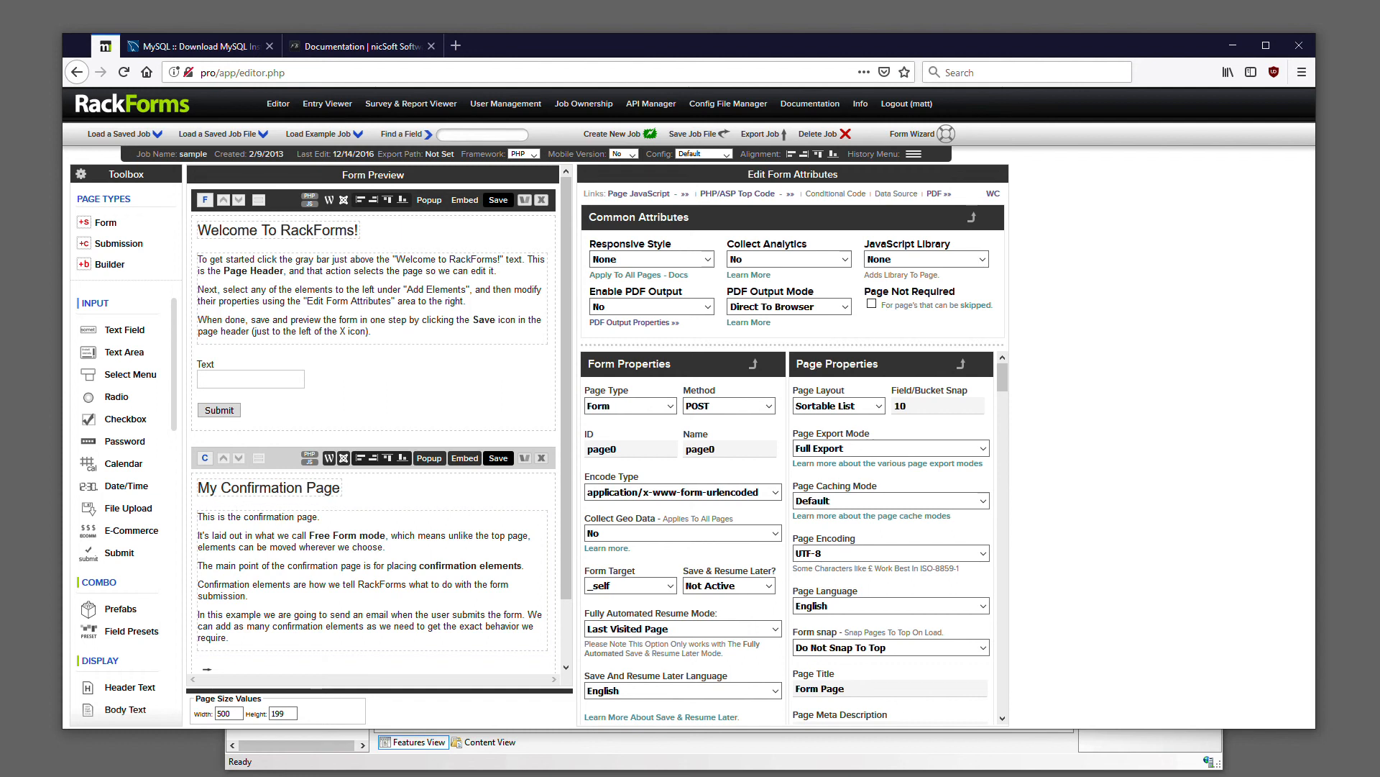
Return to MySQL Workbench, review the rackforms account's privileges on the rackforms schema under Users and Privileges, and close Workbench
key("alt+Tab")
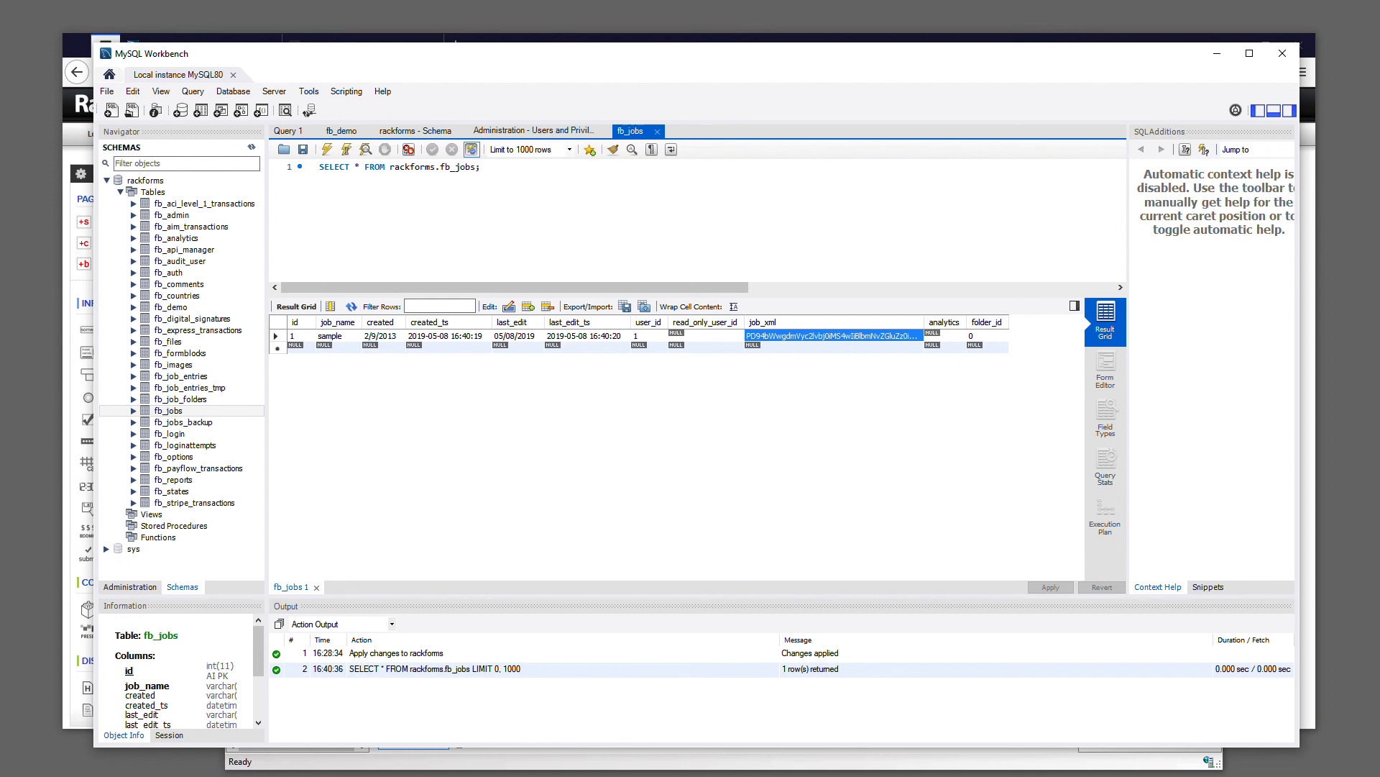
left_click(154, 183)
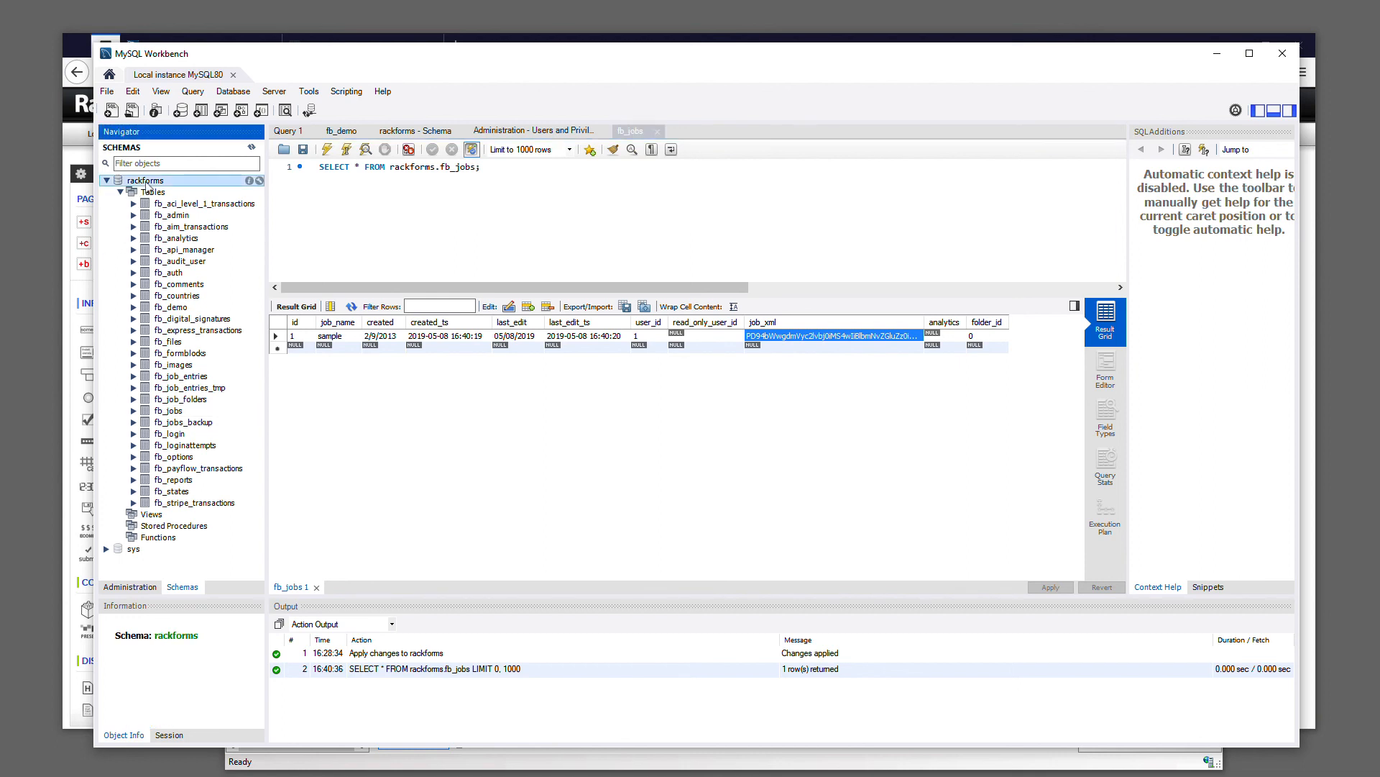
left_click(106, 181)
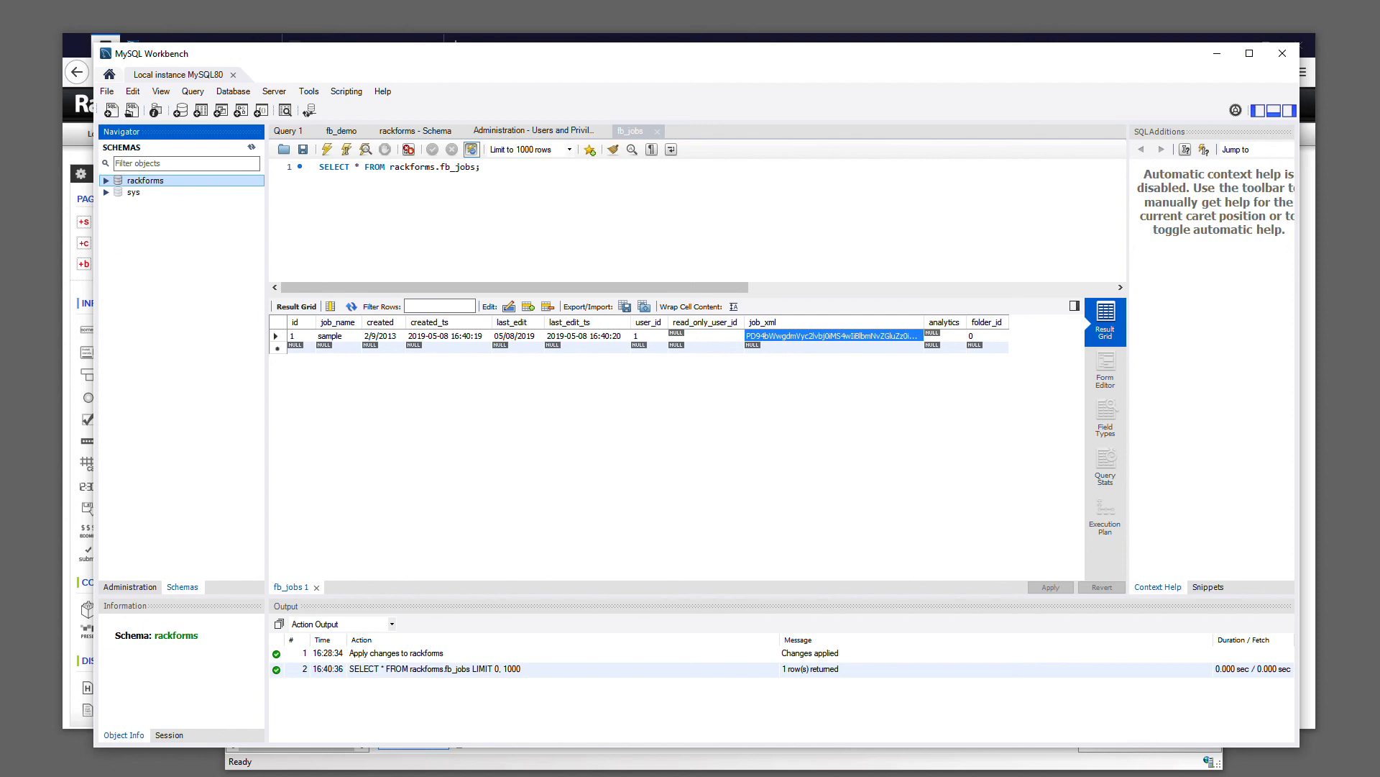
left_click(133, 590)
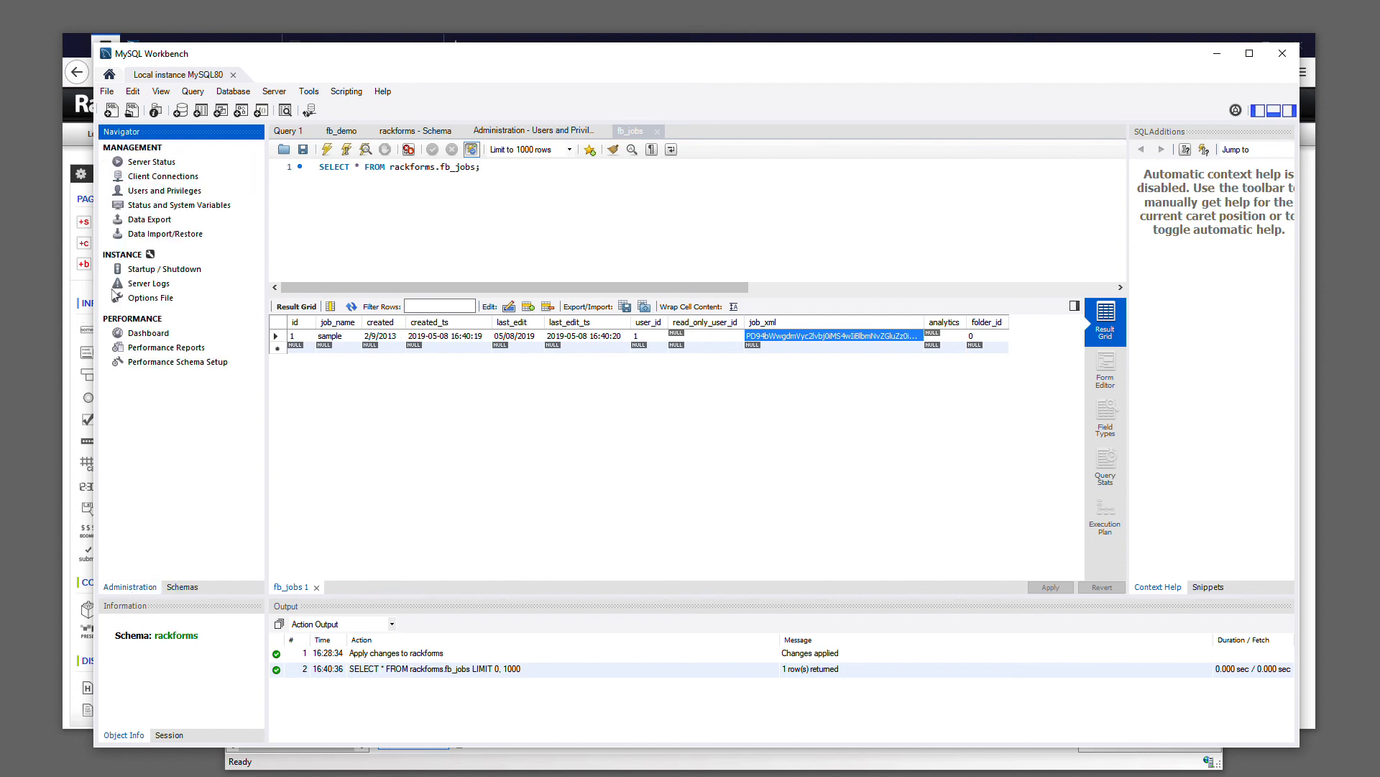
left_click(184, 192)
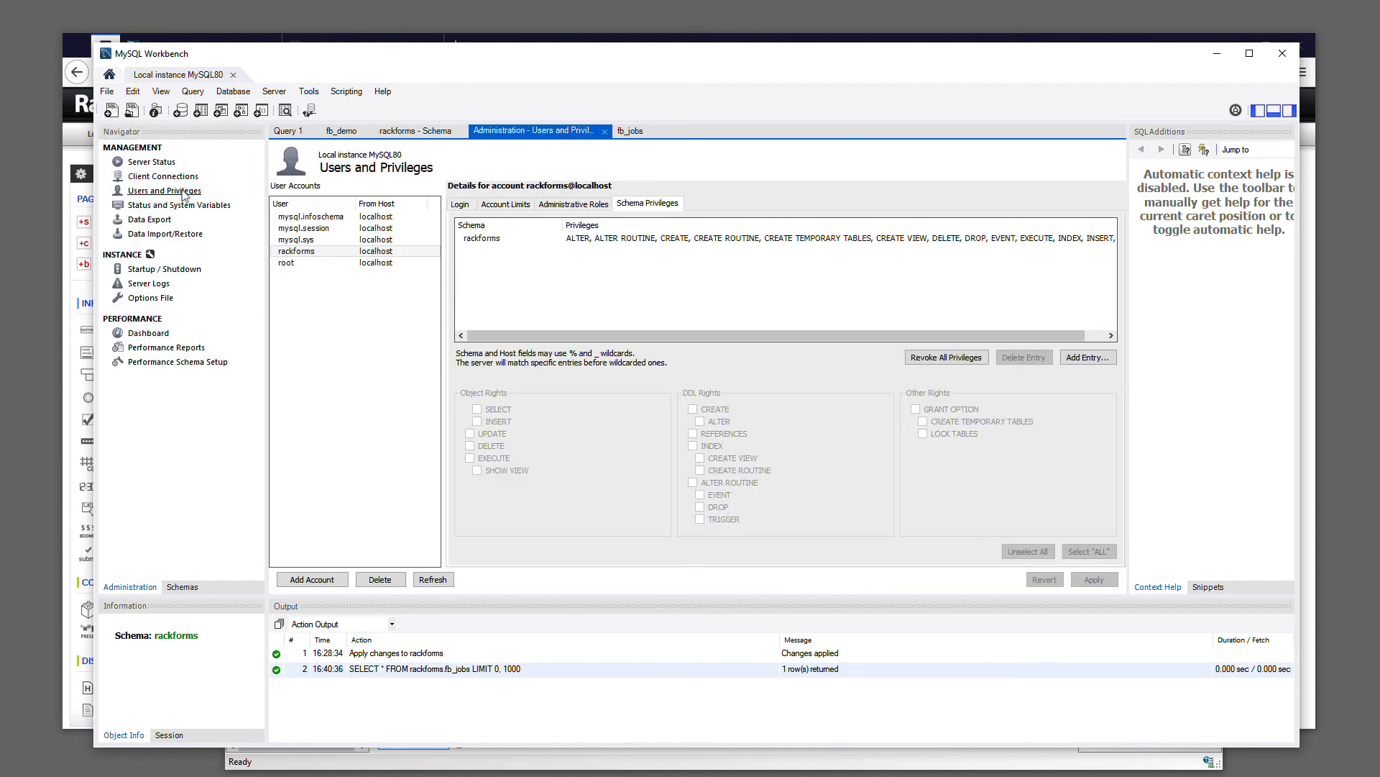
left_click(308, 254)
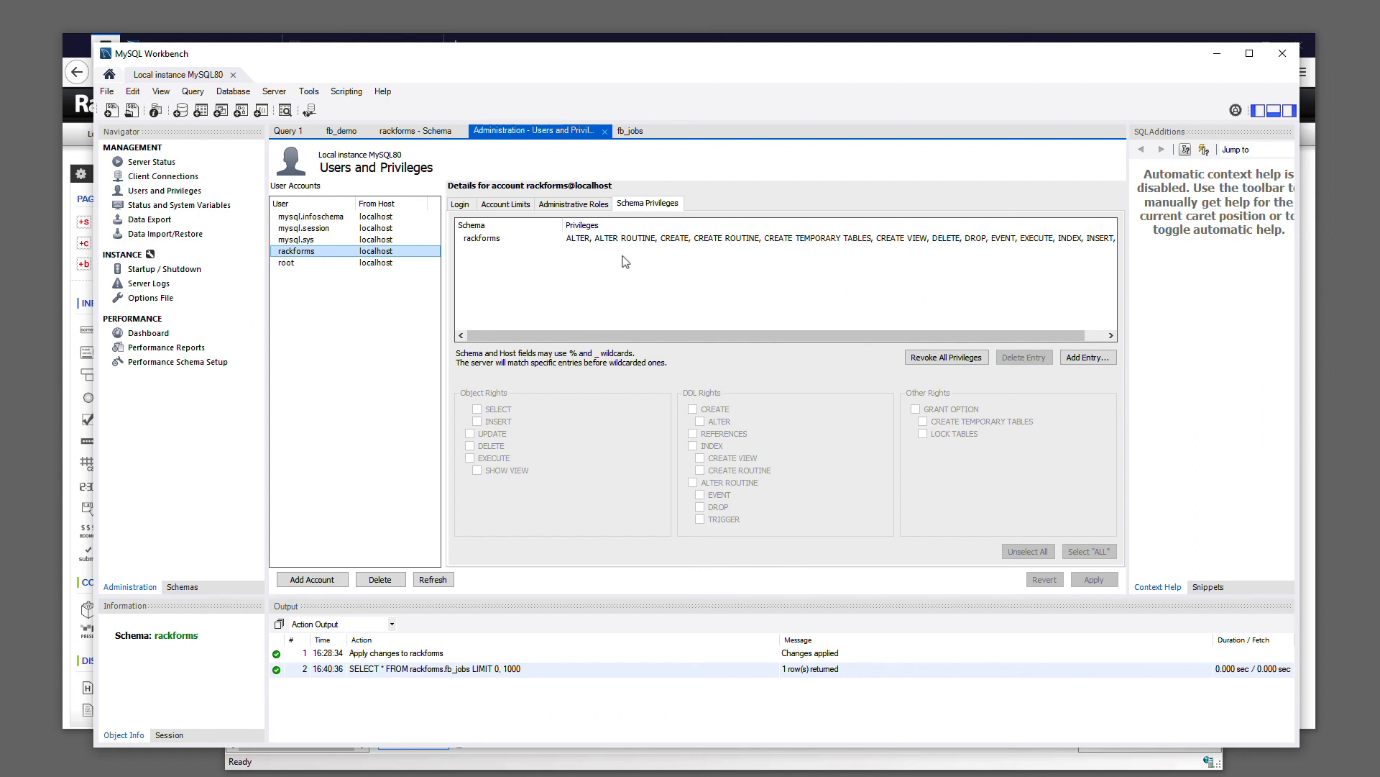
left_click(481, 239)
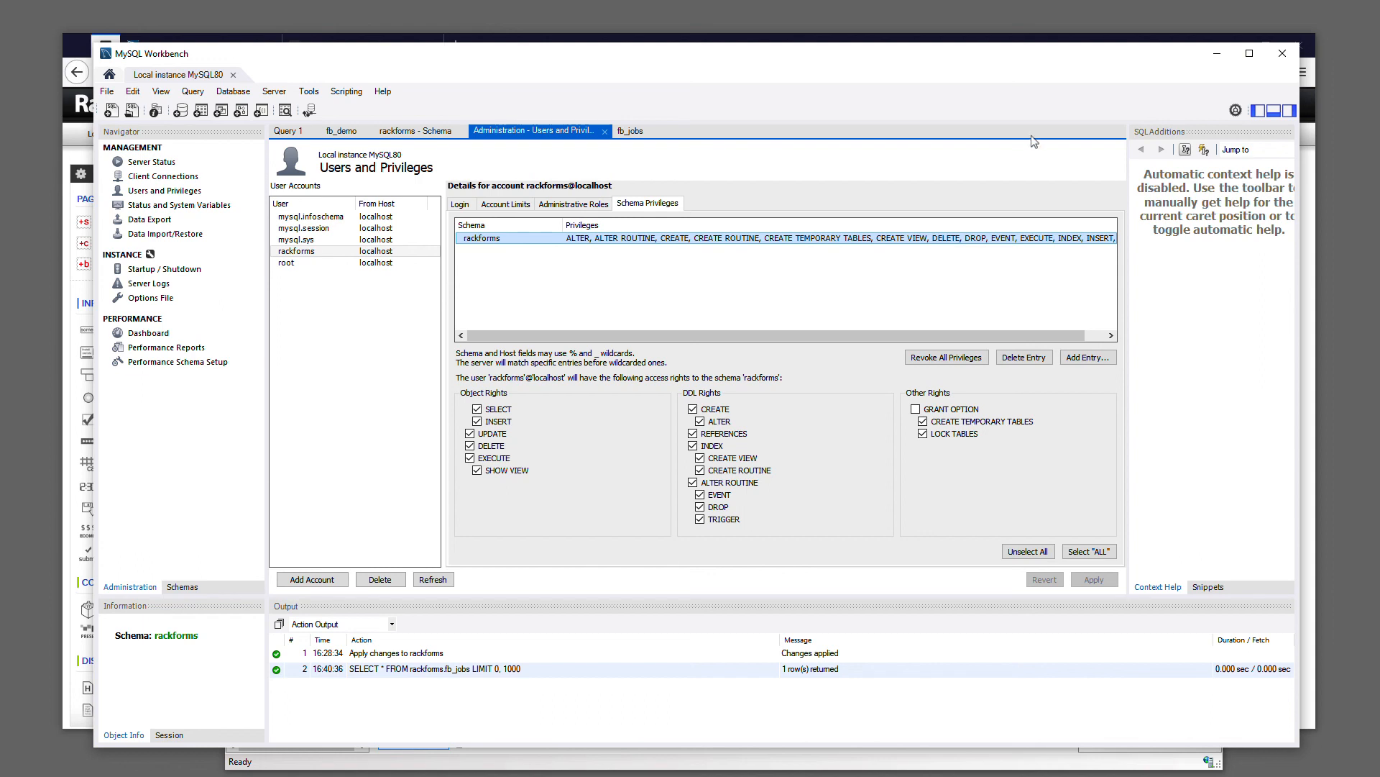
left_click(1282, 54)
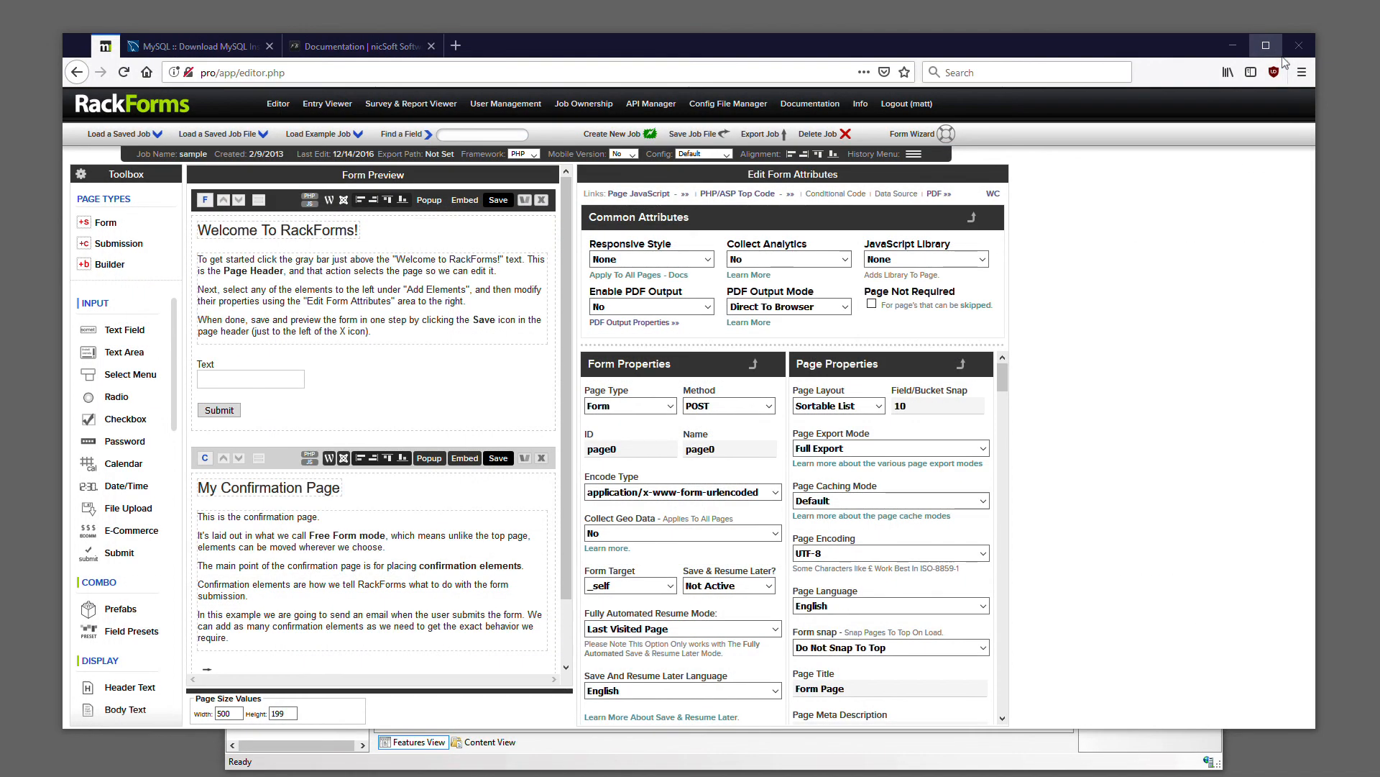
Switch to IIS Manager and review the Web Platform Installer and PHP Manager features and the pro site
left_click(670, 761)
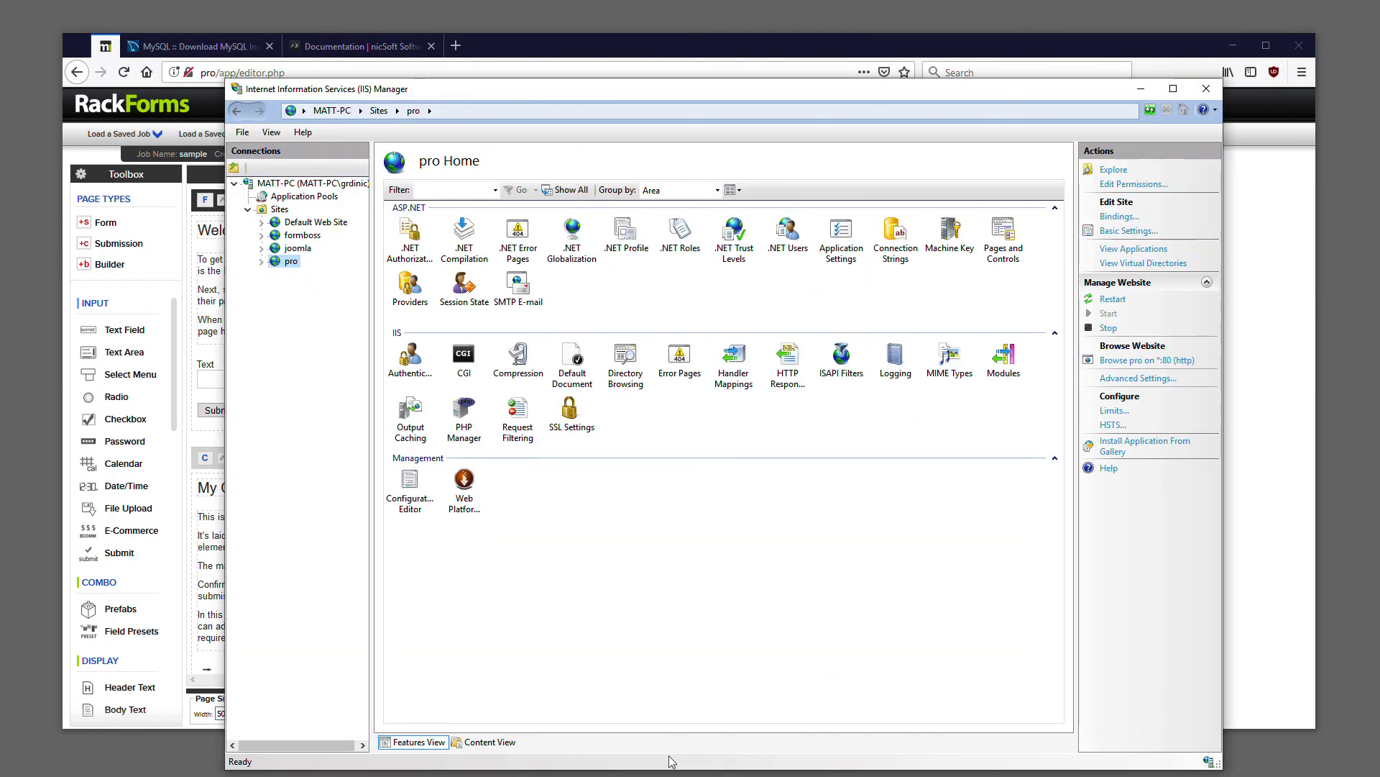
left_click(471, 490)
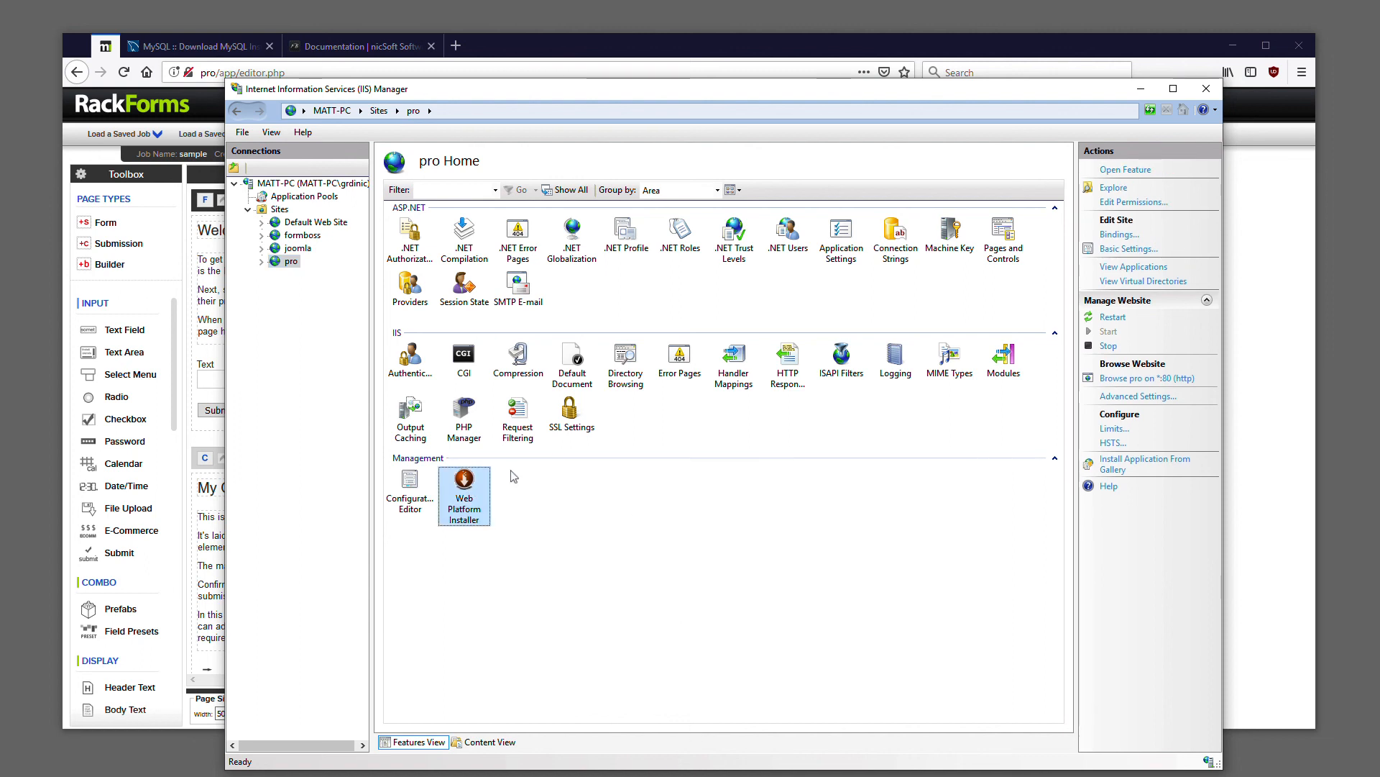
left_click(467, 417)
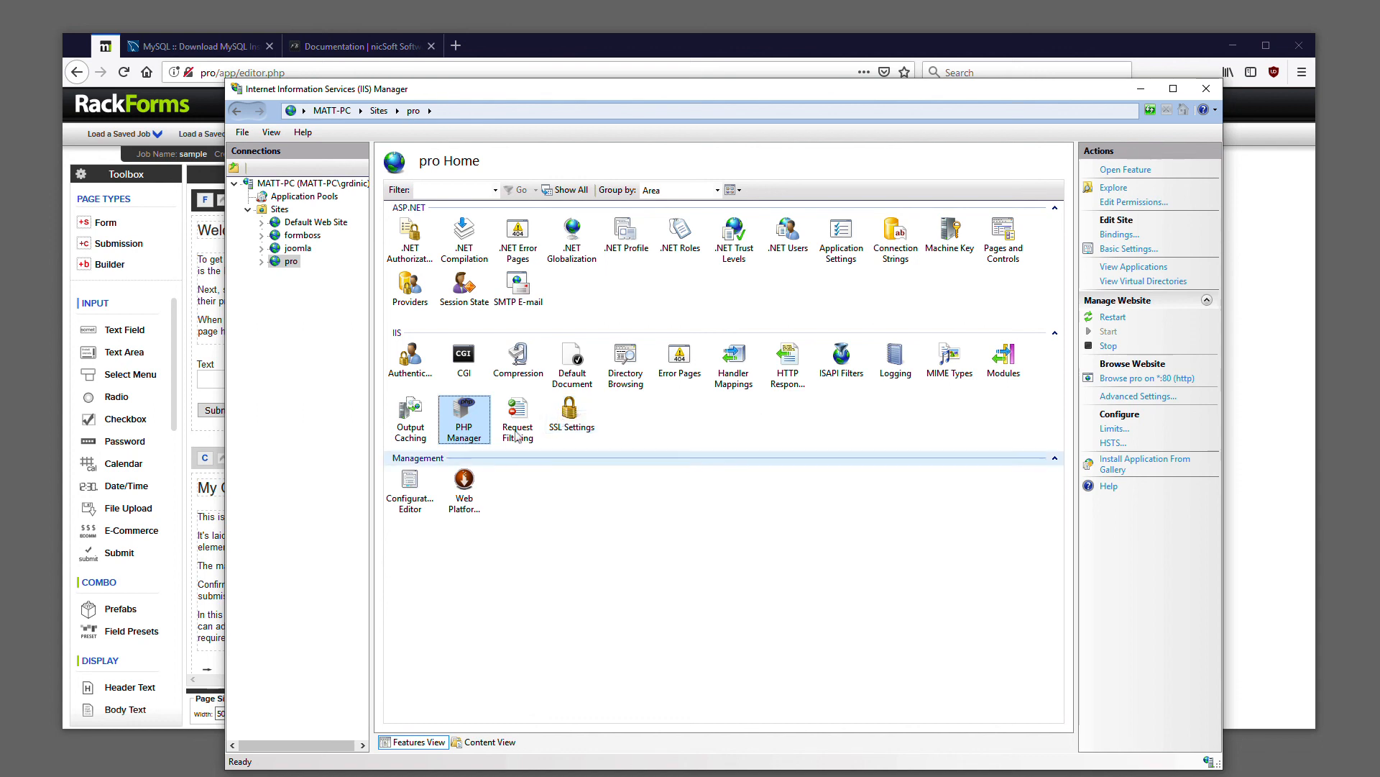
left_click(289, 262)
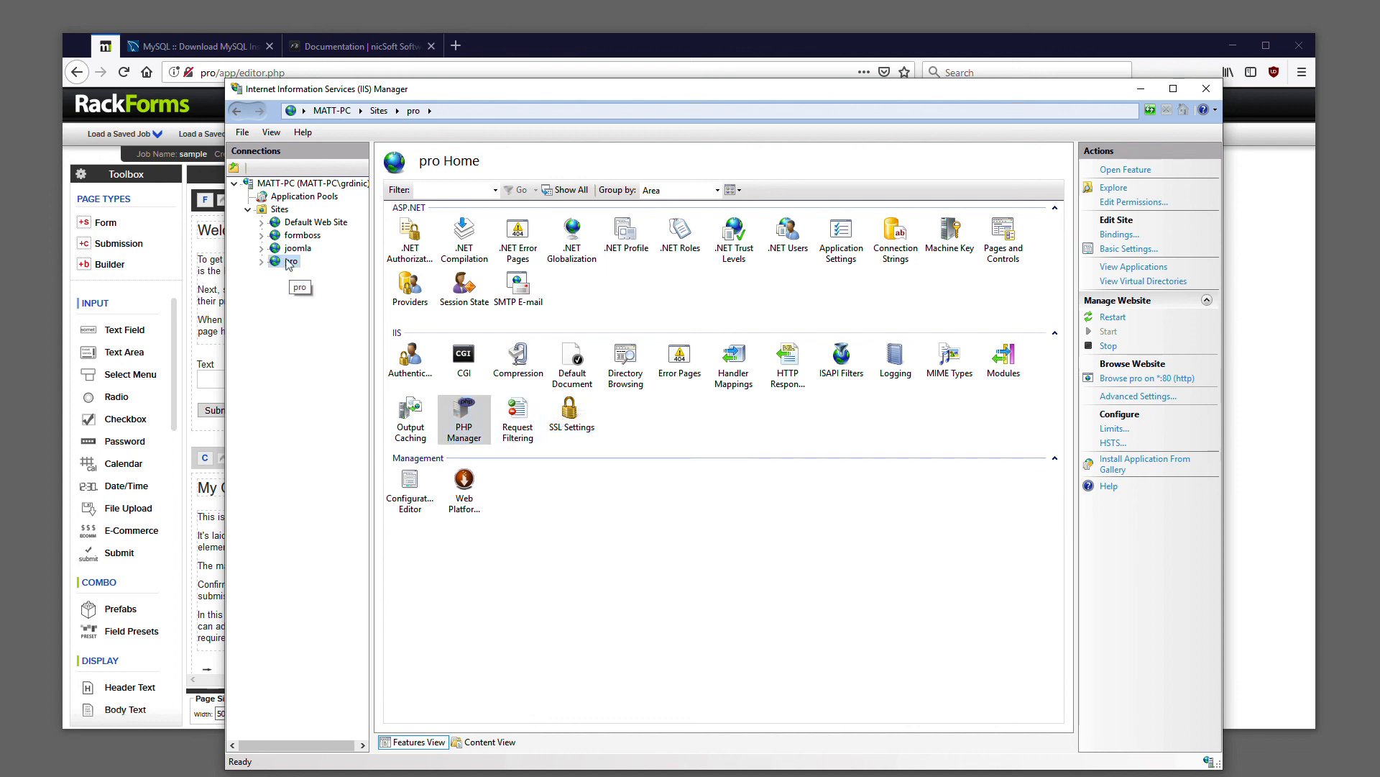